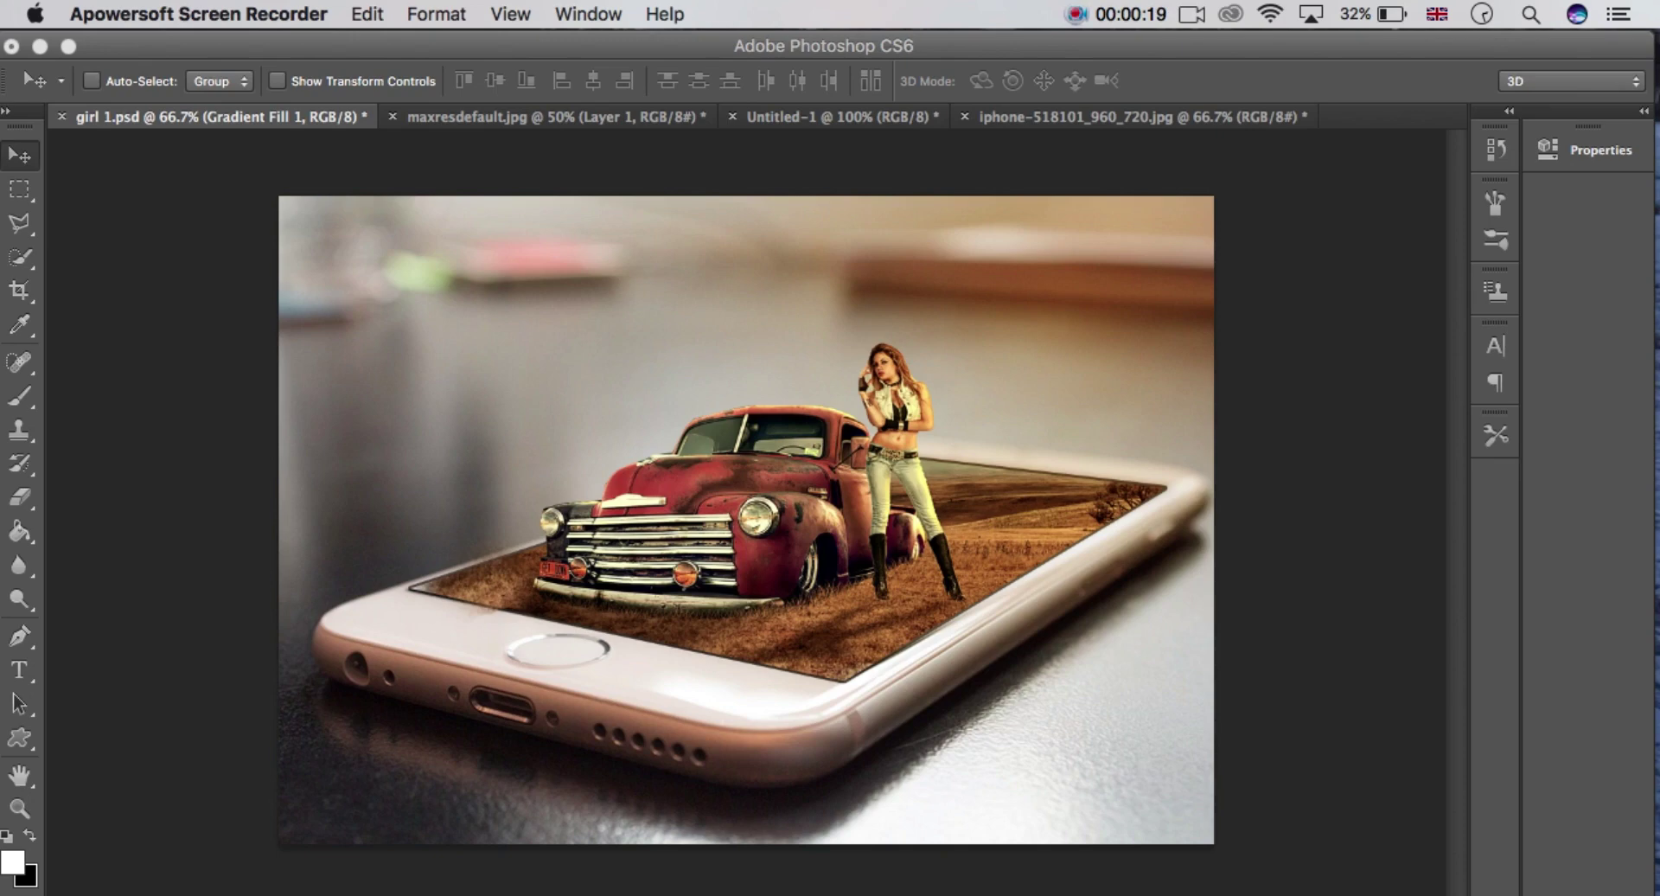
# Convert the iPhone photo's background into an editable layer and copy it into the Untitled-1 document.
pyautogui.press('super+Tab')
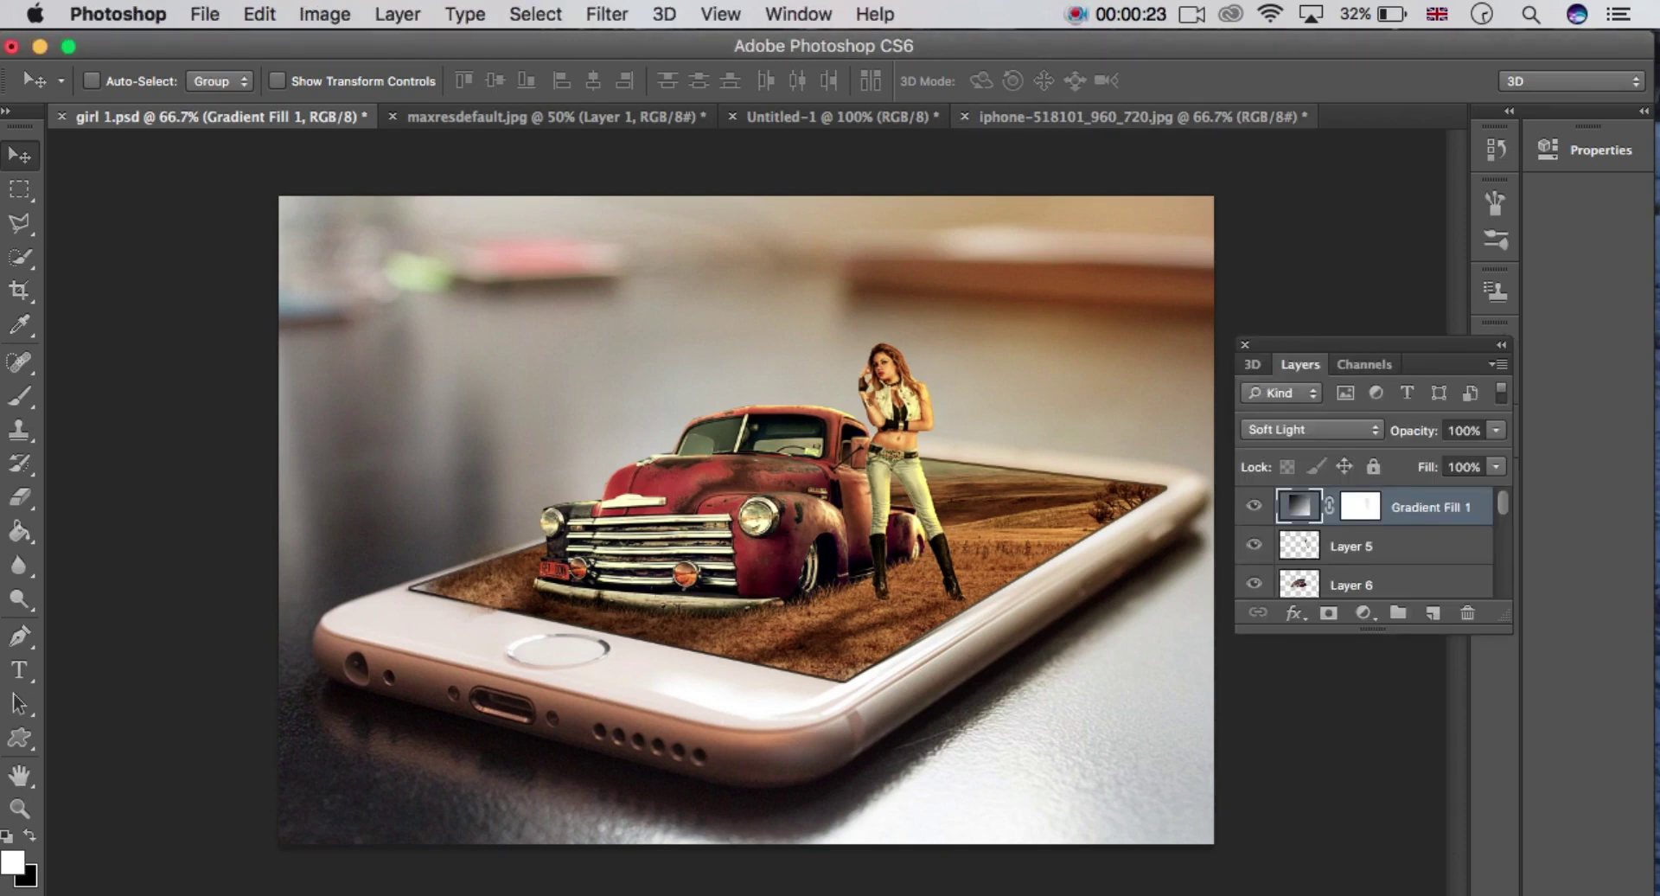
pyautogui.click(1133, 116)
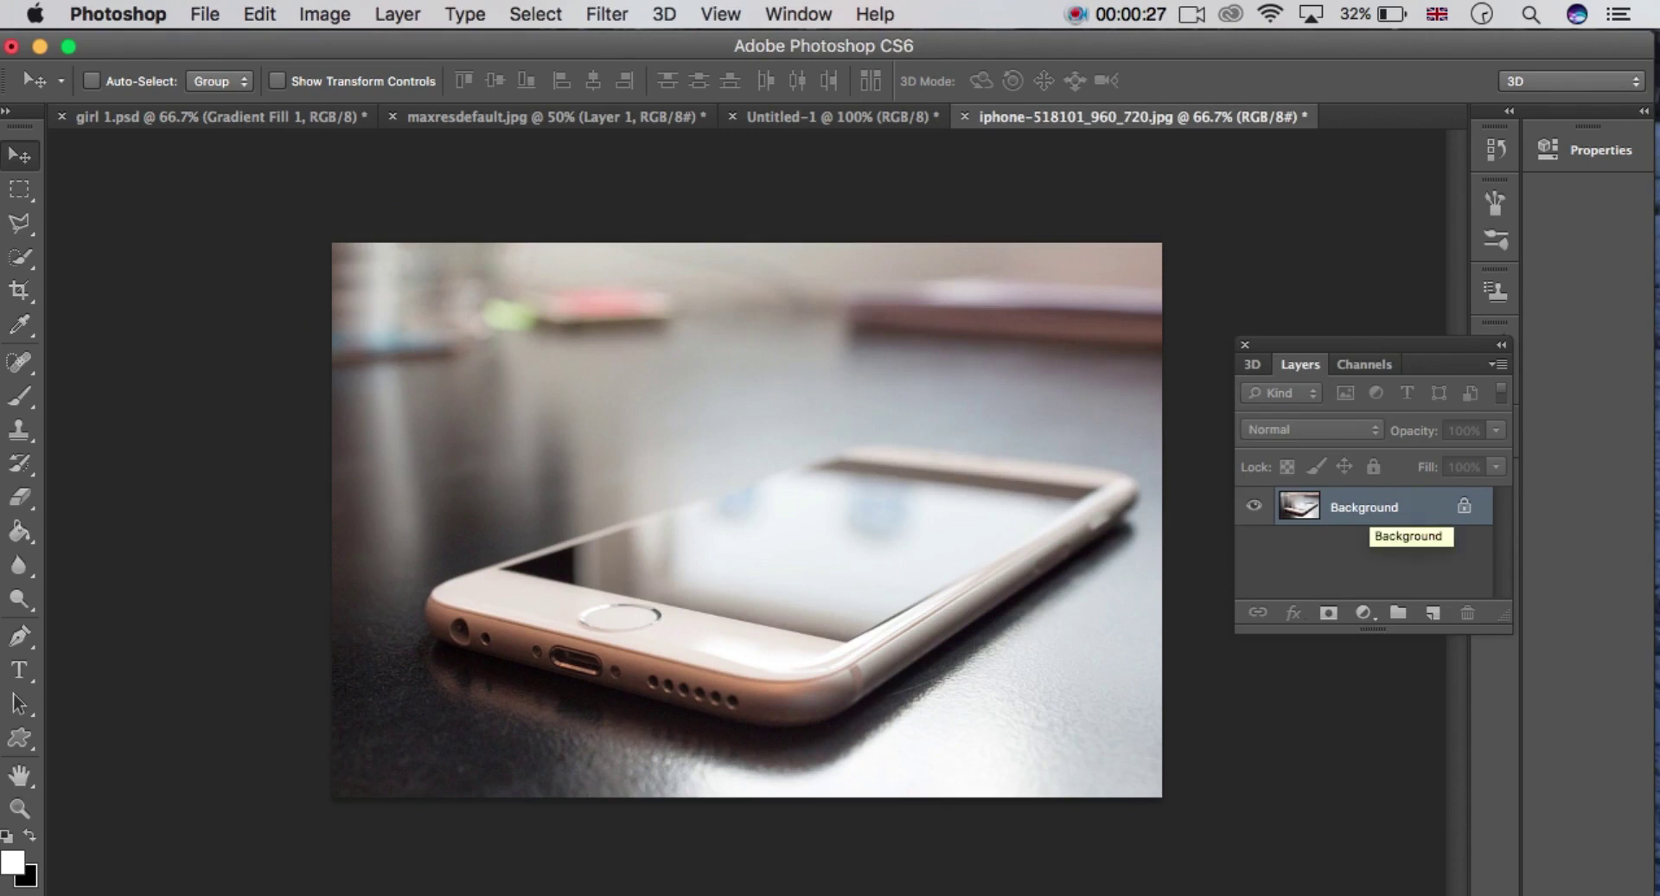
pyautogui.doubleClick(1364, 512)
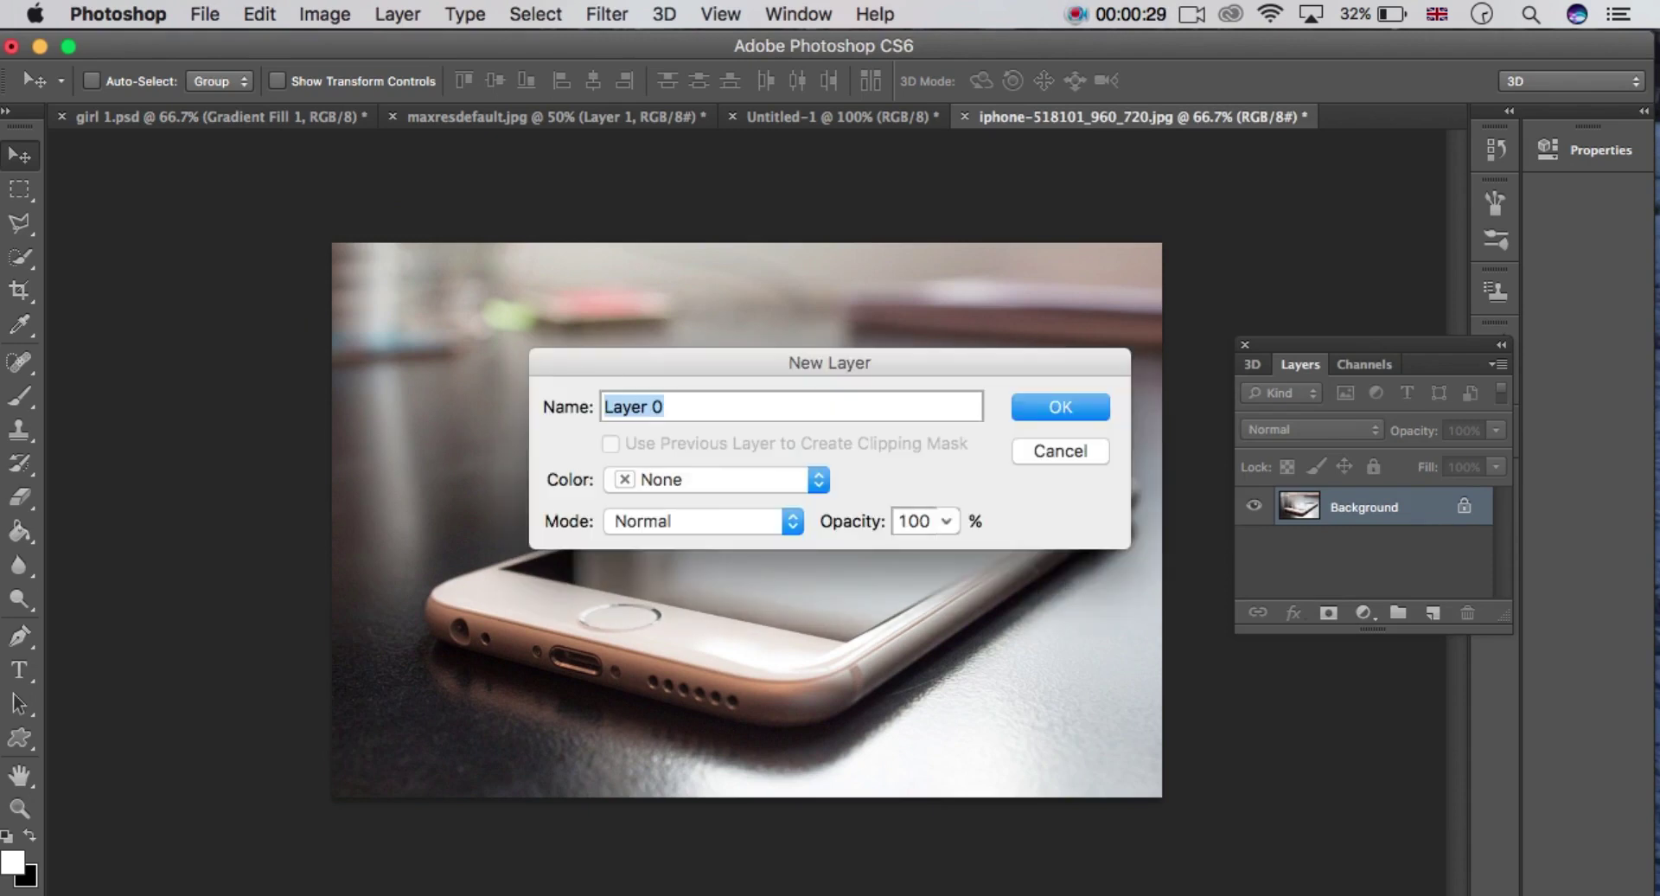
pyautogui.press('Return')
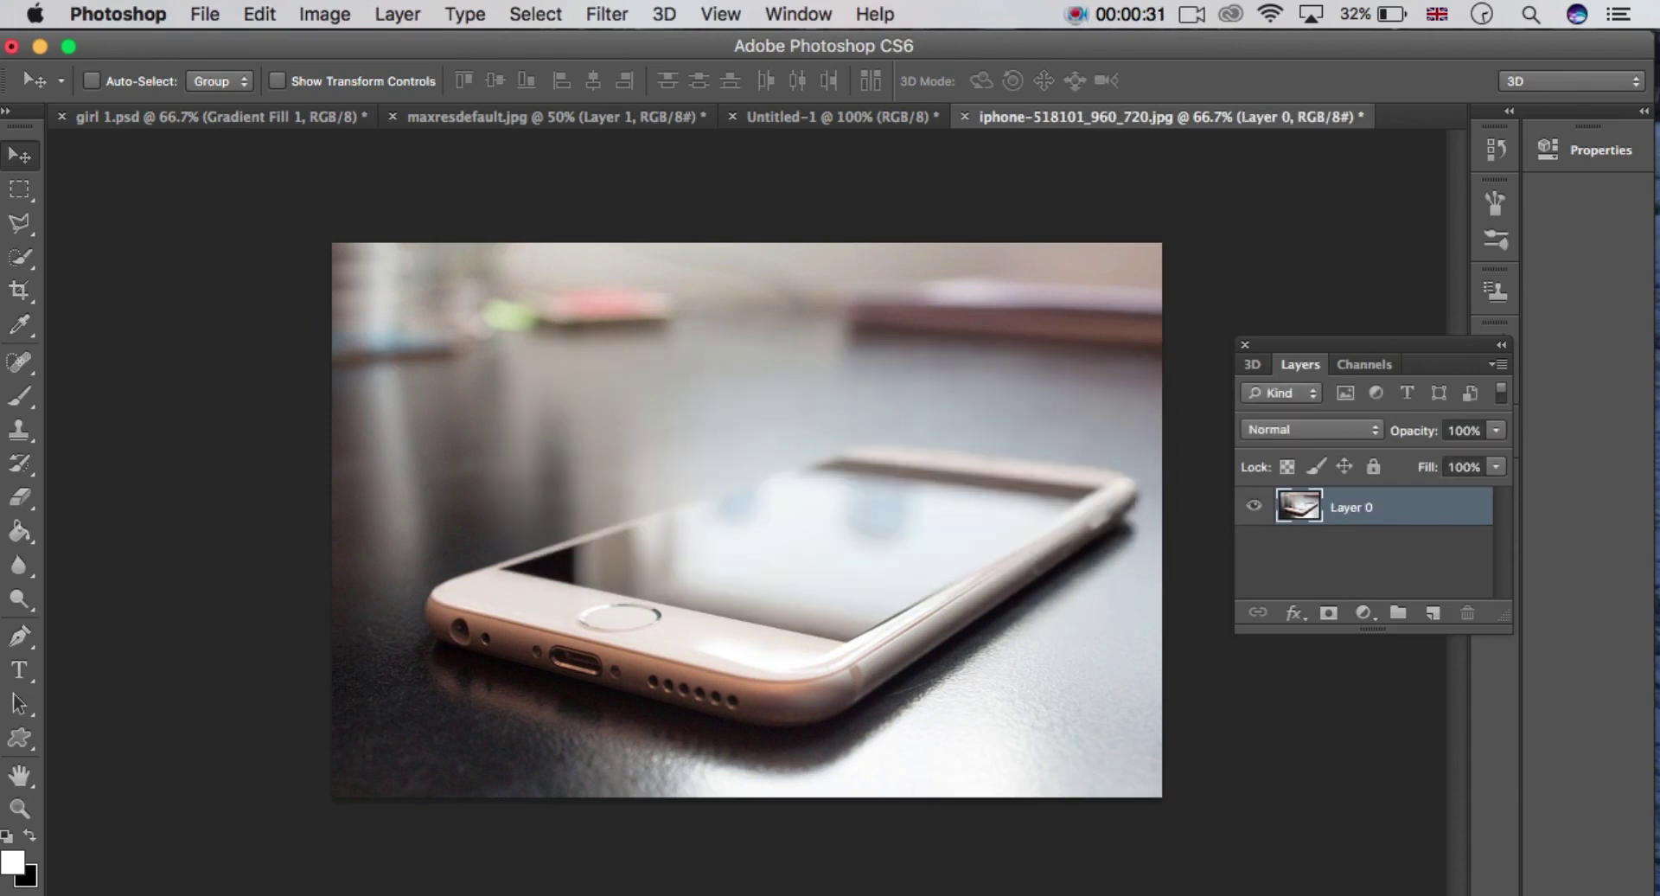
pyautogui.moveTo(579, 480); pyautogui.dragTo(612, 522)
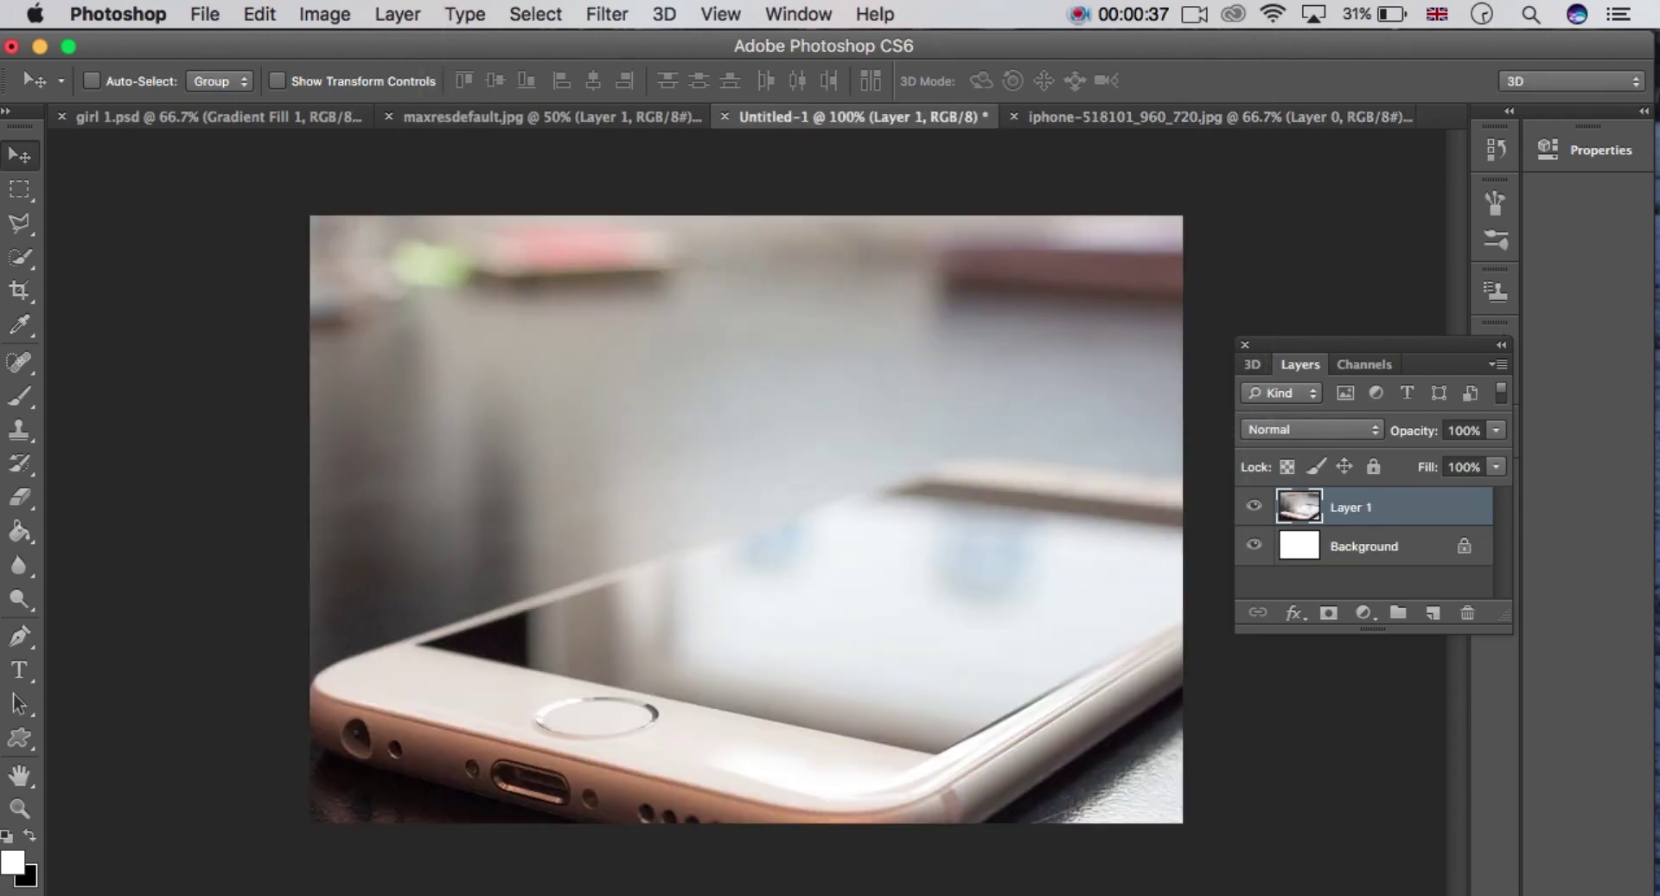
# Transform the phone image to about 88% width and 81% height, positioned so the phone's lower end fits inside the canvas.
pyautogui.hotkey('ctrl', 't')
pyautogui.moveTo(1409, 155); pyautogui.dragTo(1232, 201)
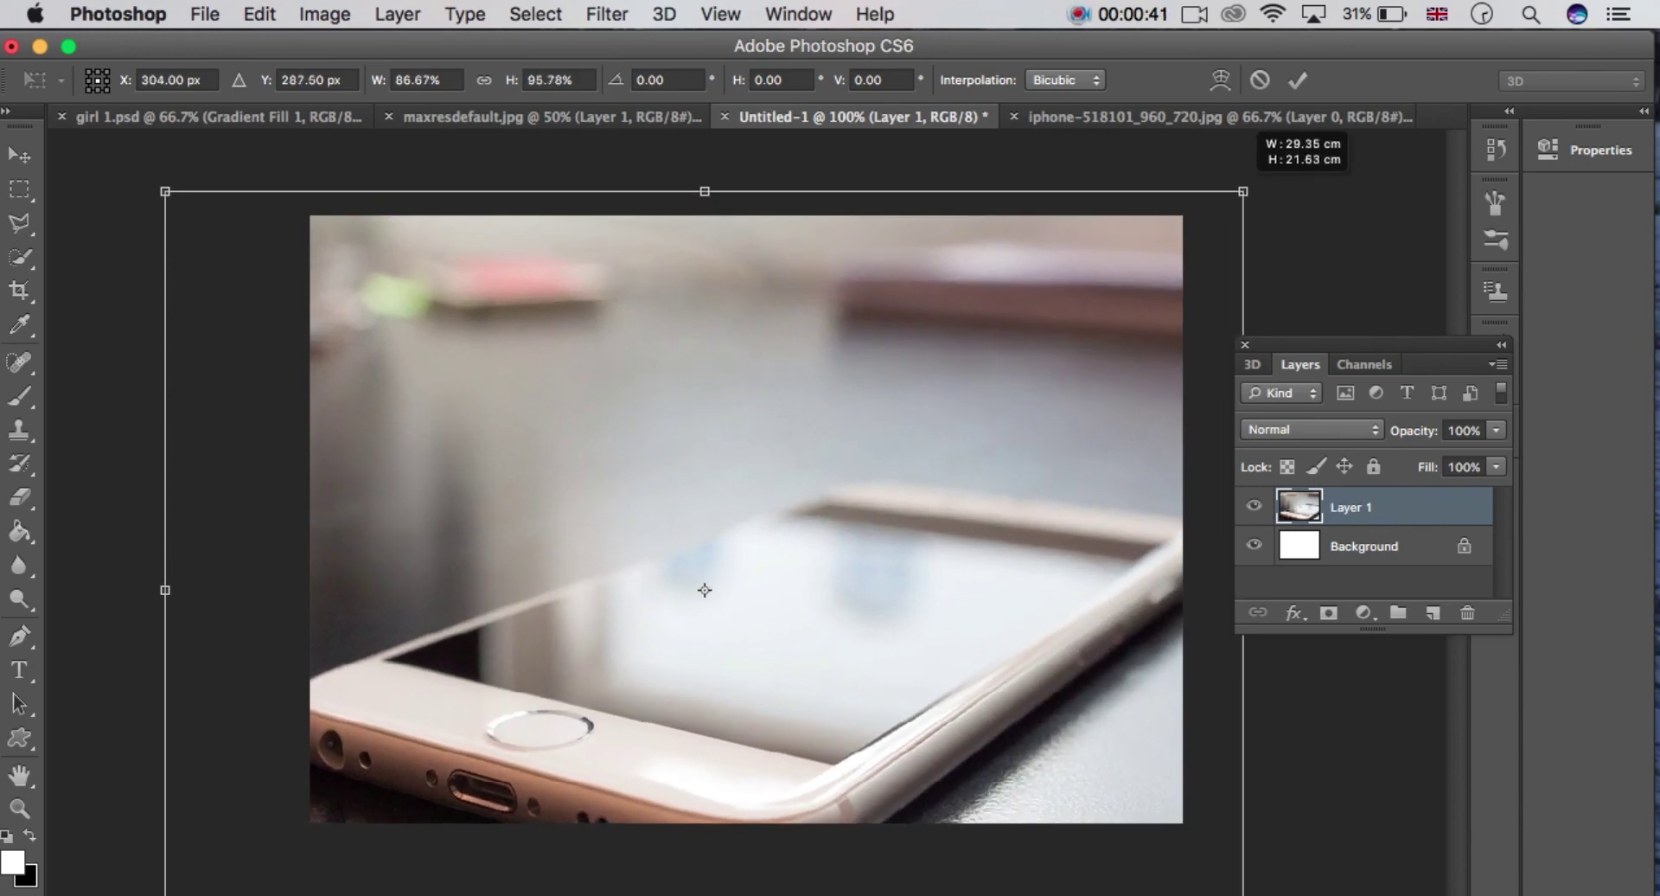
pyautogui.moveTo(699, 595); pyautogui.dragTo(729, 501)
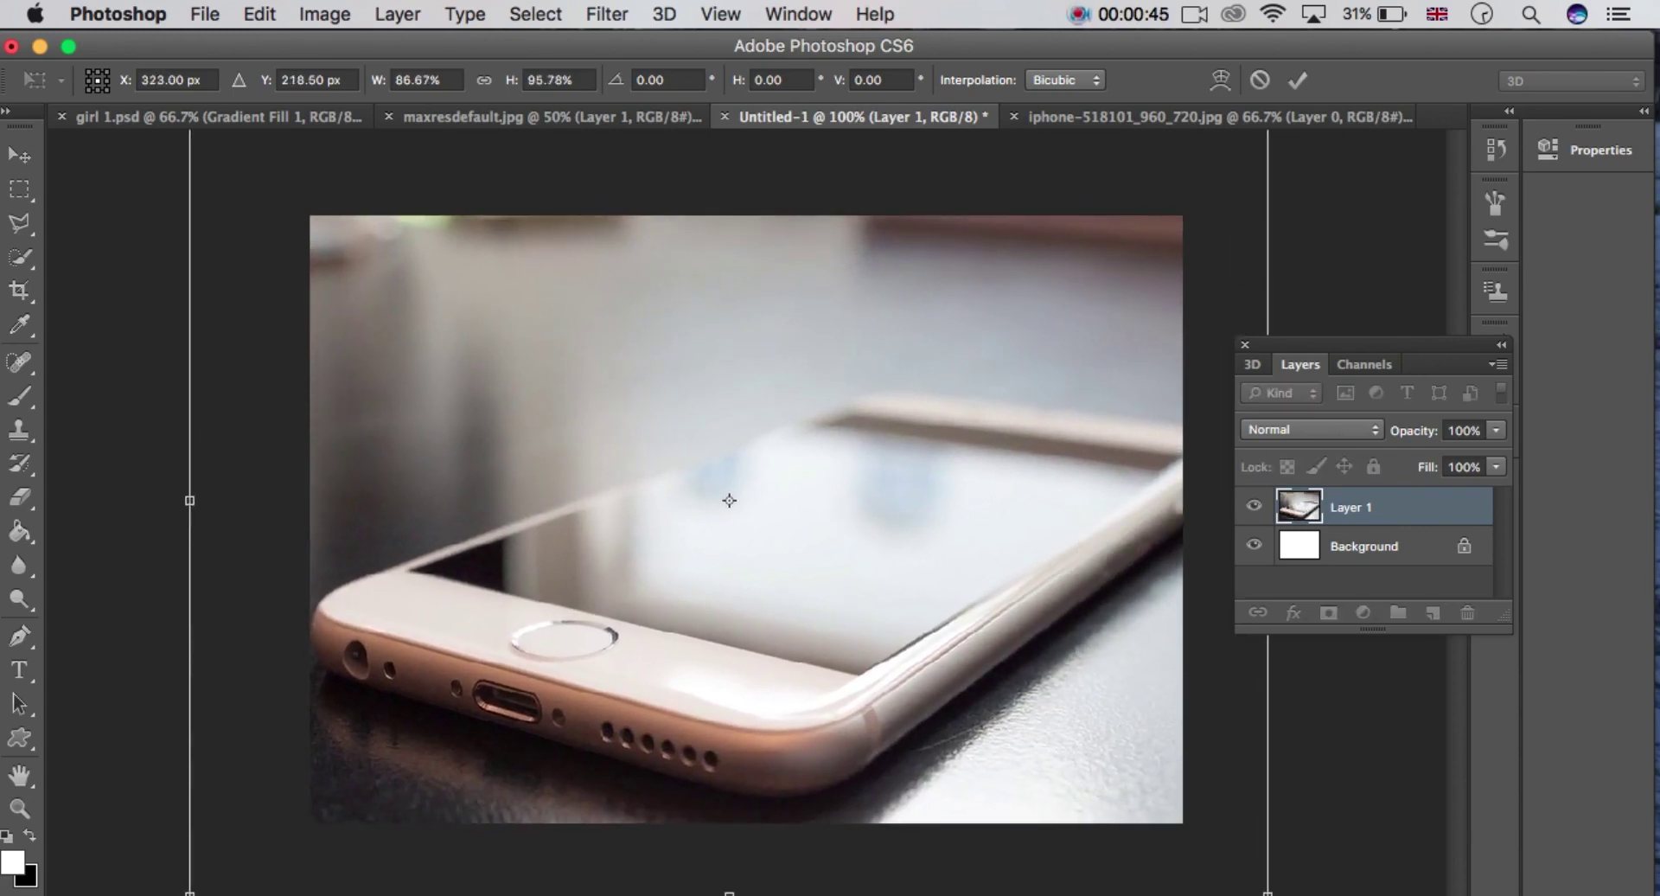
pyautogui.moveTo(189, 894)
pyautogui.mouseDown()
pyautogui.moveTo(236, 856)
pyautogui.moveTo(213, 885)
pyautogui.mouseUp()
pyautogui.moveTo(741, 494); pyautogui.dragTo(730, 606)
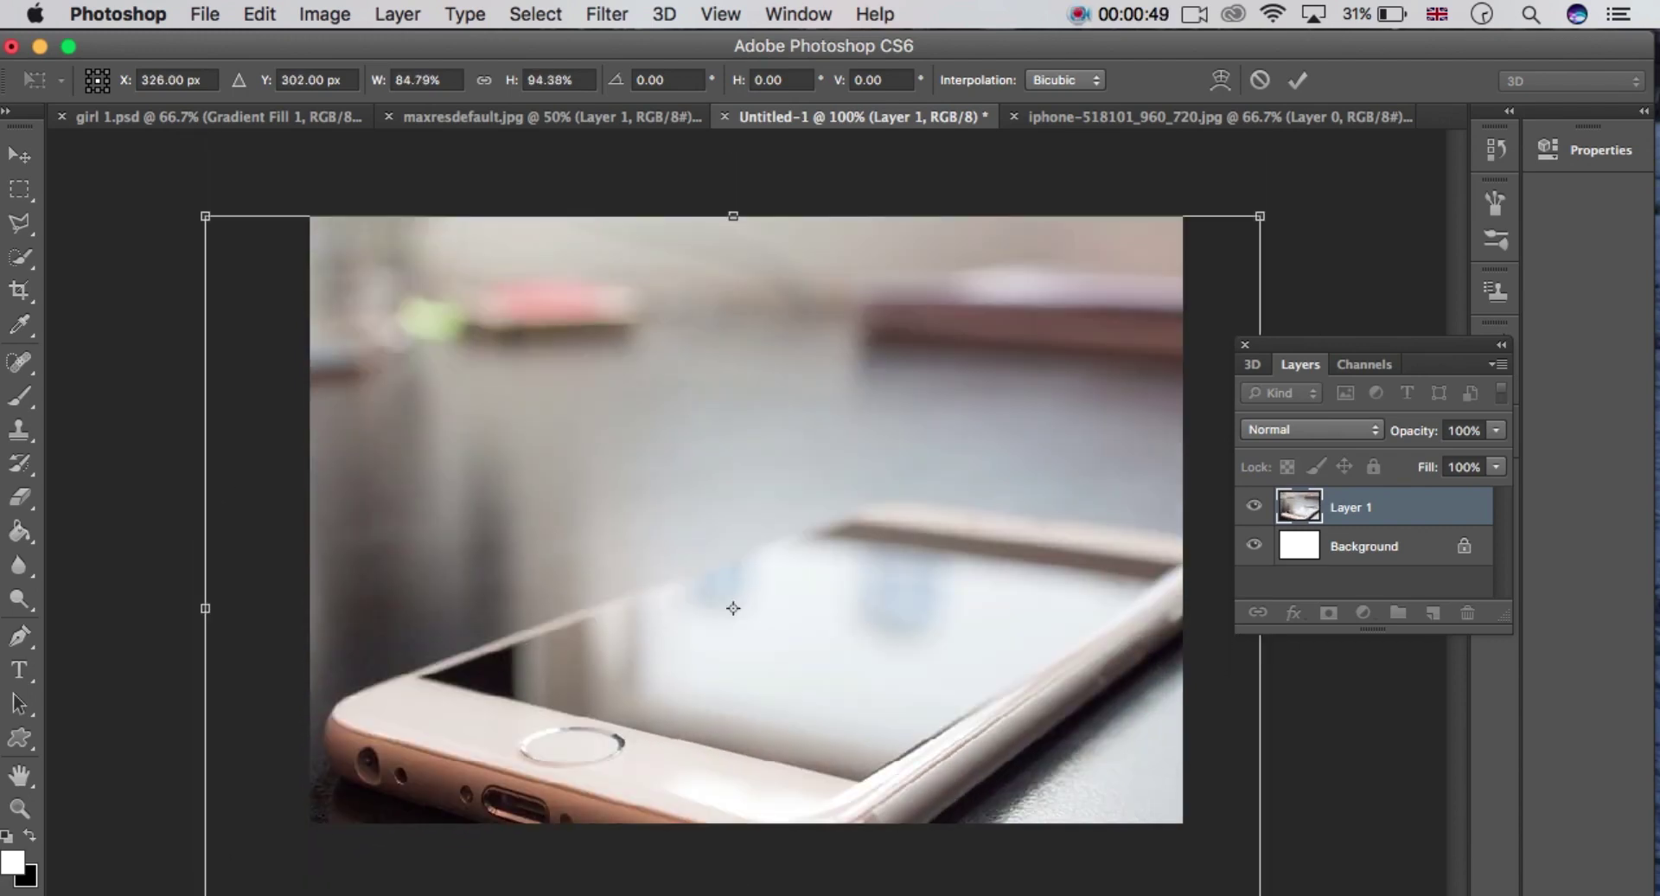
pyautogui.moveTo(733, 215); pyautogui.dragTo(734, 341)
pyautogui.moveTo(734, 671); pyautogui.dragTo(767, 519)
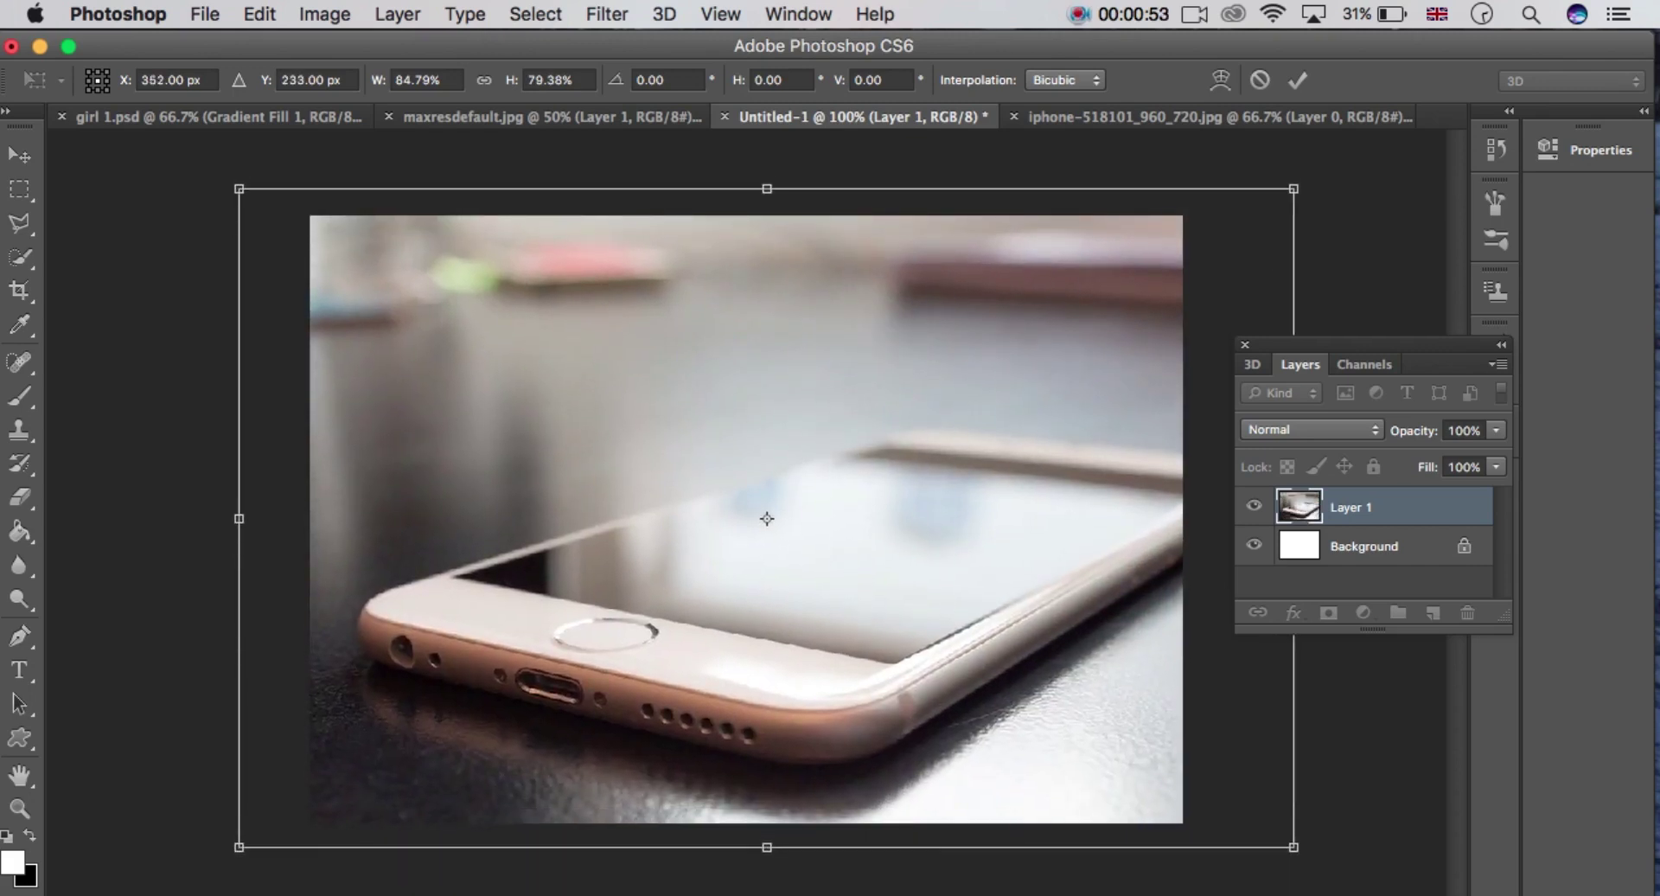
pyautogui.moveTo(239, 847); pyautogui.dragTo(206, 859)
pyautogui.moveTo(752, 525)
pyautogui.mouseDown()
pyautogui.moveTo(749, 481)
pyautogui.moveTo(741, 499)
pyautogui.mouseUp()
pyautogui.moveTo(197, 833); pyautogui.dragTo(185, 836)
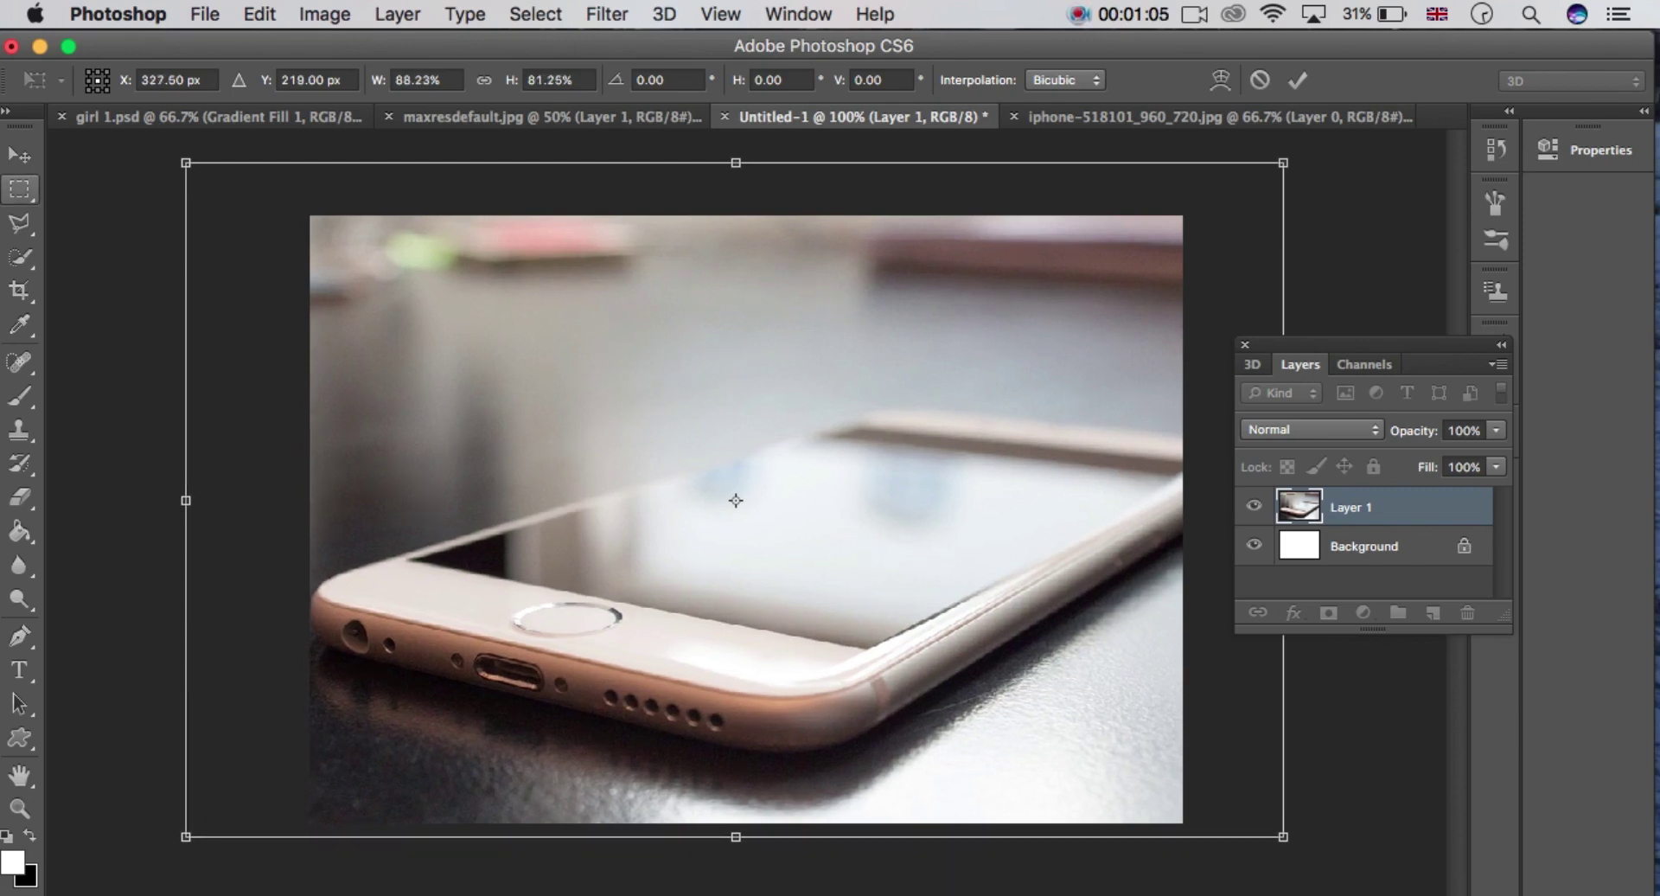
pyautogui.press('v')
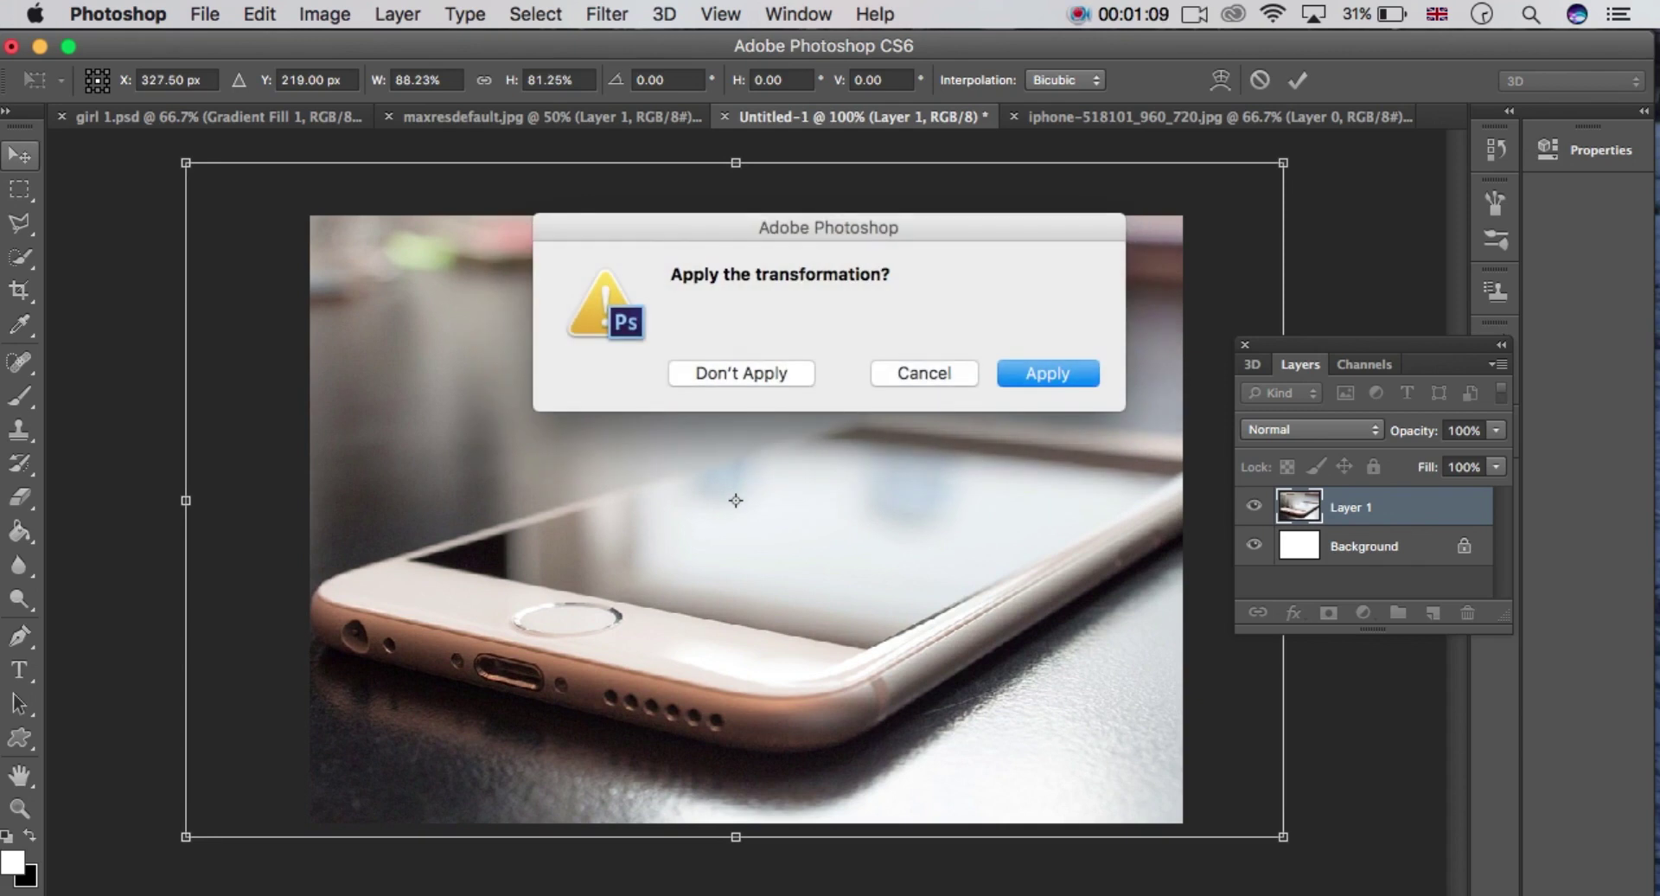
pyautogui.press('Return')
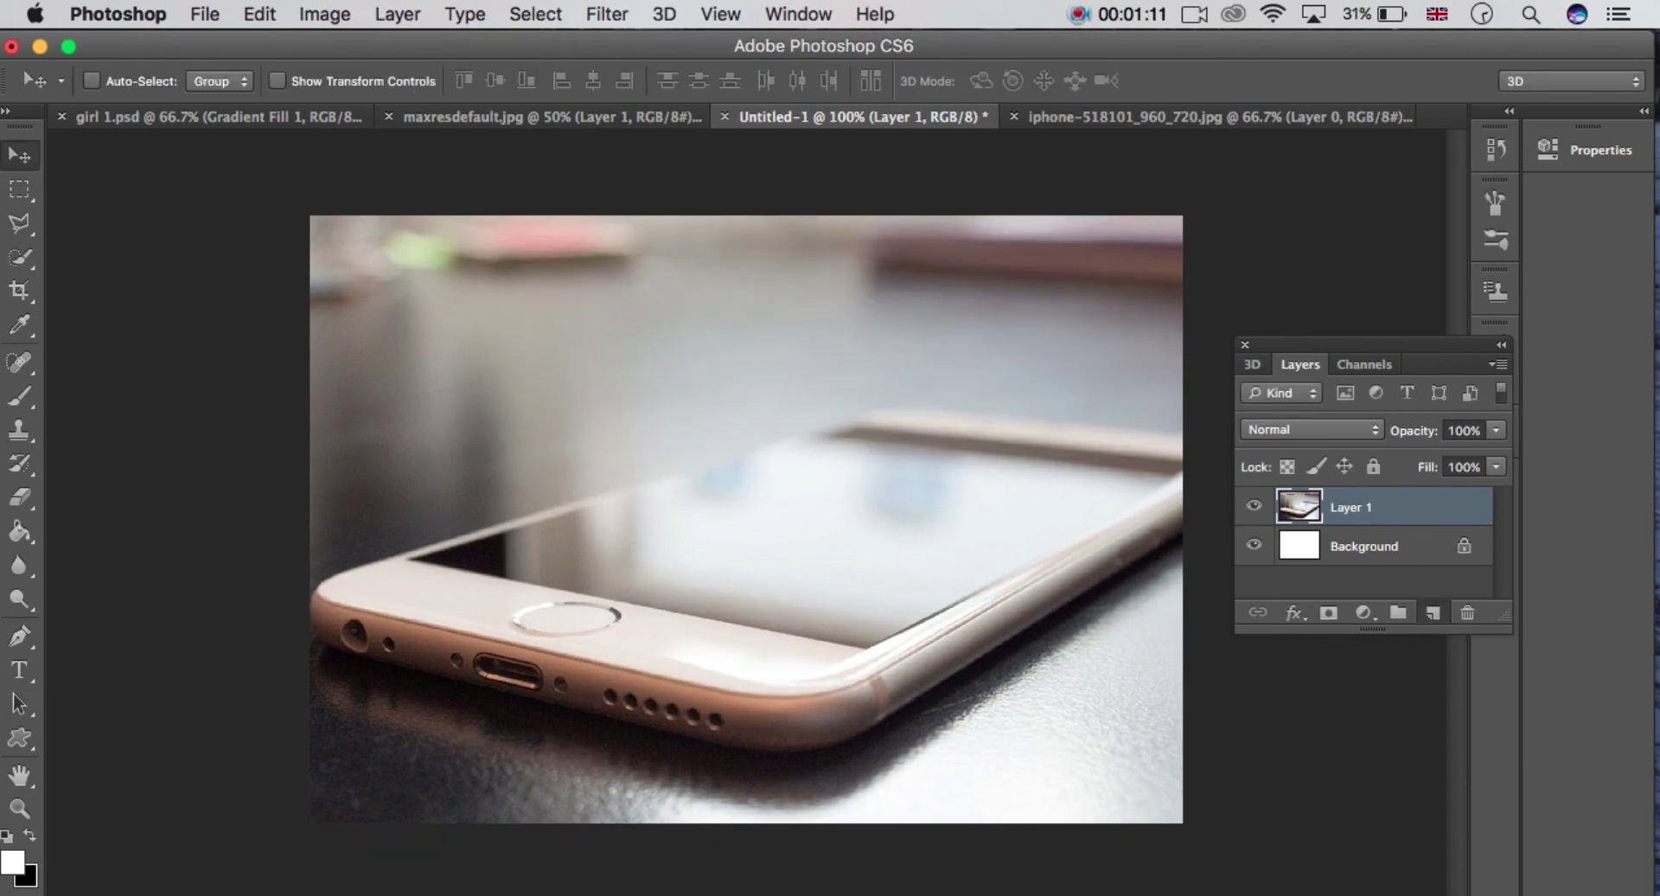
# Add an empty layer above the phone image and outline the phone's screen on Layer 1 with the Polygonal Lasso.
pyautogui.click(1433, 612)
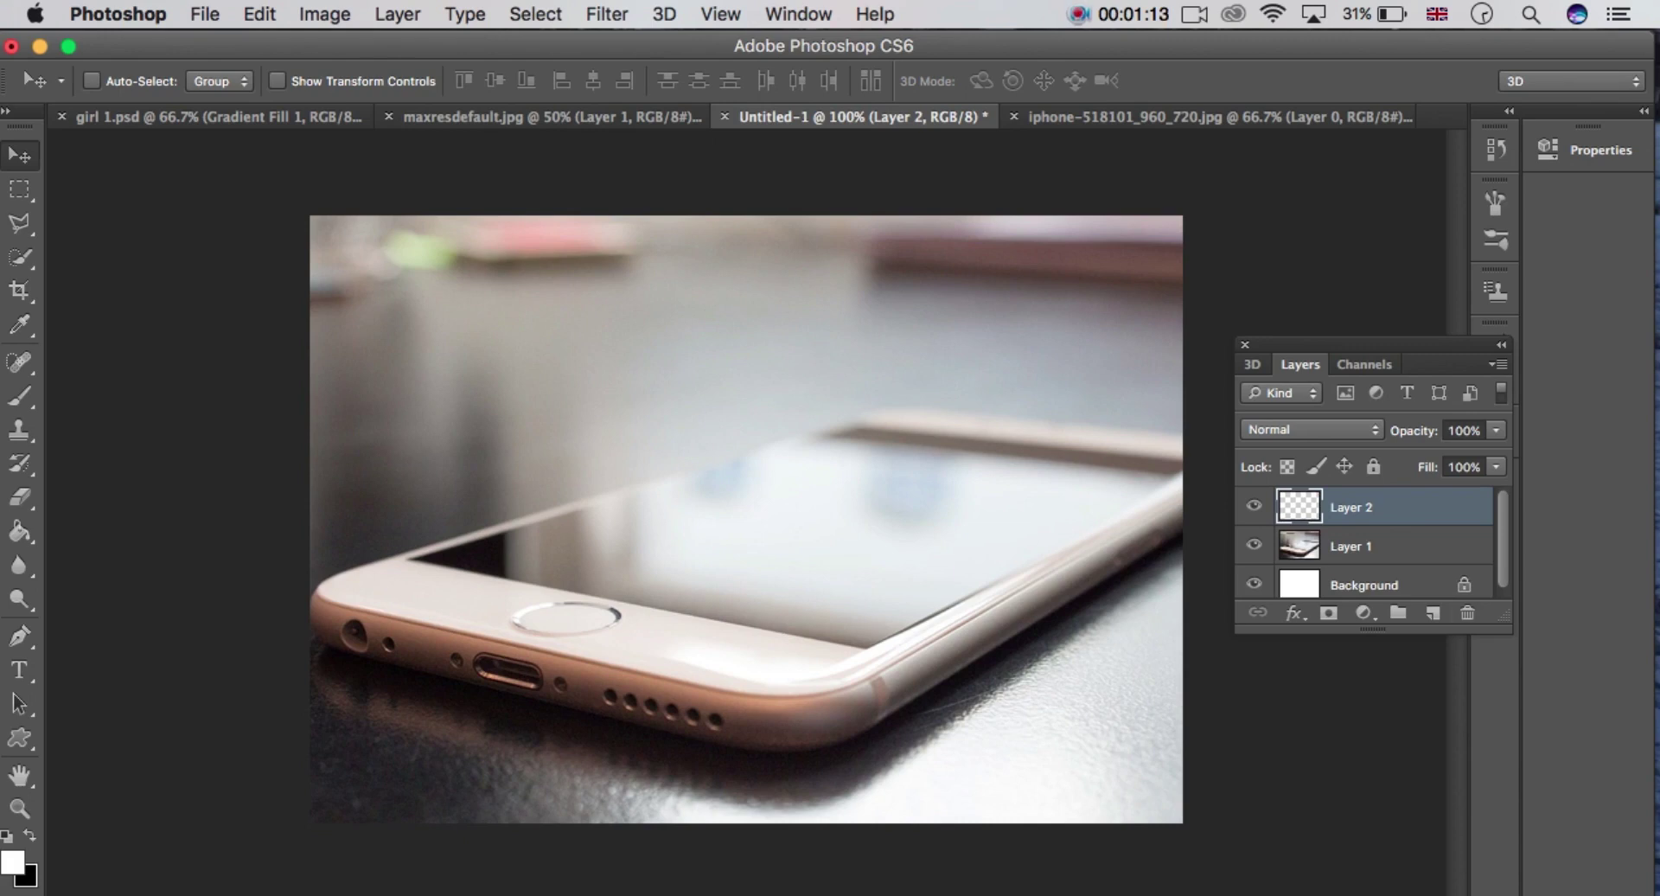
pyautogui.click(1384, 545)
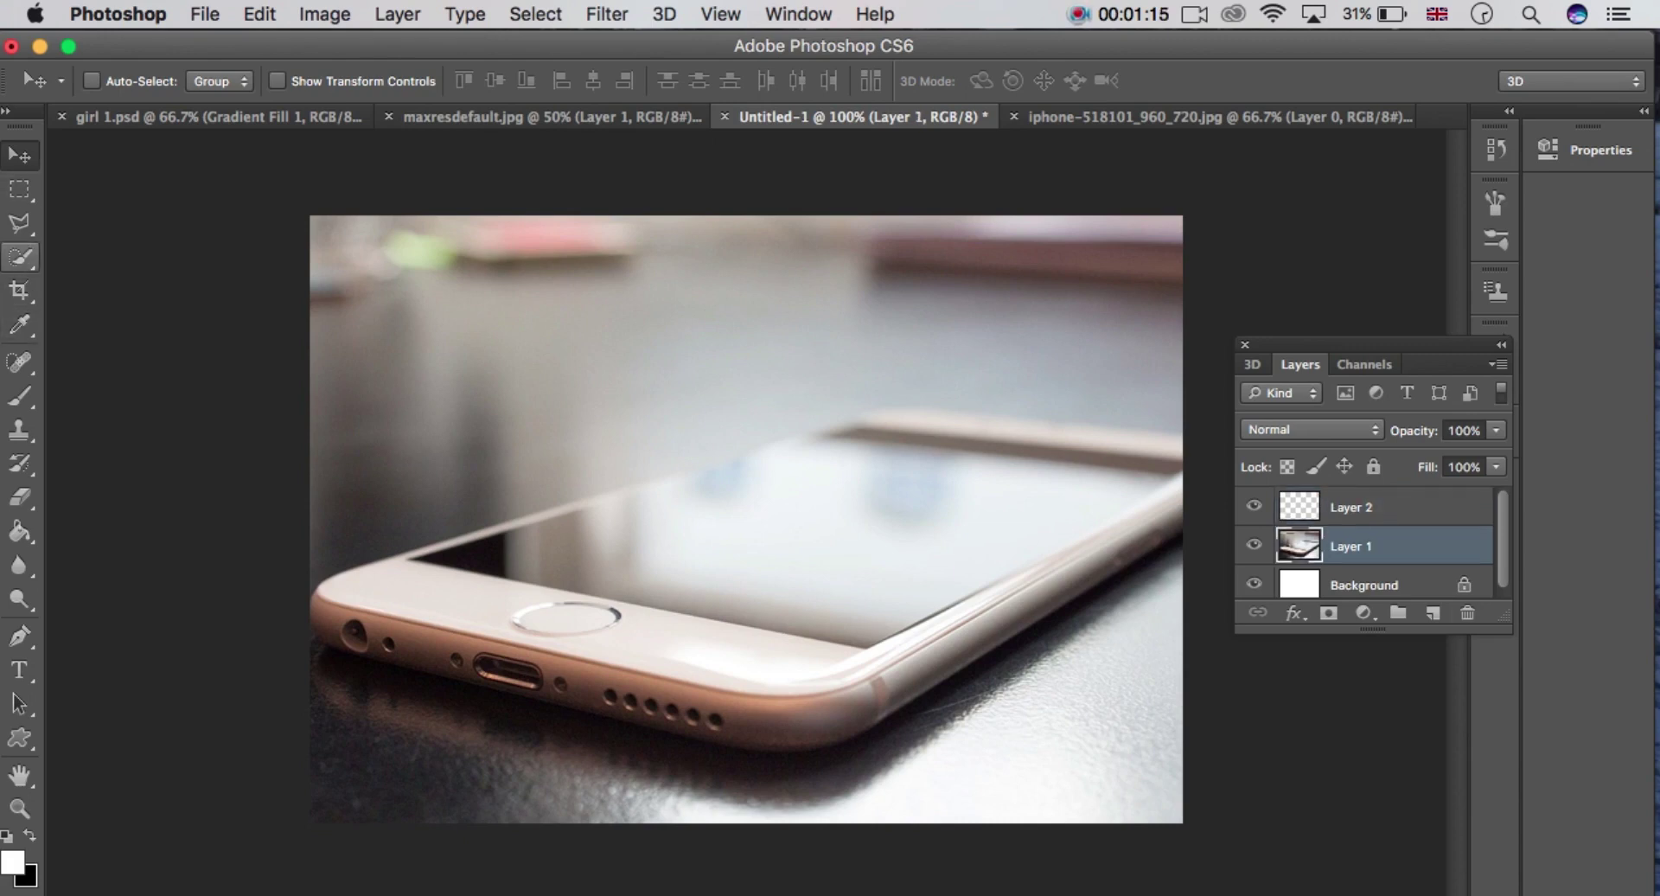
pyautogui.click(19, 223)
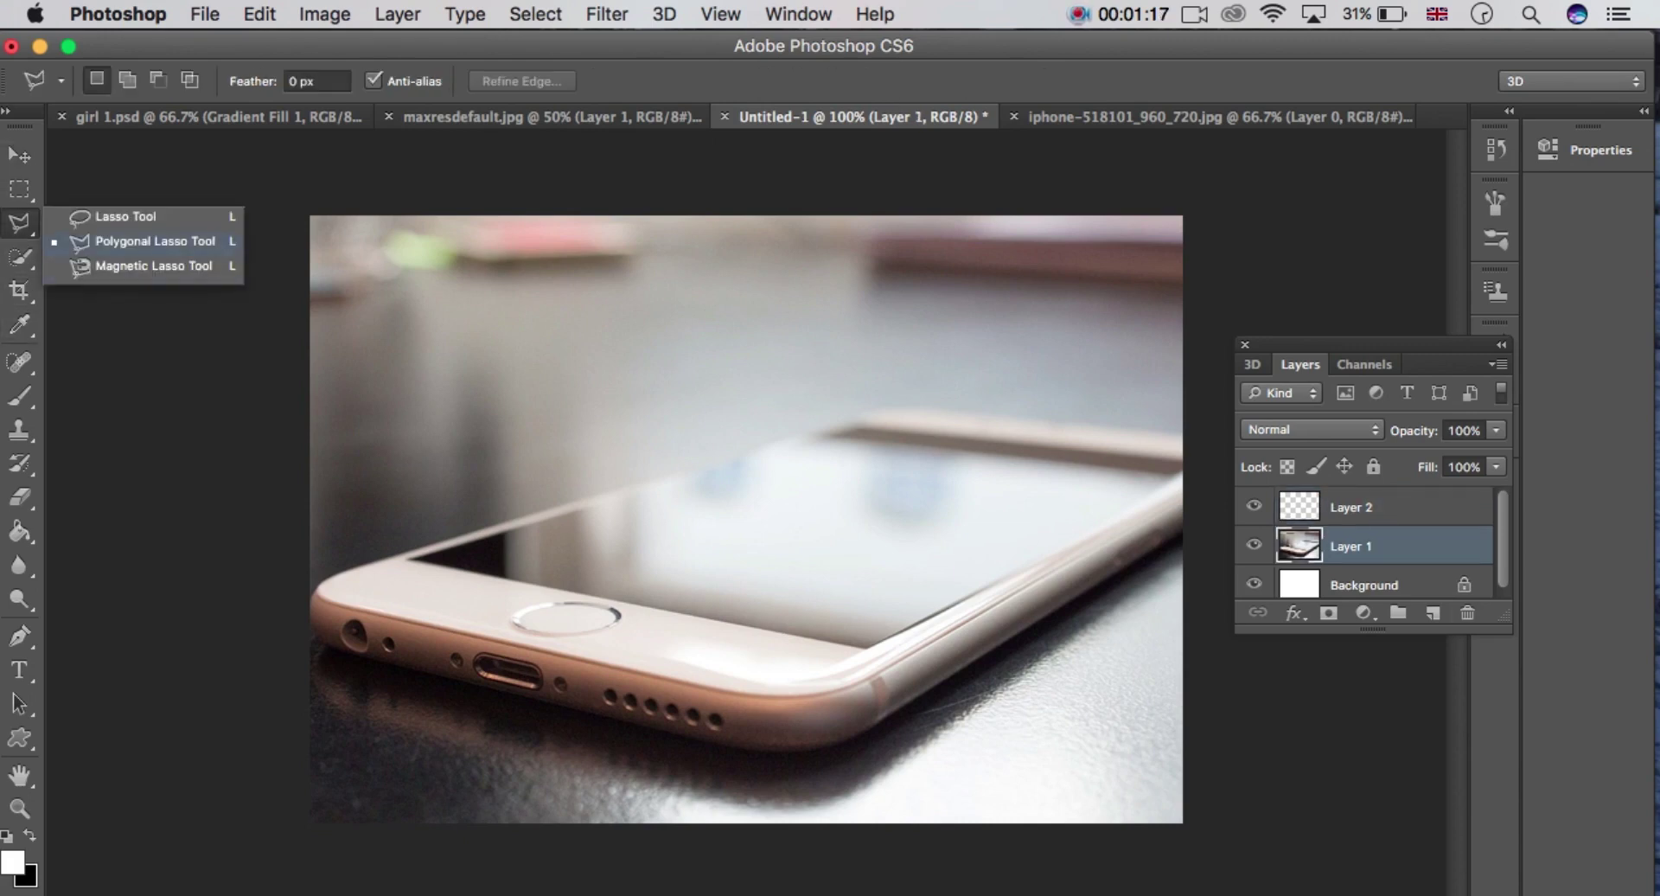
pyautogui.click(154, 242)
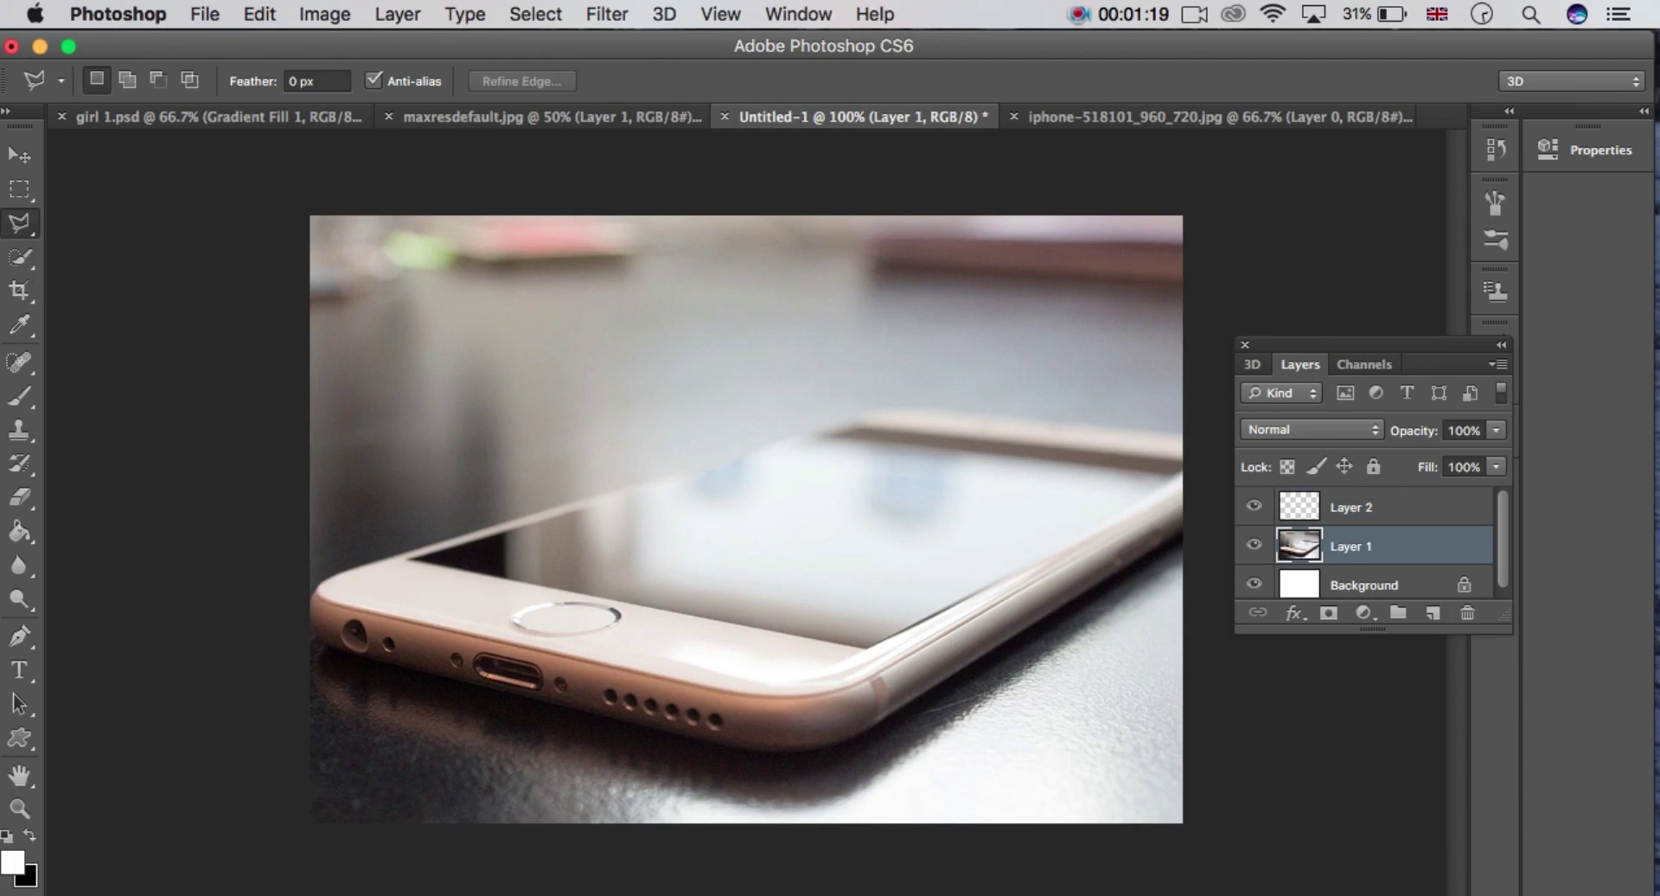
pyautogui.click(884, 636)
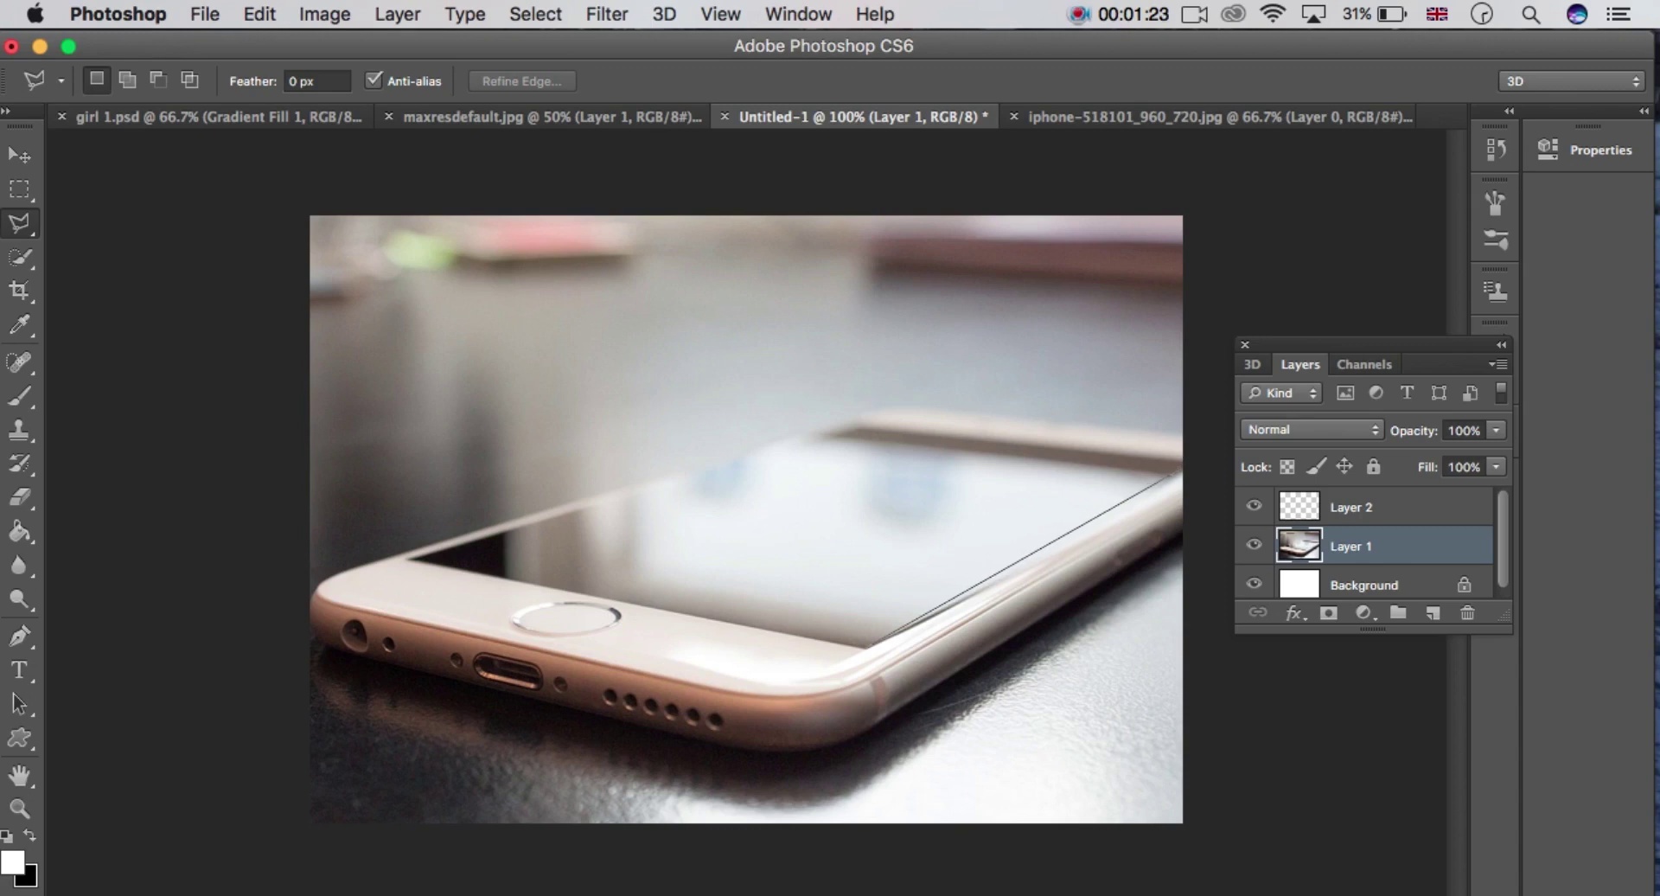
pyautogui.click(1172, 473)
pyautogui.click(1187, 464)
pyautogui.click(854, 427)
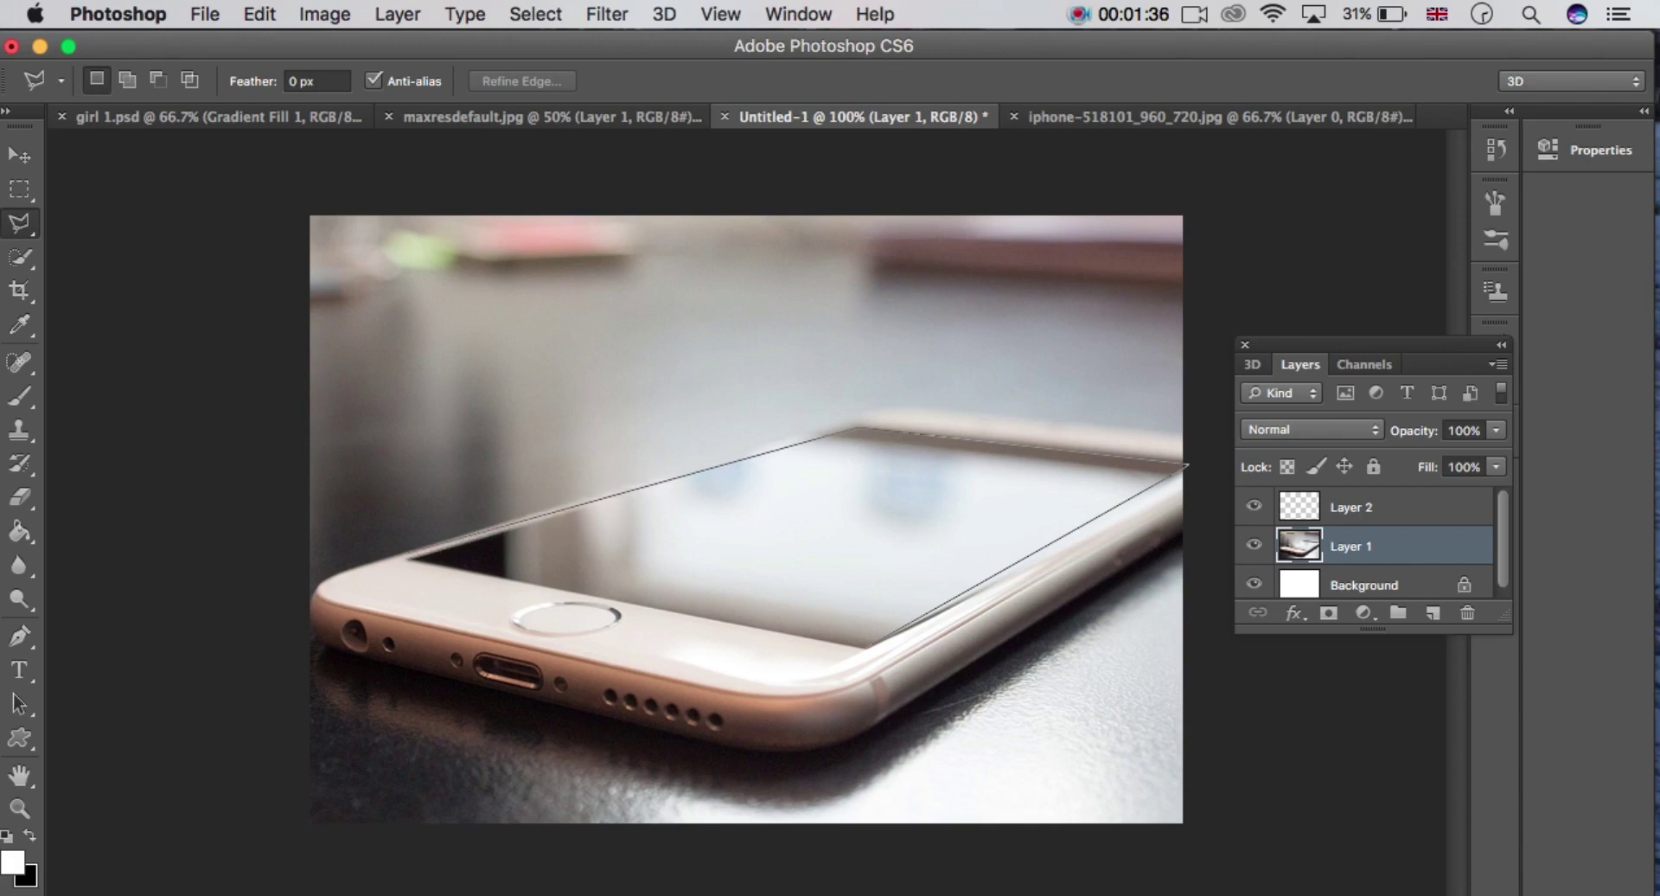
pyautogui.click(407, 558)
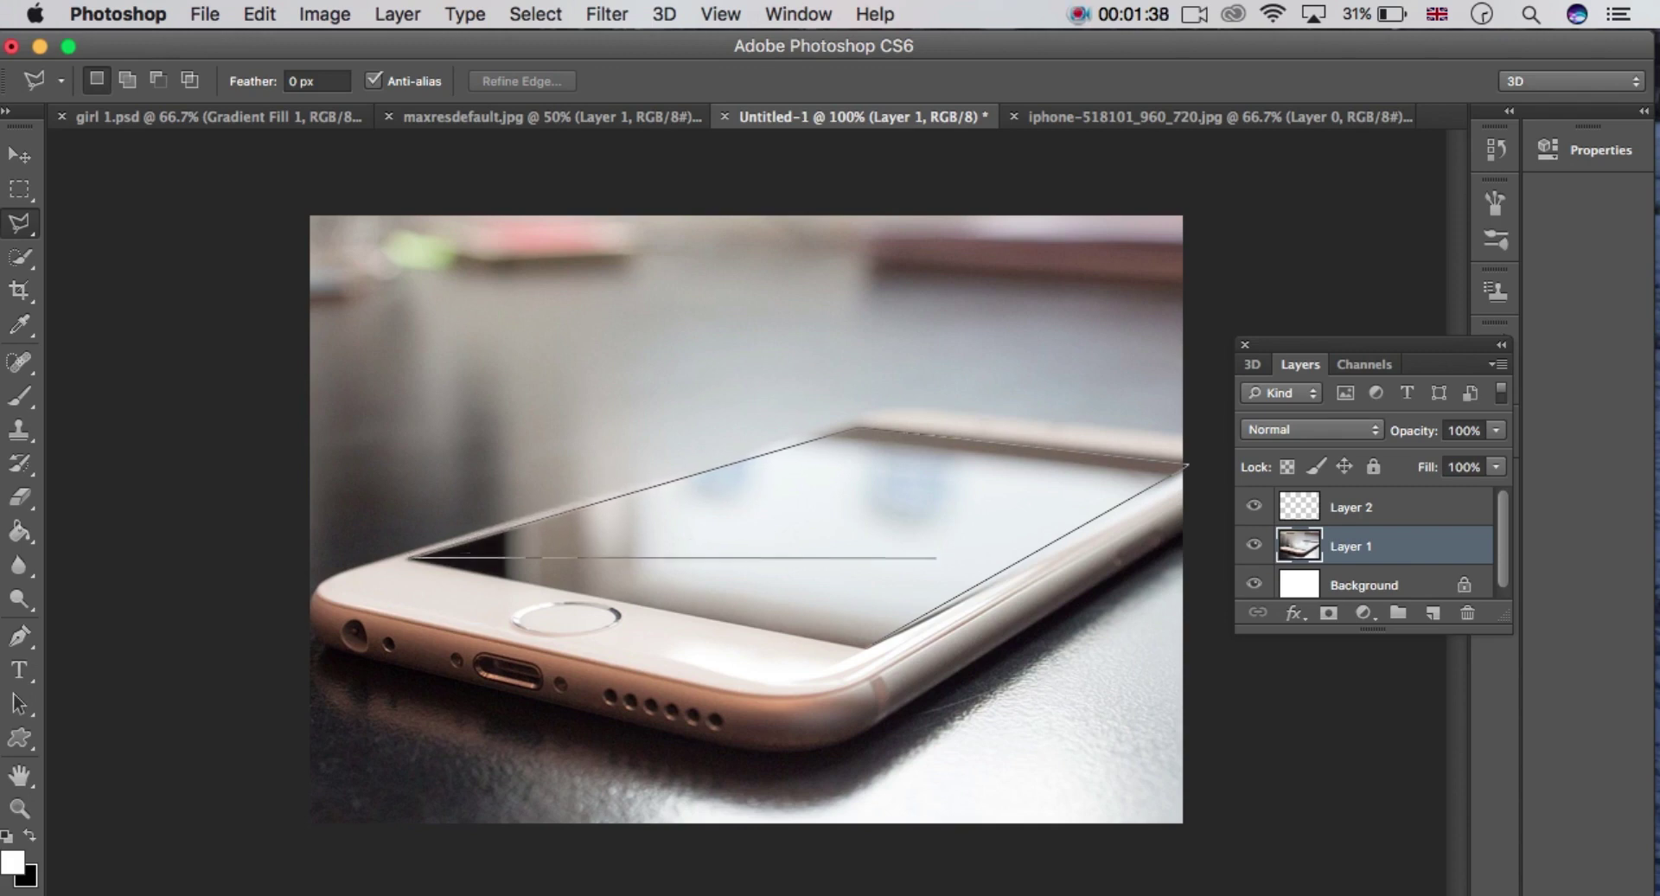
pyautogui.click(866, 644)
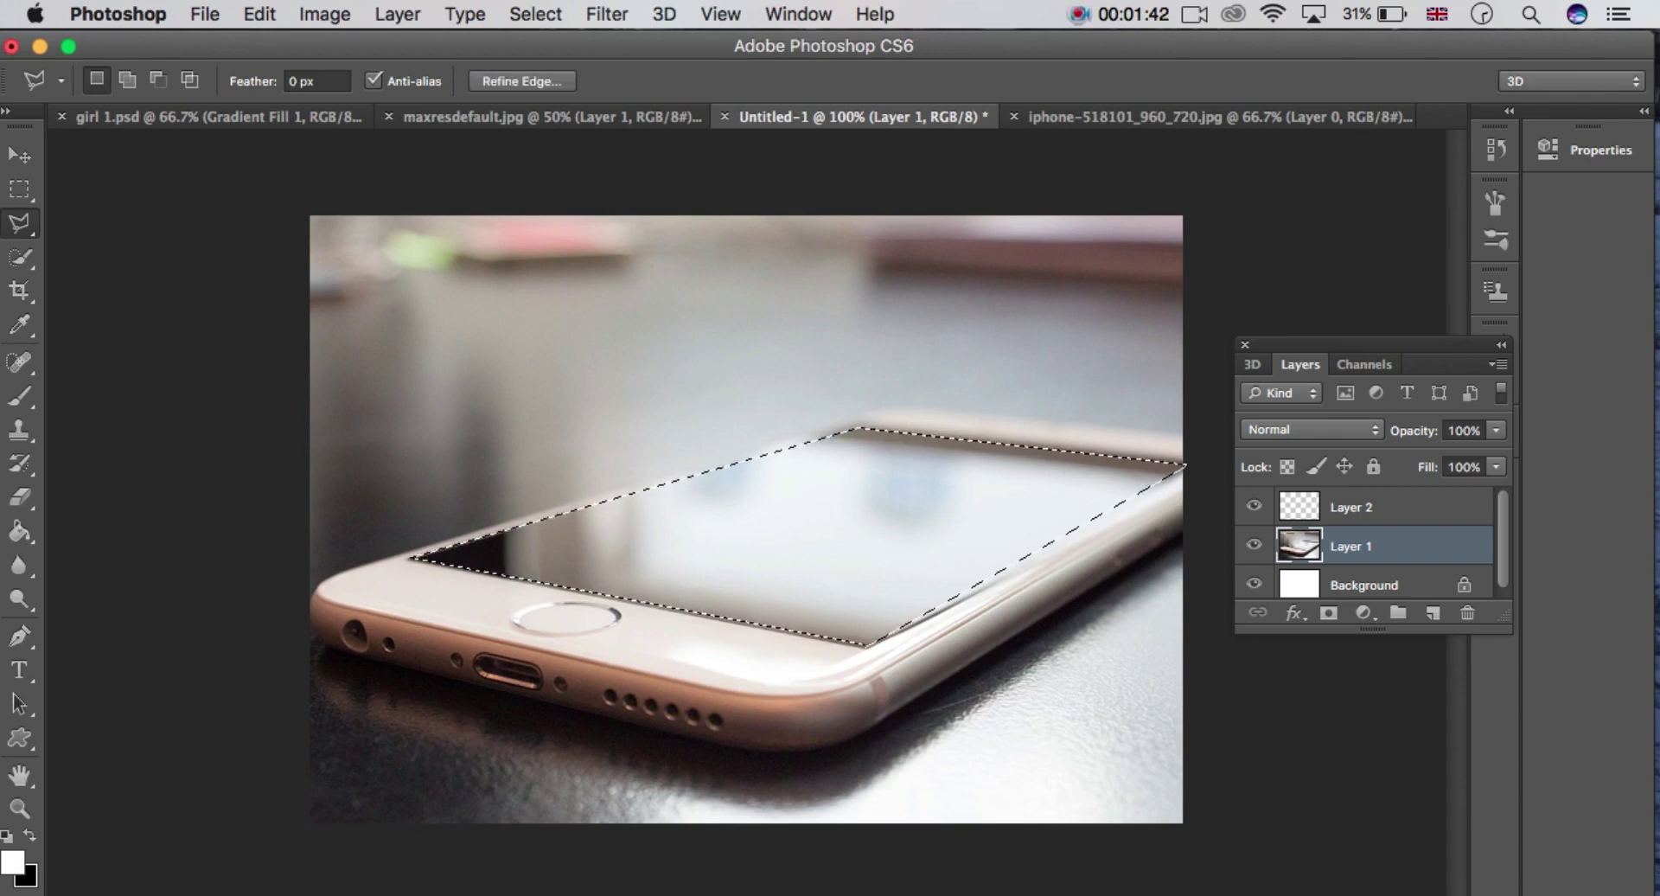
# Fill the selected phone screen area with white (ffffff) on the empty Layer 2.
pyautogui.click(1383, 507)
pyautogui.click(20, 532)
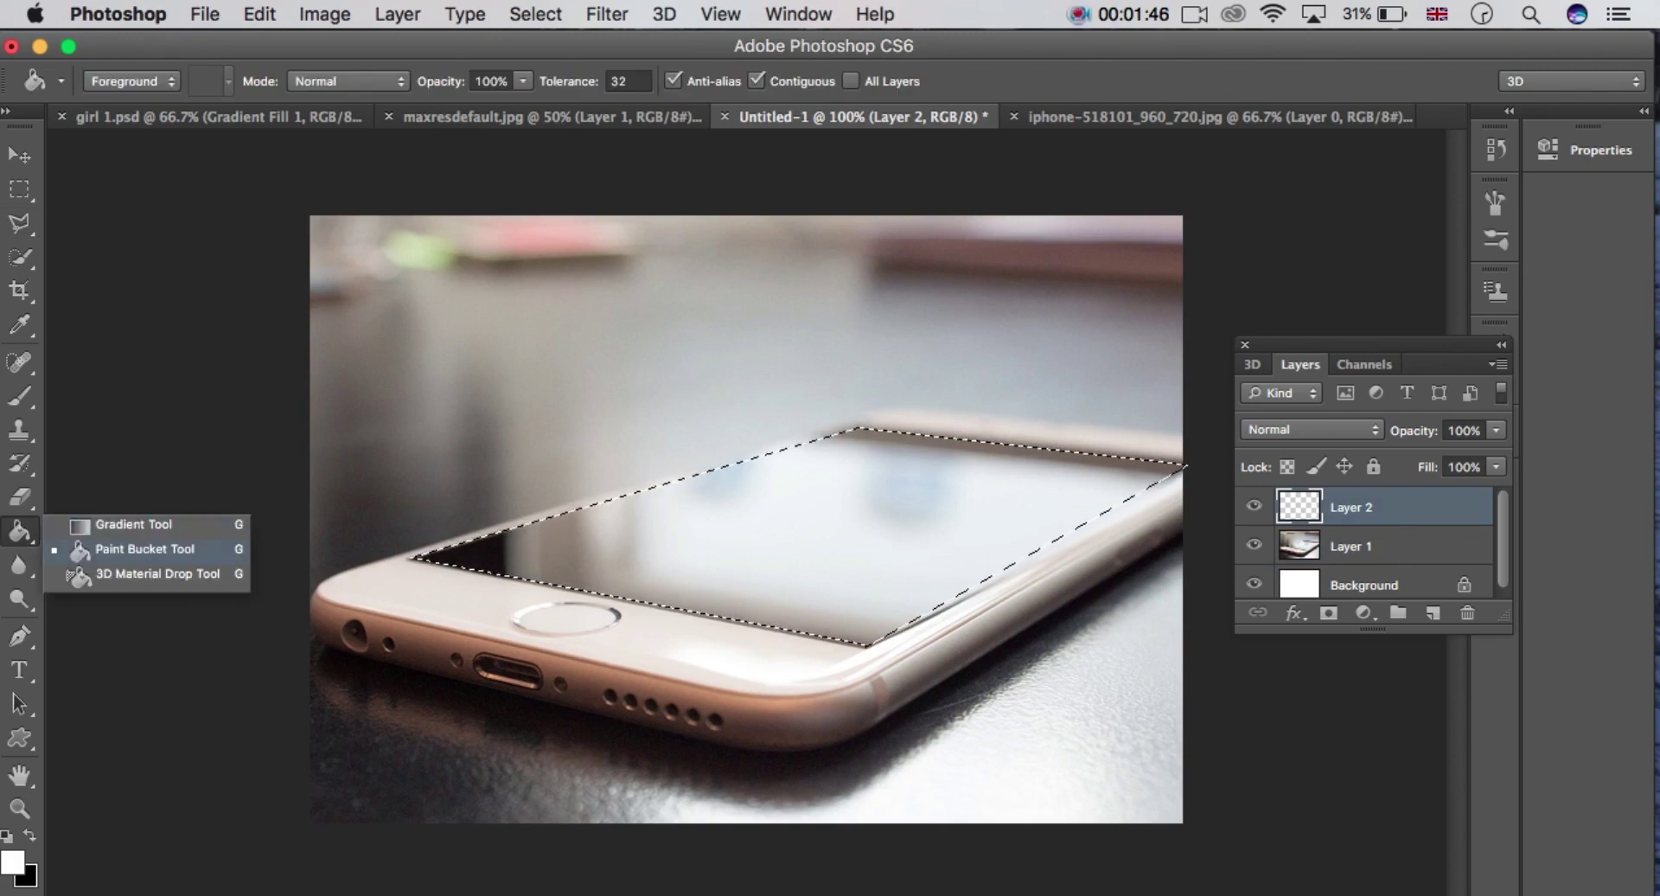
pyautogui.press('Escape')
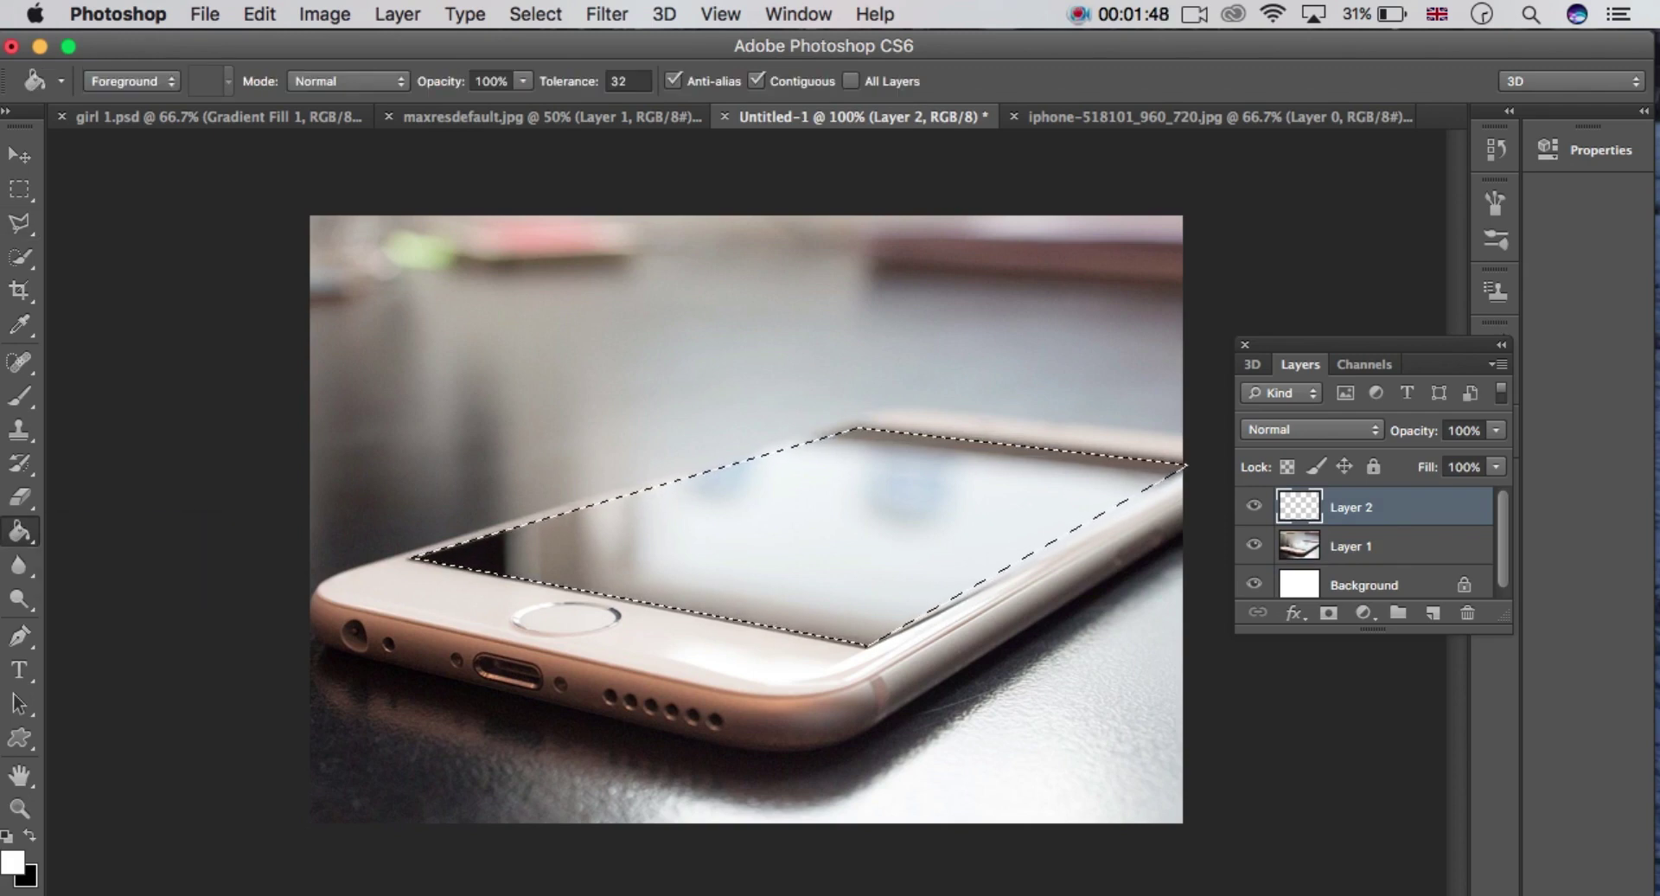
pyautogui.click(13, 863)
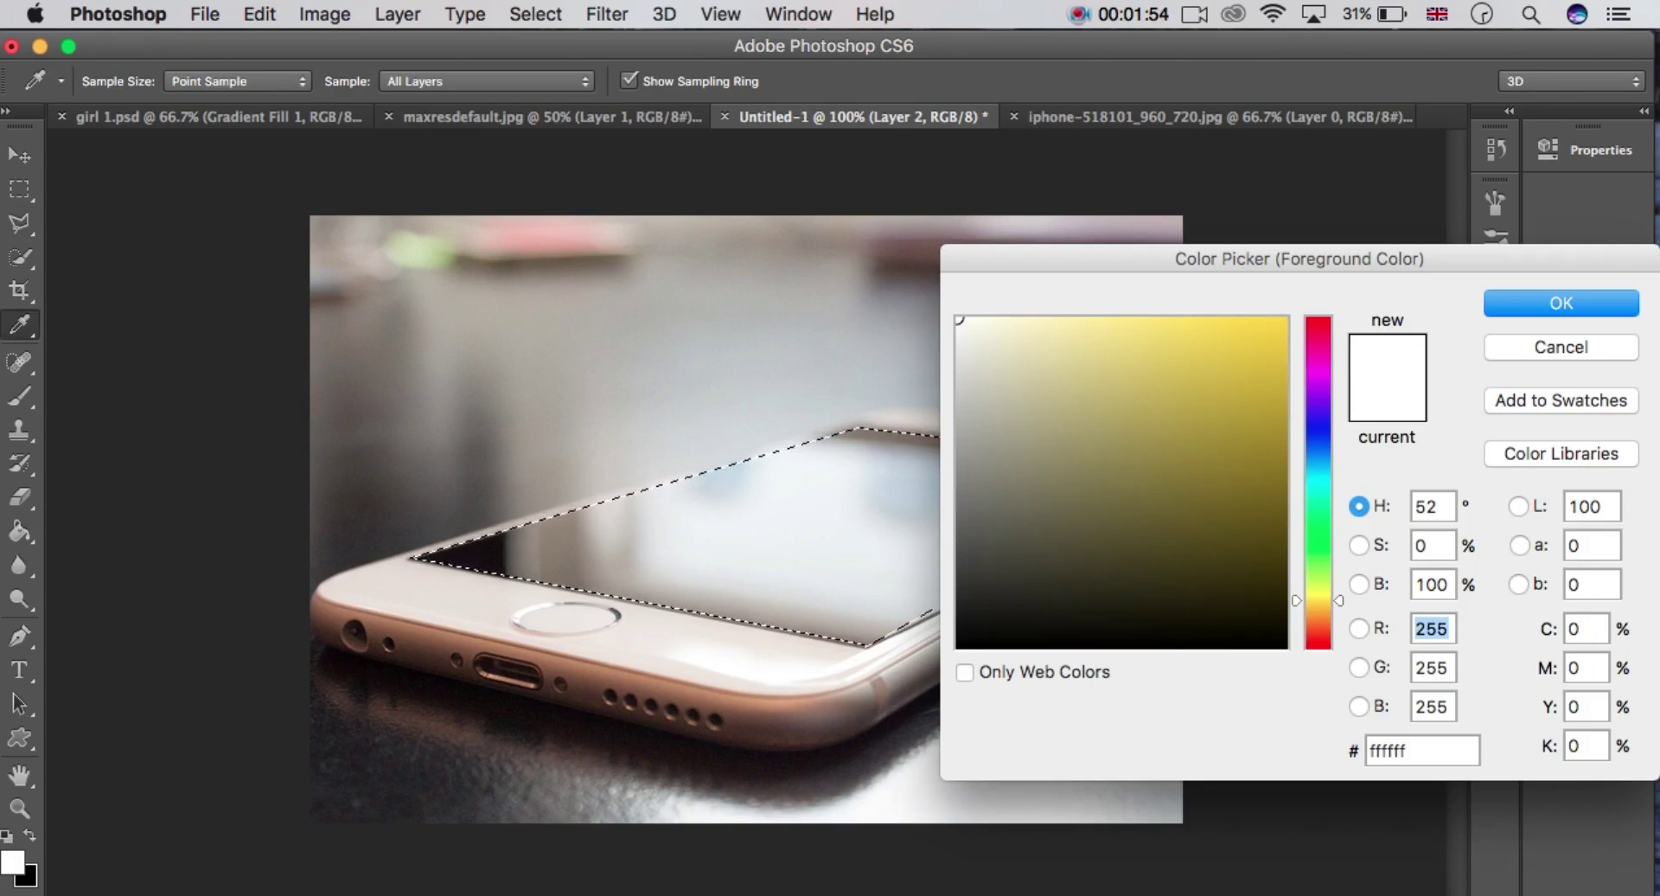
pyautogui.press('Return')
pyautogui.press('g')
pyautogui.press('F7')
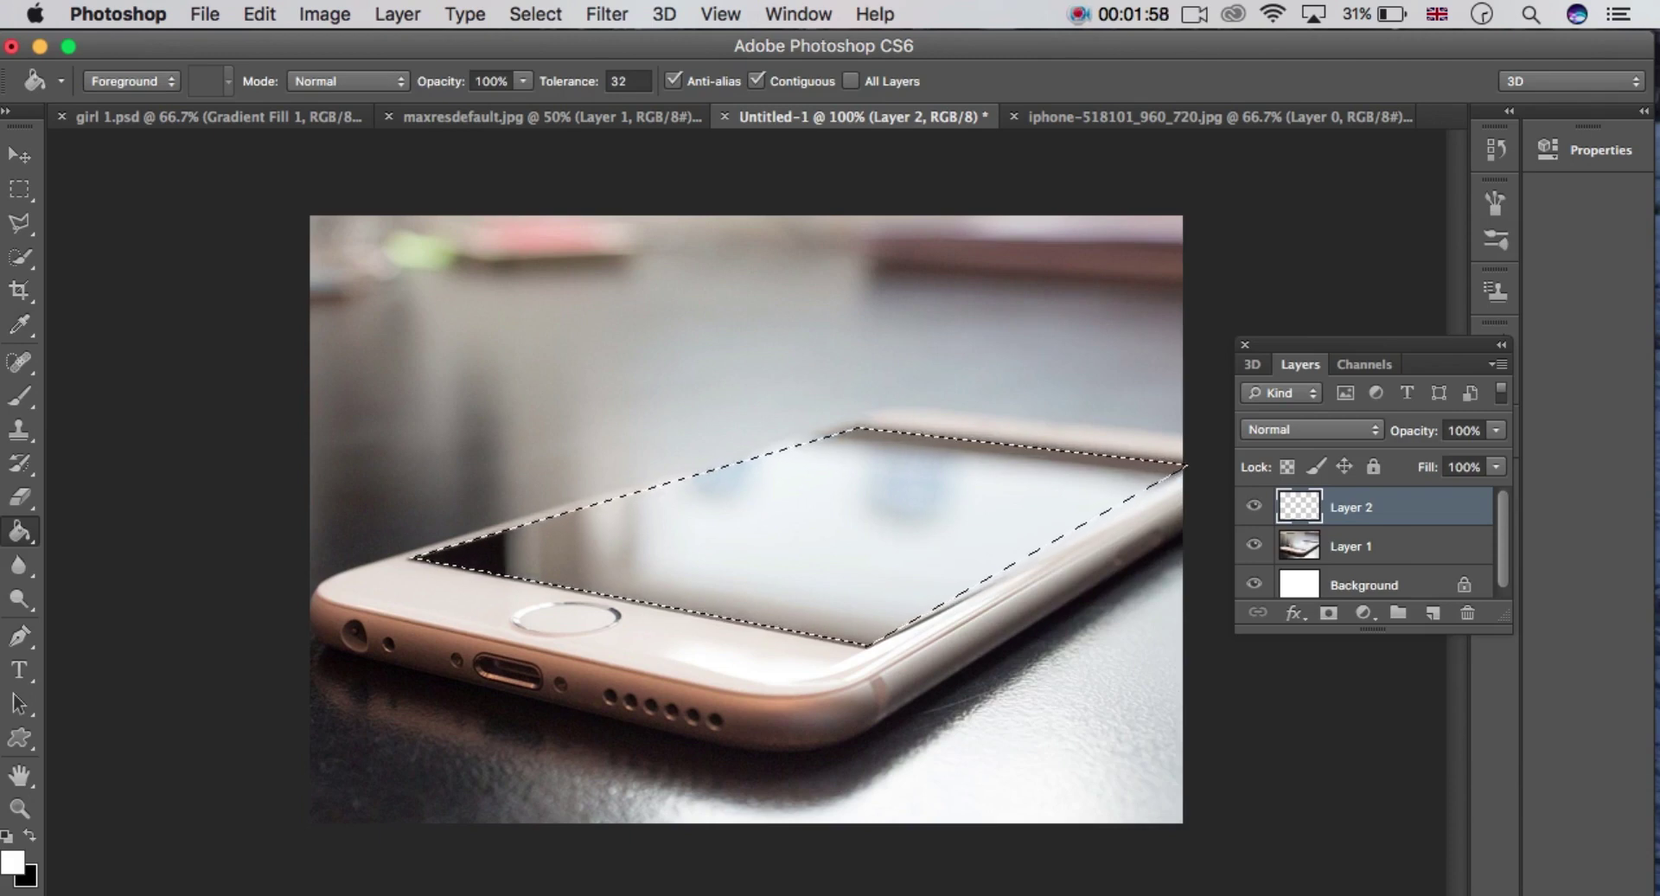
pyautogui.hotkey('alt', 'BackSpace')
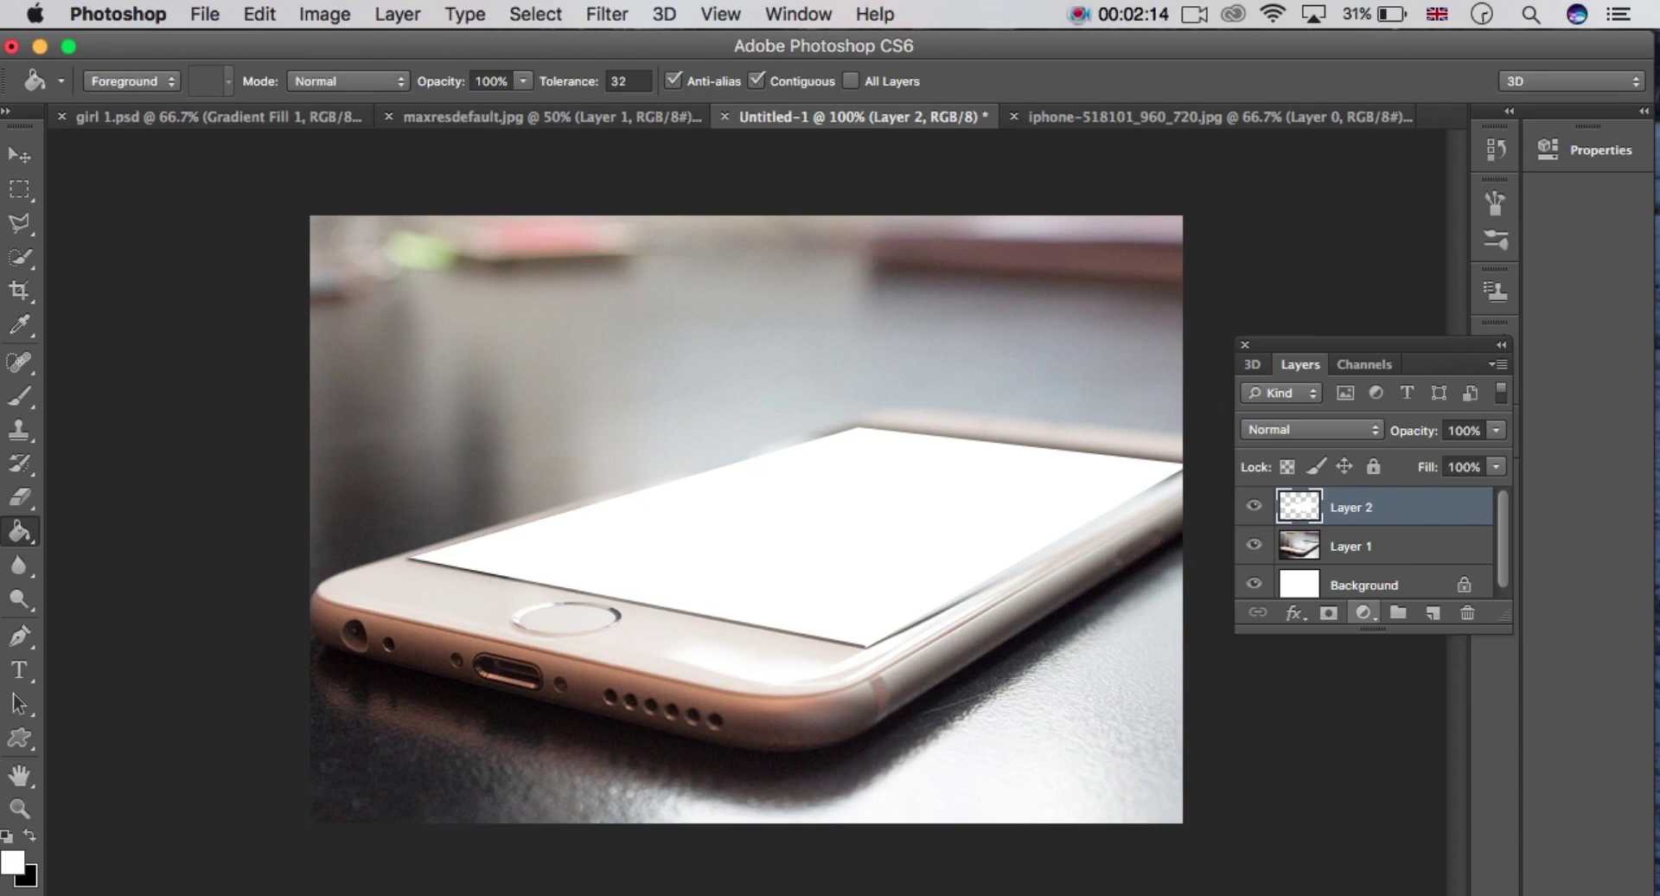
pyautogui.click(1363, 612)
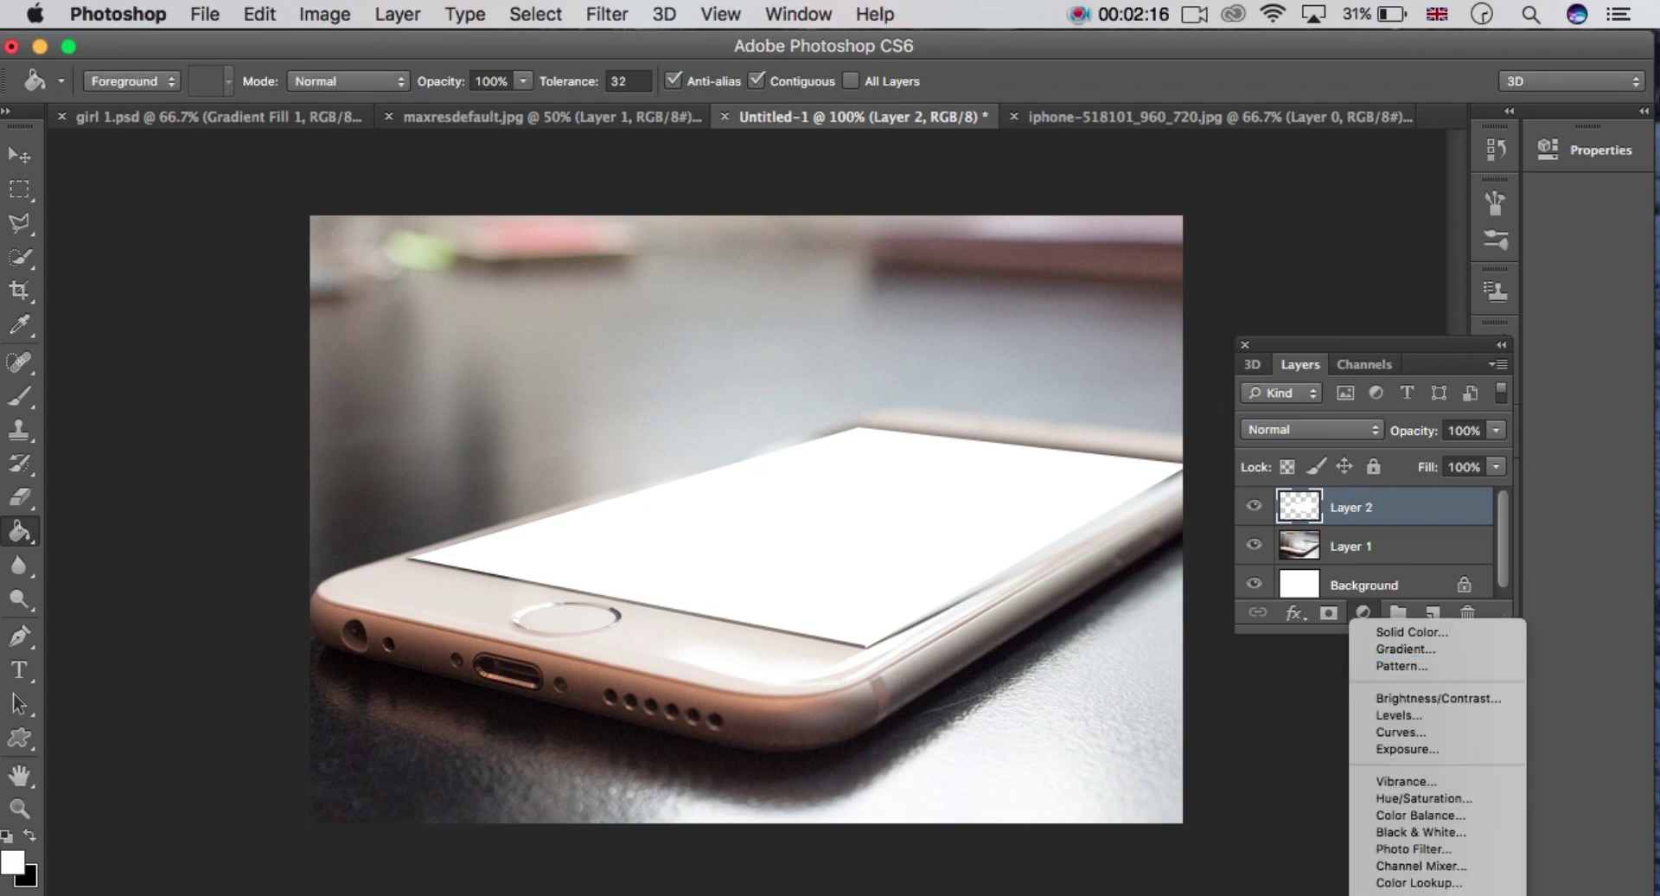
pyautogui.click(1363, 612)
pyautogui.click(1364, 612)
pyautogui.press('Escape')
# Apply a black outside Stroke of 2 px at 51% opacity to the white screen layer.
pyautogui.rightClick(1394, 507)
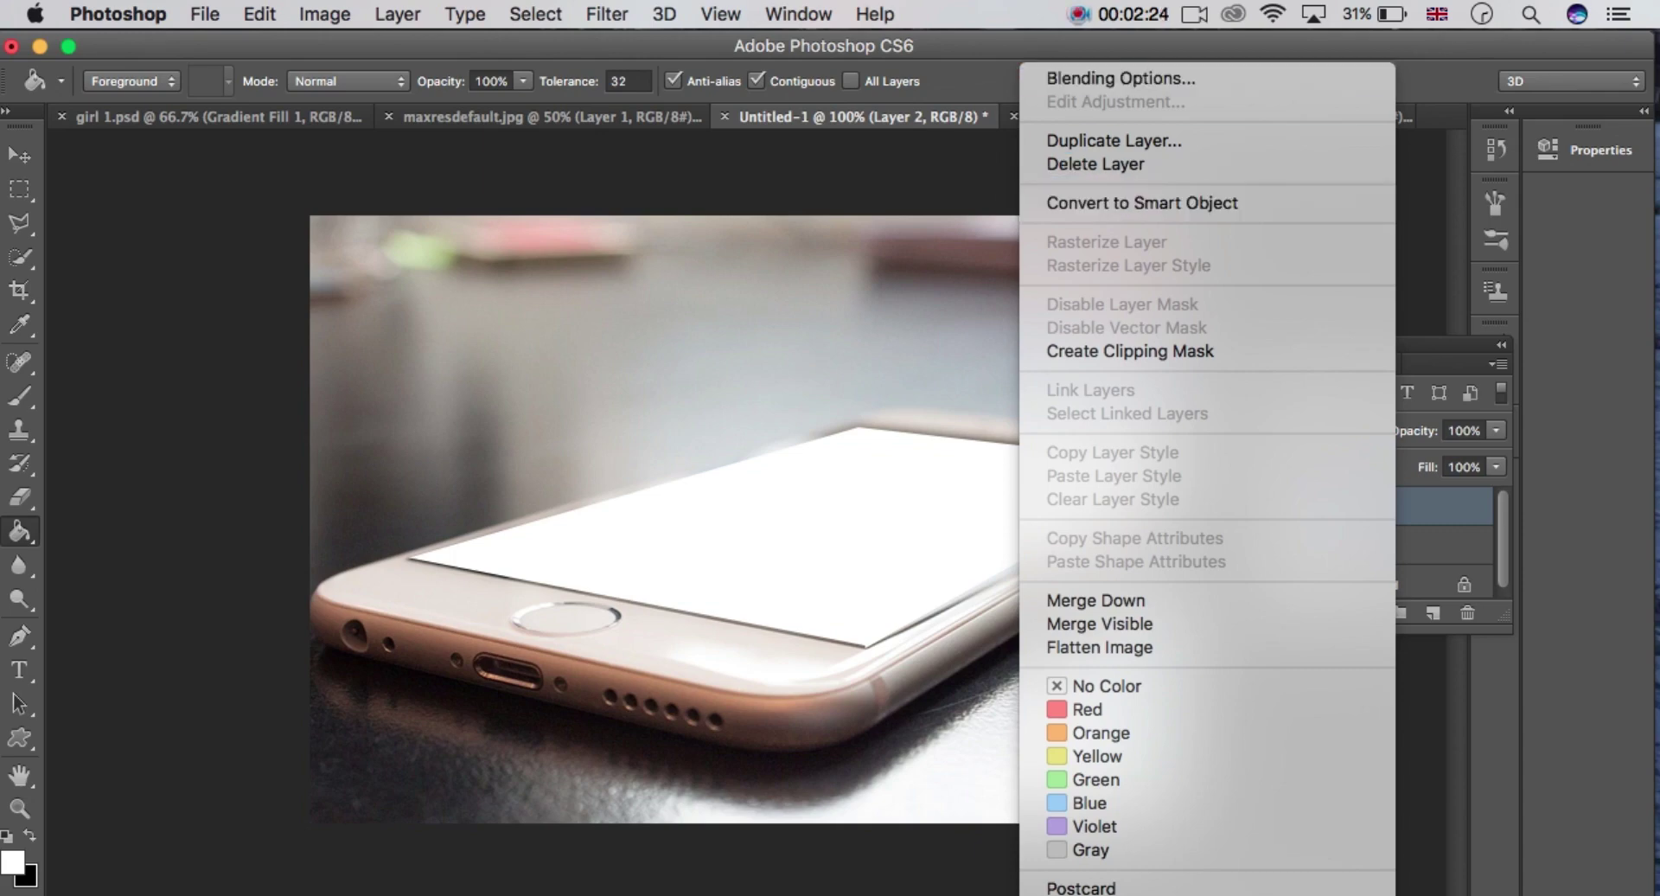
pyautogui.press('Return')
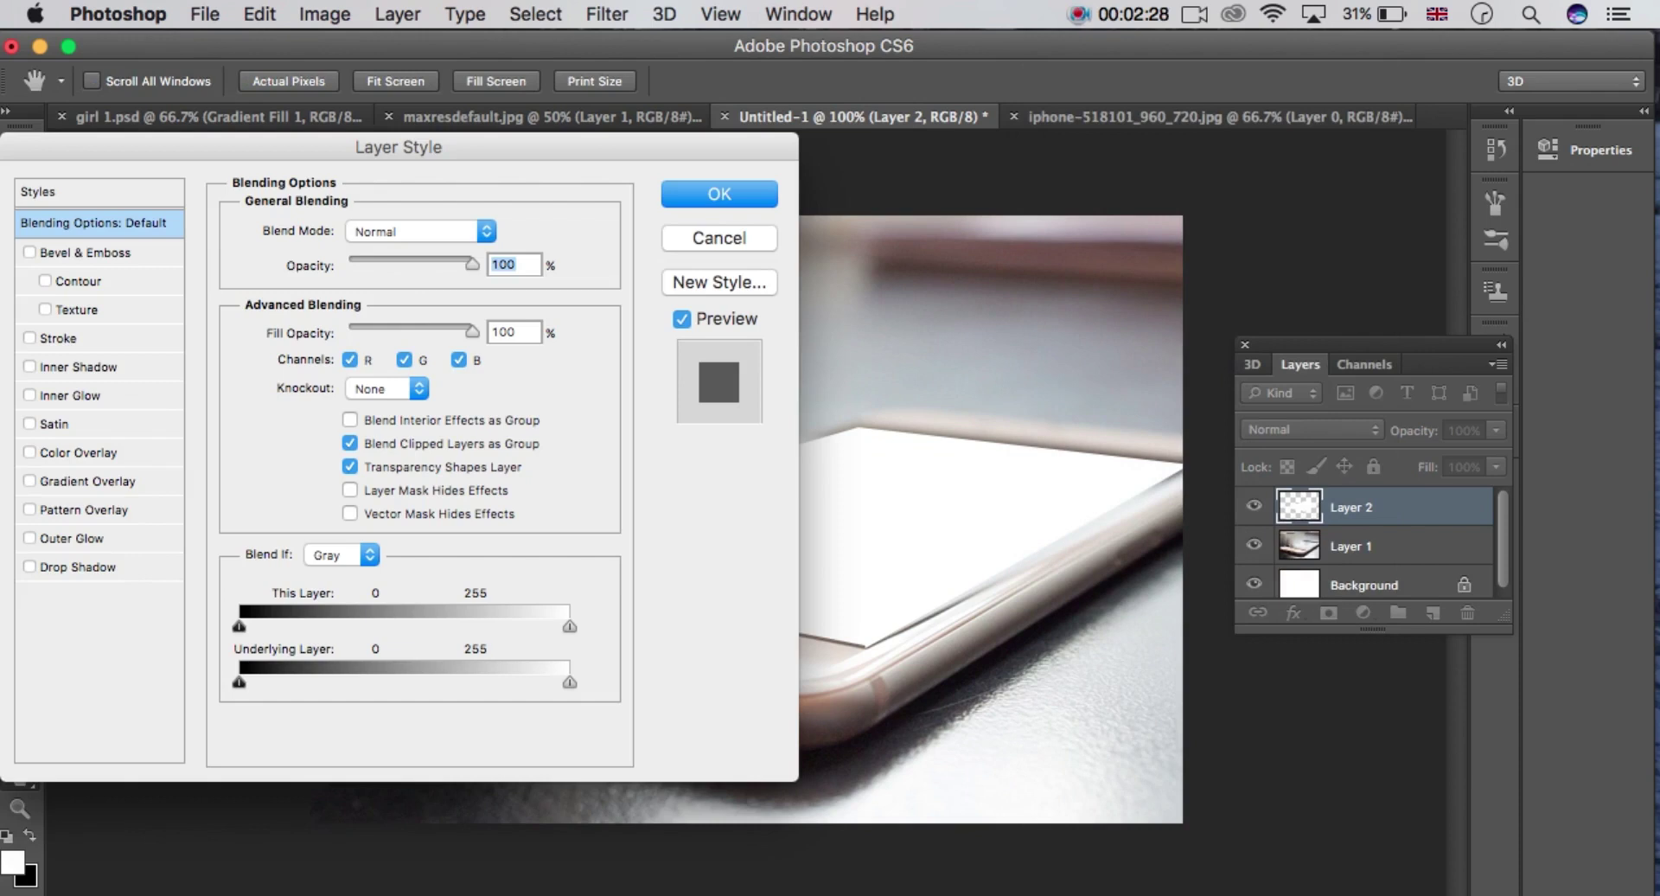
pyautogui.click(58, 338)
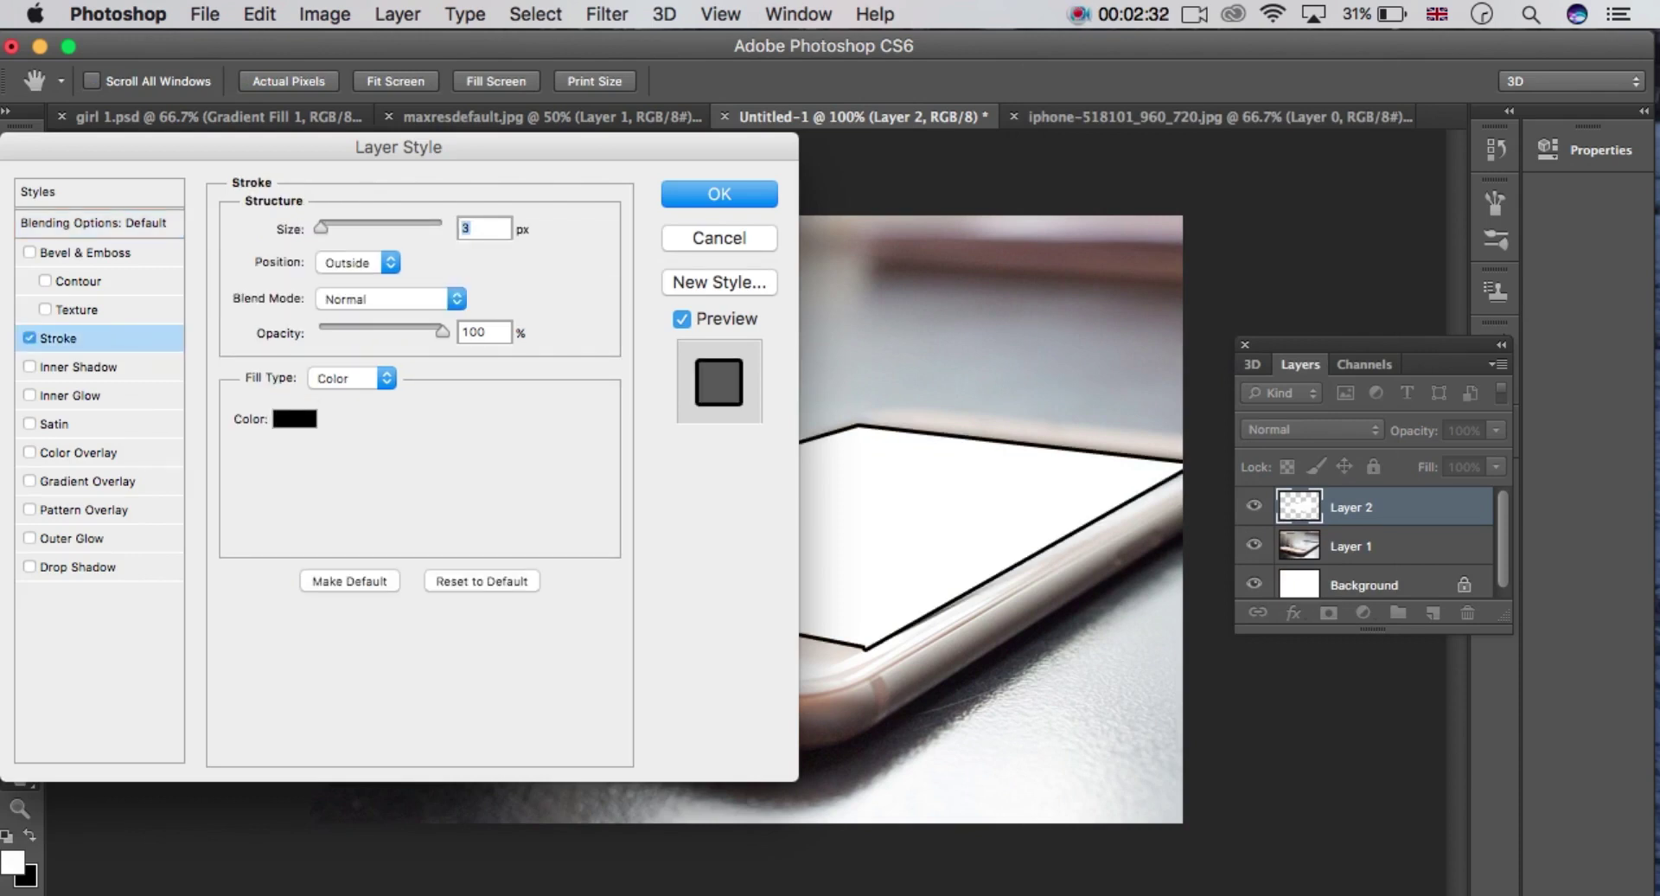
pyautogui.write('2')
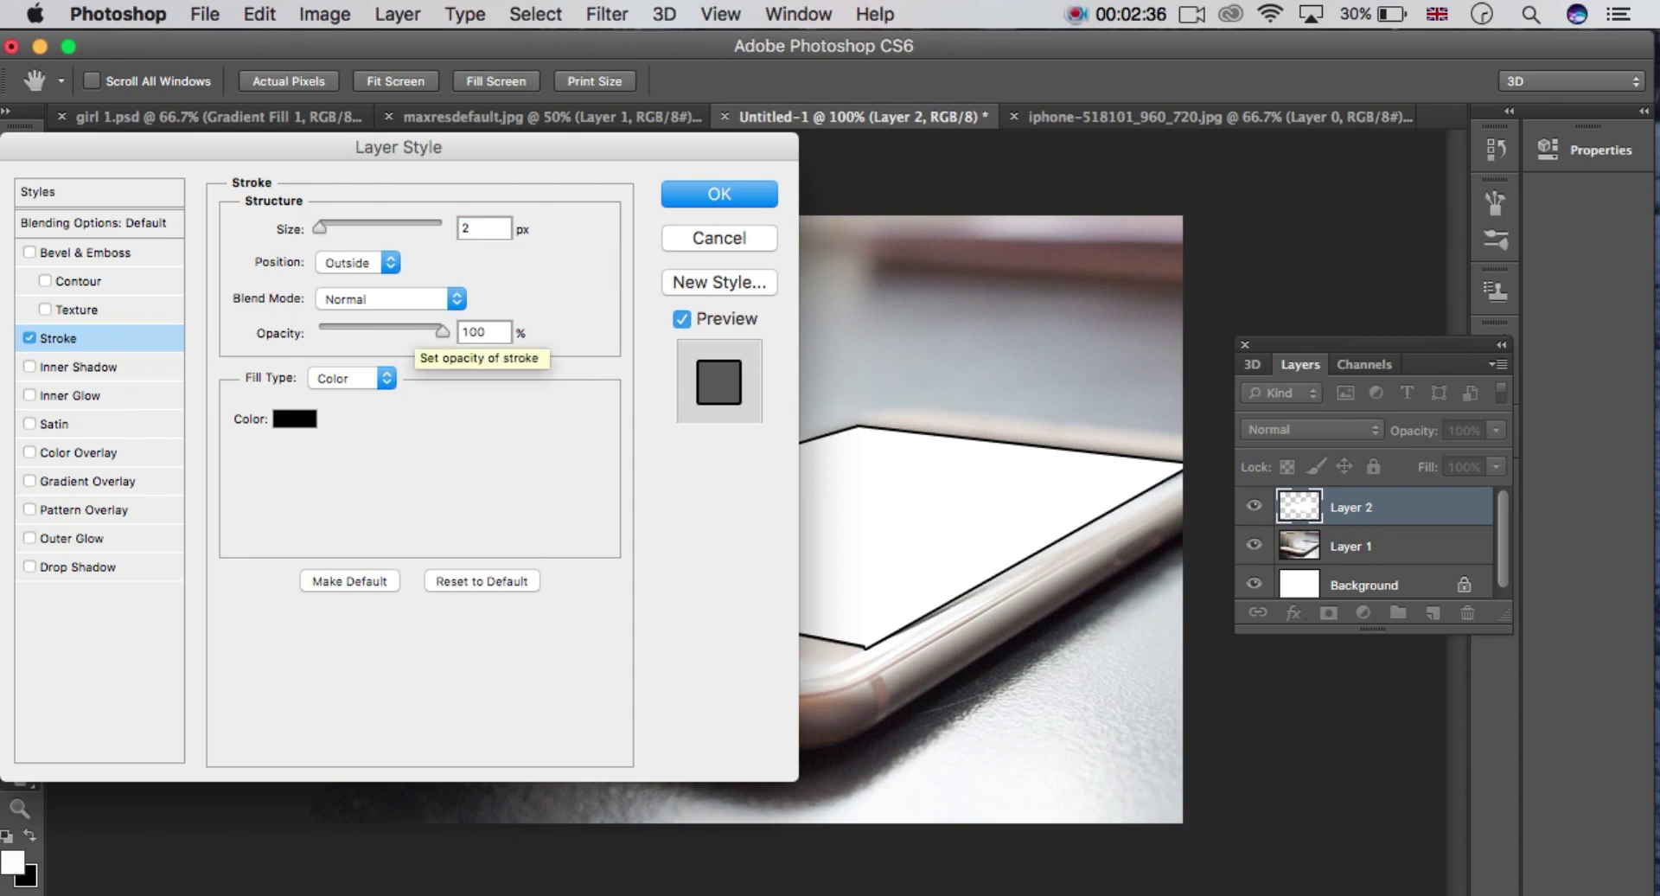
pyautogui.moveTo(442, 330); pyautogui.dragTo(381, 330)
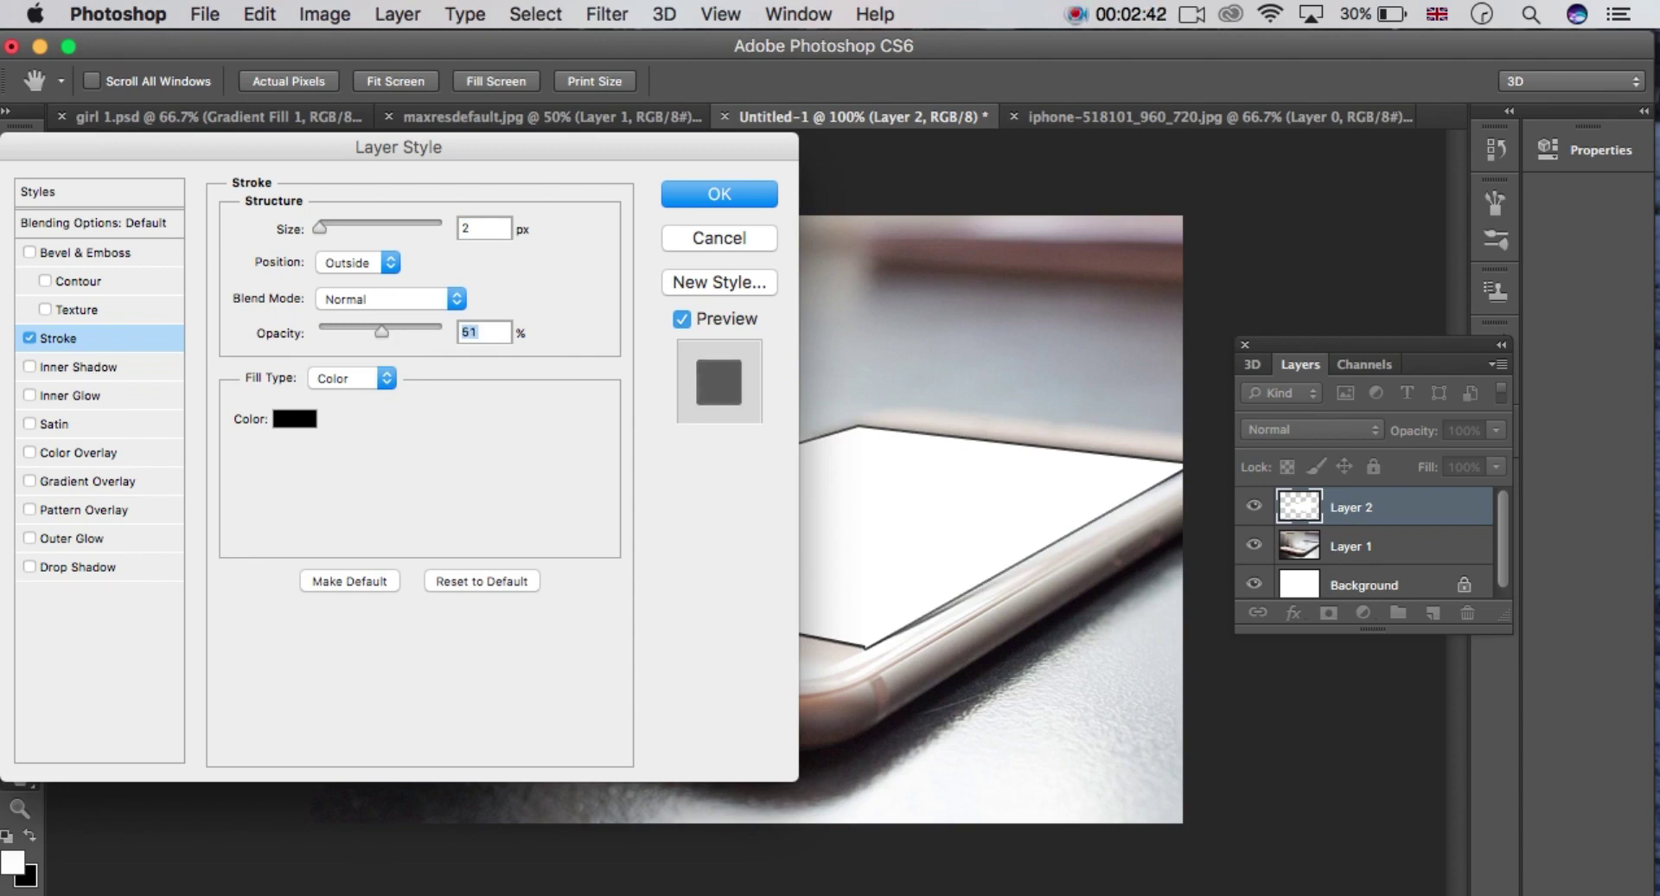
pyautogui.press('Return')
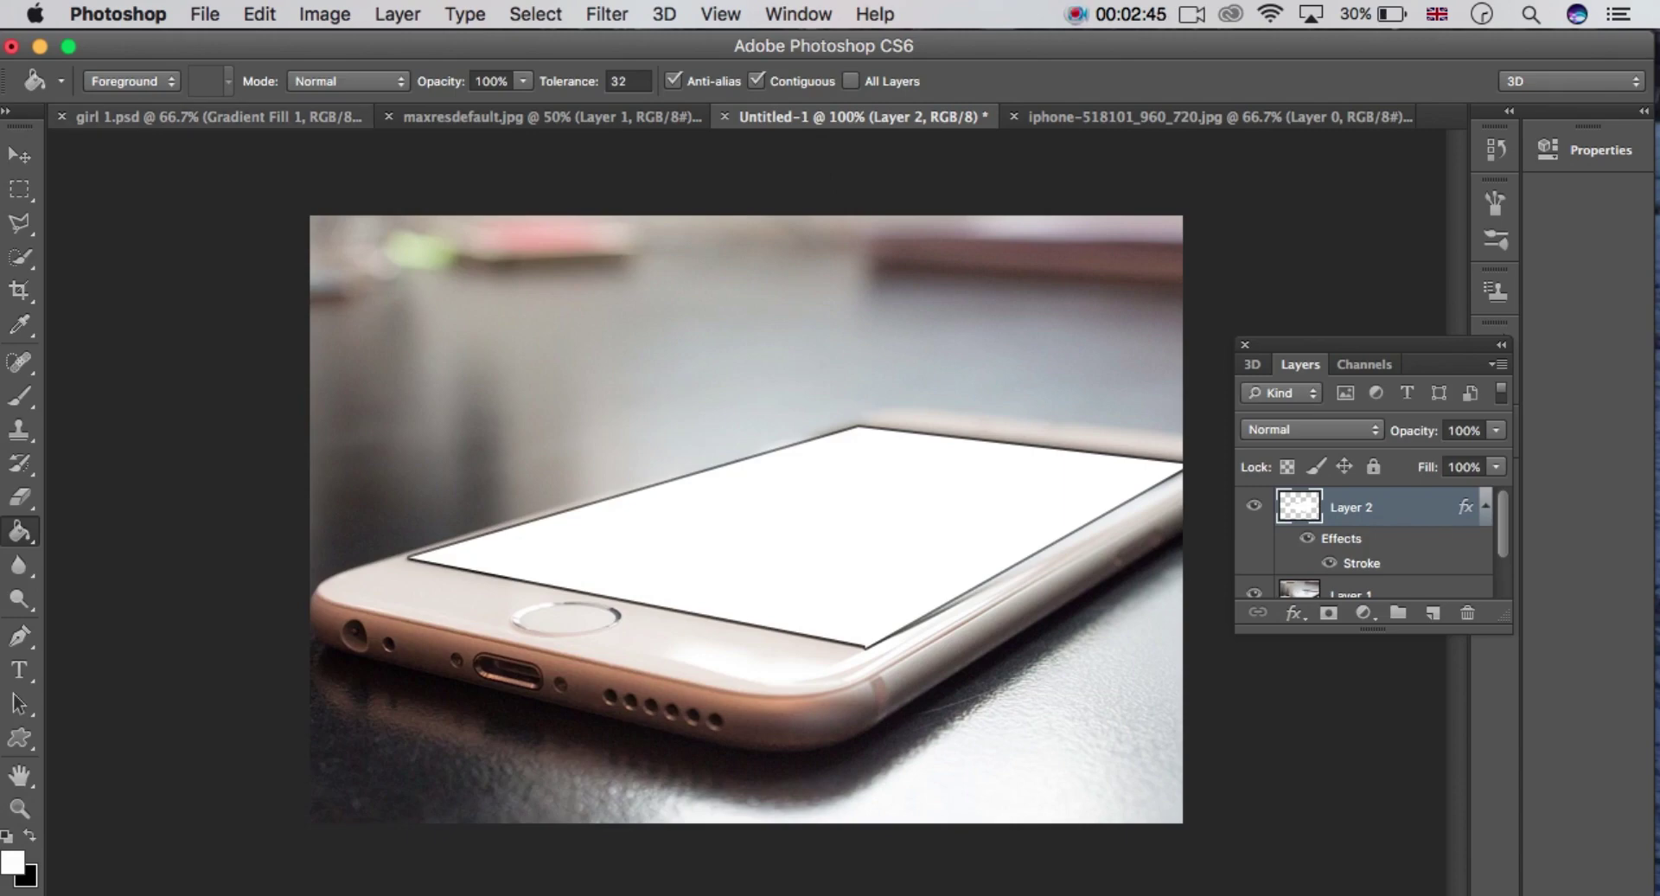
# In maxresdefault.jpg, copy the selected truck from Layer 0 onto a new Layer 2 above Layer 1.
pyautogui.click(552, 115)
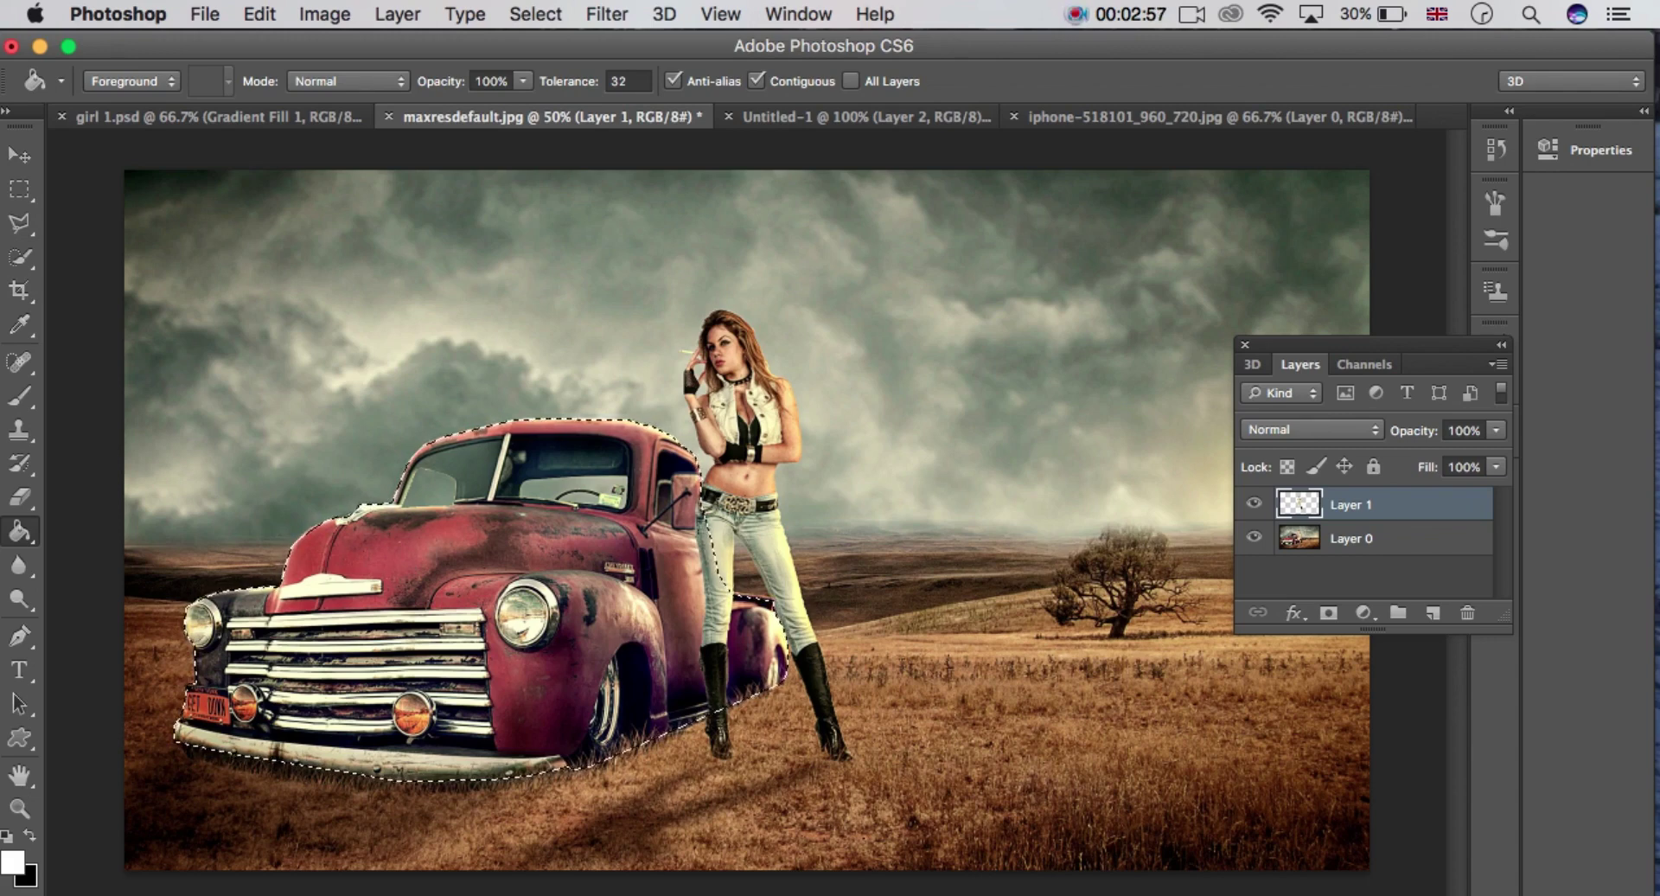
pyautogui.click(1383, 538)
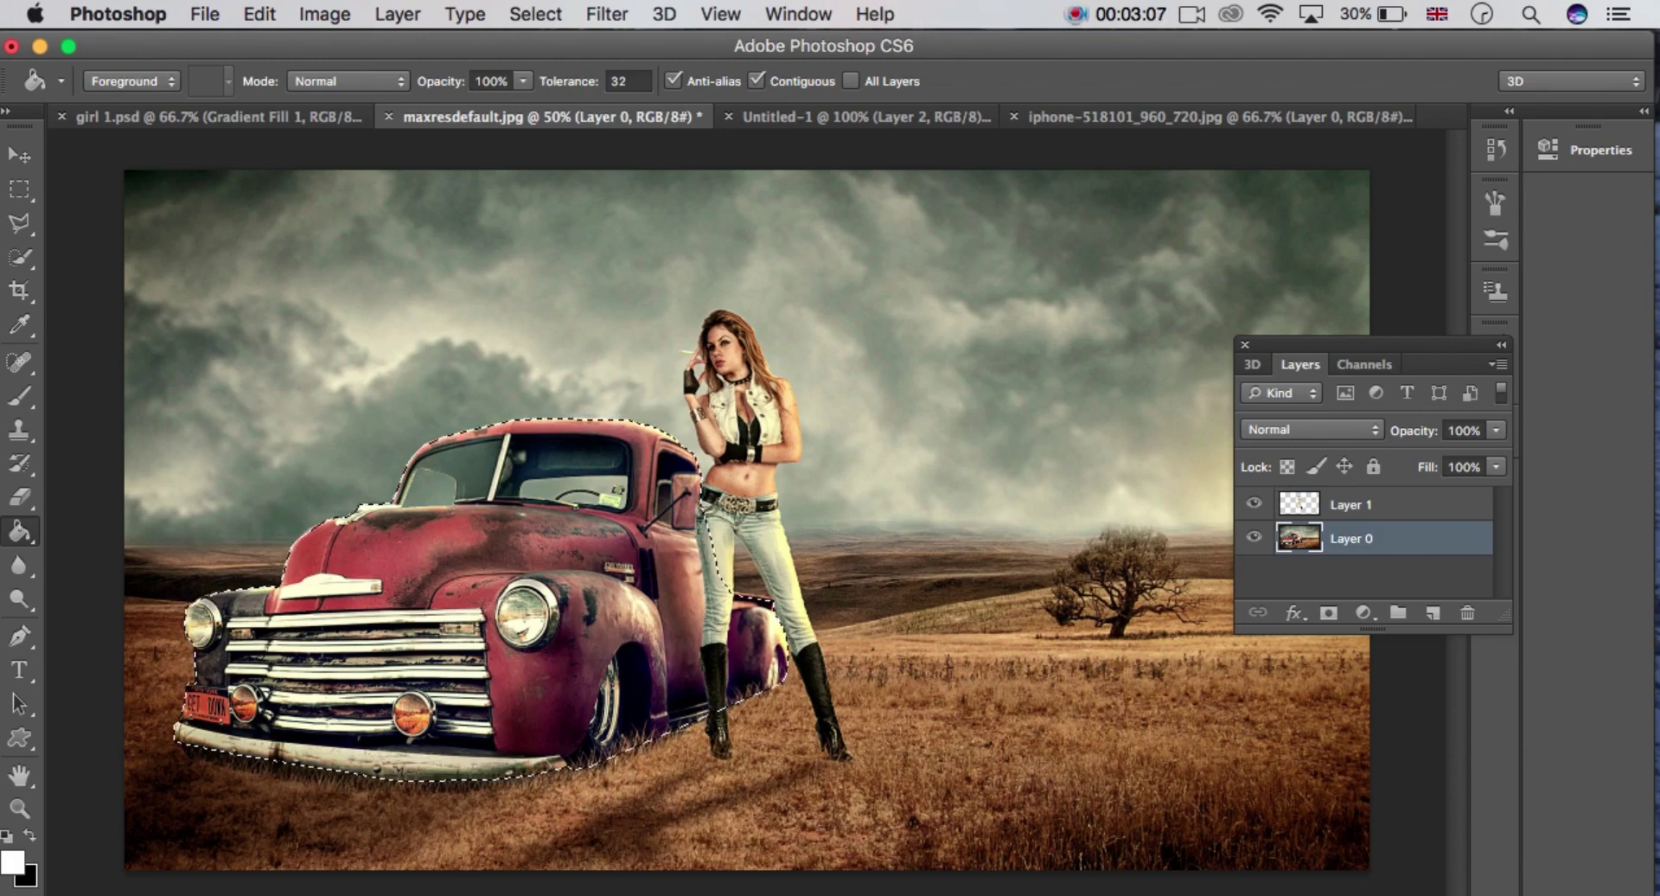
pyautogui.click(1383, 504)
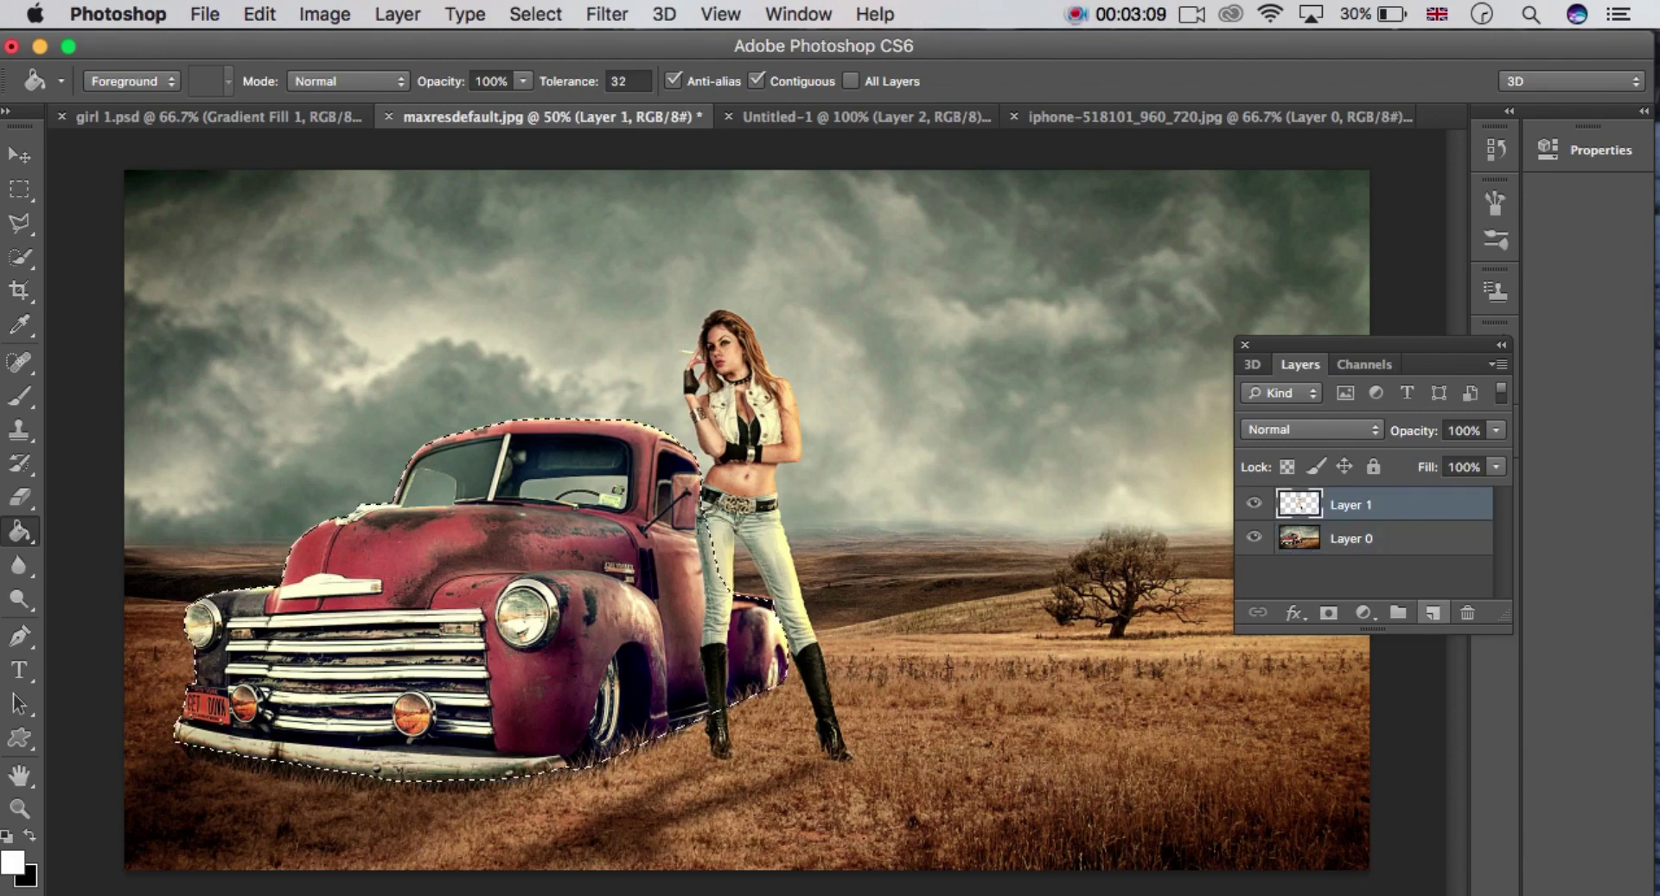
pyautogui.click(1433, 612)
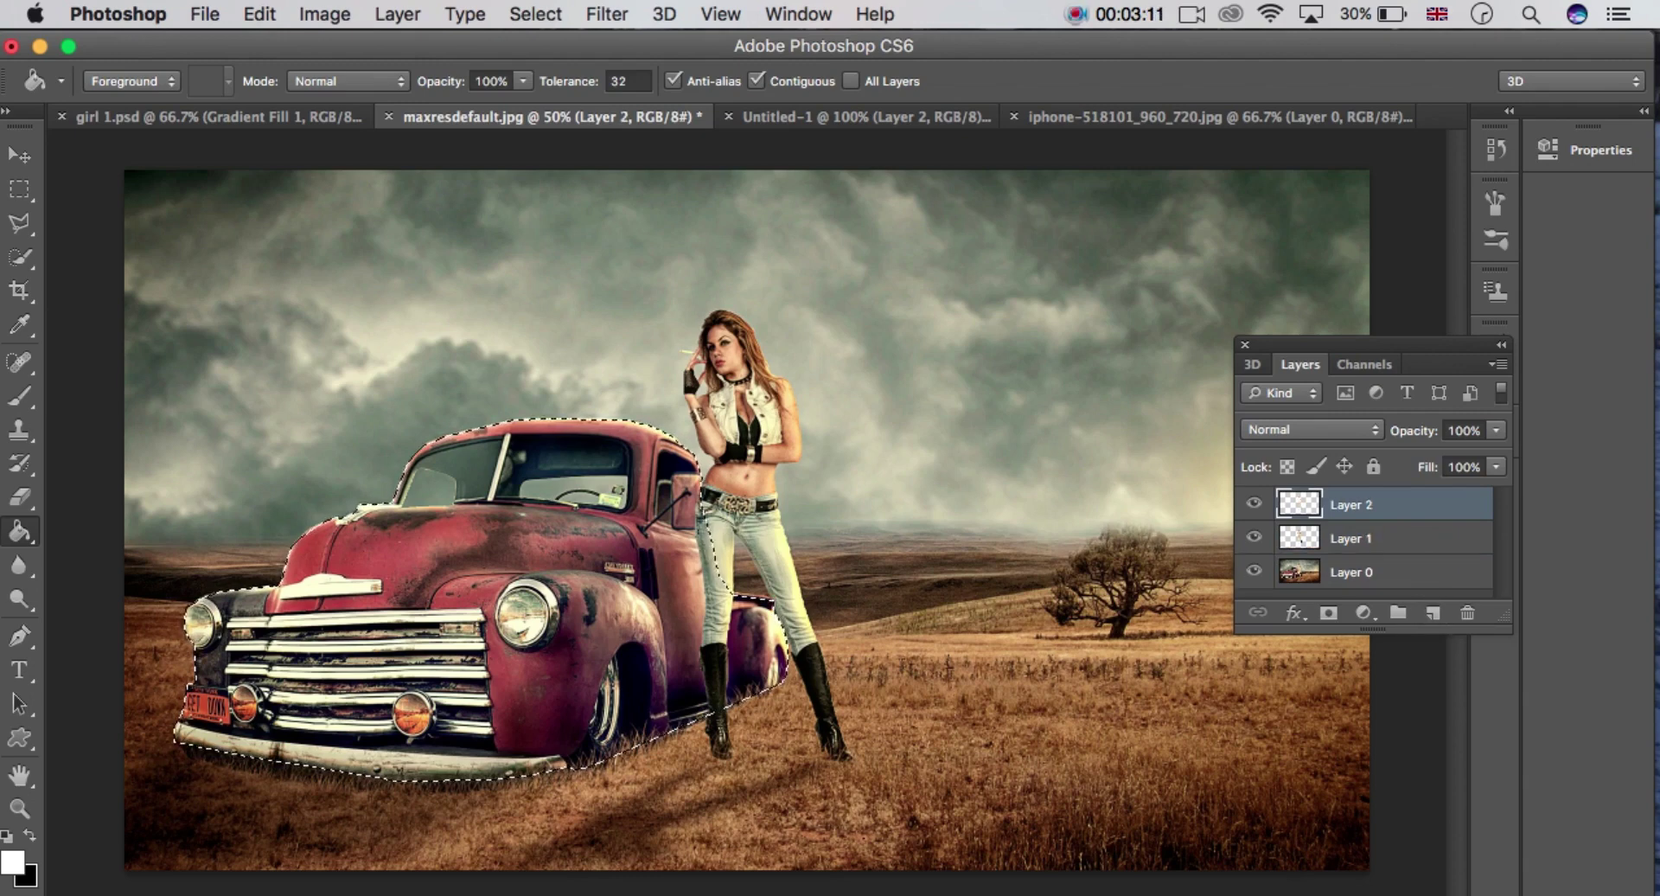
pyautogui.press('super+v')
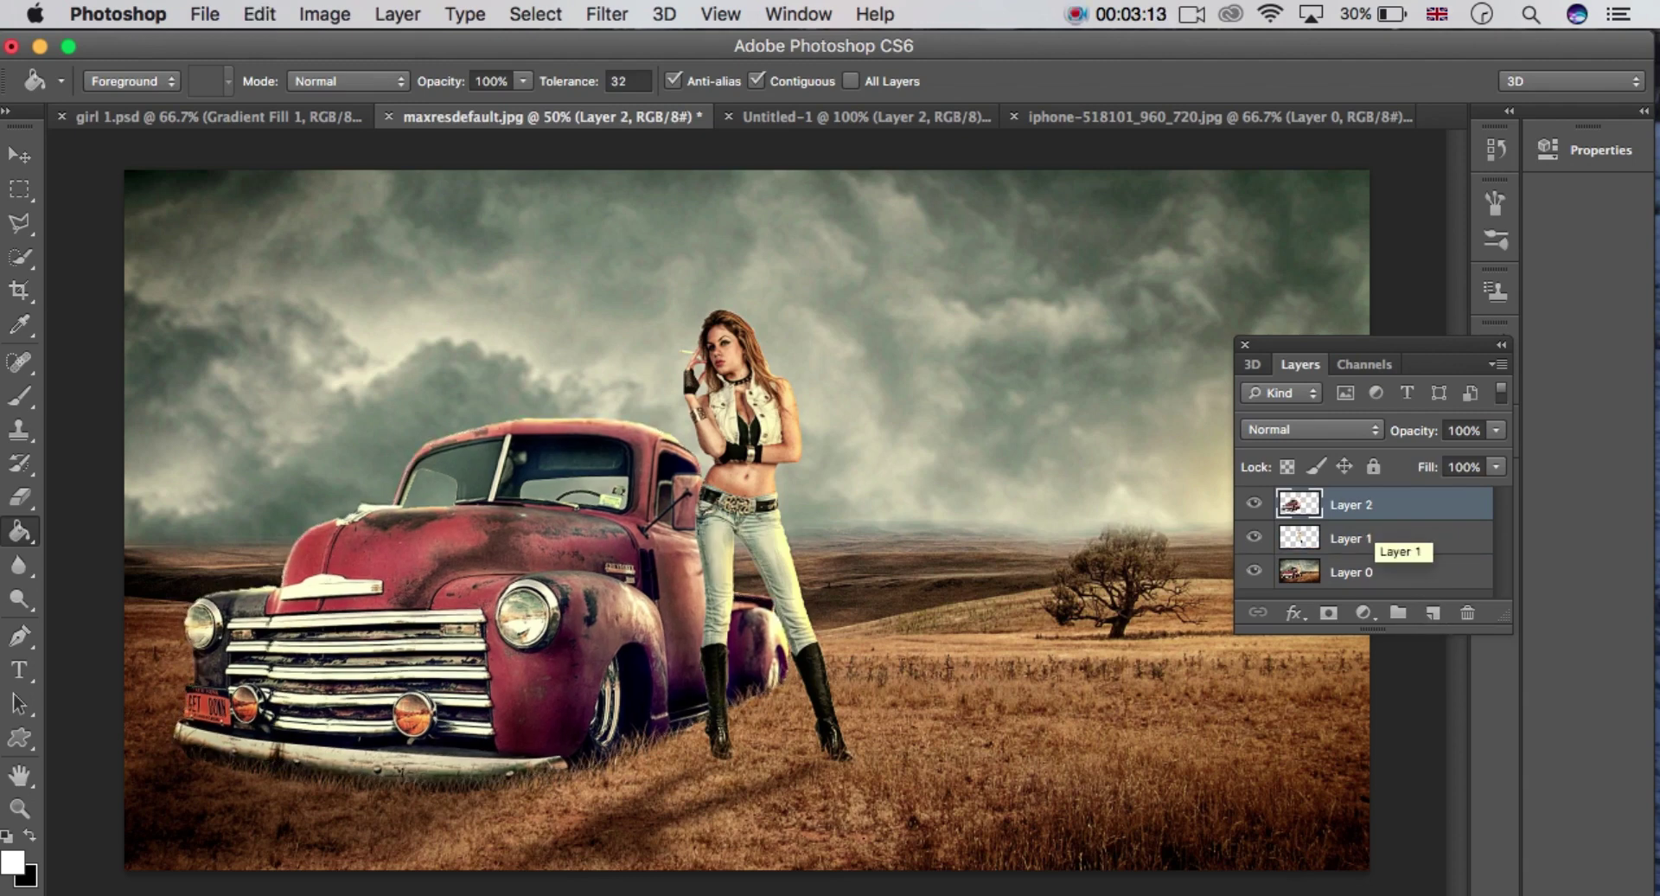
# Check the truck and woman cutouts against the background by toggling the visibility of the three layers.
pyautogui.click(1254, 571)
pyautogui.click(1254, 503)
pyautogui.click(1254, 504)
pyautogui.click(1254, 536)
pyautogui.click(1254, 536)
pyautogui.click(1253, 571)
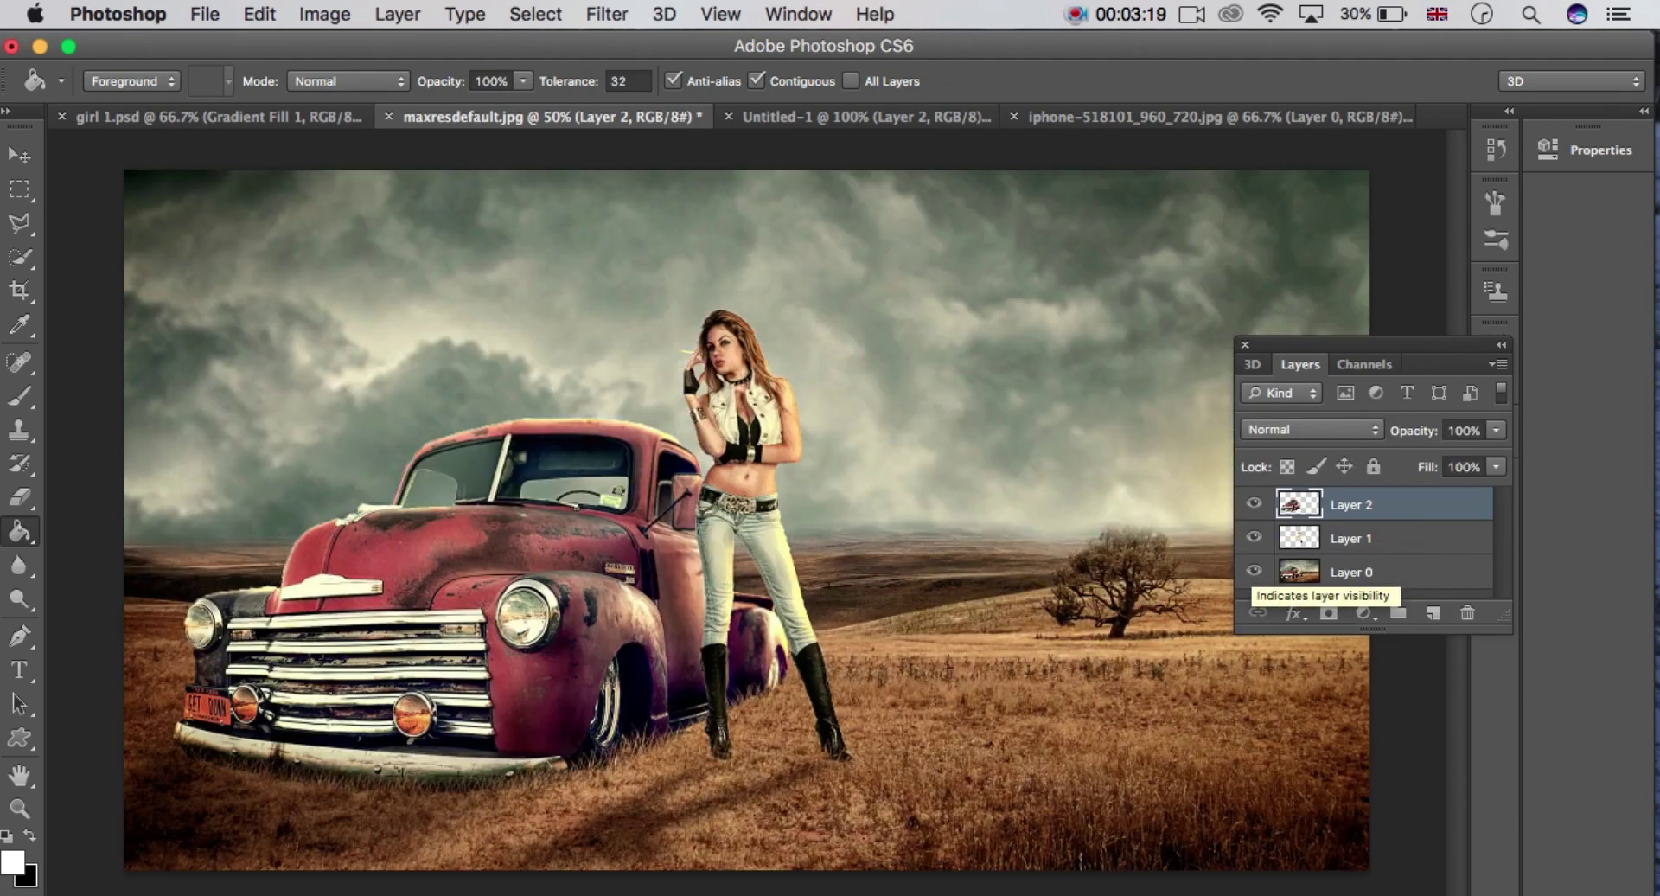
# Select all three layers of the truck scene and move them together into the Untitled-1 phone document.
pyautogui.click(1351, 573)
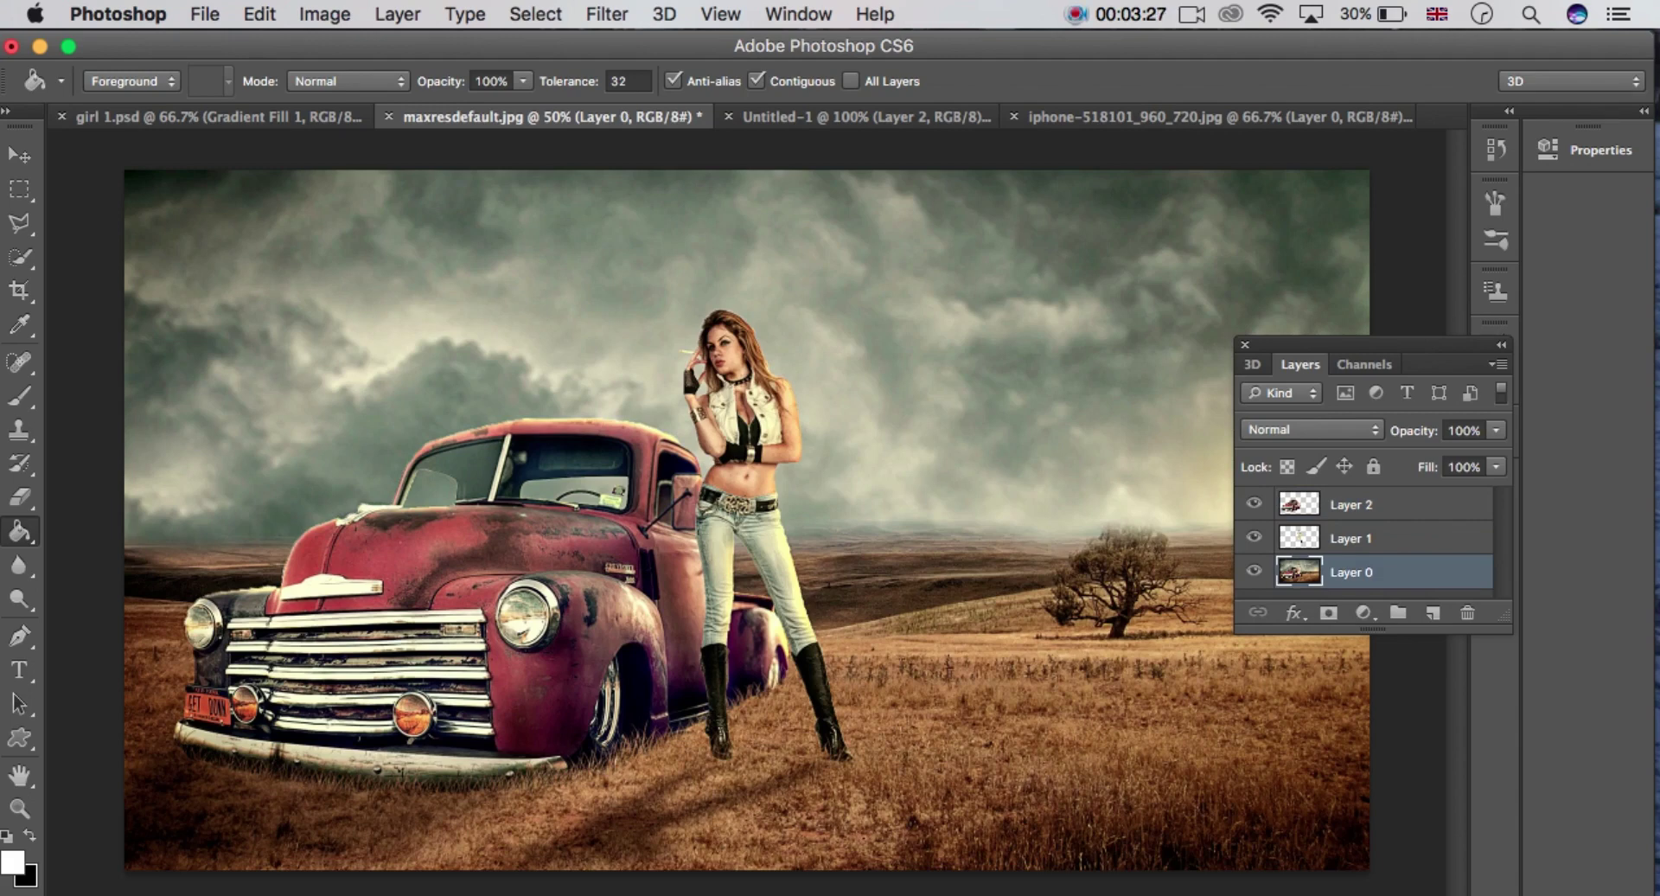
pyautogui.press('super+alt+a')
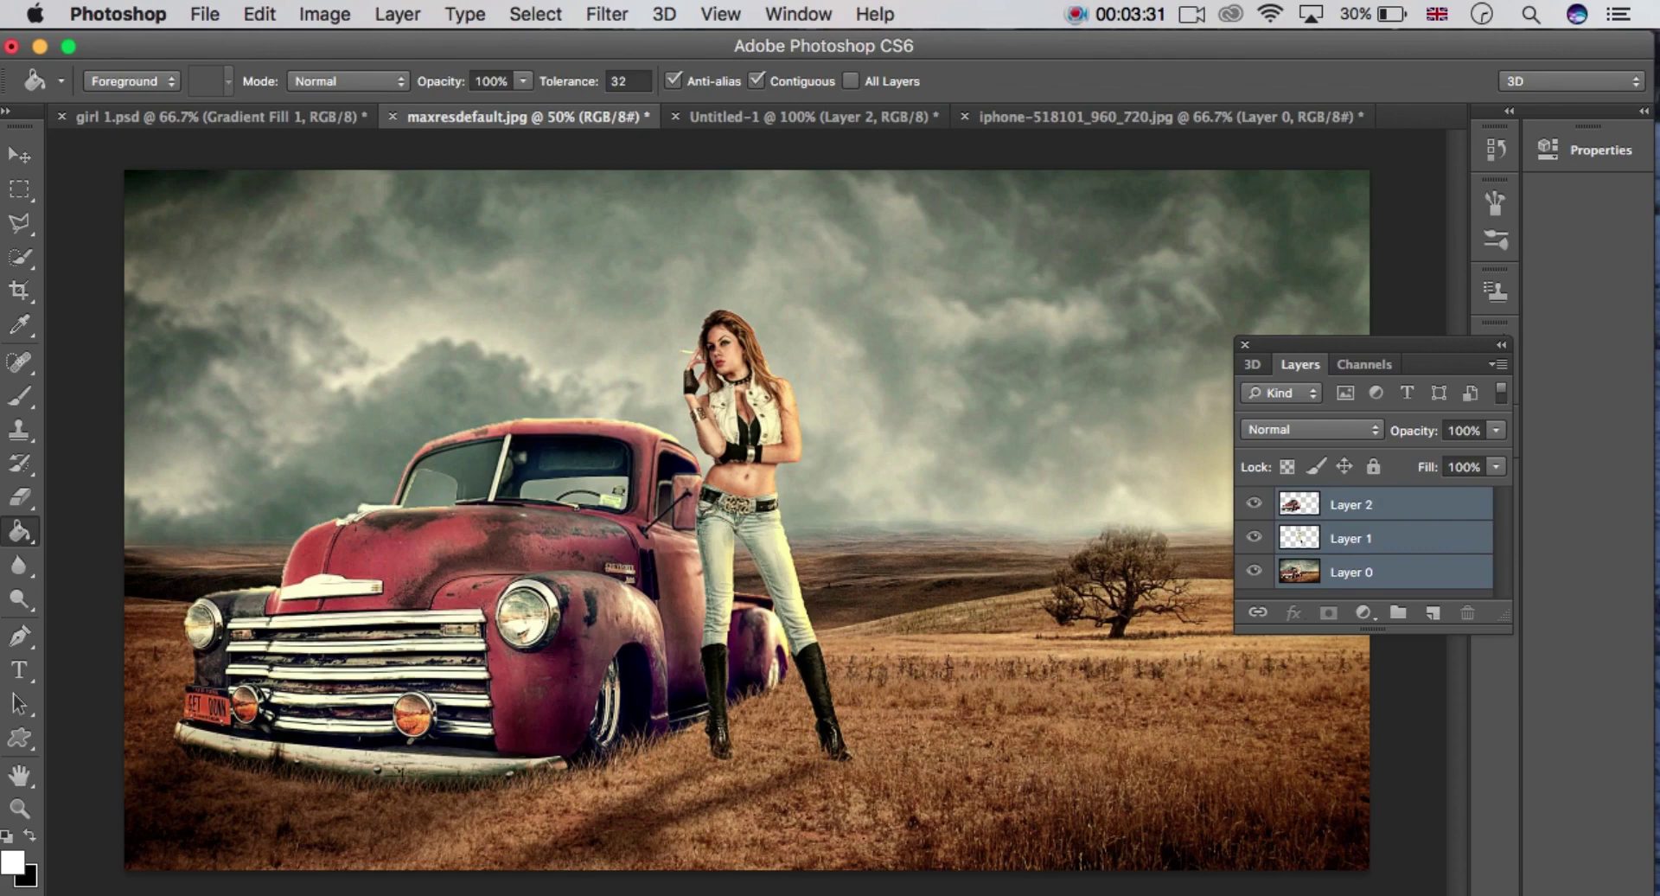
pyautogui.press('v')
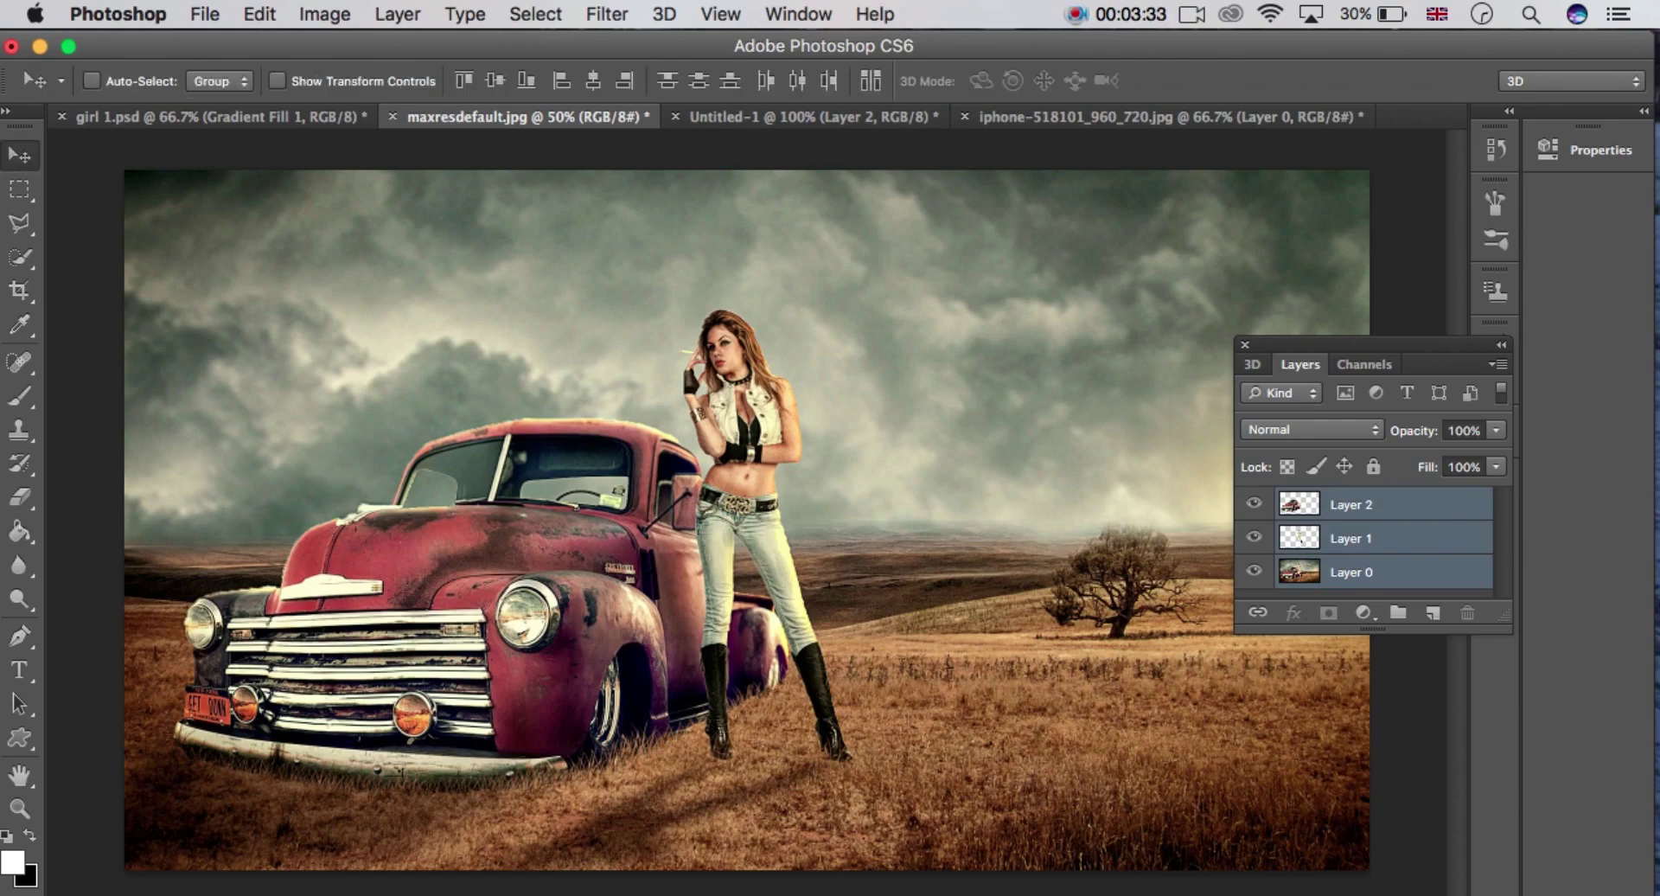
pyautogui.moveTo(543, 490); pyautogui.dragTo(709, 461)
# Scale the three scene layers to about 28% width and 31% height, and lower their opacity to 44%.
pyautogui.press('super+t')
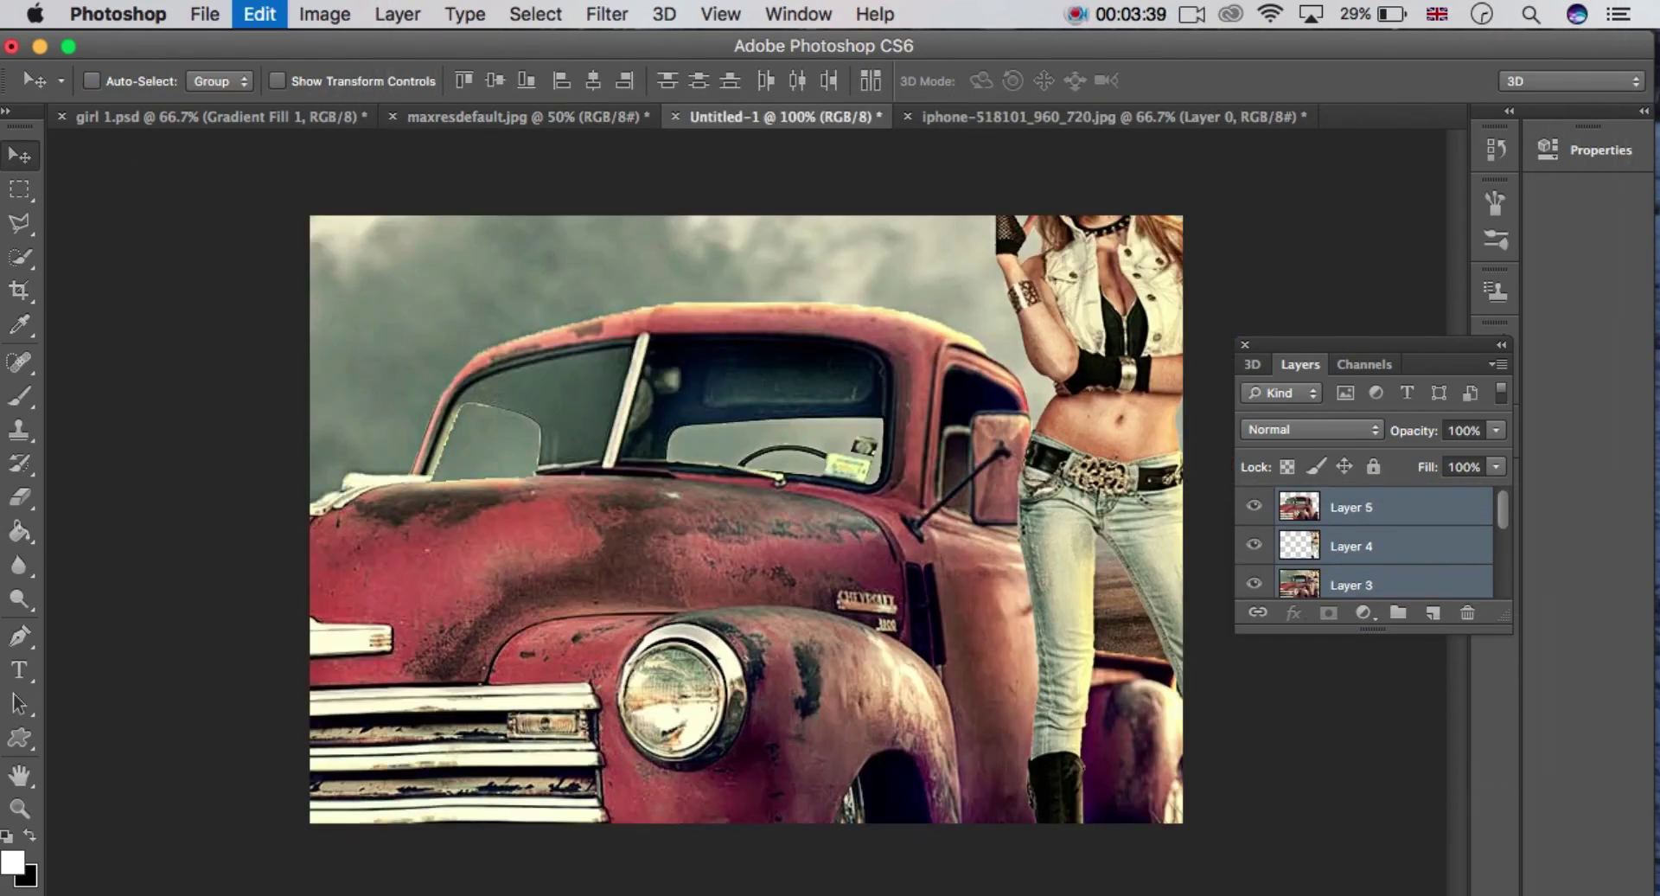
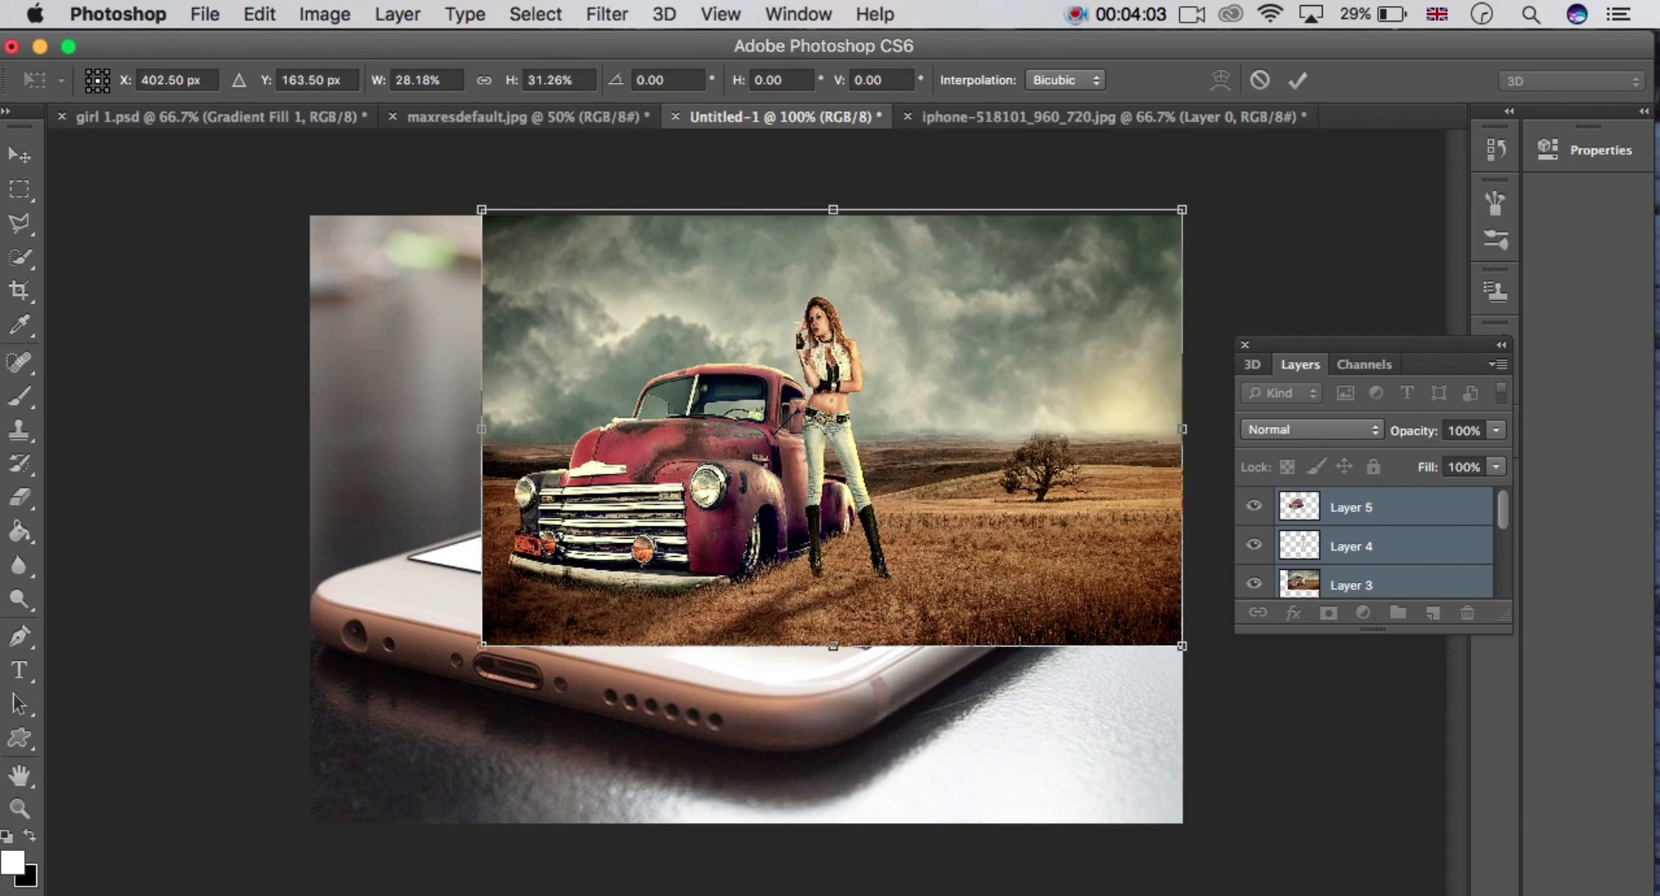
pyautogui.click(1496, 430)
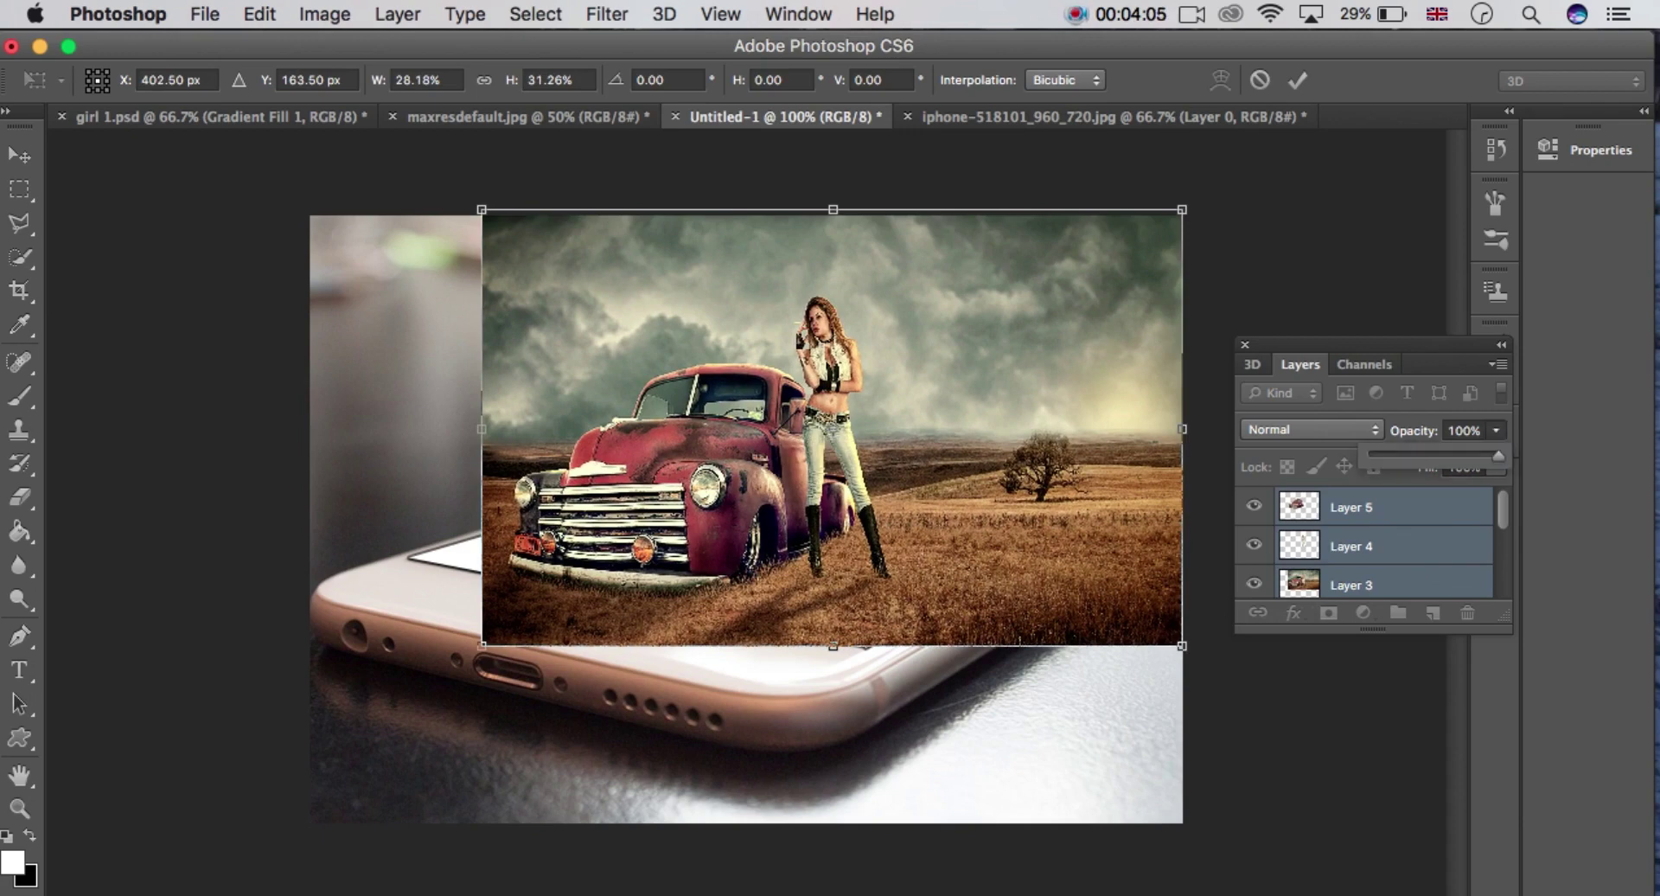
pyautogui.moveTo(1498, 454); pyautogui.dragTo(1428, 455)
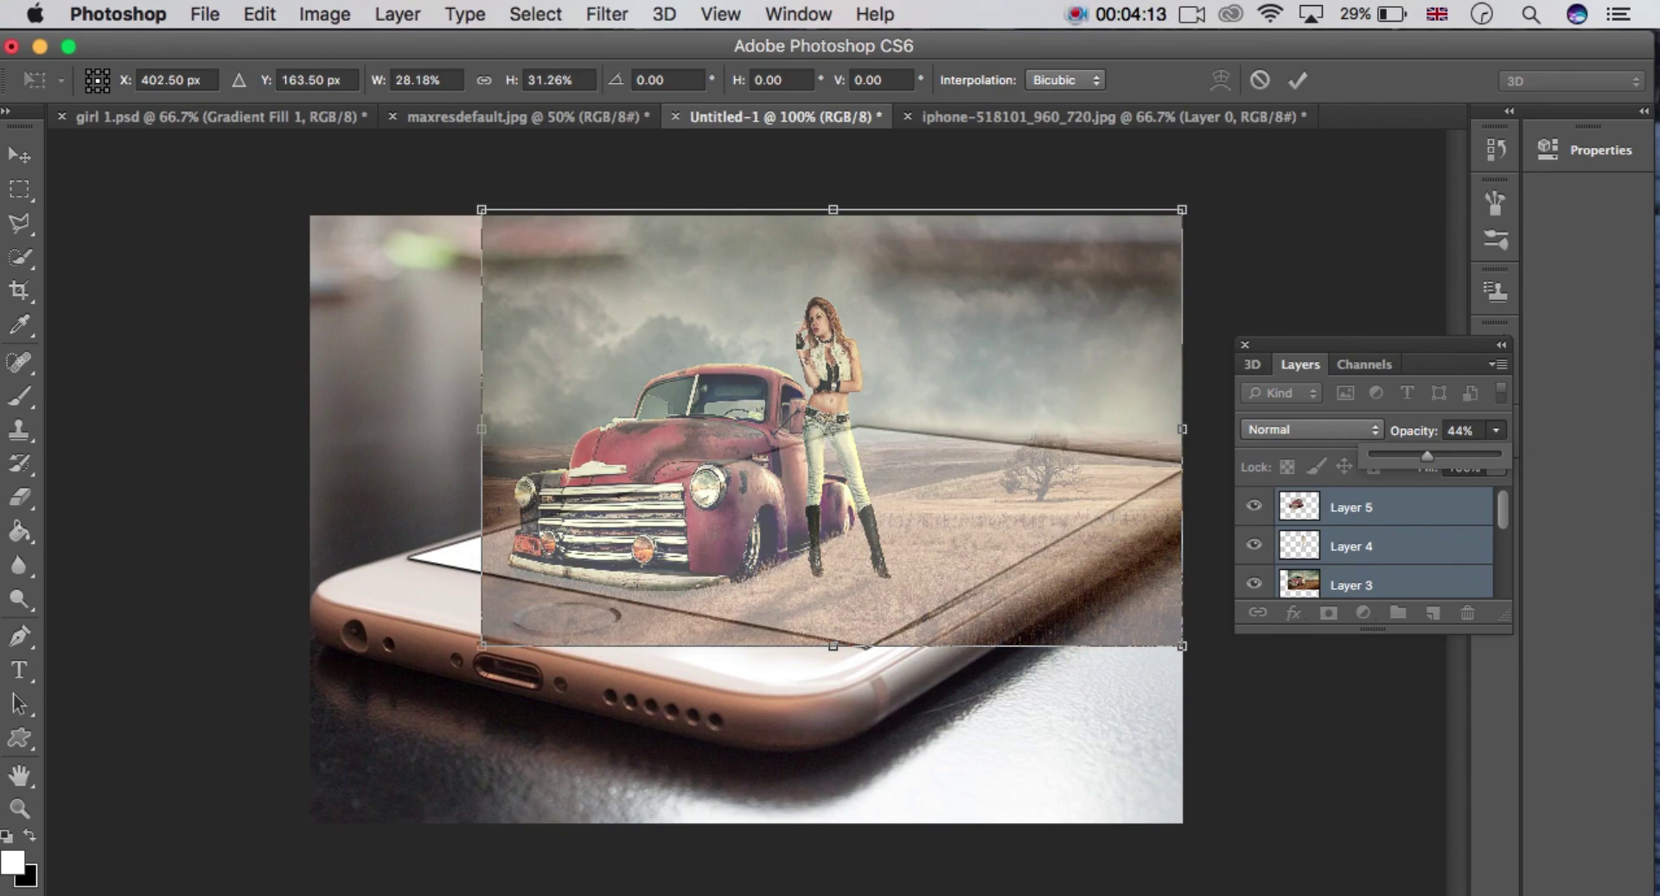
# Fit the scene layers over the phone screen at about 29% width and 30% height, centred near X 426 px, Y 162 px.
pyautogui.click(1182, 209)
pyautogui.moveTo(1182, 209)
pyautogui.mouseDown()
pyautogui.moveTo(1150, 216)
pyautogui.moveTo(1168, 204)
pyautogui.moveTo(1182, 230)
pyautogui.mouseUp()
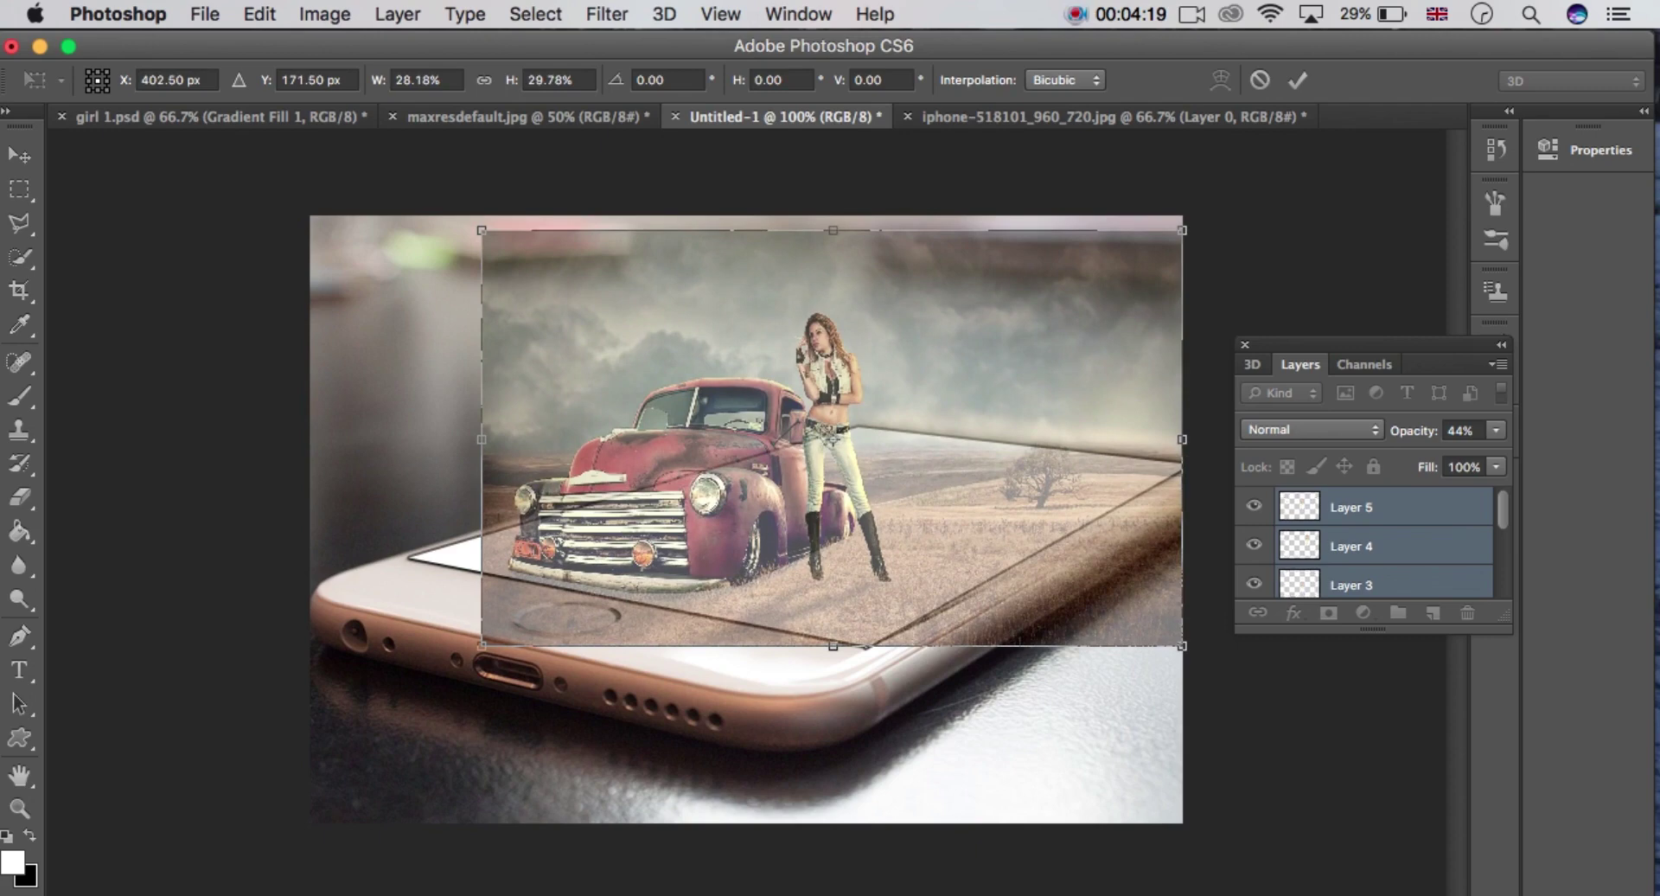
pyautogui.moveTo(1016, 475)
pyautogui.mouseDown()
pyautogui.moveTo(1018, 433)
pyautogui.moveTo(1011, 467)
pyautogui.mouseUp()
pyautogui.moveTo(1182, 632); pyautogui.dragTo(1283, 671)
pyautogui.moveTo(482, 212); pyautogui.dragTo(542, 212)
pyautogui.moveTo(778, 458); pyautogui.dragTo(778, 441)
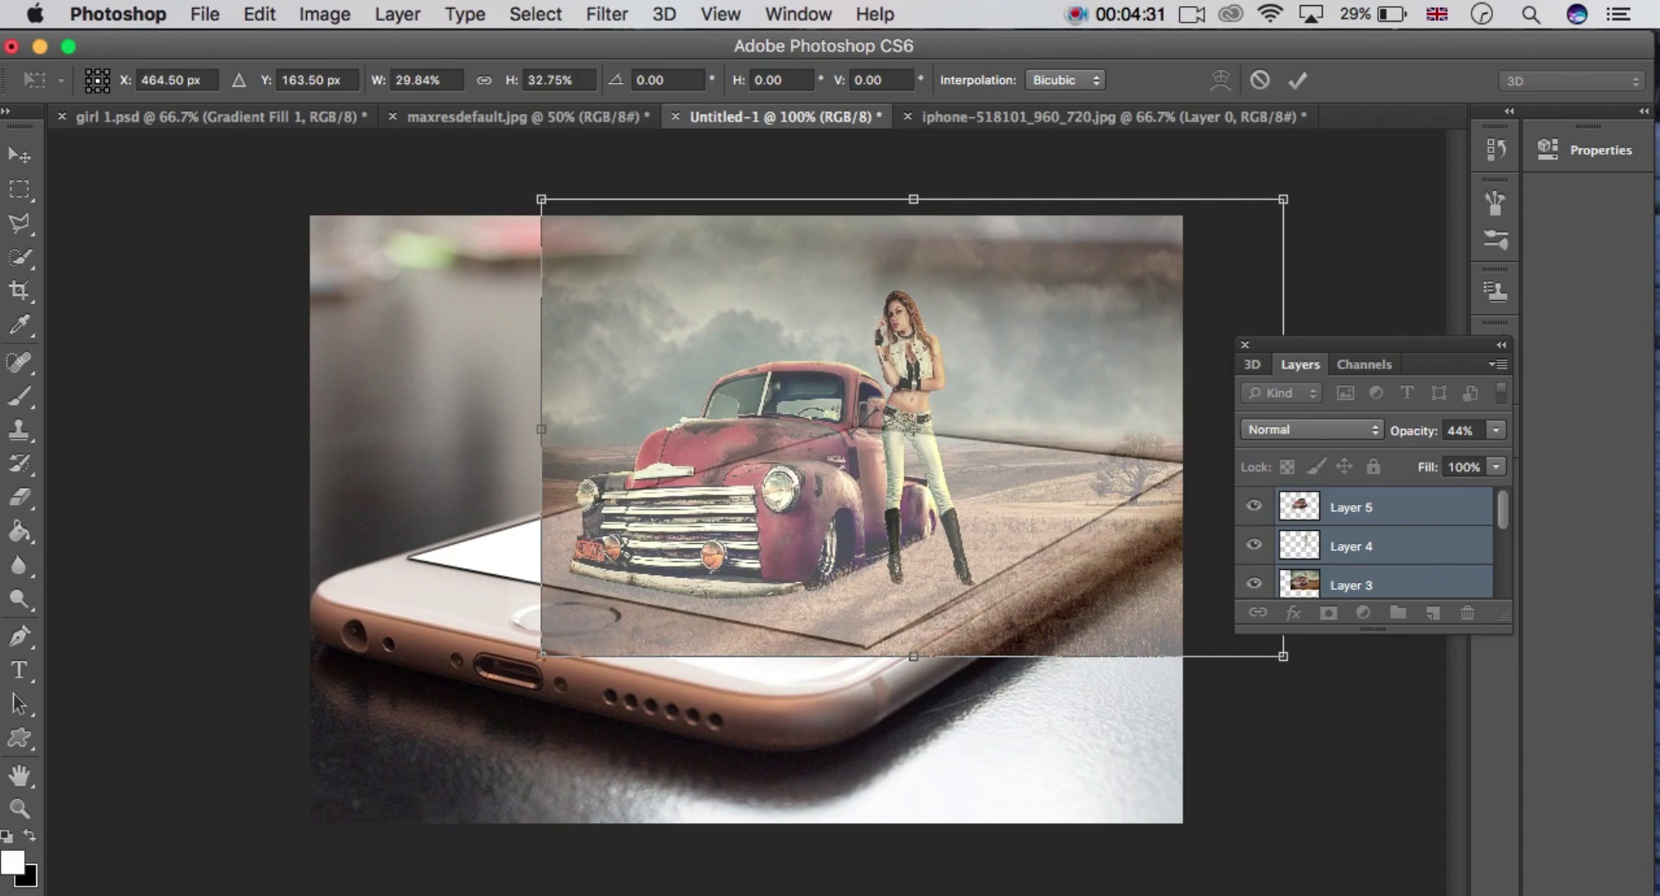
pyautogui.moveTo(1284, 199)
pyautogui.mouseDown()
pyautogui.moveTo(1288, 180)
pyautogui.moveTo(1305, 190)
pyautogui.moveTo(1283, 201)
pyautogui.mouseUp()
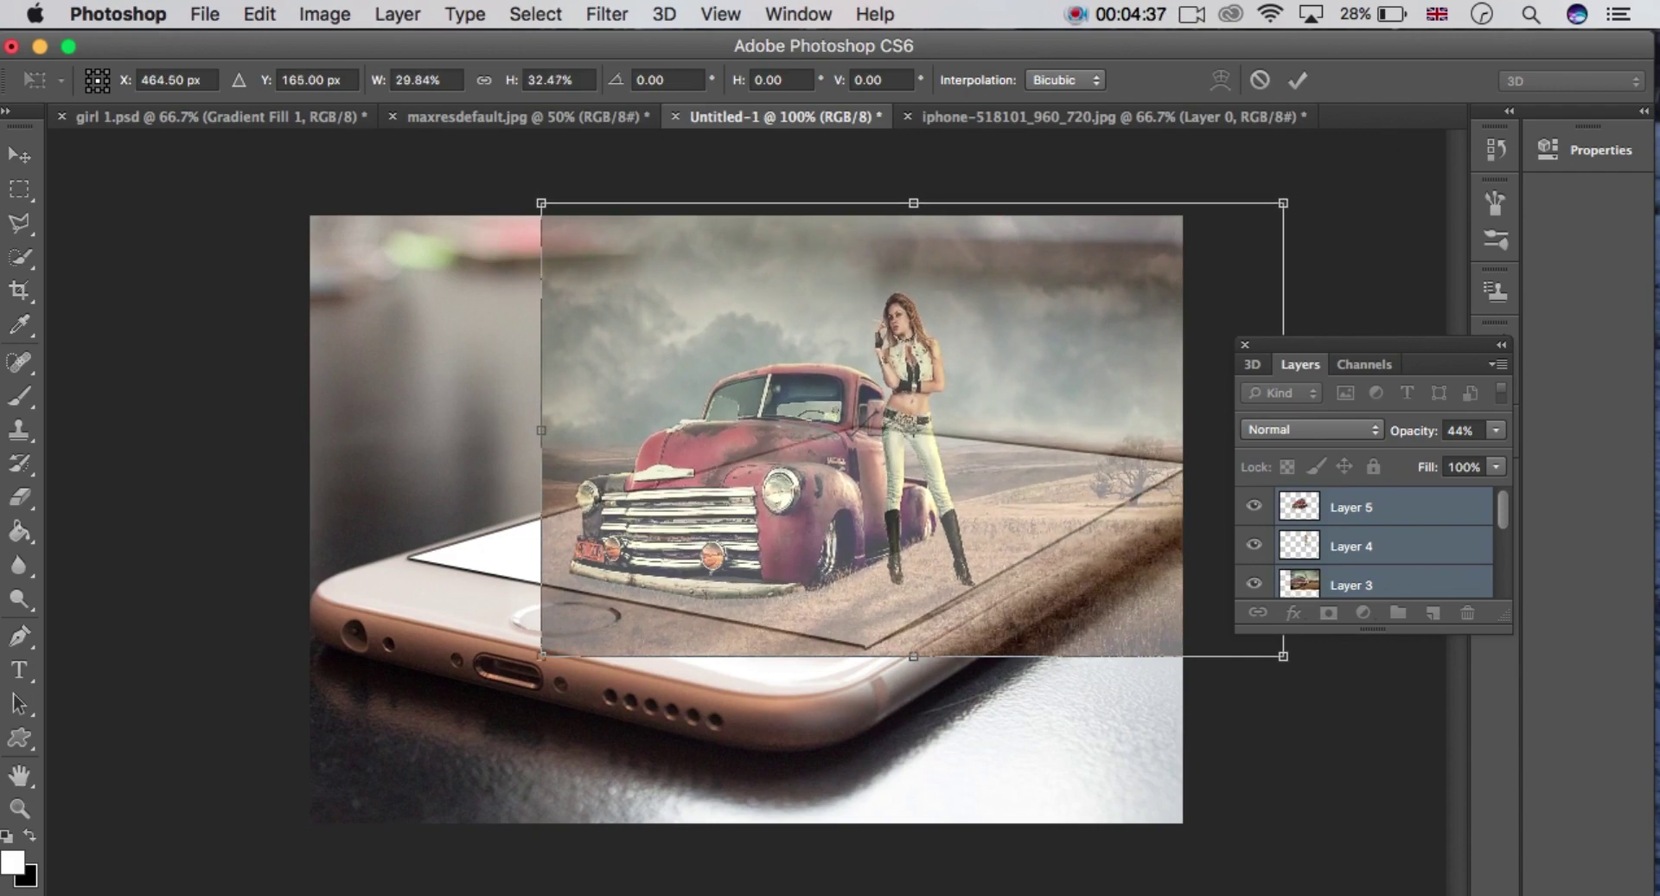
pyautogui.moveTo(760, 483)
pyautogui.mouseDown()
pyautogui.moveTo(732, 464)
pyautogui.moveTo(738, 476)
pyautogui.mouseUp()
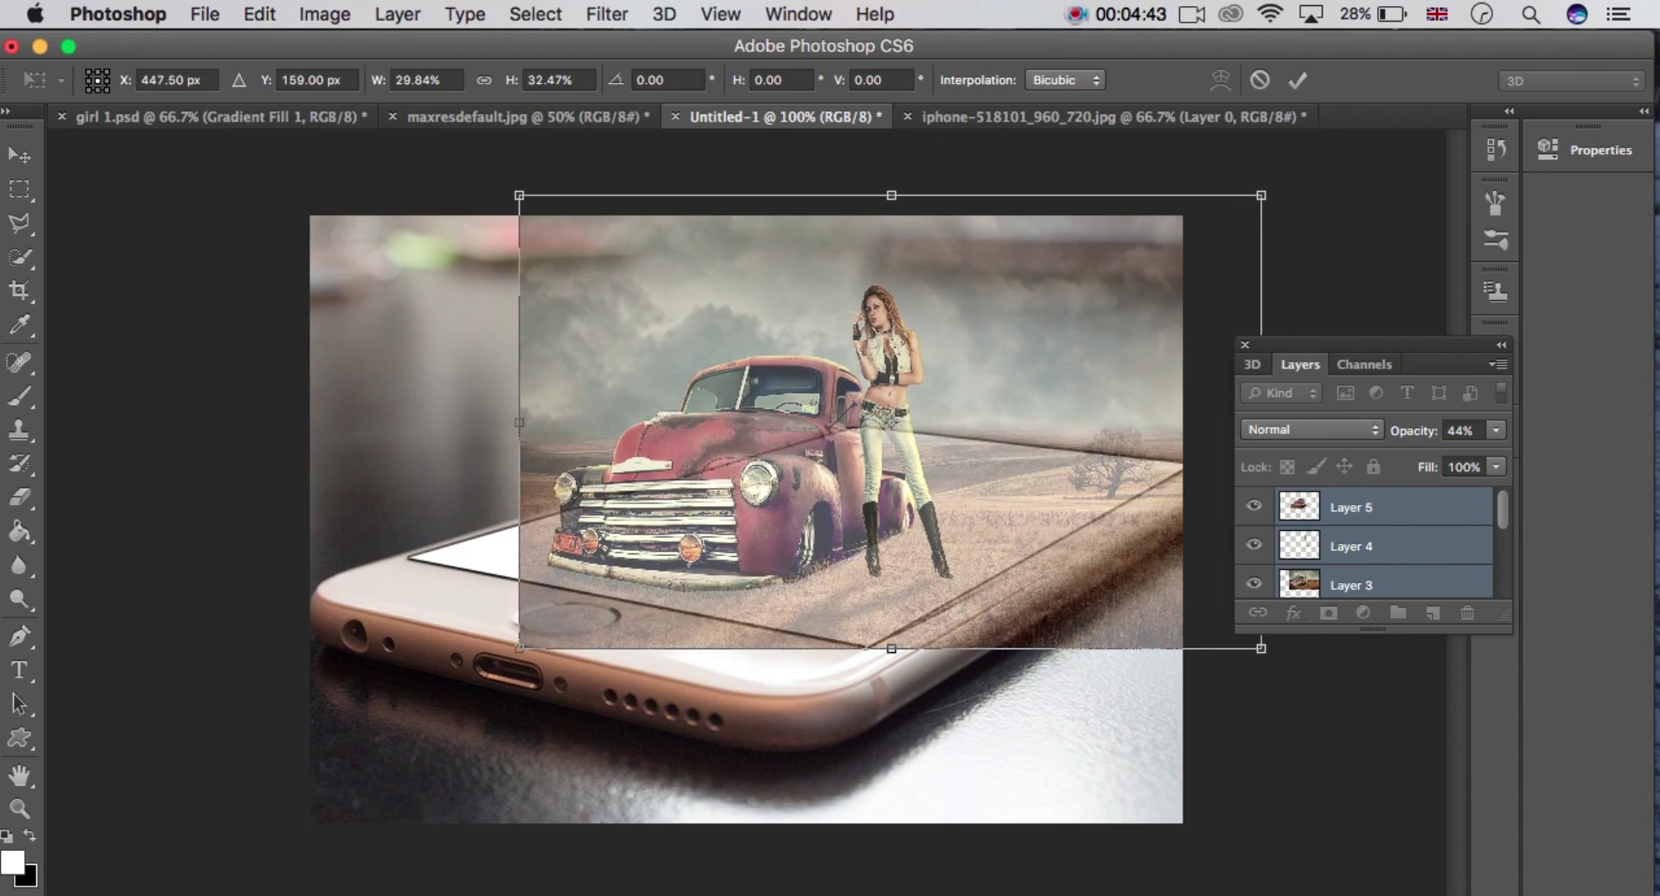
pyautogui.moveTo(518, 195); pyautogui.dragTo(541, 229)
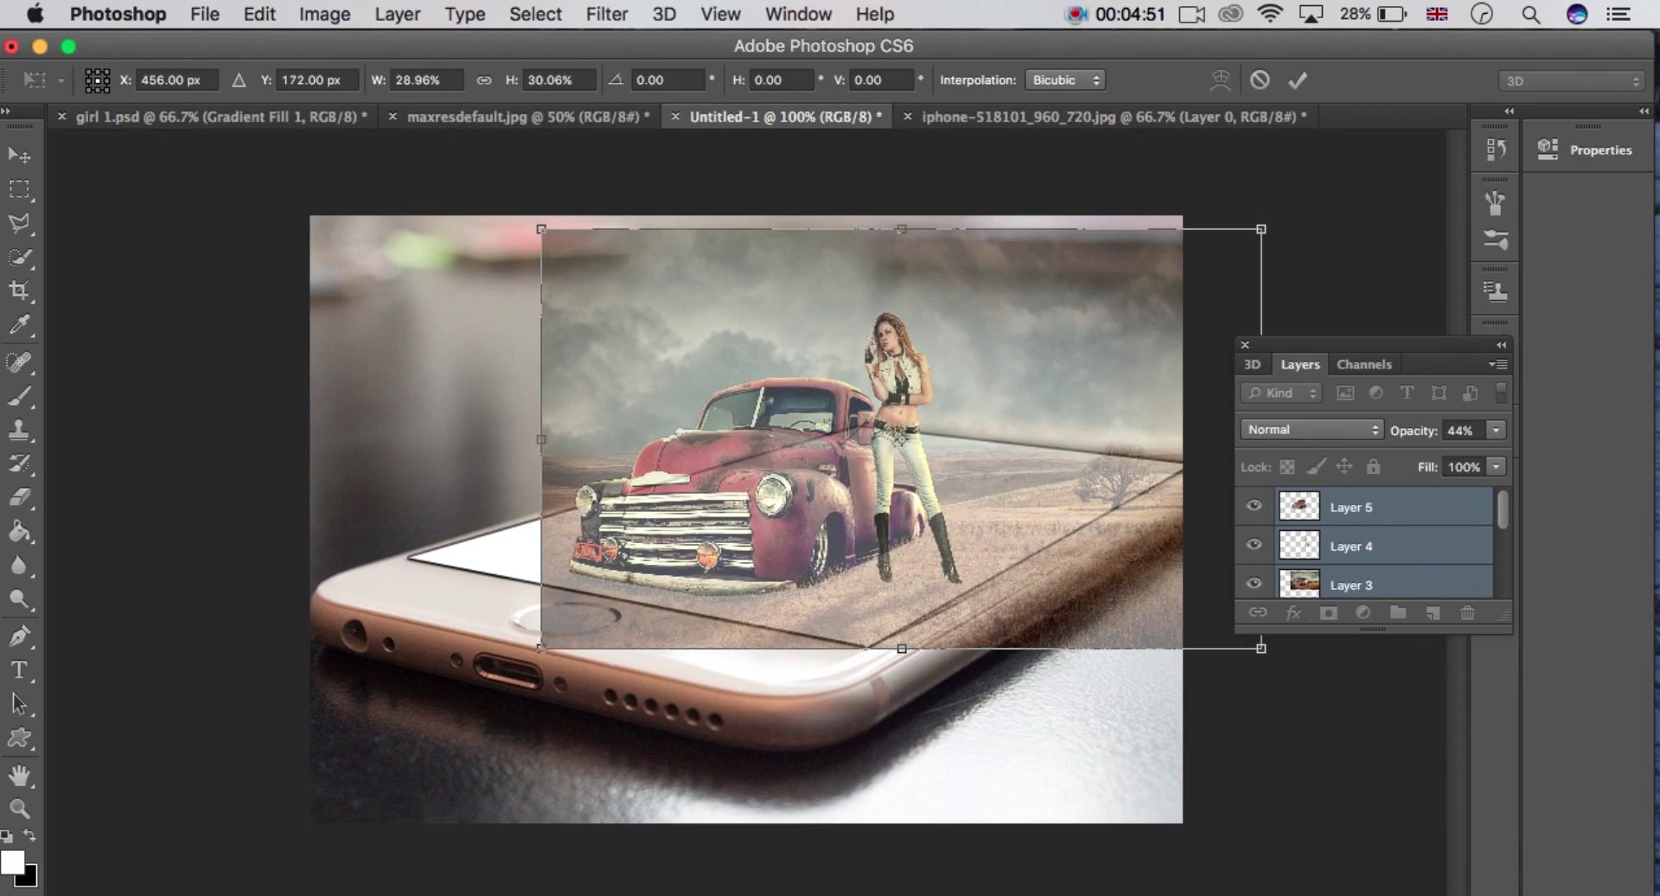
pyautogui.moveTo(703, 550); pyautogui.dragTo(671, 533)
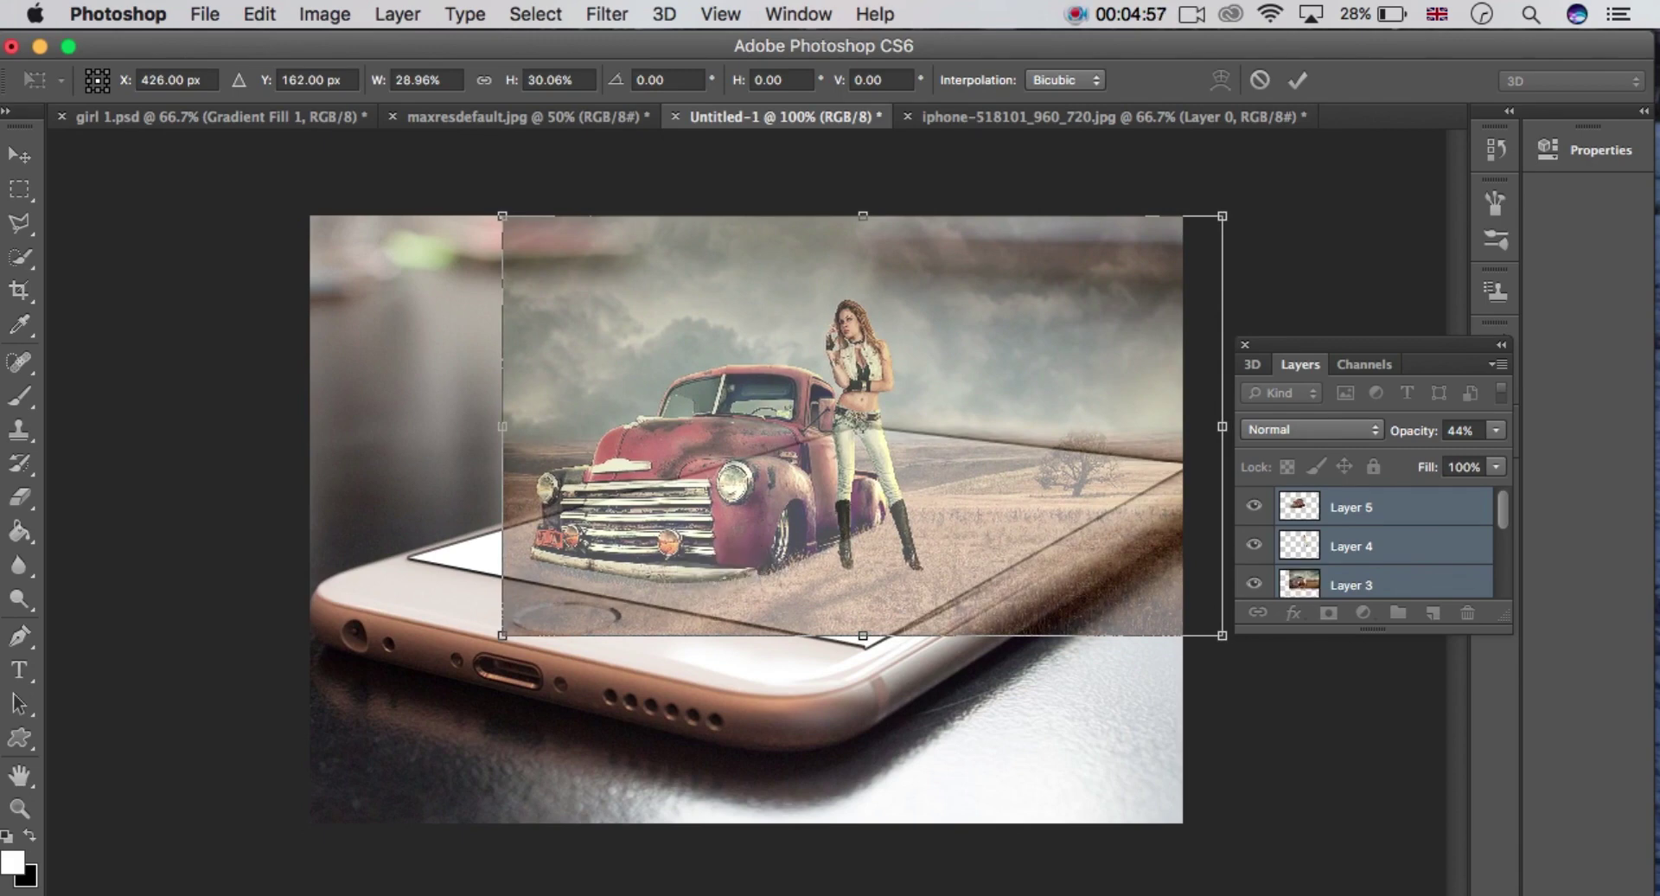
pyautogui.press('Return')
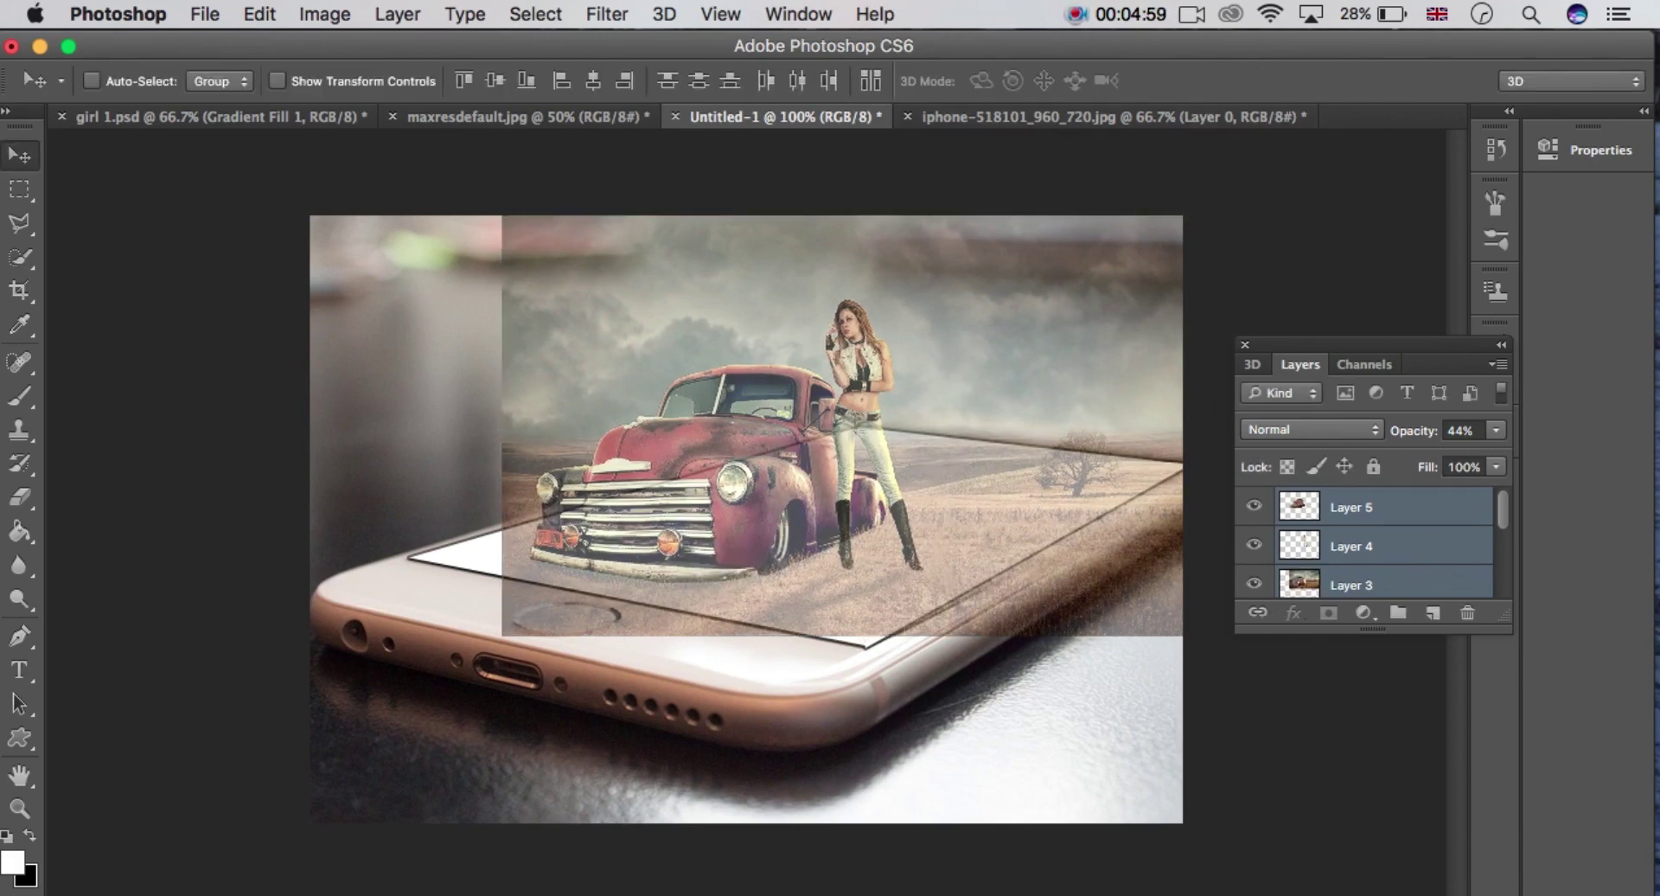
# Set the opacity of Layers 3, 4 and 5 to 100%.
pyautogui.click(1495, 430)
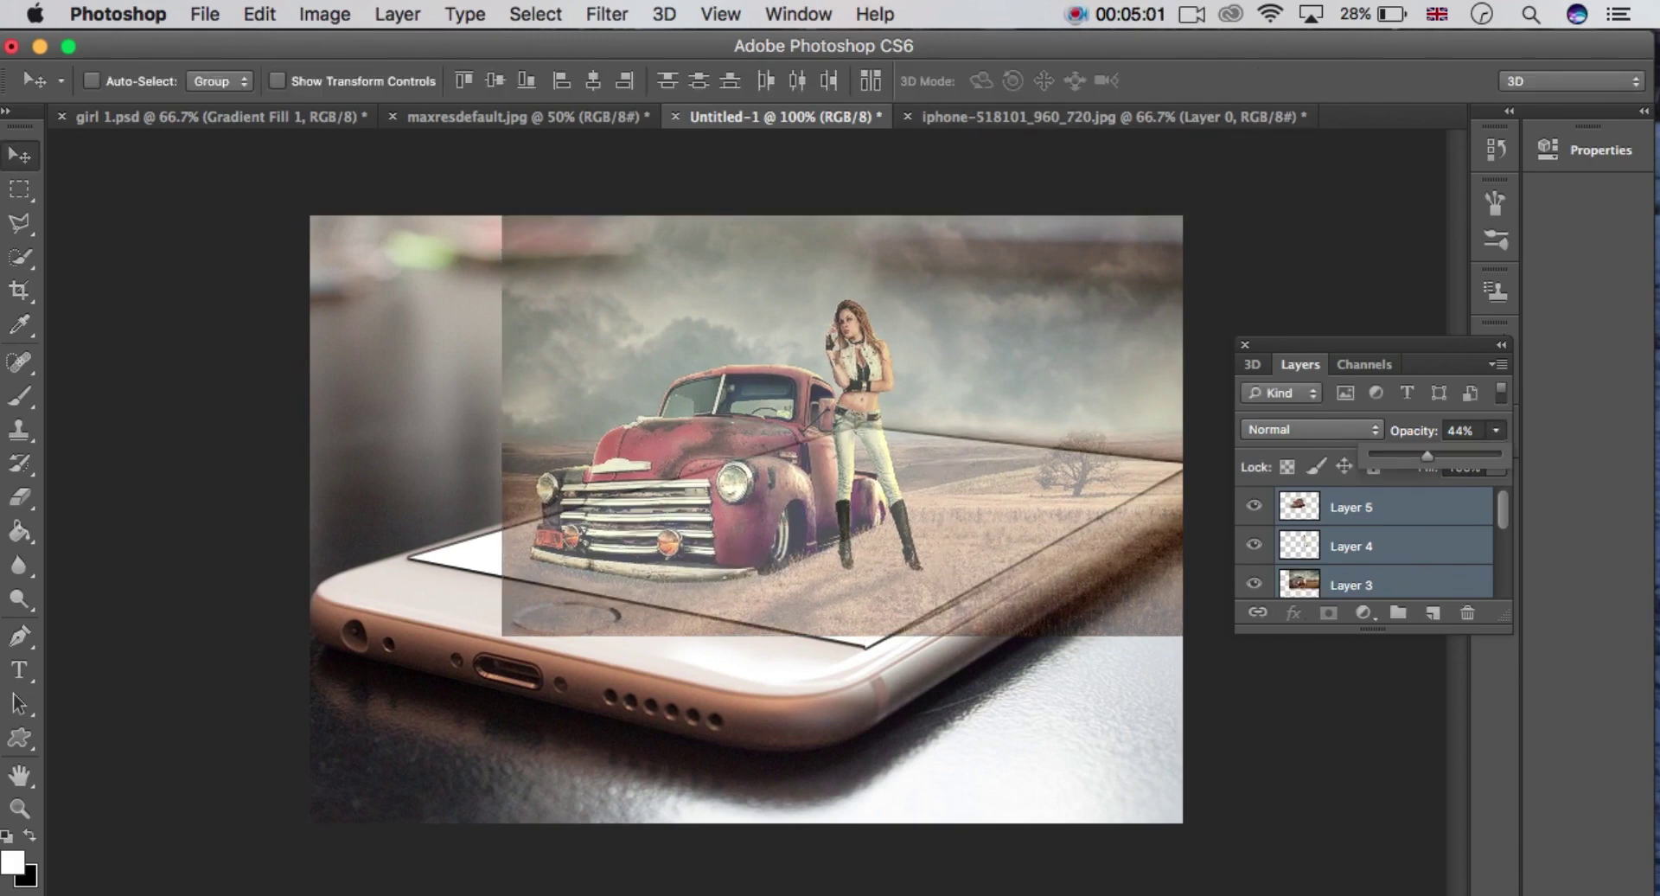
pyautogui.click(1383, 507)
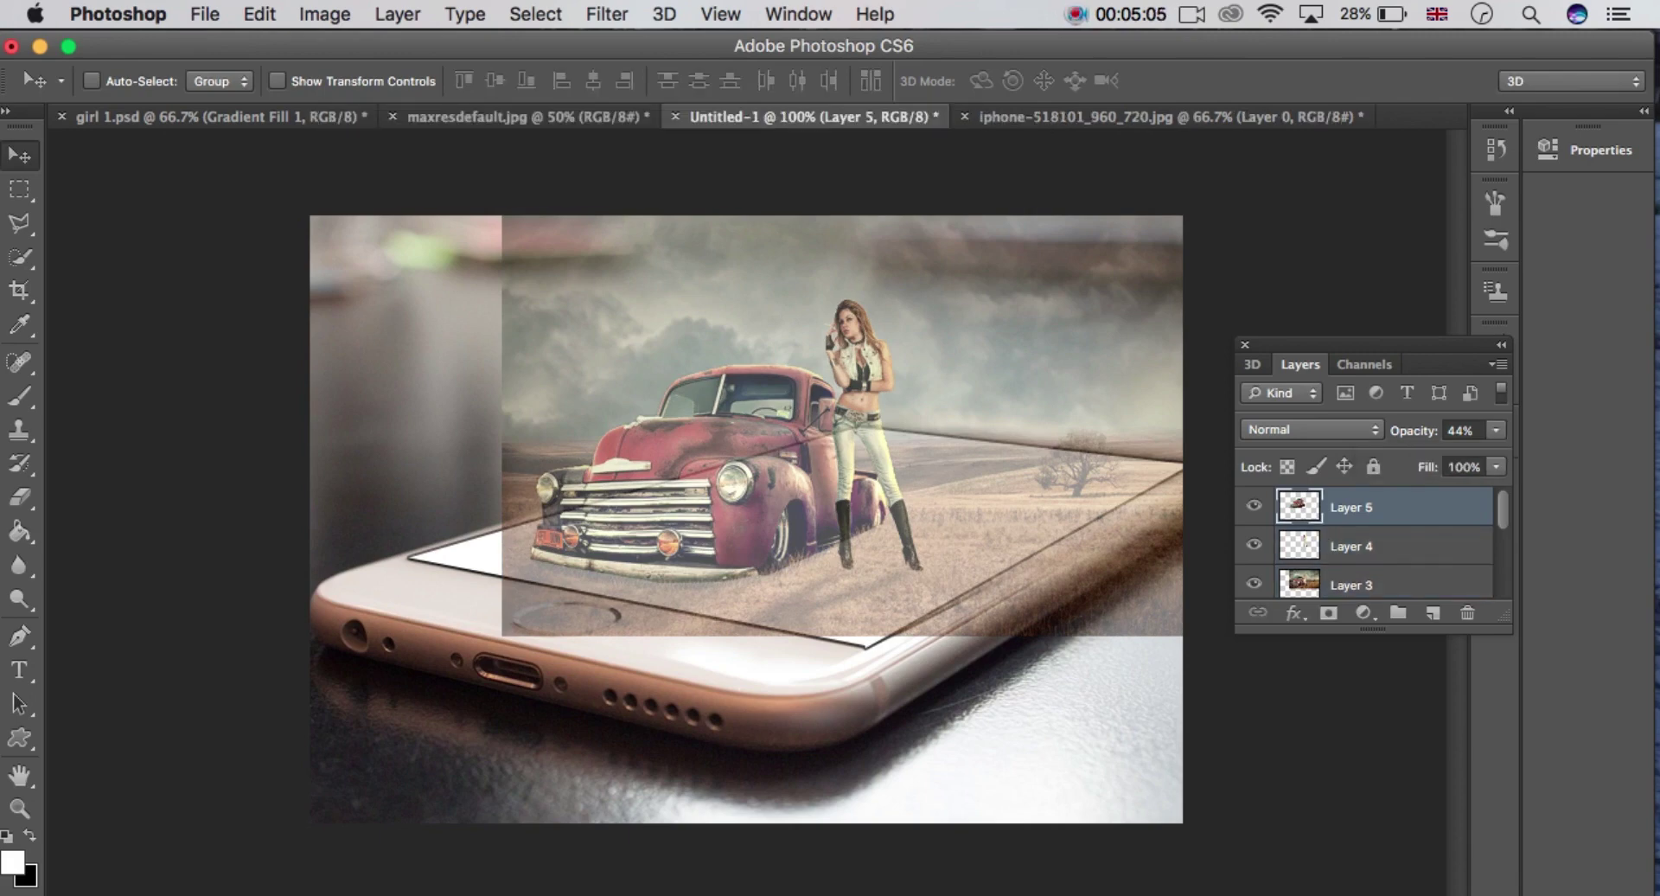
pyautogui.keyDown('shift'); pyautogui.click(1384, 585); pyautogui.keyUp('shift')
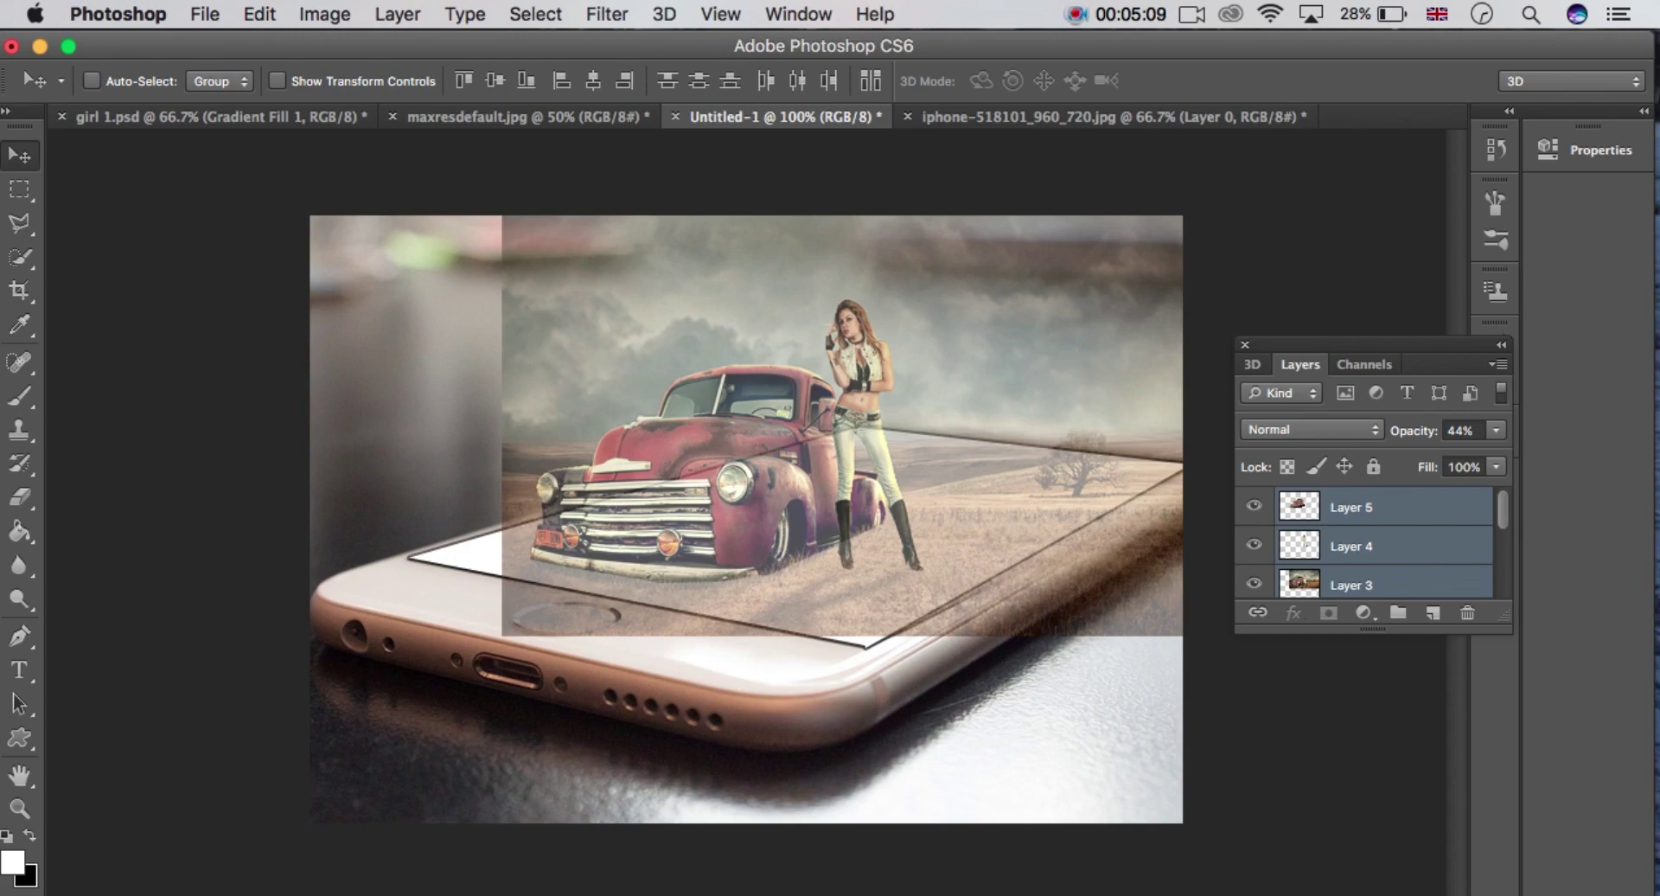
pyautogui.click(1496, 430)
pyautogui.moveTo(1427, 456); pyautogui.dragTo(1499, 456)
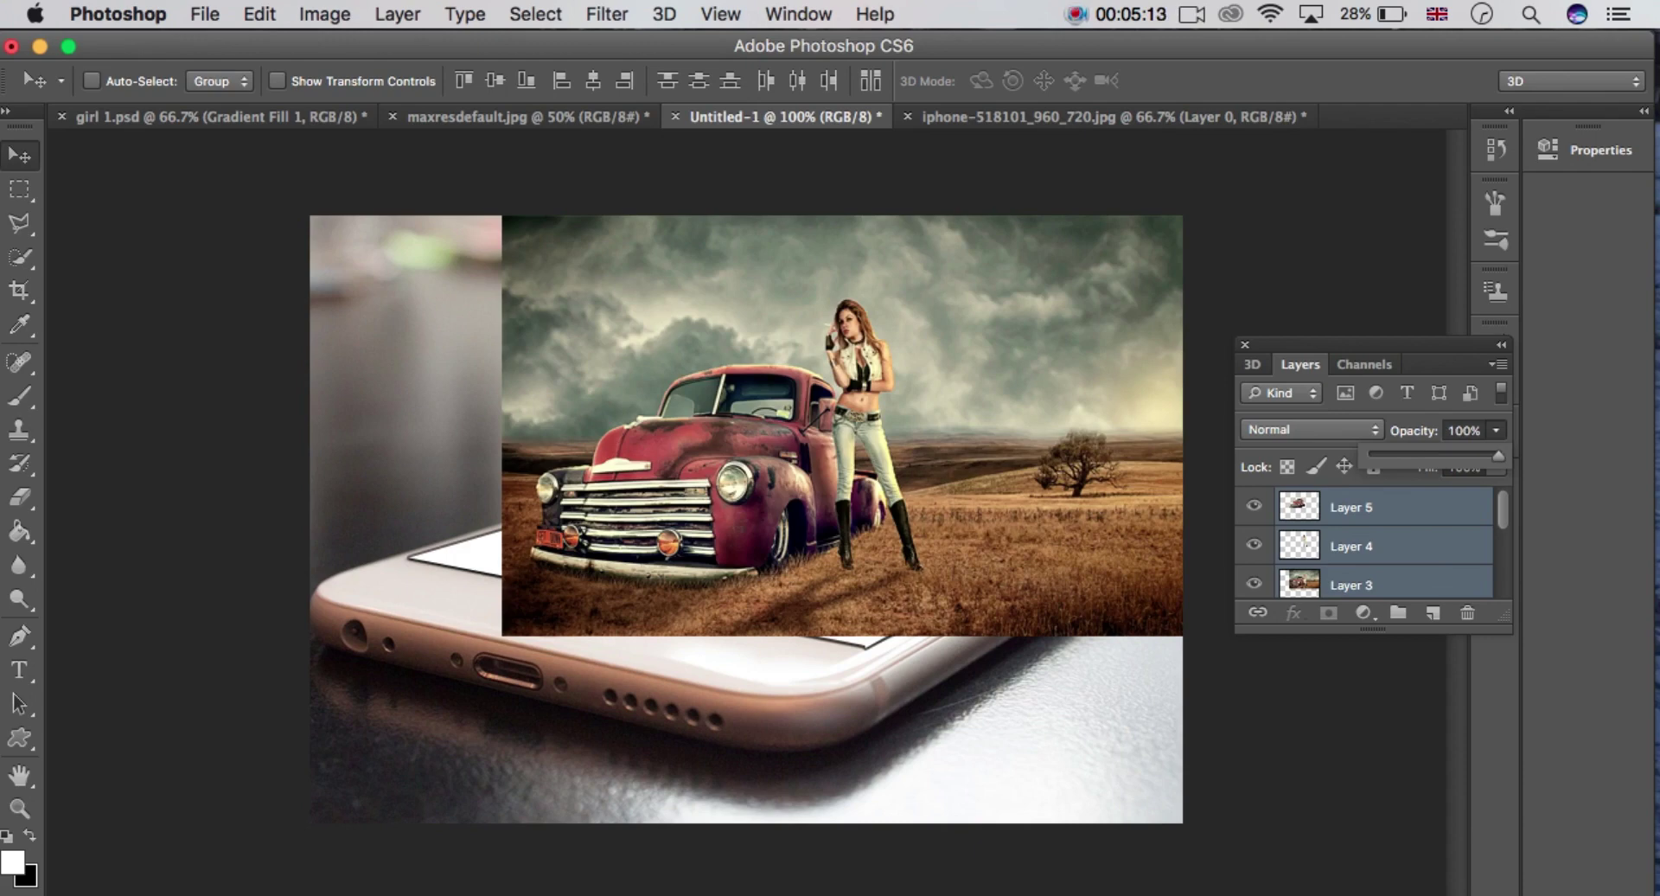
# Clip the full scene on Layer 3 to the phone screen shape on Layer 2 with a clipping mask.
pyautogui.click(1384, 506)
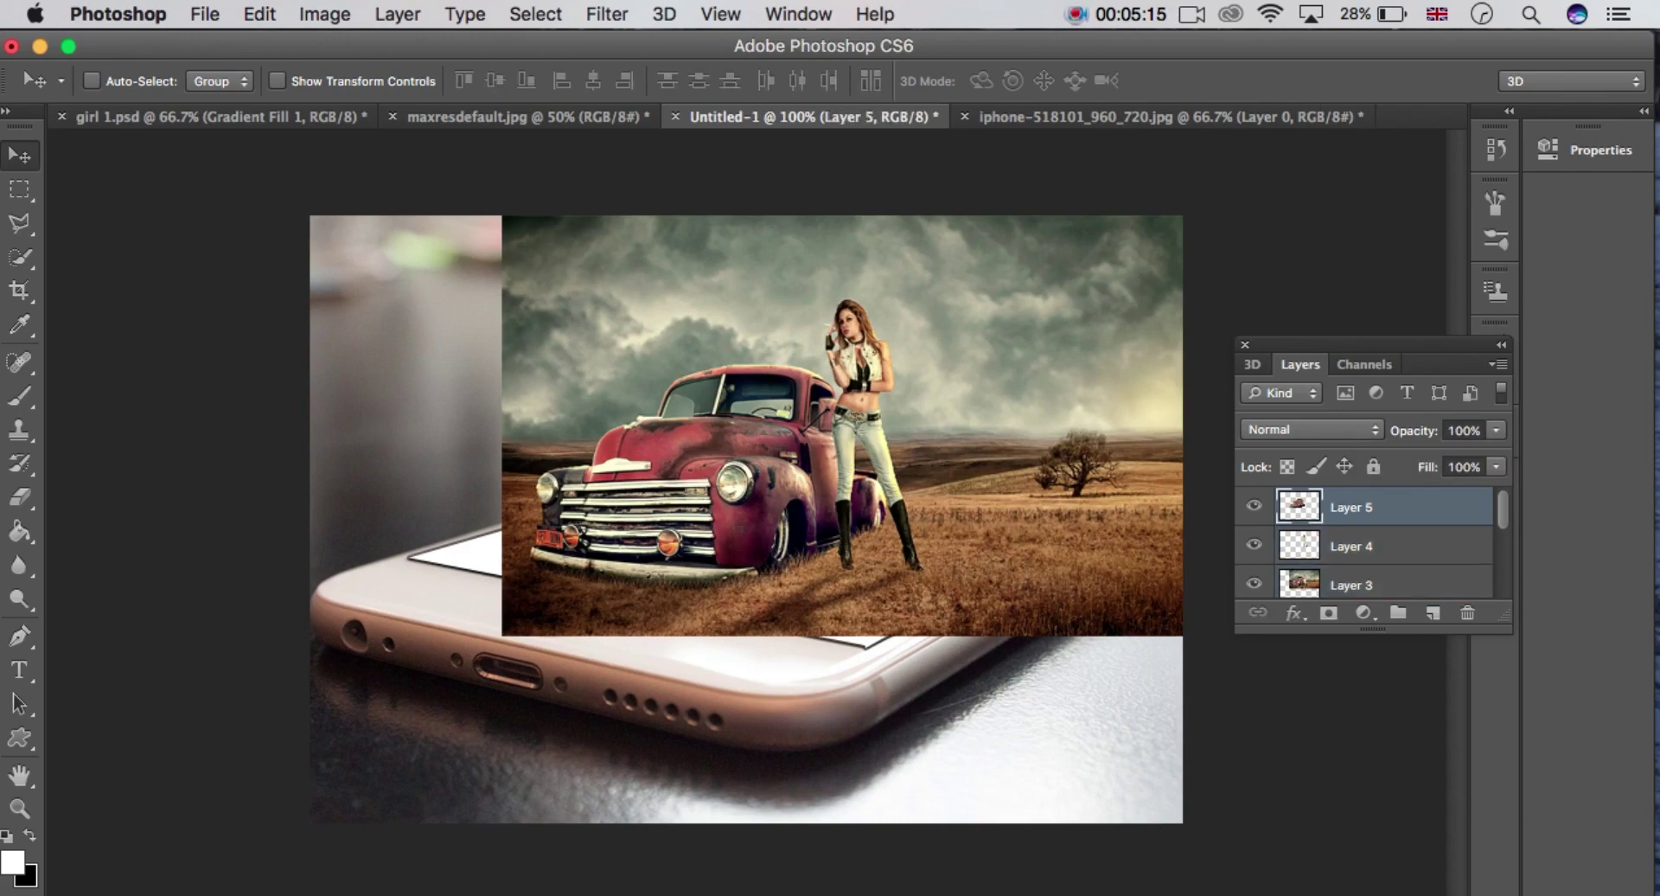
pyautogui.scroll(-1, 1366, 540)
pyautogui.click(1383, 553)
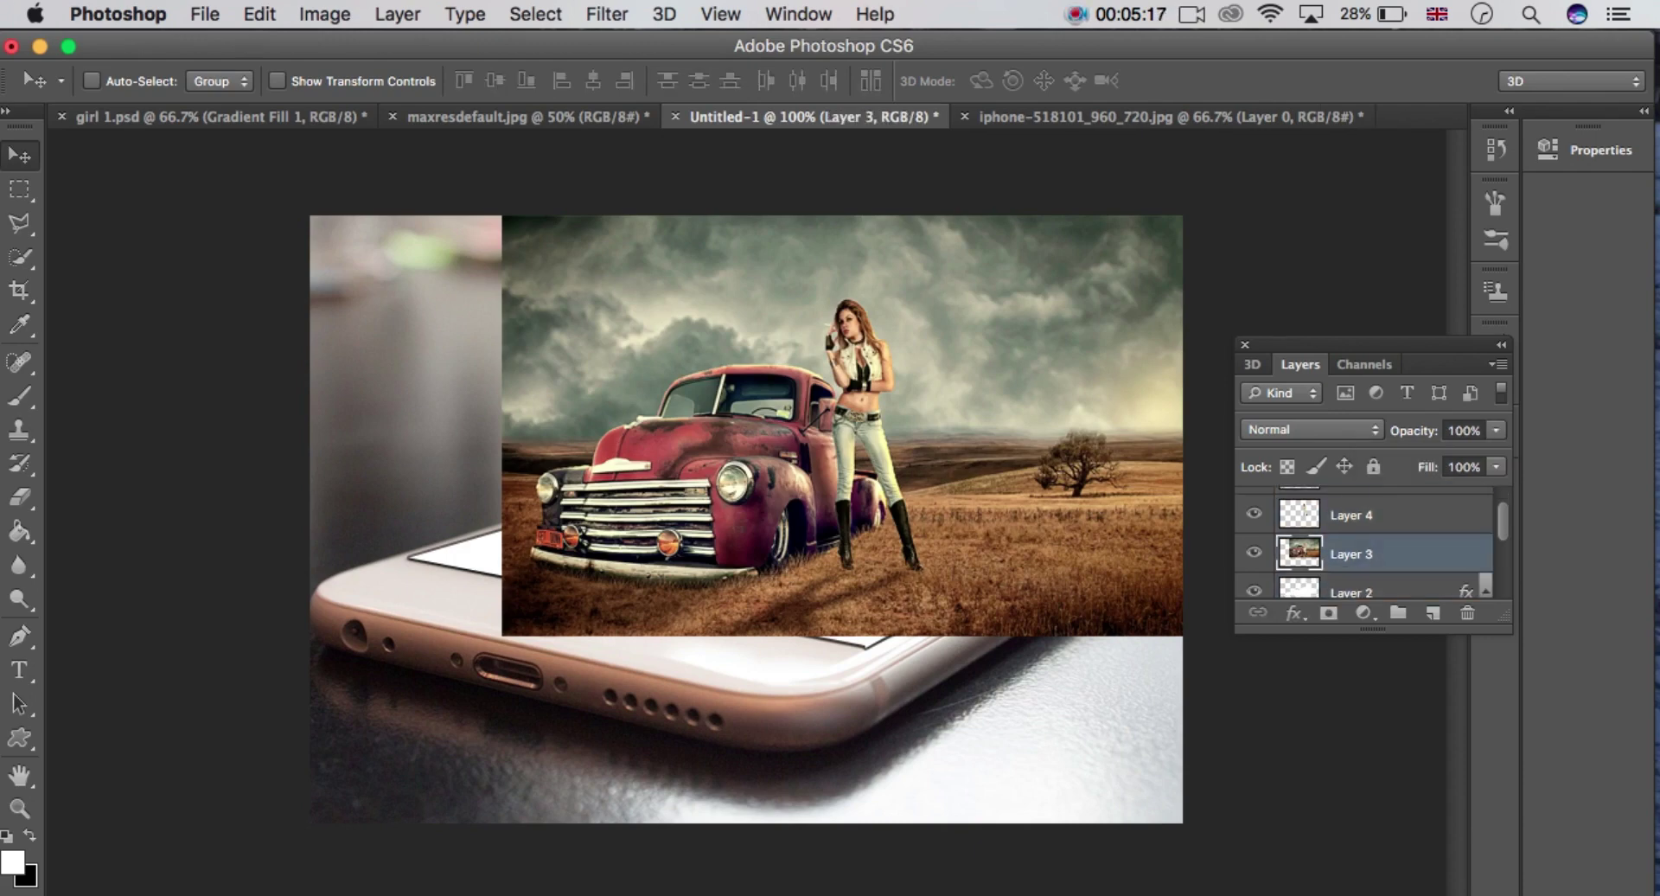
pyautogui.click(1254, 551)
pyautogui.click(1254, 552)
pyautogui.rightClick(1332, 553)
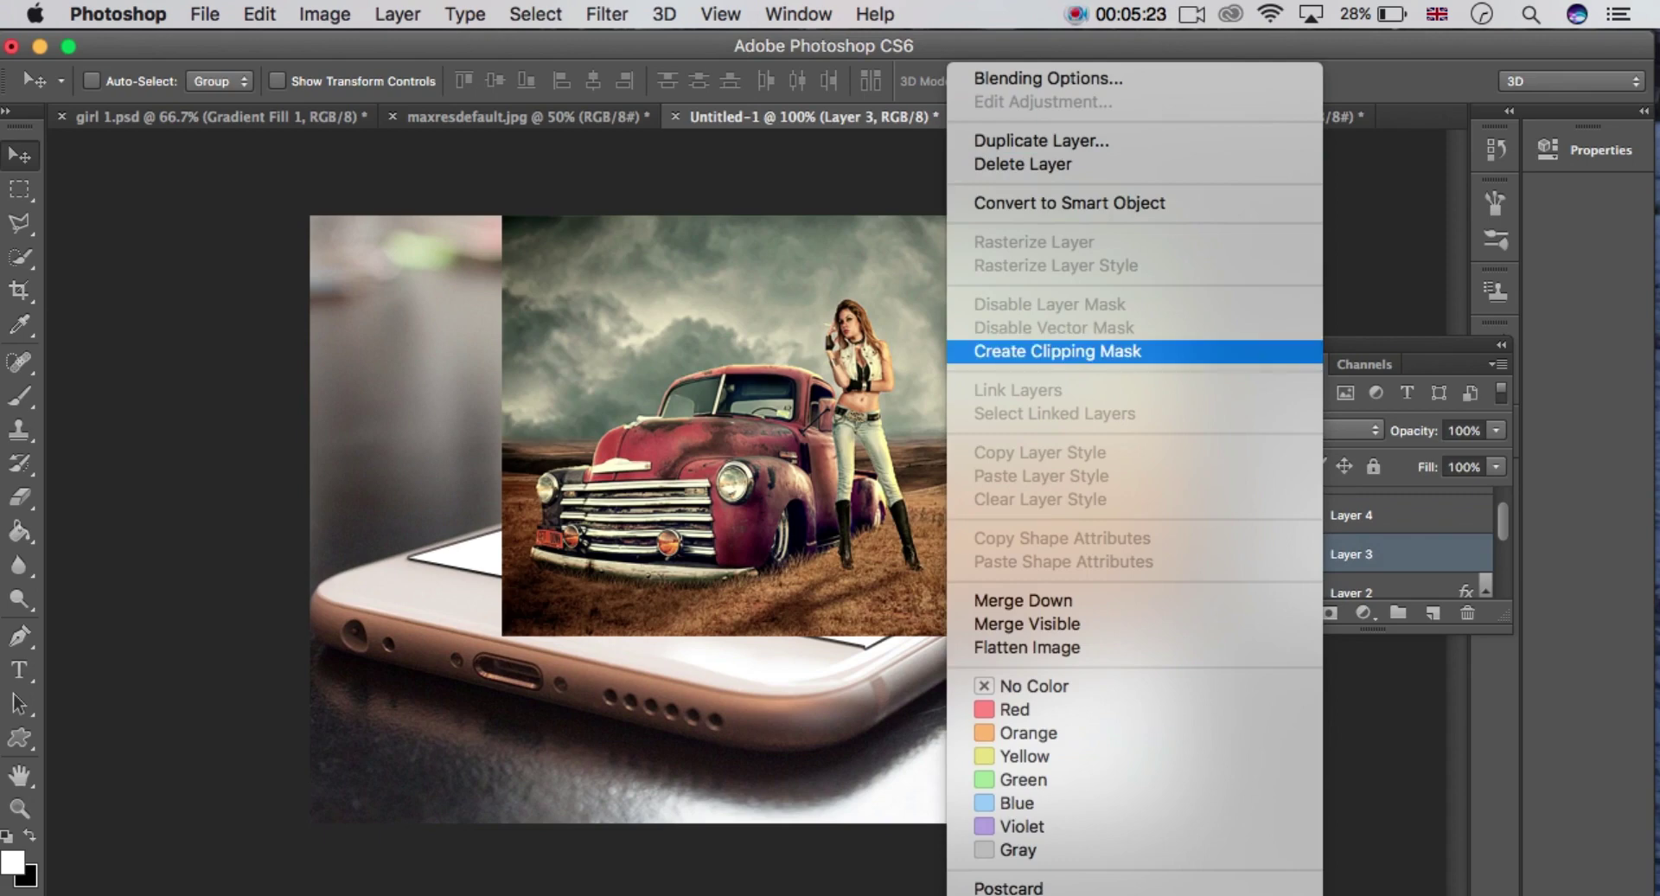
pyautogui.click(1058, 351)
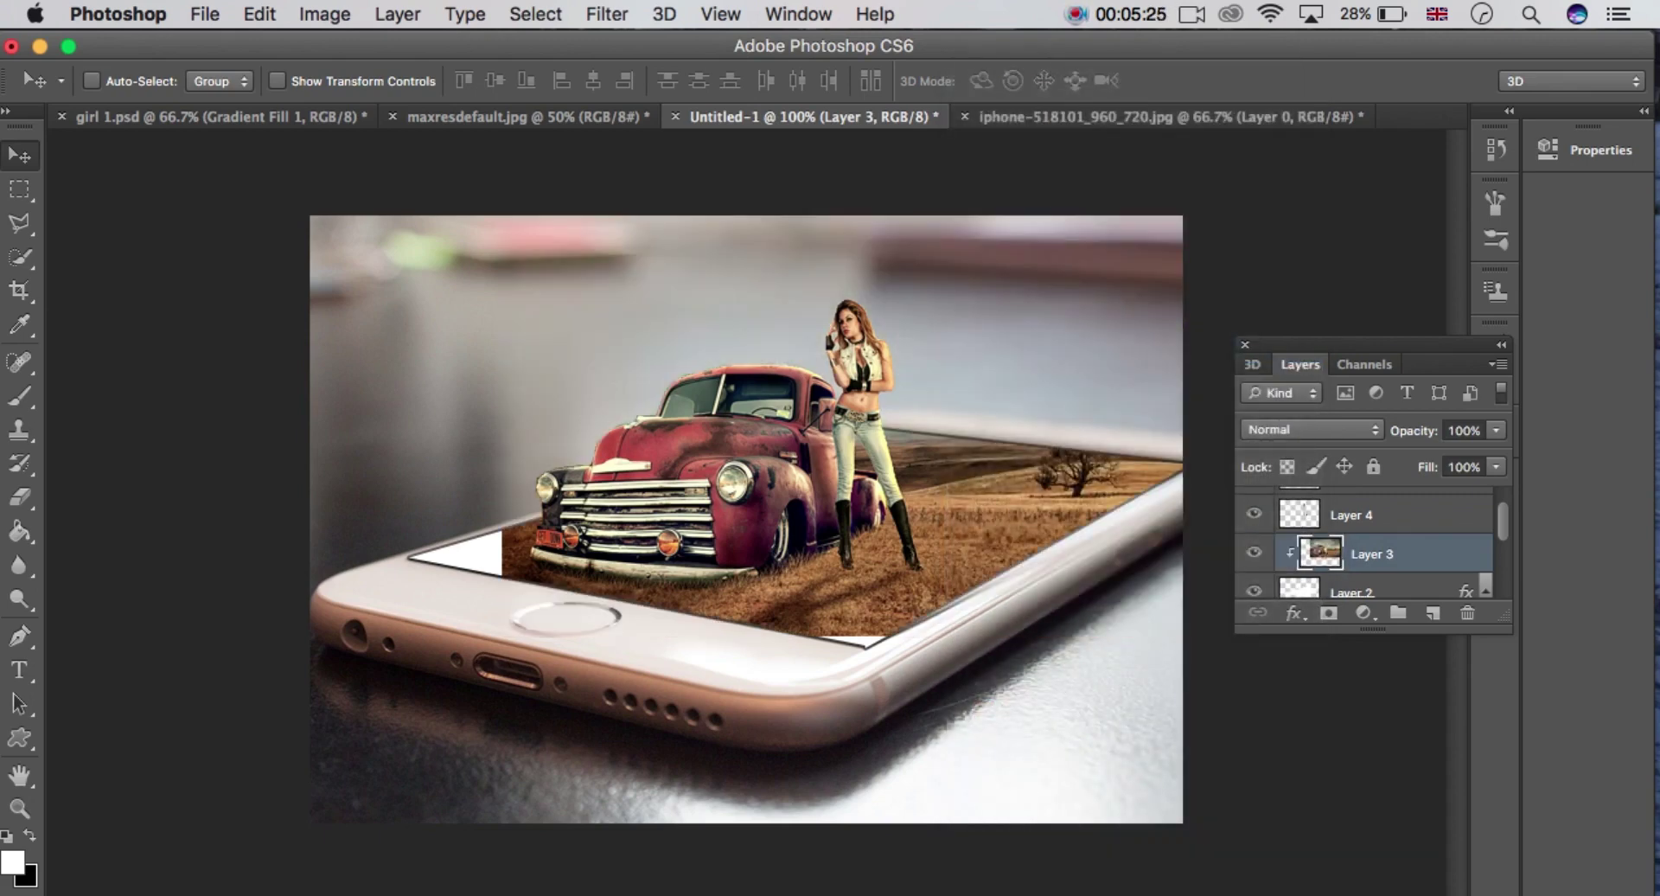
pyautogui.moveTo(1011, 459)
pyautogui.mouseDown()
pyautogui.moveTo(1055, 470)
pyautogui.moveTo(1020, 458)
pyautogui.mouseUp()
pyautogui.press('super+z')
pyautogui.scroll(1, 1367, 545)
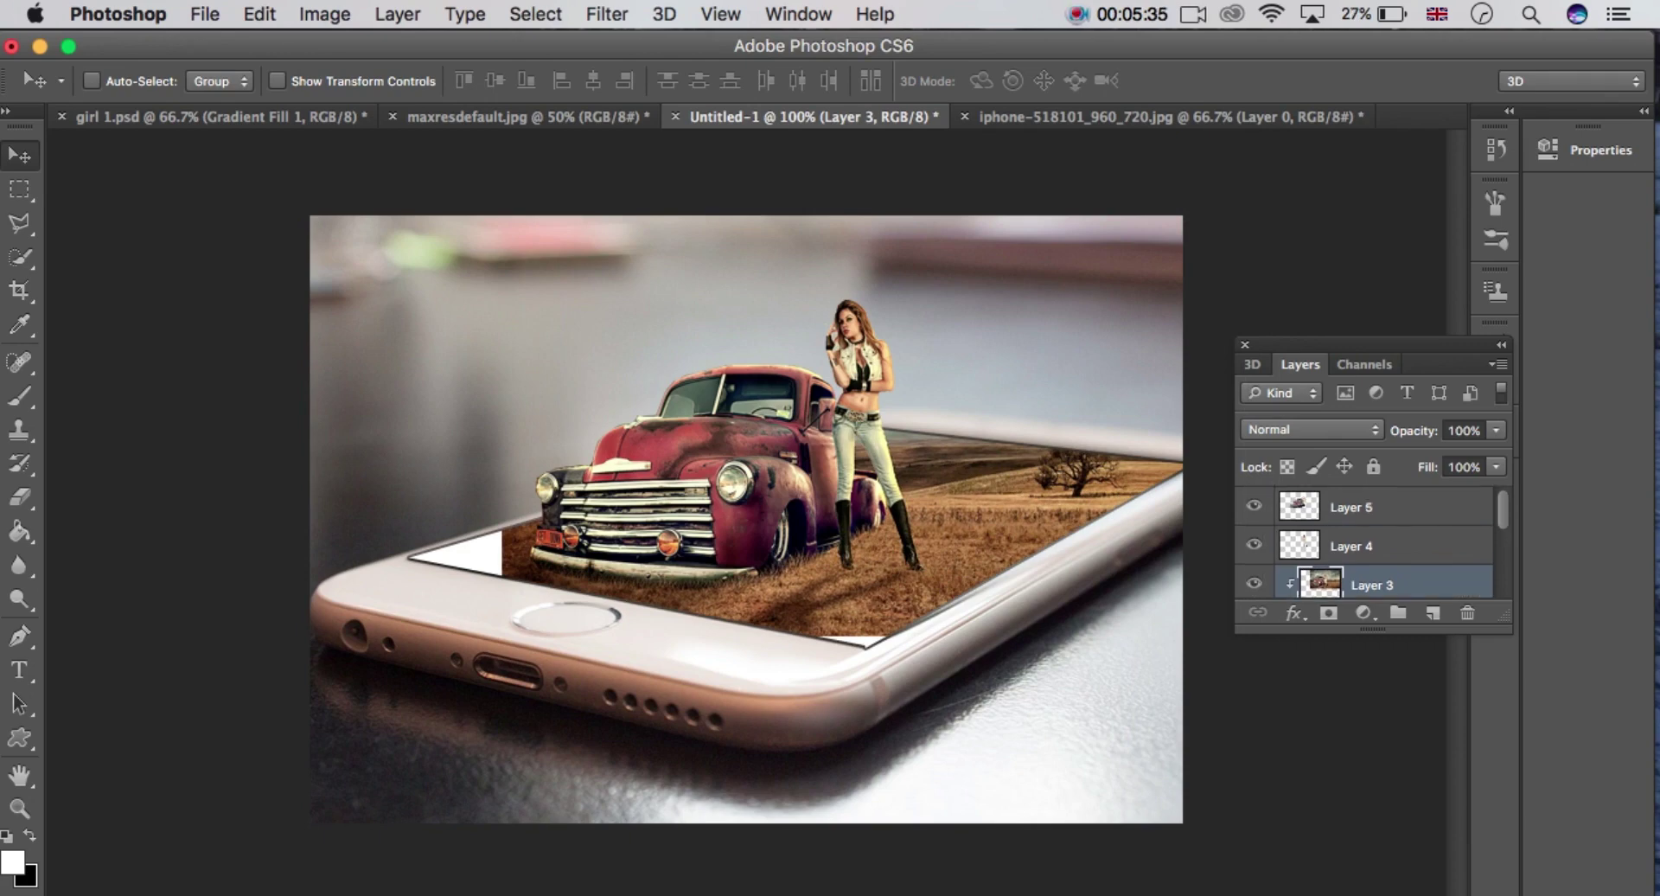
pyautogui.scroll(-1, 1366, 545)
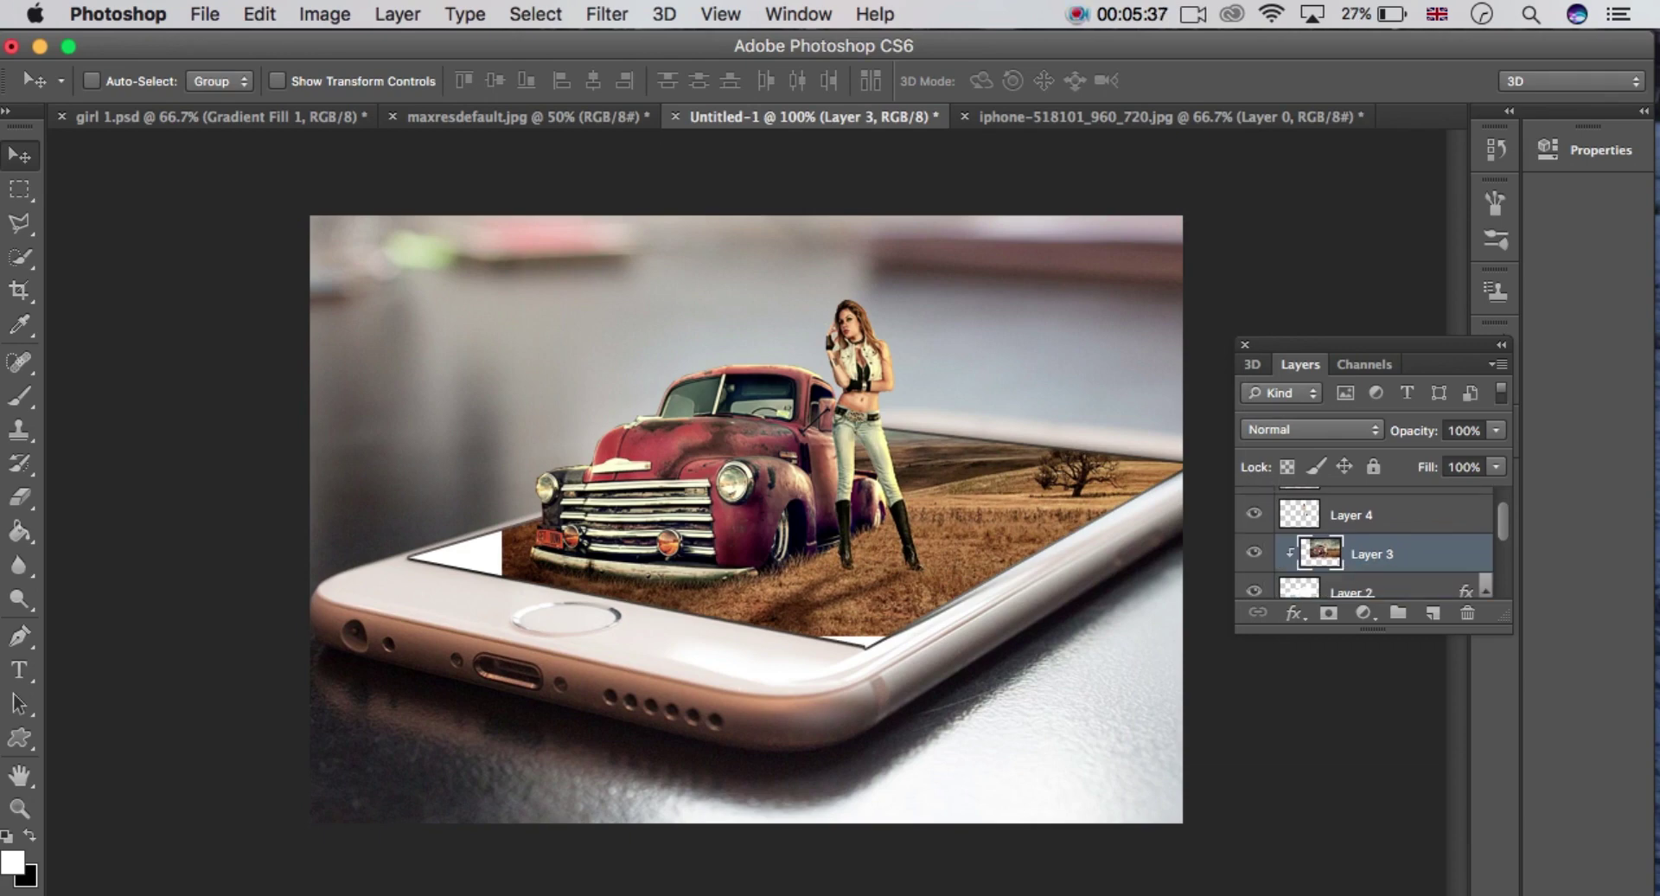
# Choose the Clone Stamp tool and add a new layer above Layer 3 for the retouching.
pyautogui.click(20, 531)
pyautogui.click(19, 430)
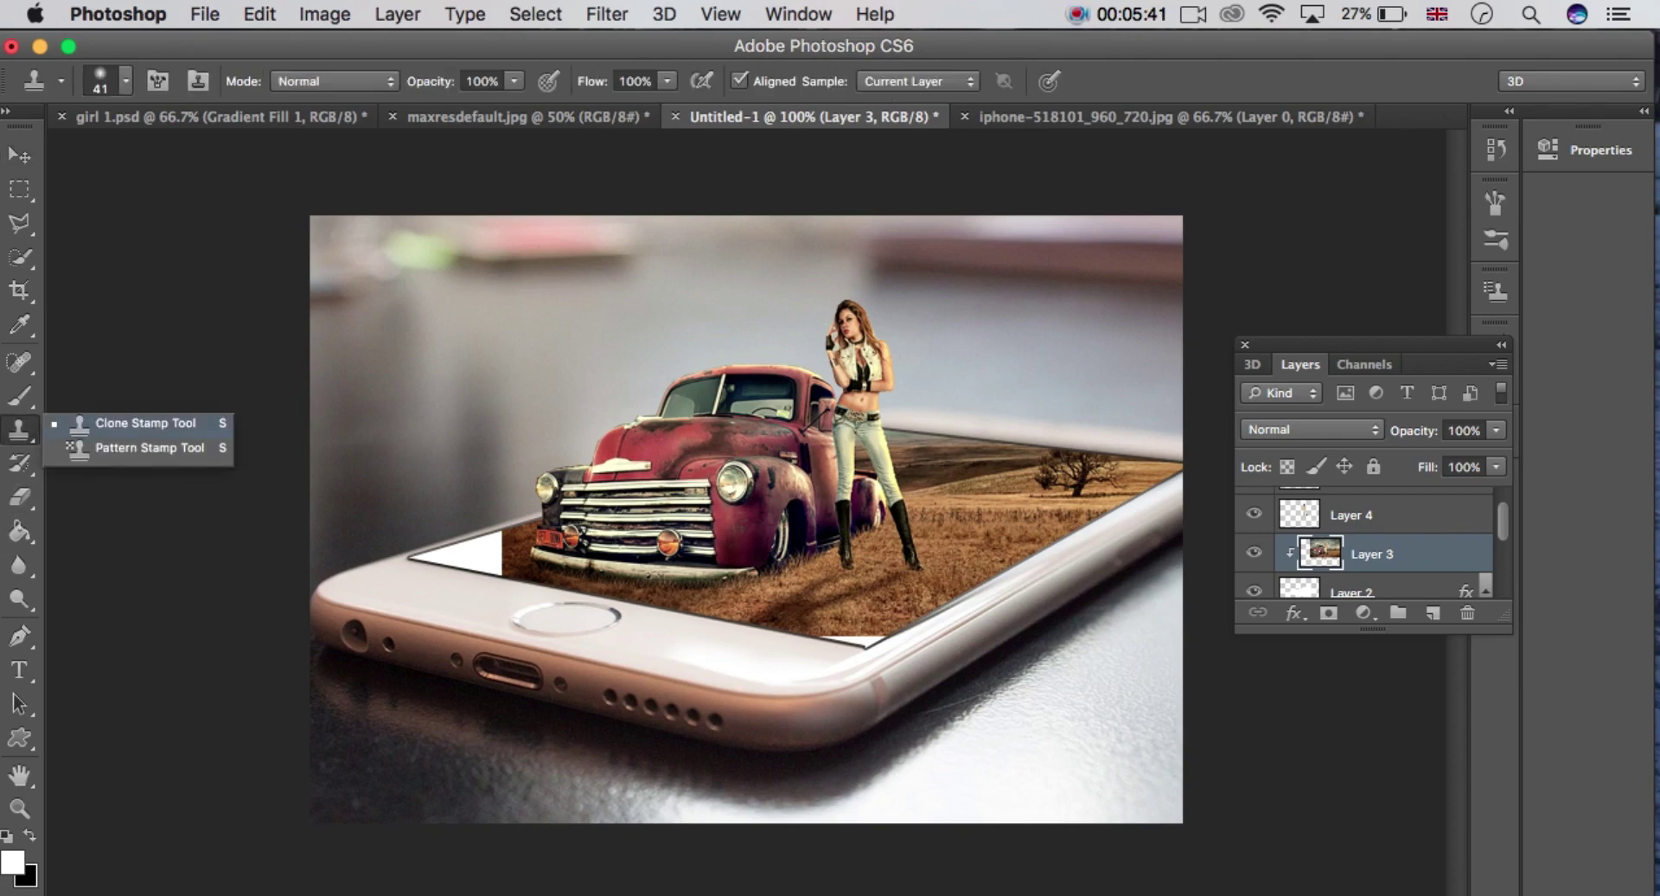
pyautogui.click(144, 423)
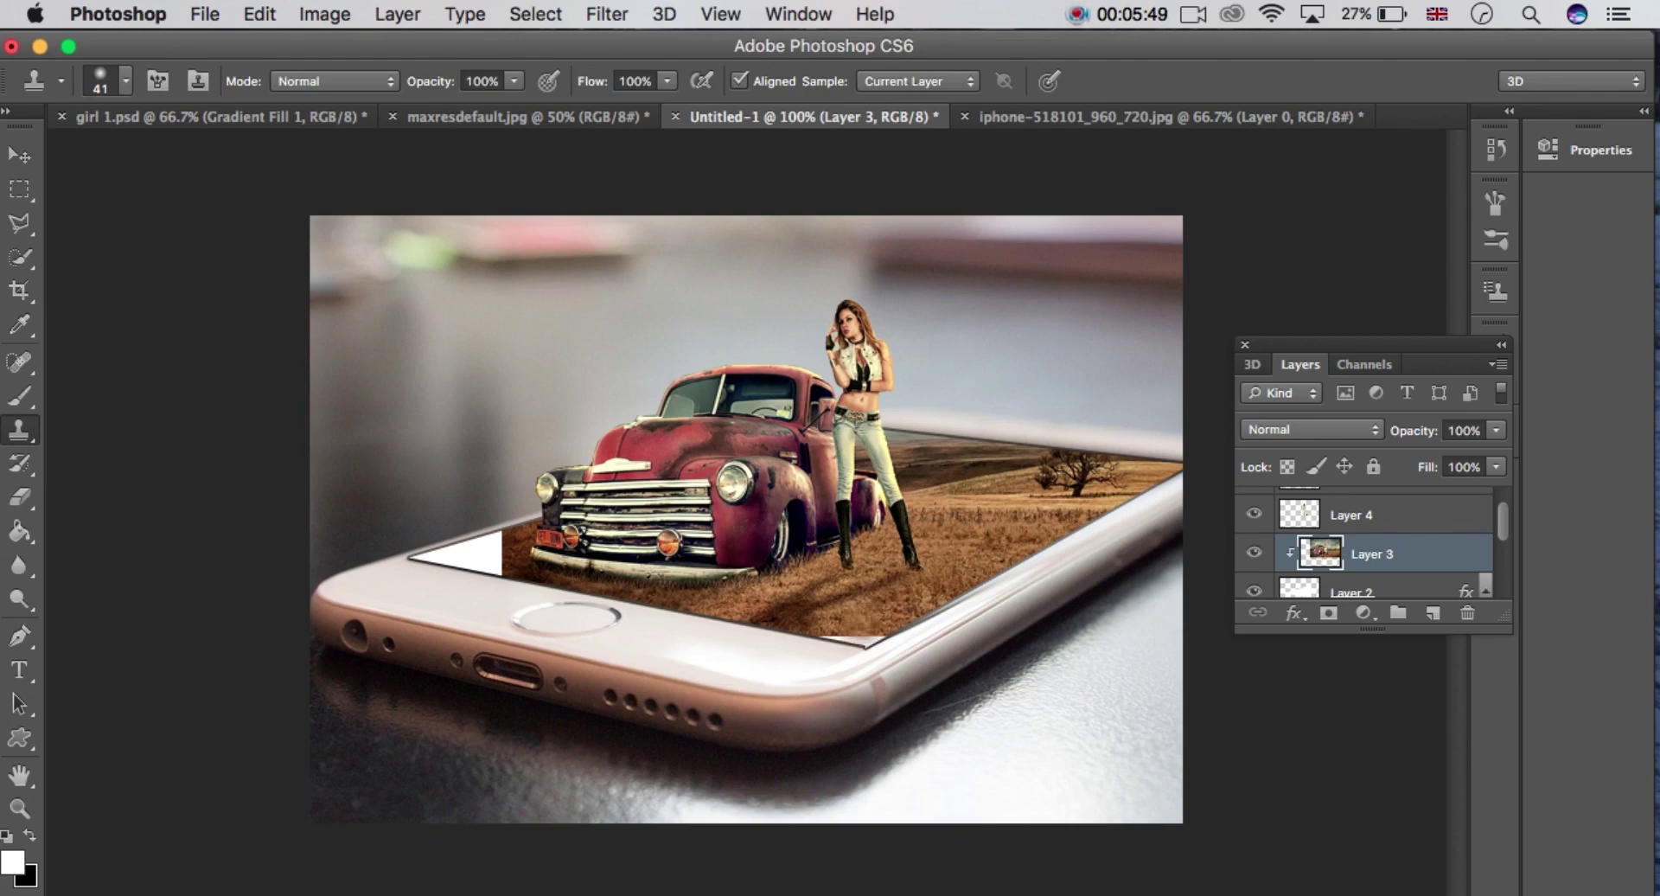
pyautogui.moveTo(861, 633); pyautogui.dragTo(832, 644)
pyautogui.press('super+z')
pyautogui.click(1432, 612)
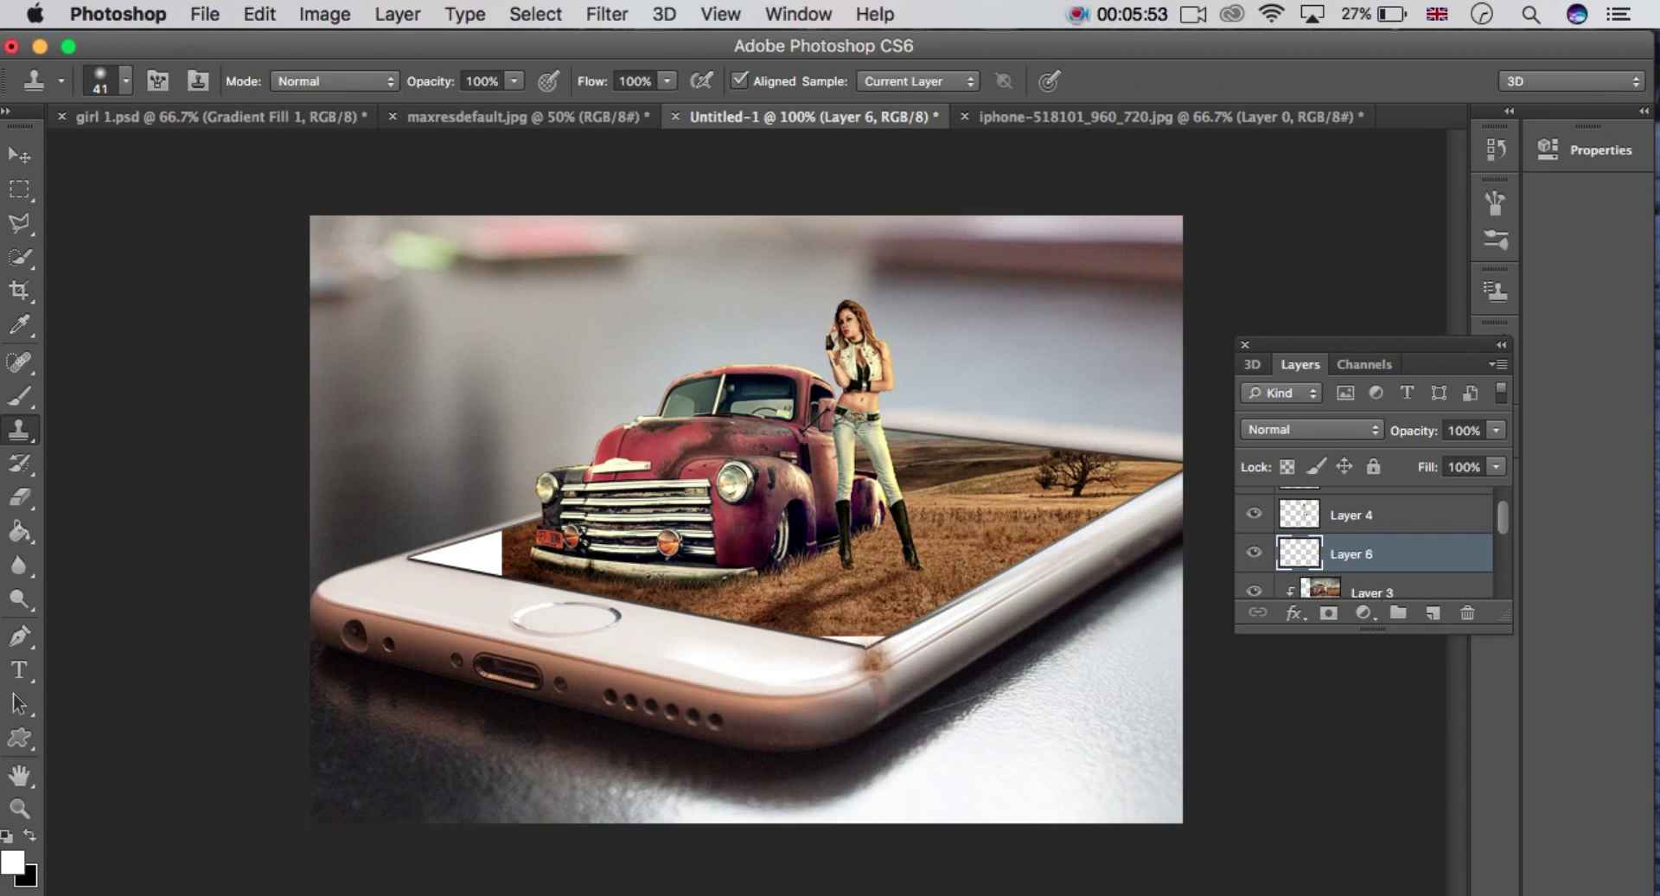
# Clone field grass on Layer 6 over the white gap at the phone screen's lower corner, below the woman.
pyautogui.click(865, 645)
pyautogui.click(872, 640)
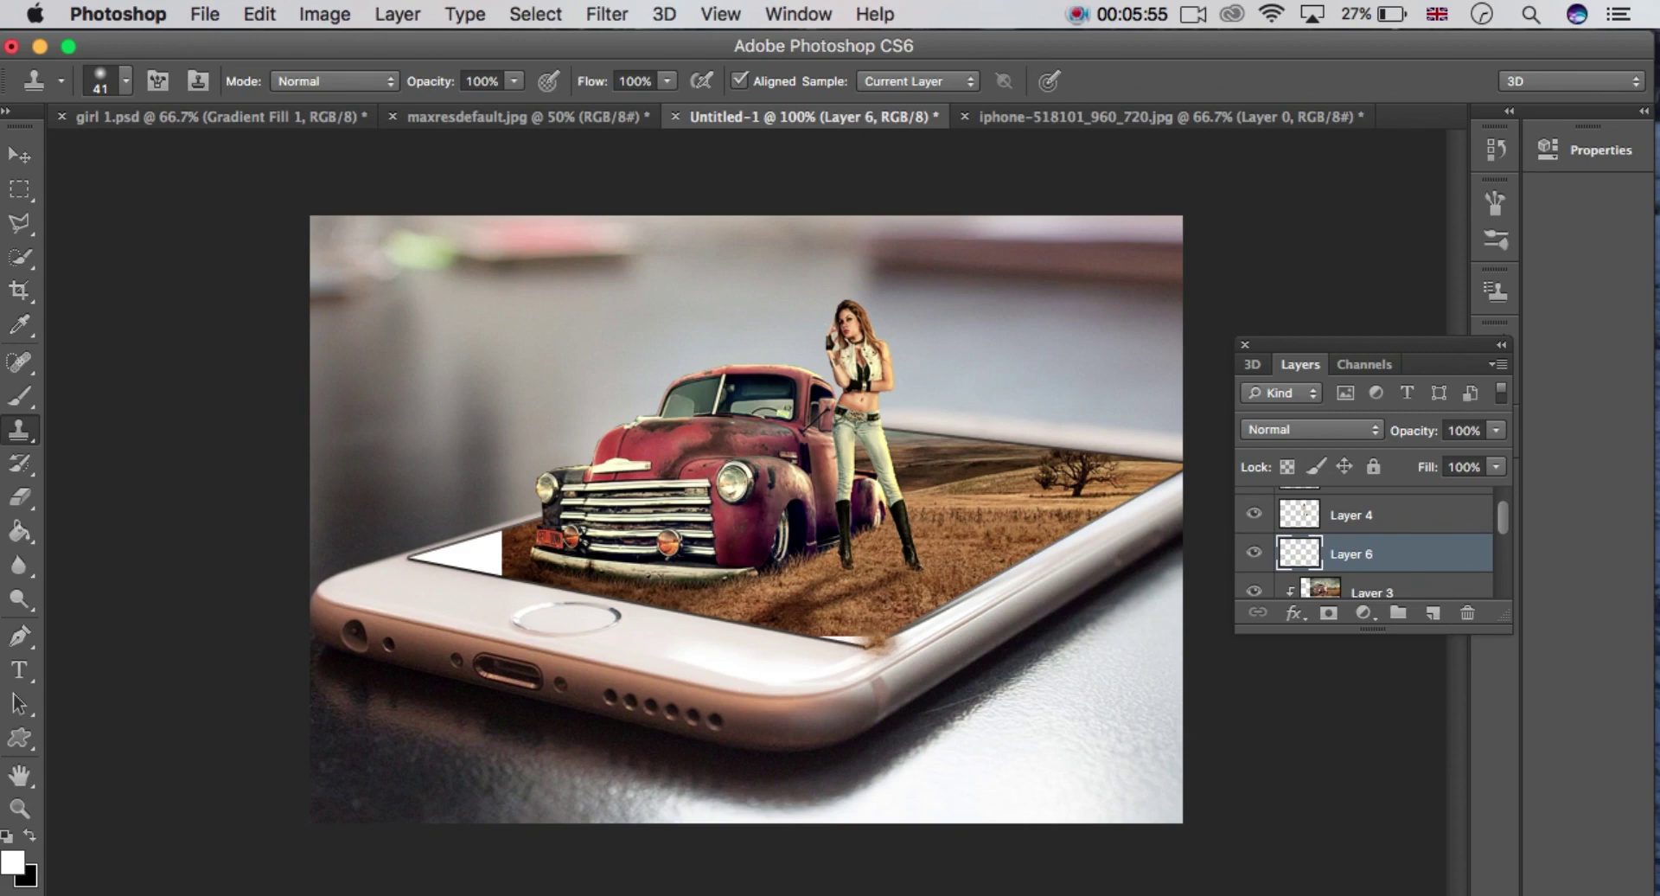
pyautogui.click(875, 647)
pyautogui.click(875, 644)
pyautogui.click(852, 647)
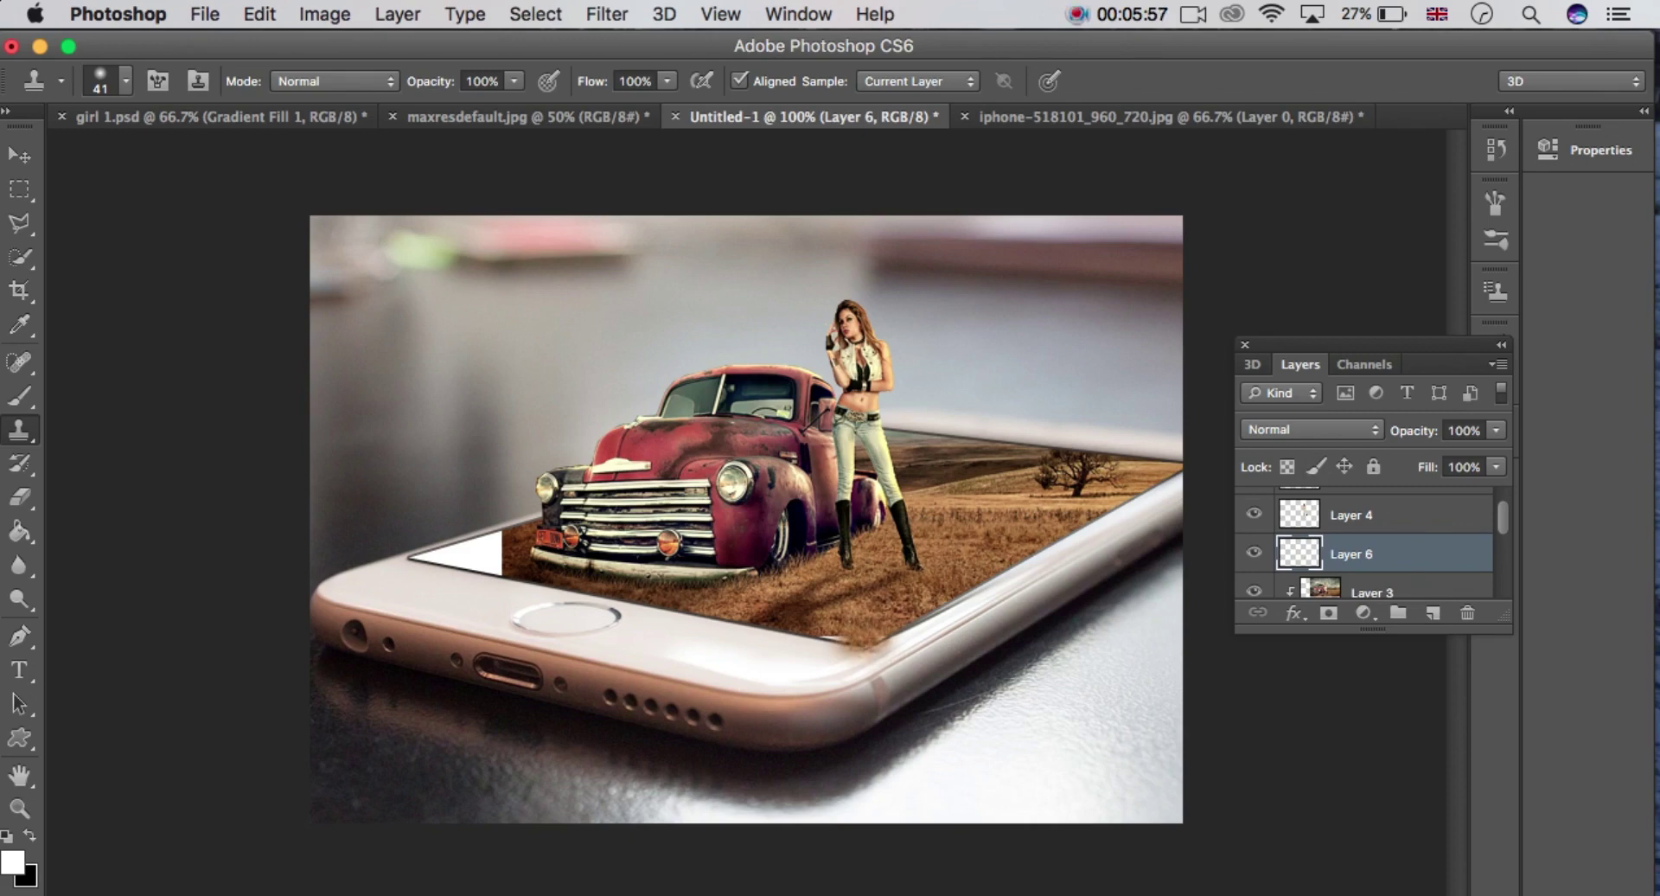
pyautogui.click(841, 647)
pyautogui.click(832, 650)
pyautogui.click(816, 638)
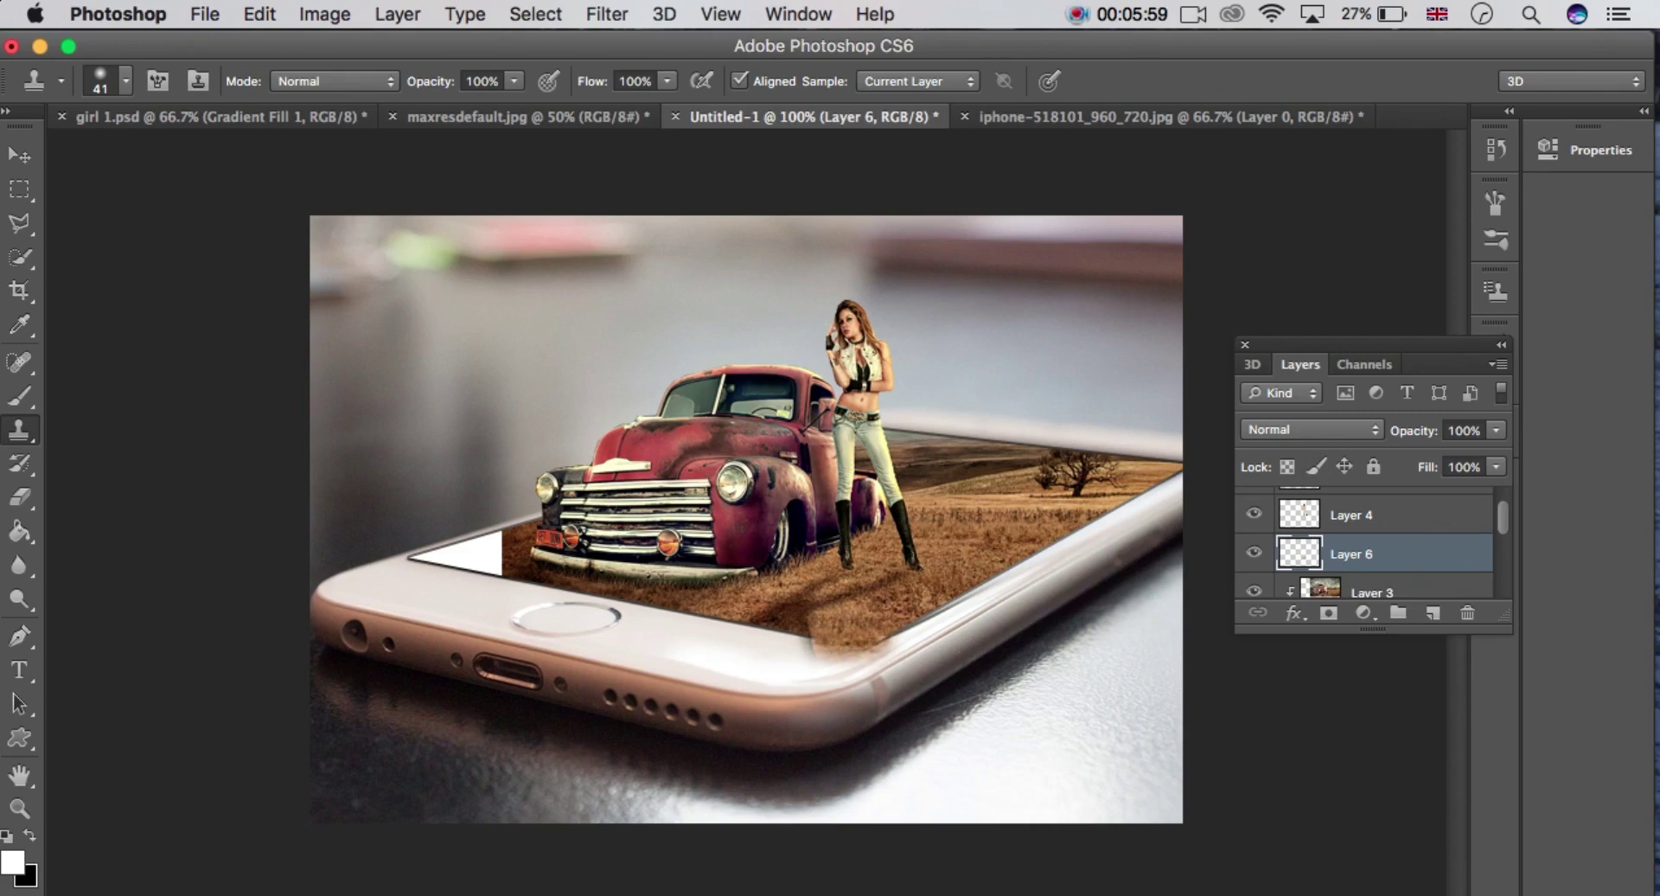
# Clone field grass on Layer 6 over the white gap in front of the truck's bumper and left headlight.
pyautogui.click(511, 552)
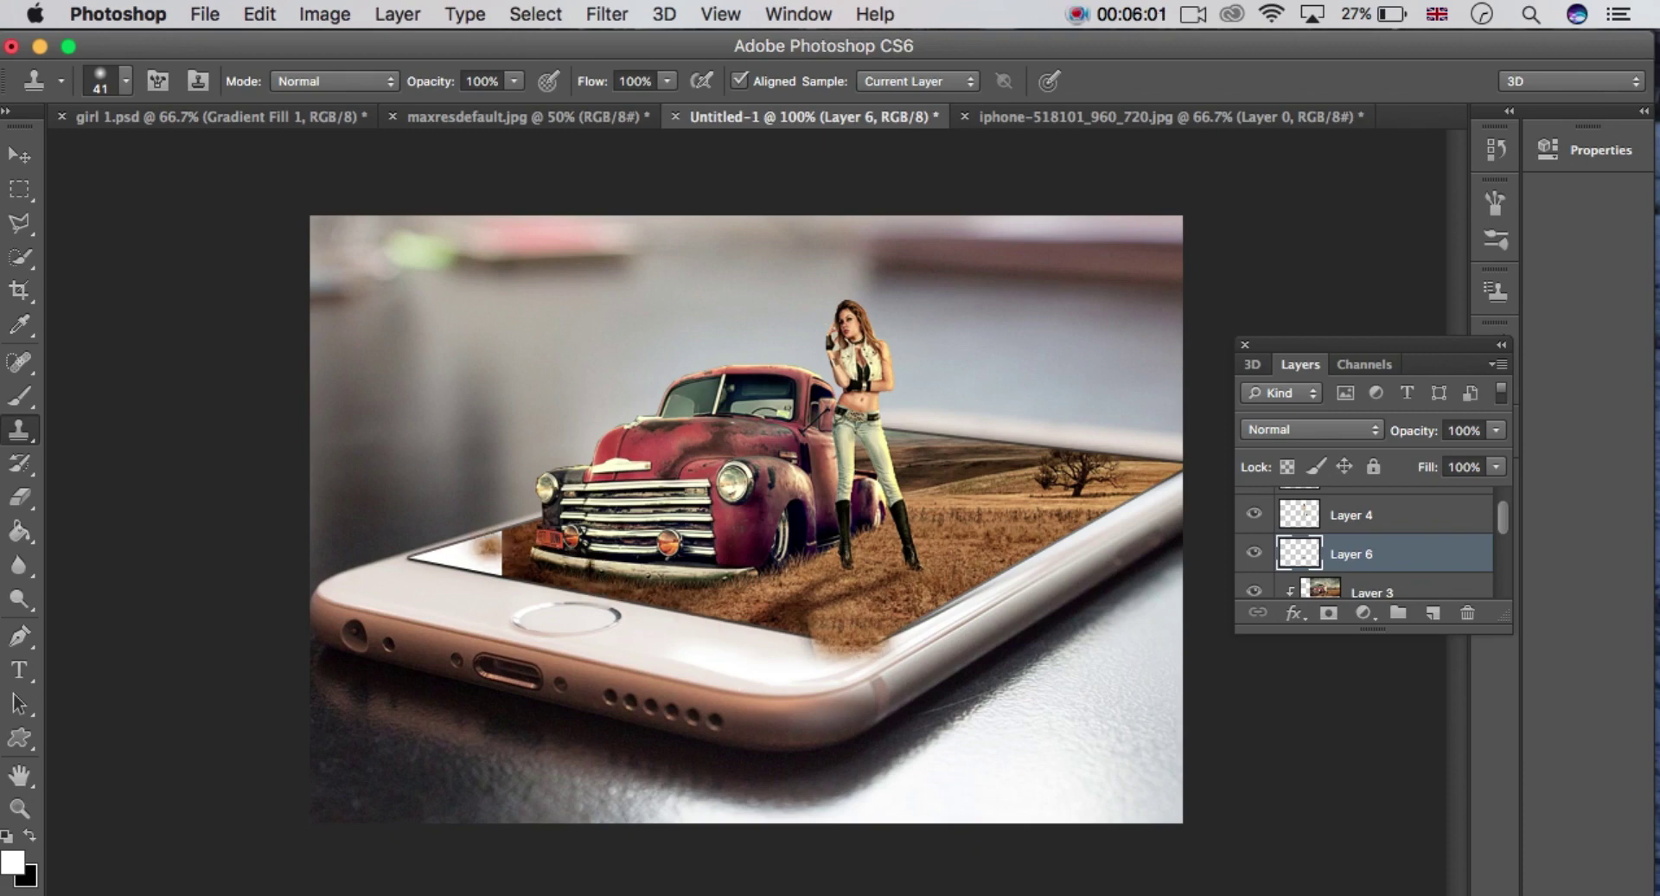
pyautogui.click(490, 547)
pyautogui.click(484, 558)
pyautogui.click(486, 558)
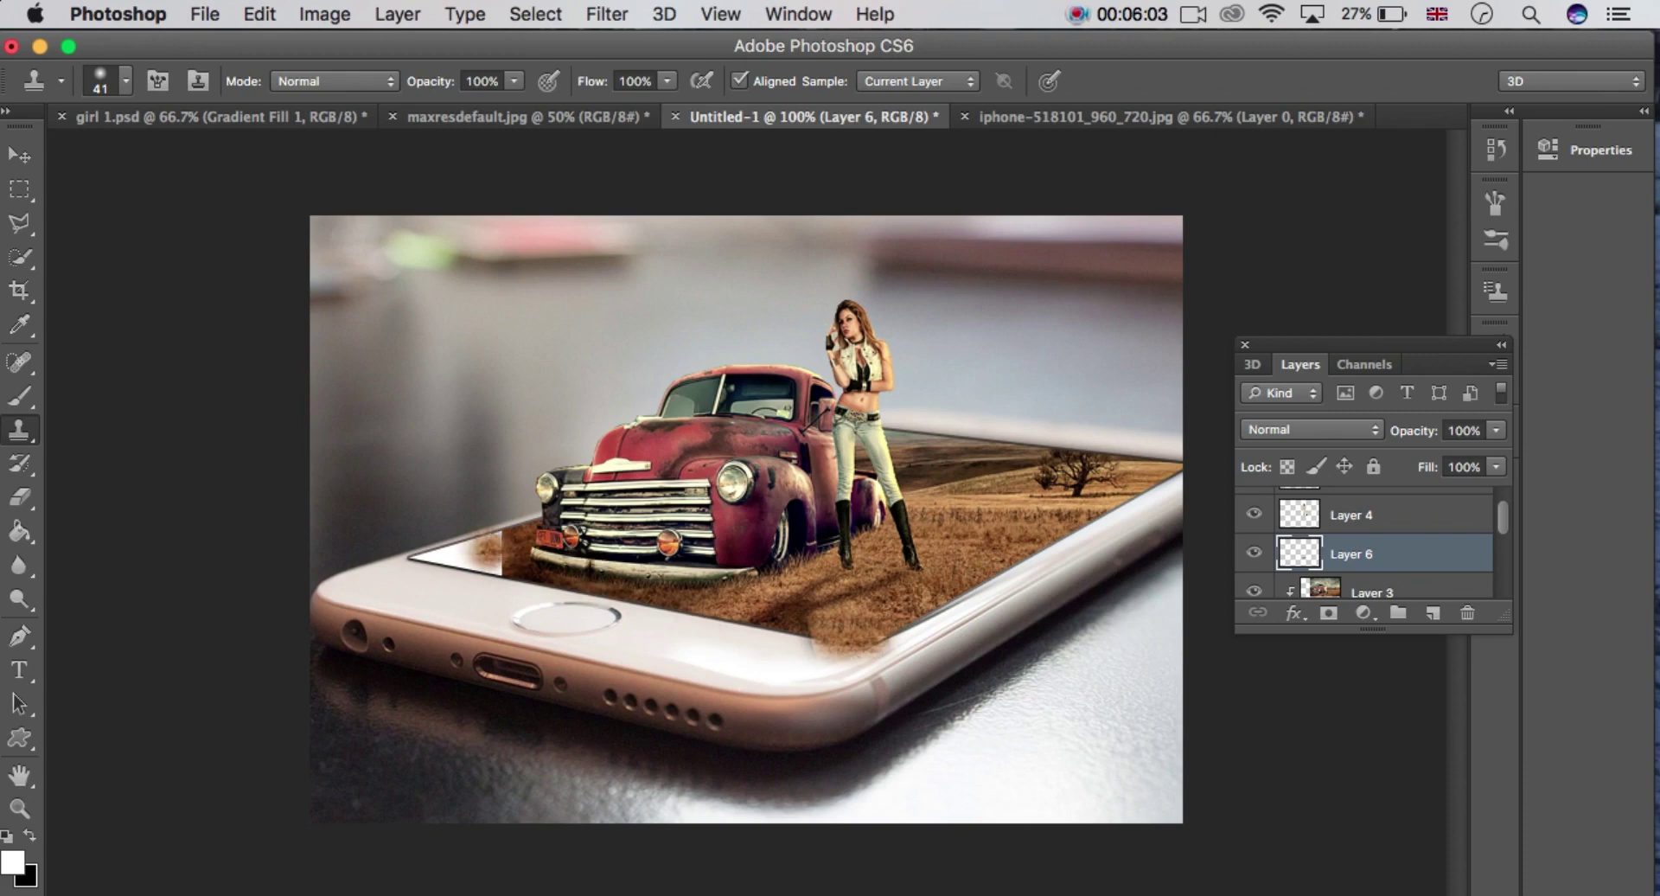
pyautogui.click(465, 554)
pyautogui.click(454, 555)
pyautogui.click(470, 555)
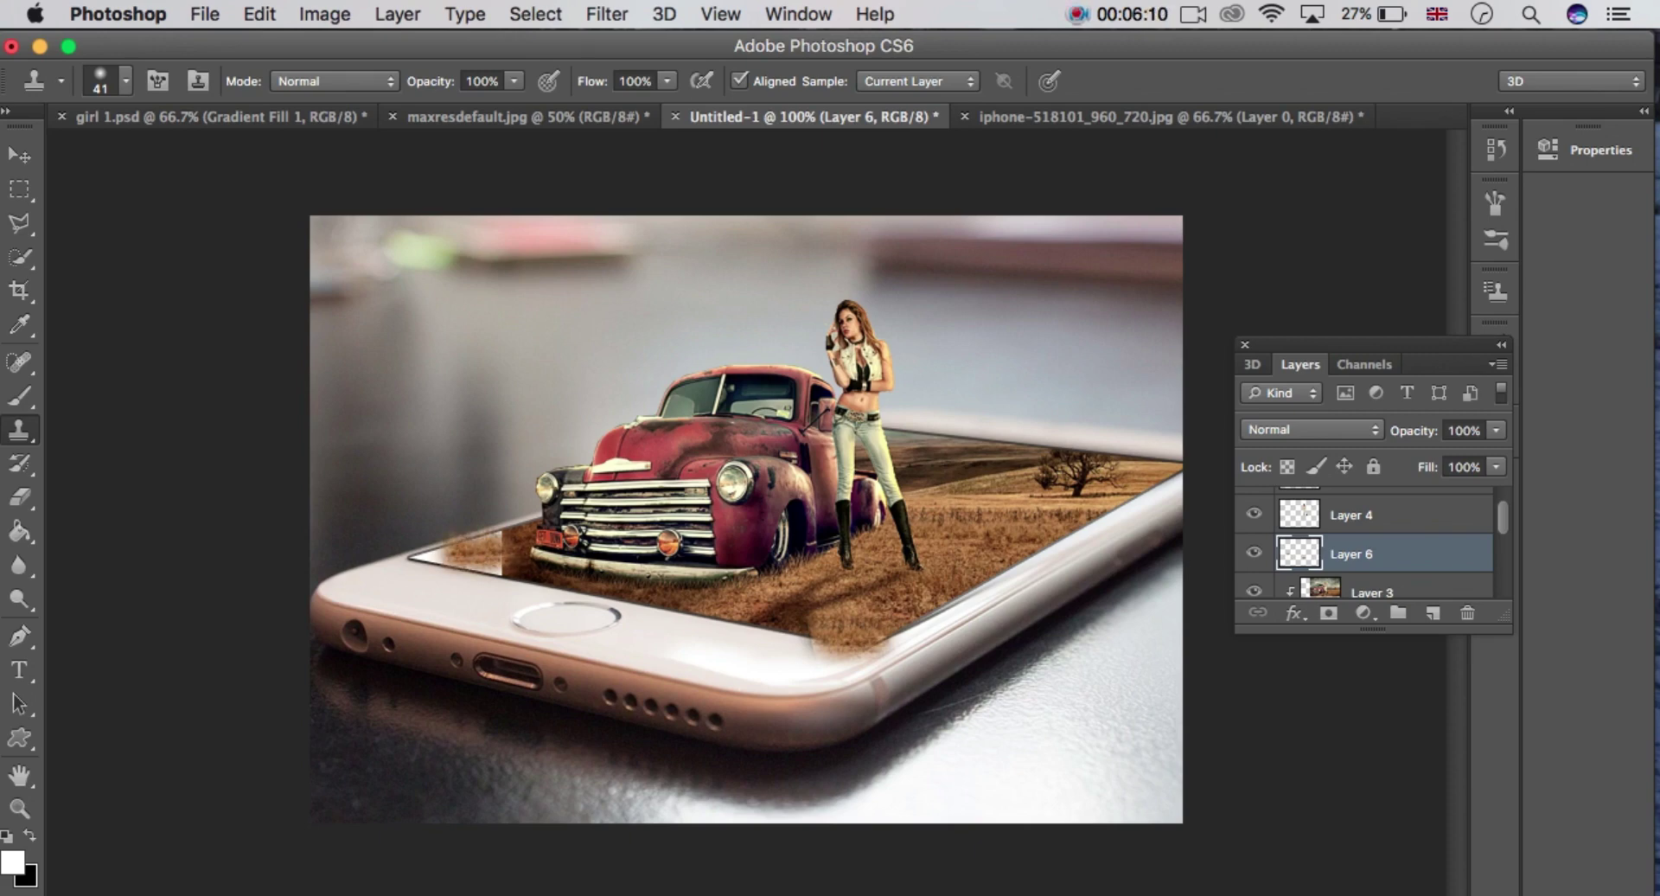
pyautogui.click(545, 574)
pyautogui.click(519, 580)
pyautogui.click(498, 579)
pyautogui.click(493, 576)
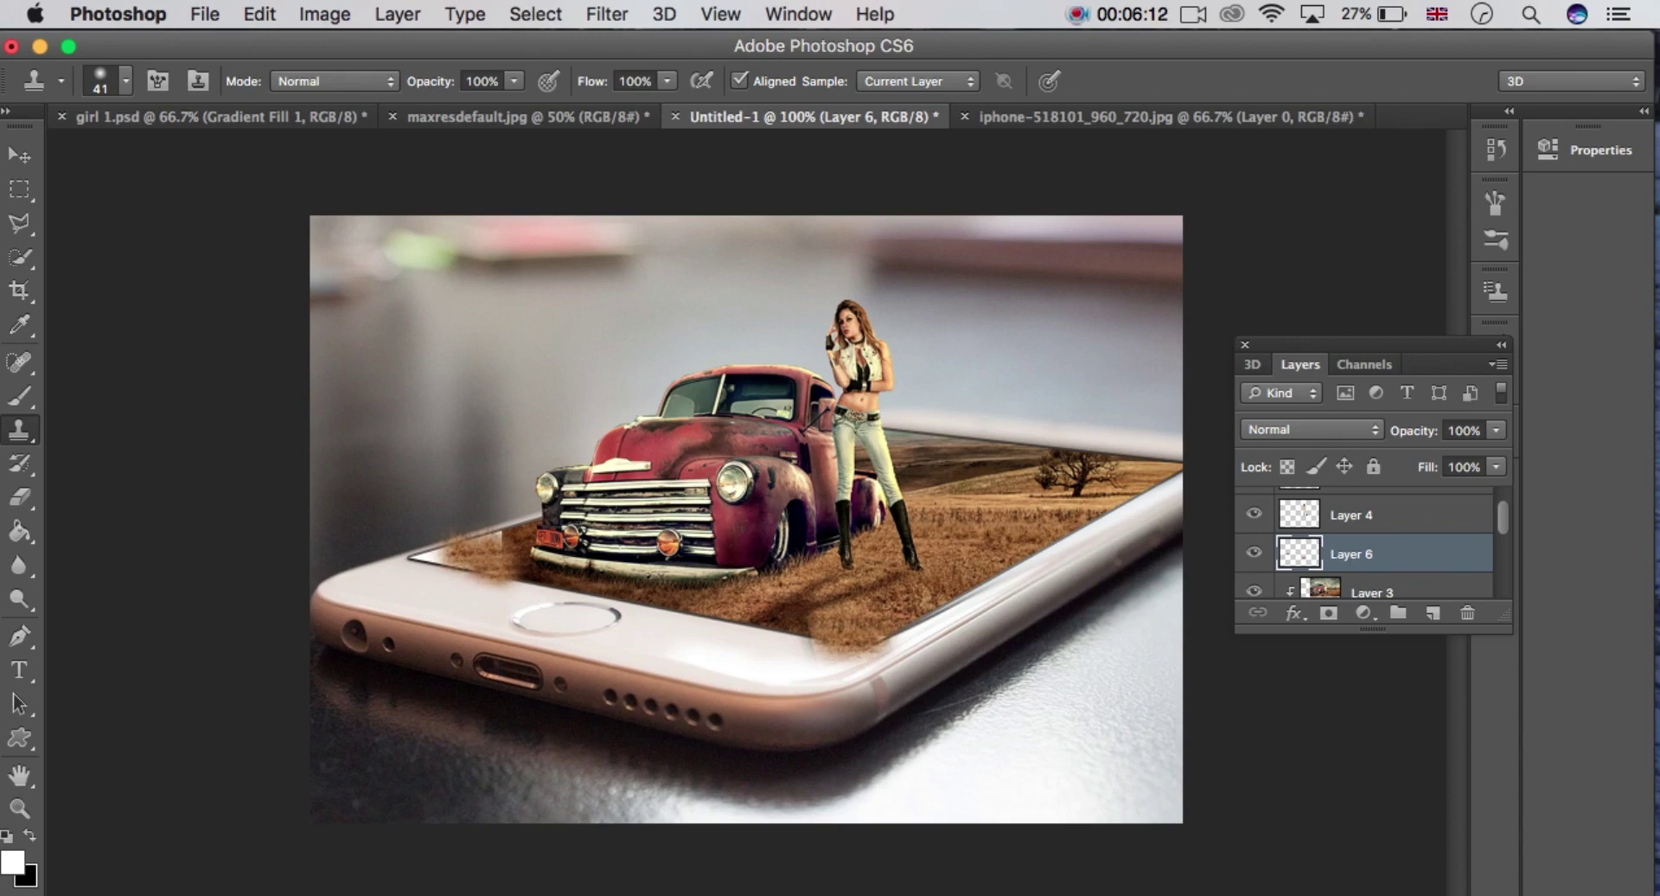
# Extend the cloned grass to the phone screen's far left corner and even out the patch beside the truck.
pyautogui.click(486, 548)
pyautogui.click(506, 536)
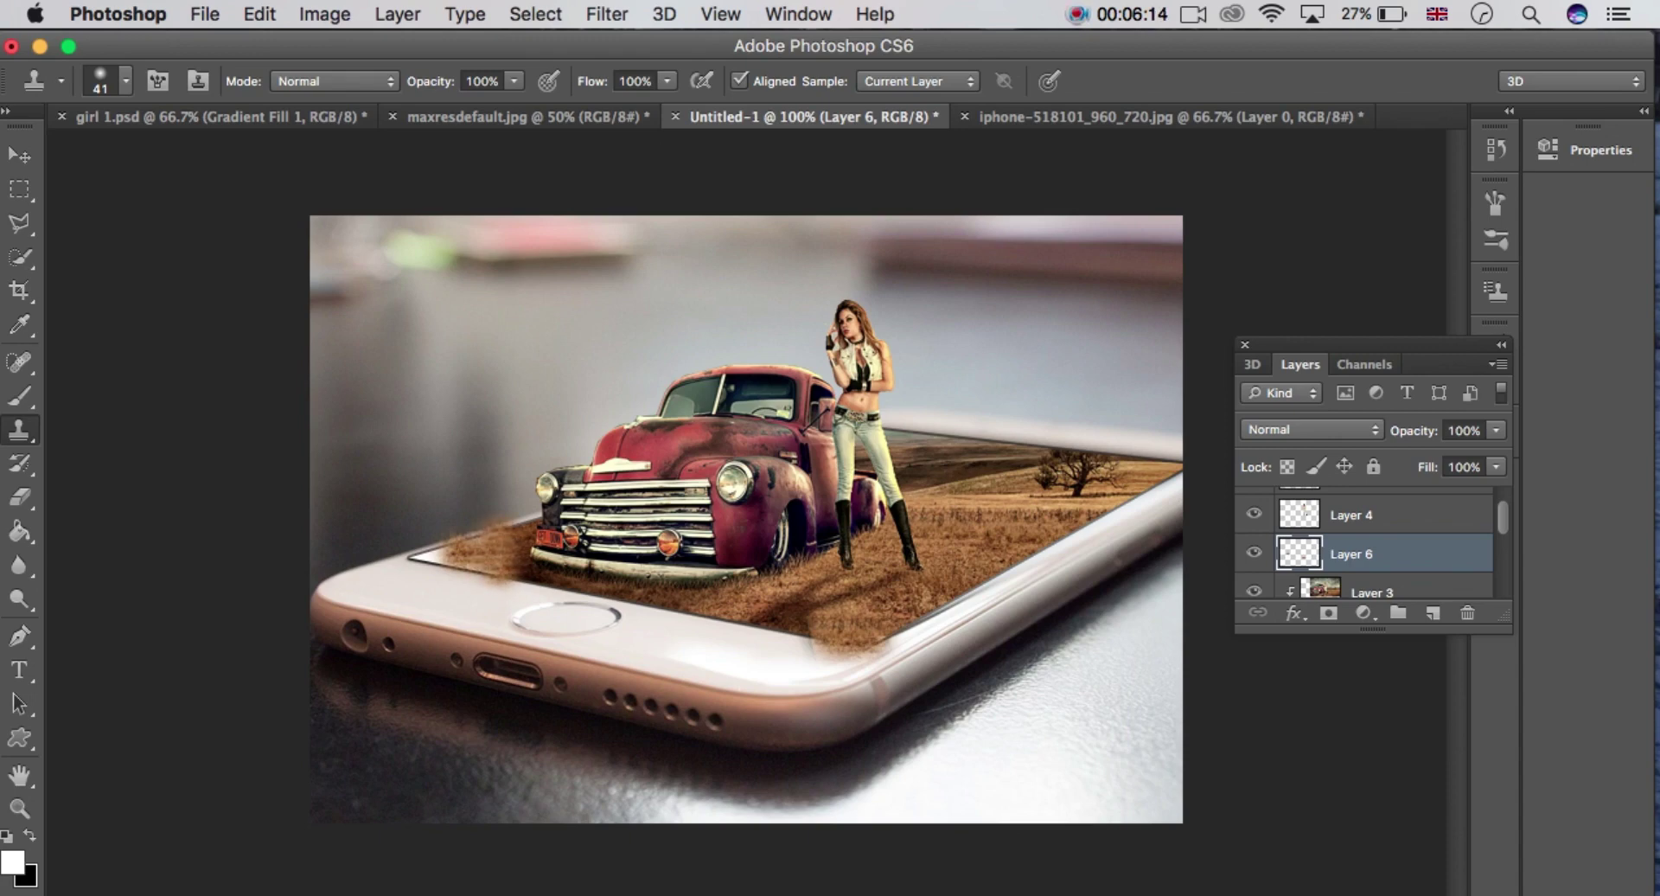
pyautogui.click(446, 558)
pyautogui.click(488, 548)
pyautogui.click(458, 554)
pyautogui.click(449, 560)
pyautogui.click(434, 554)
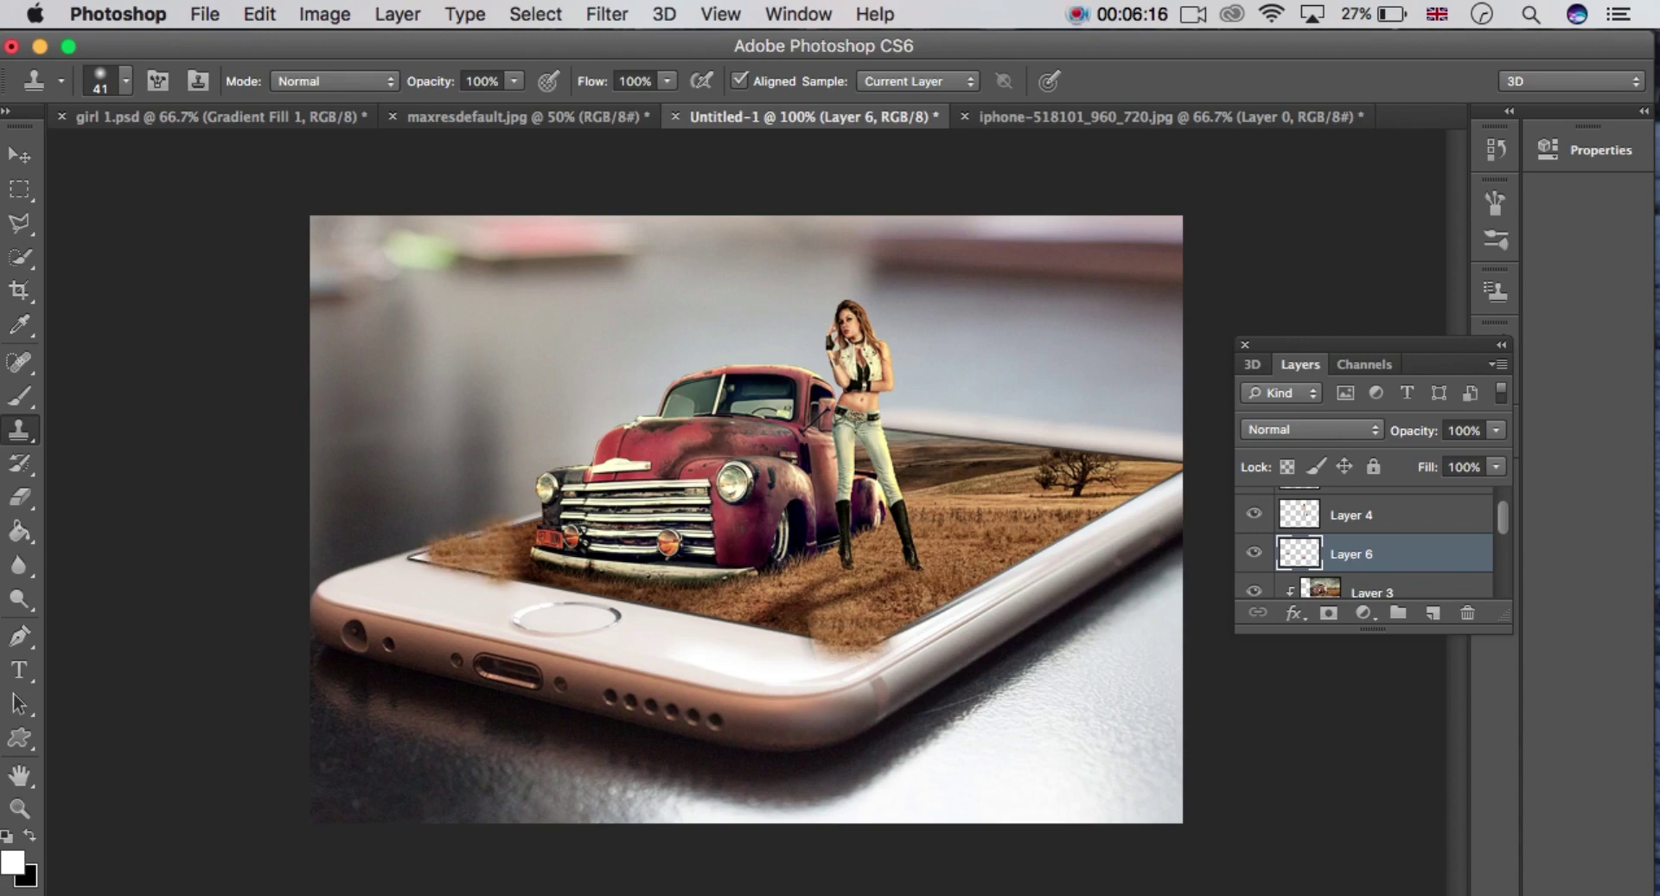
pyautogui.click(427, 553)
pyautogui.click(425, 552)
pyautogui.click(416, 551)
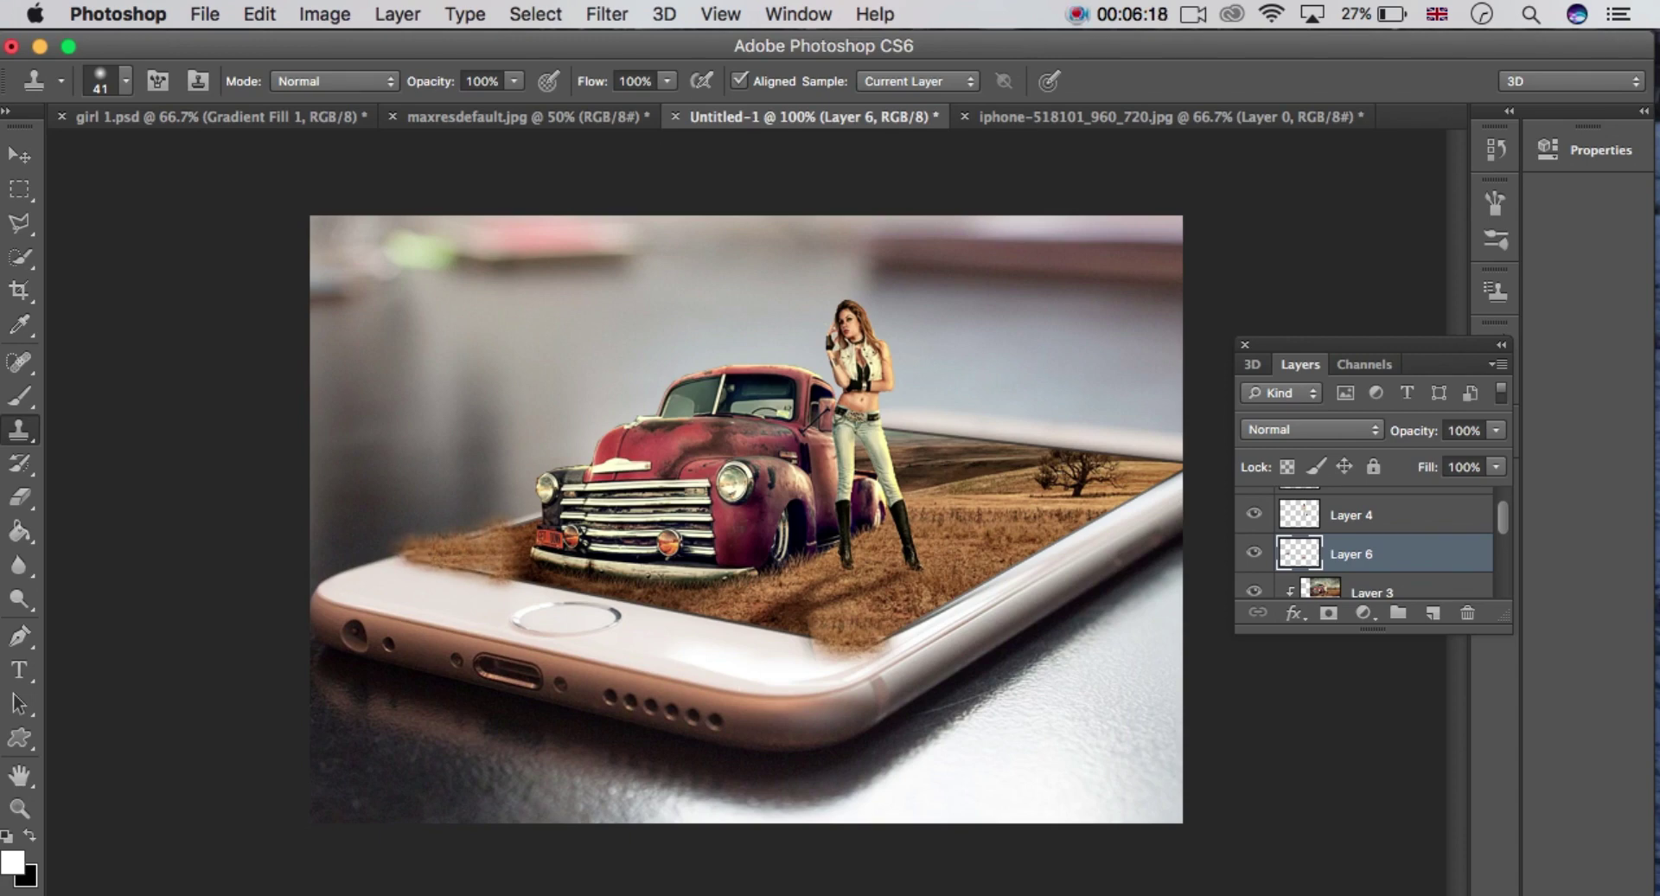
pyautogui.click(408, 556)
pyautogui.click(515, 545)
pyautogui.click(517, 538)
pyautogui.click(480, 574)
# Place Layer 6 beneath Layer 3, clipped to the phone screen shape, and blend Layer 3's left edge into the cloned grass.
pyautogui.moveTo(1352, 554)
pyautogui.mouseDown()
pyautogui.moveTo(1356, 588)
pyautogui.moveTo(1353, 511)
pyautogui.mouseUp()
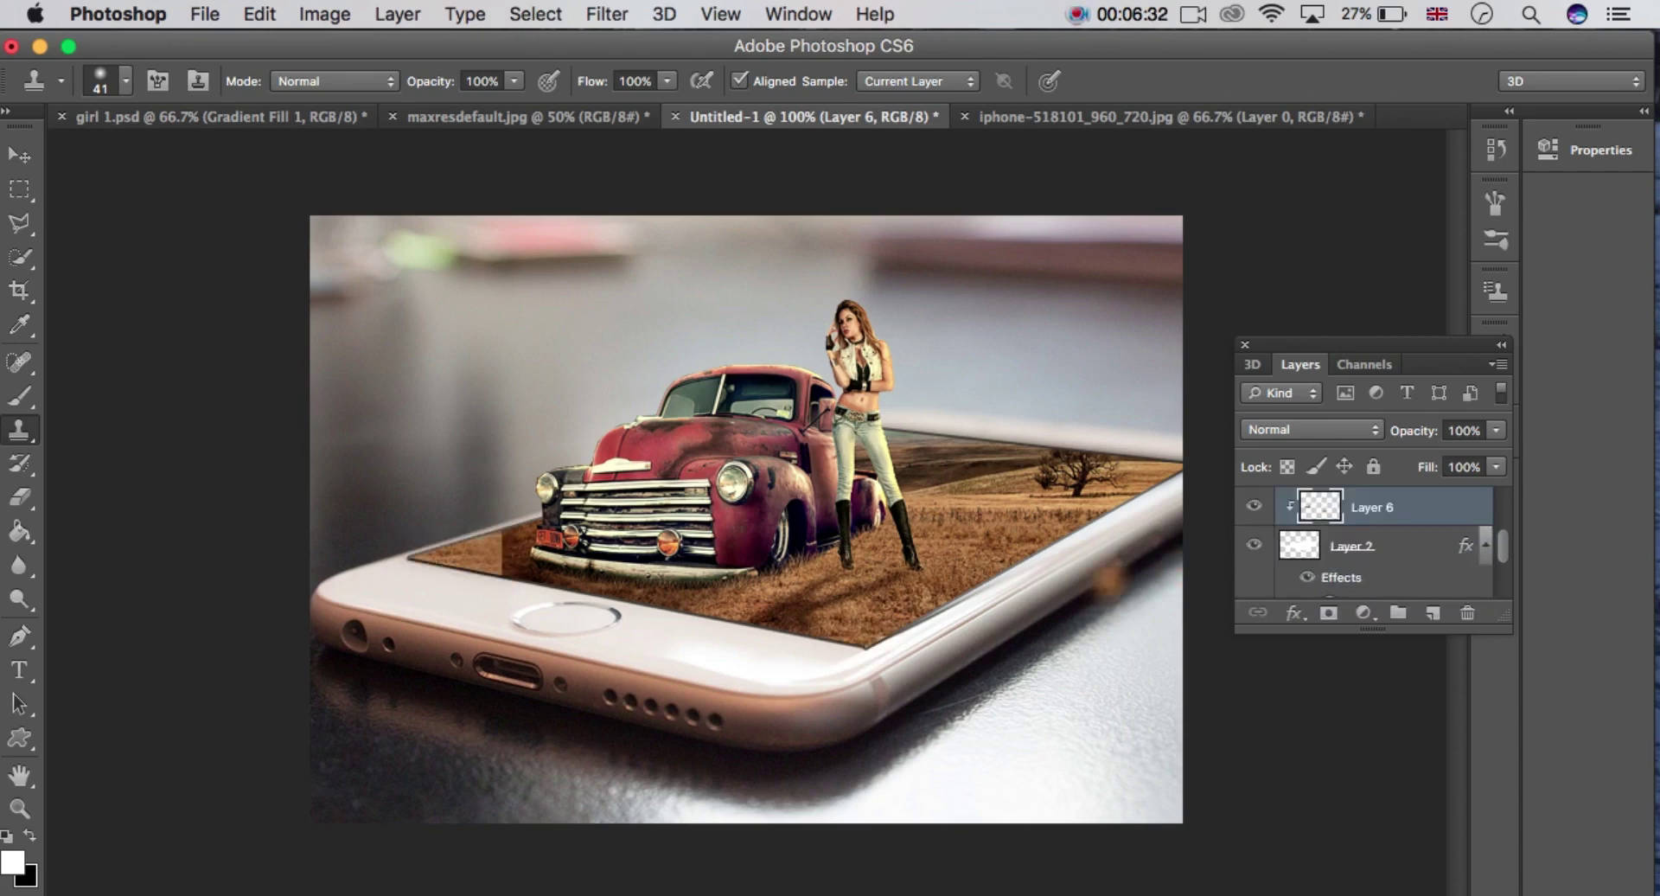
pyautogui.click(1173, 595)
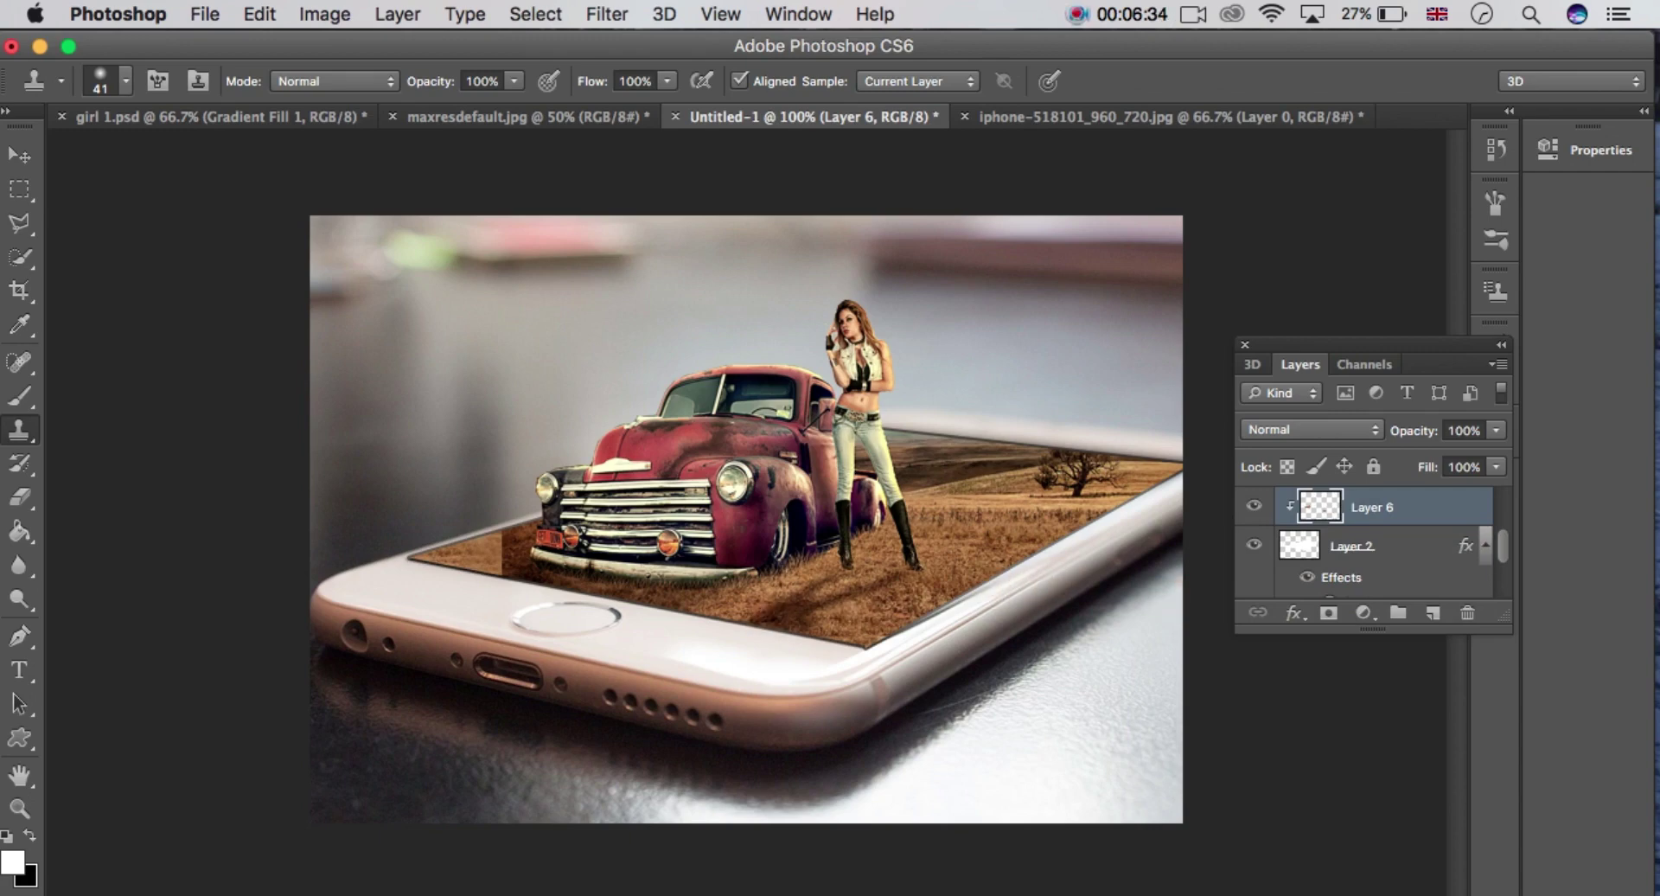
pyautogui.scroll(2, 1373, 541)
pyautogui.click(1372, 536)
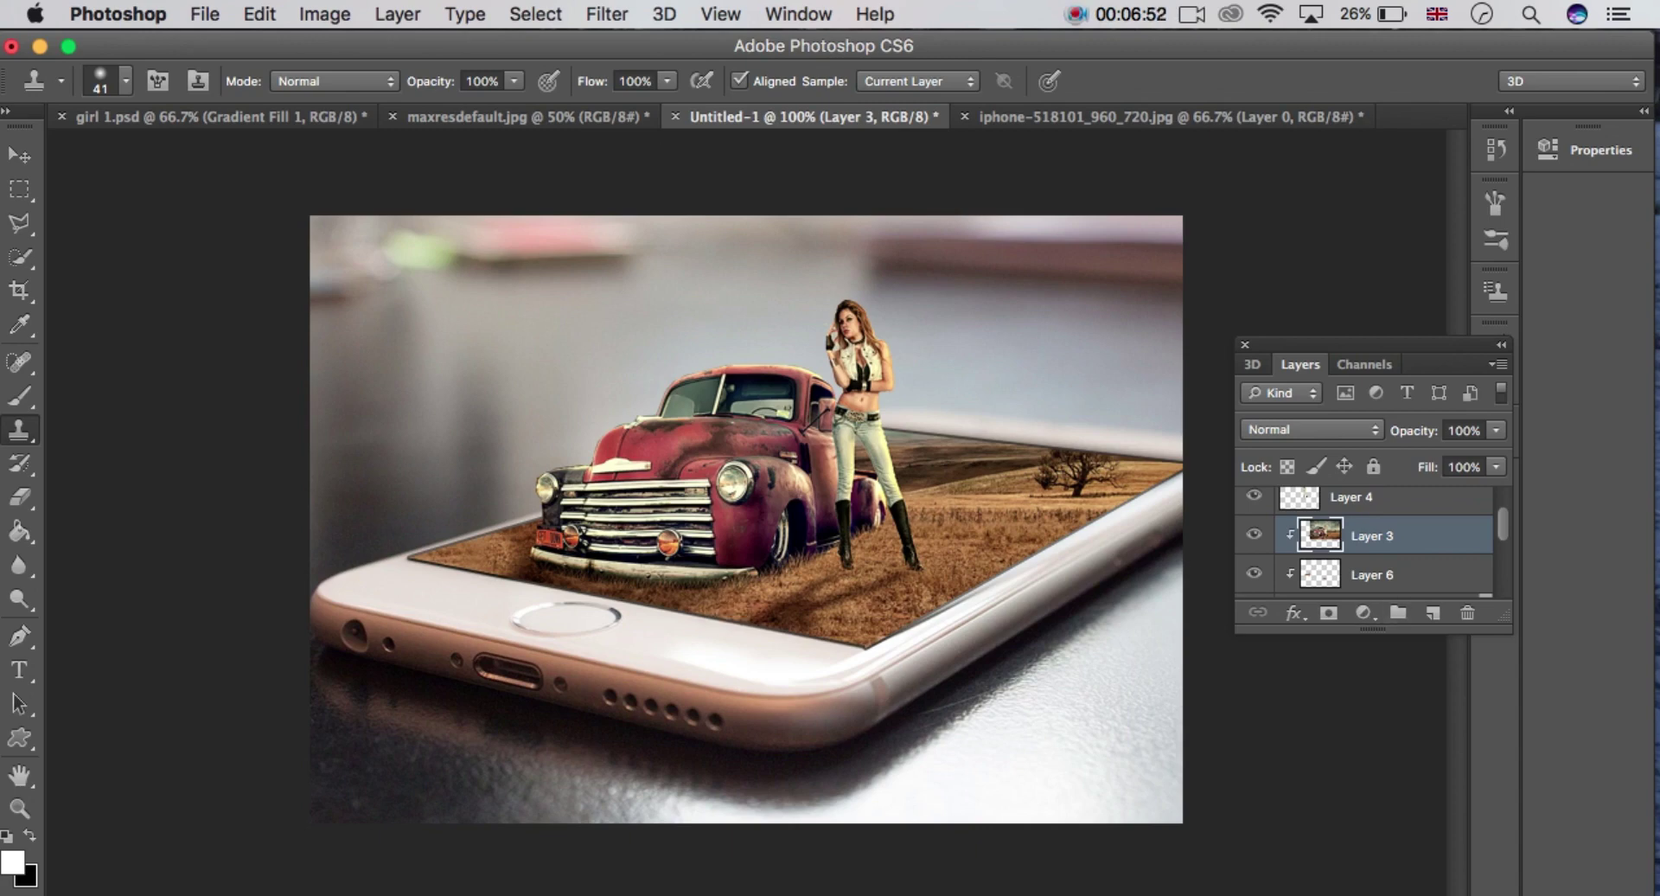
# Add a new layer above Layer 5 and turn it into a Gradient fill layer.
pyautogui.scroll(1, 1364, 541)
pyautogui.click(1383, 507)
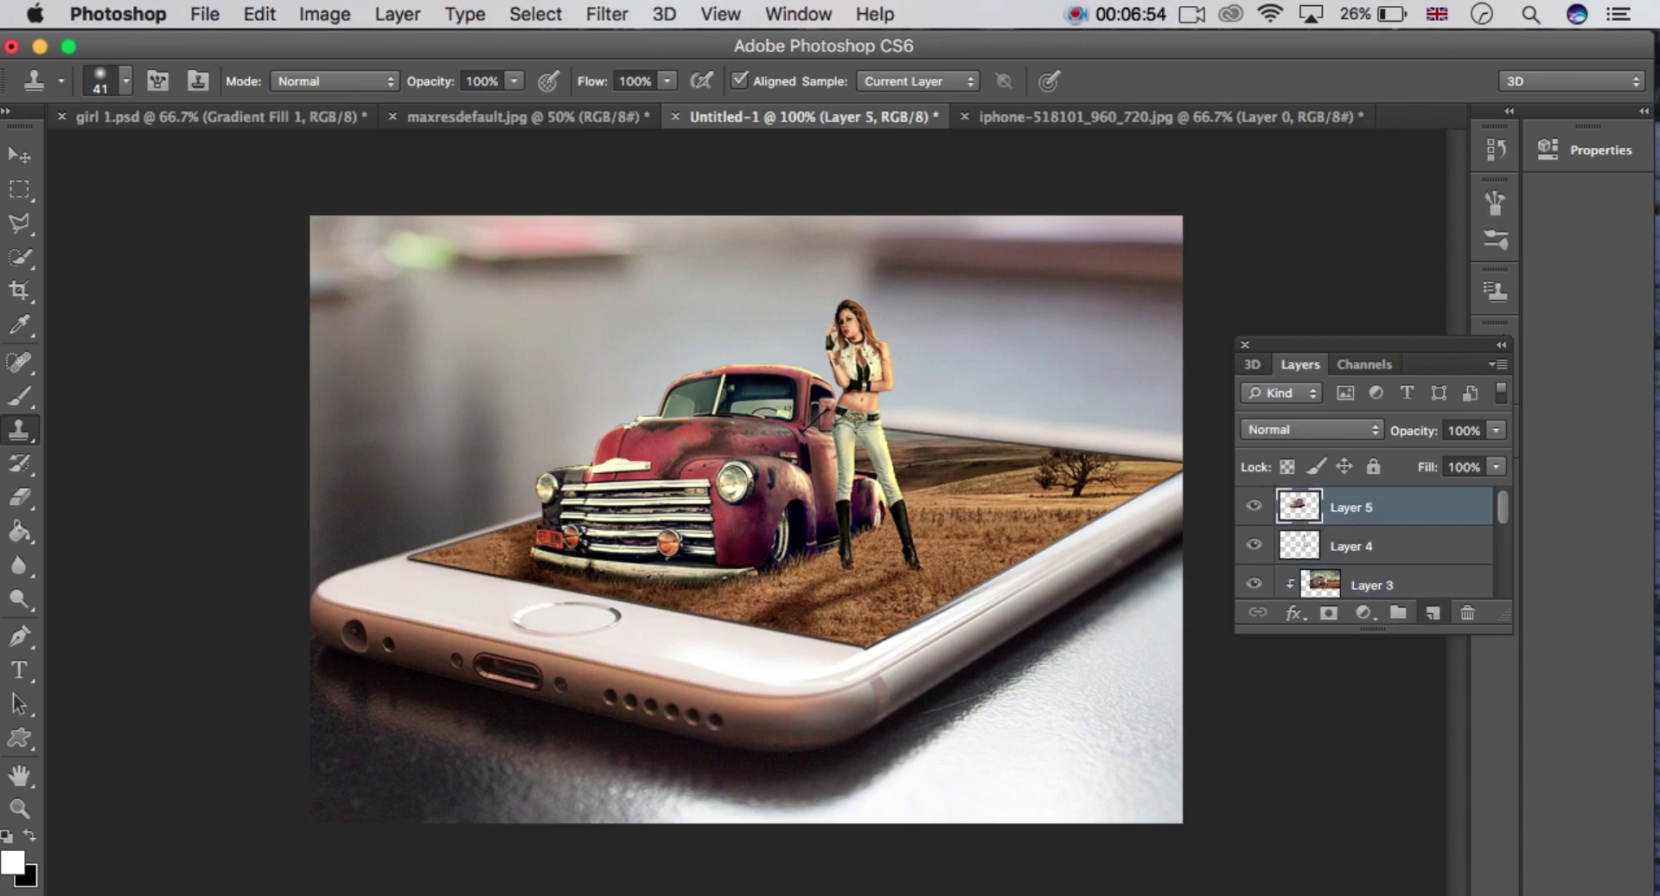
pyautogui.click(1433, 613)
pyautogui.click(1363, 612)
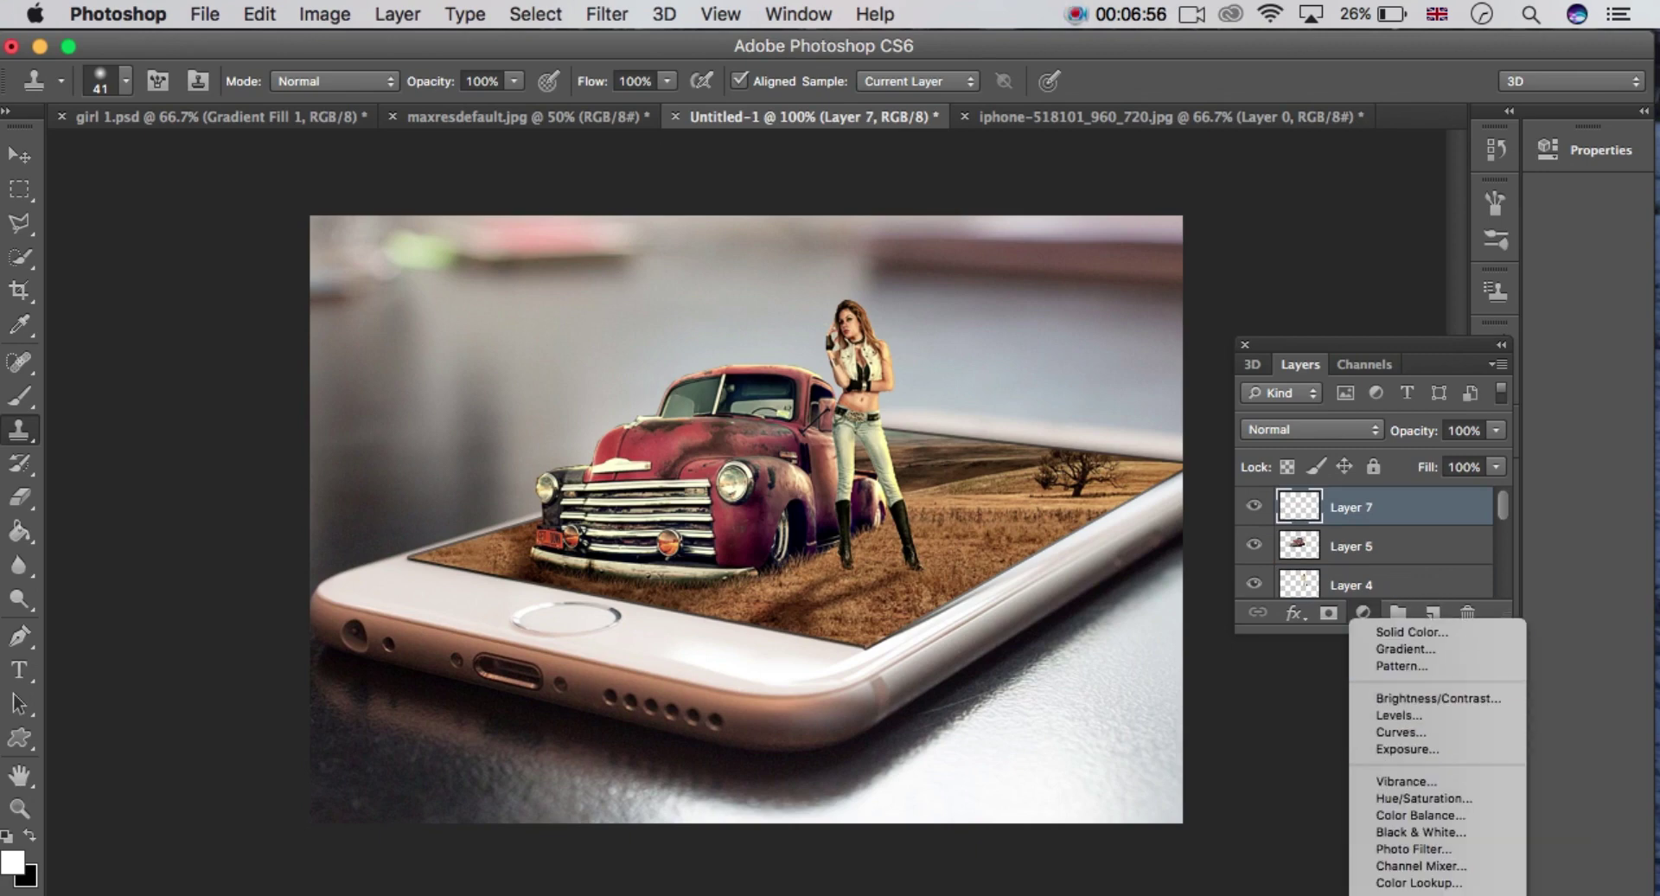
pyautogui.click(1406, 649)
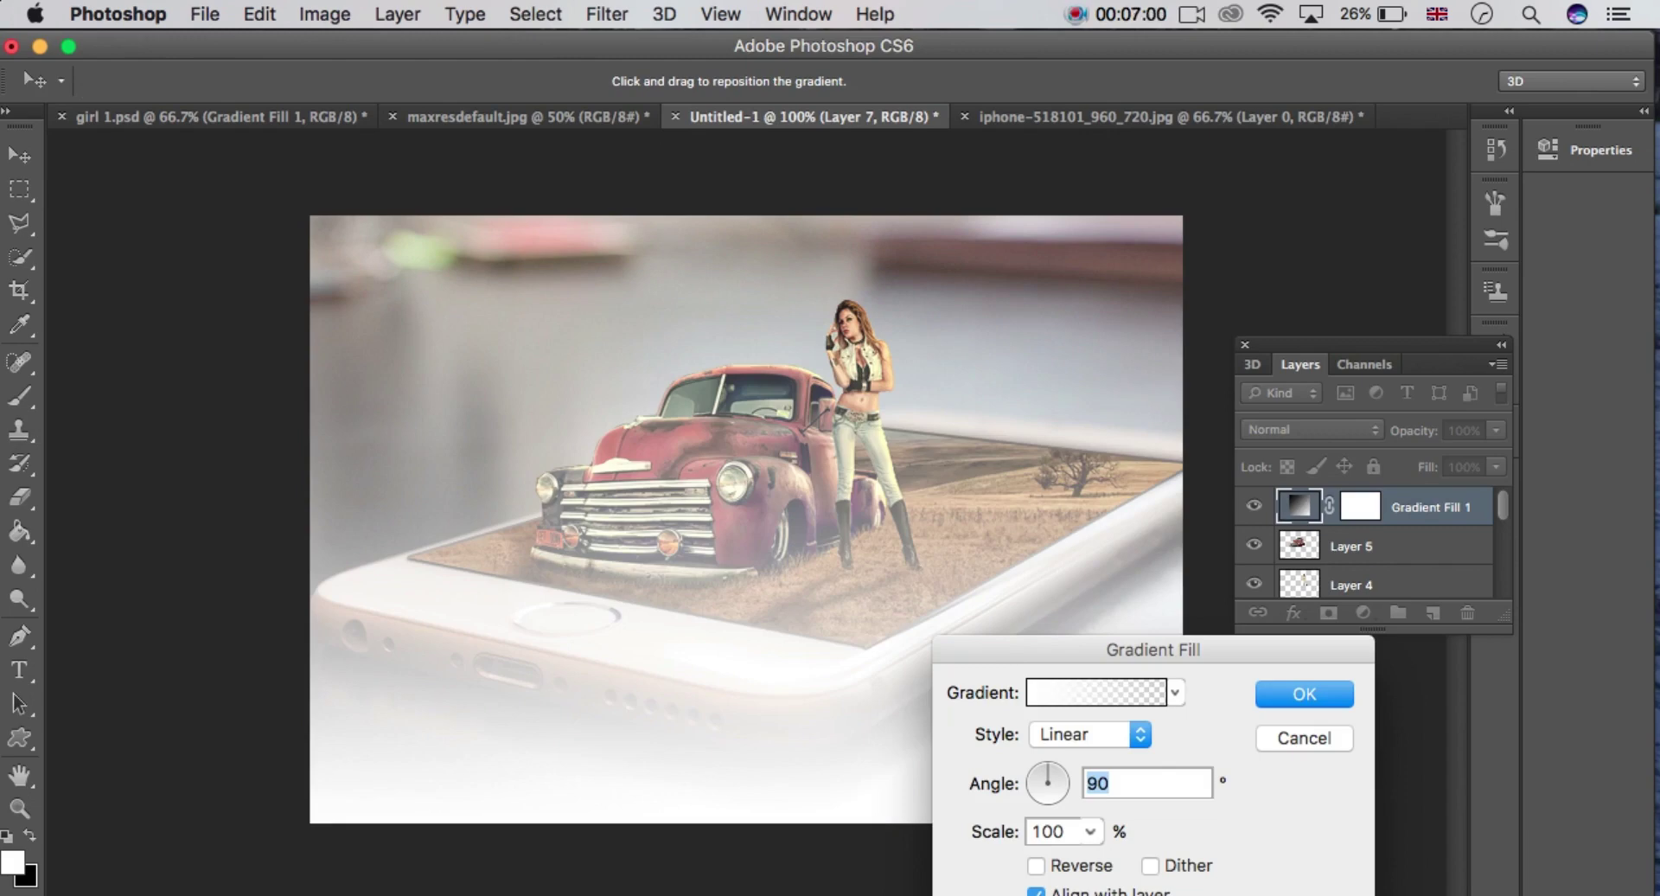
# Set the starting colour stop of the color-to-transparent gradient to orange #d1952d.
pyautogui.click(1096, 691)
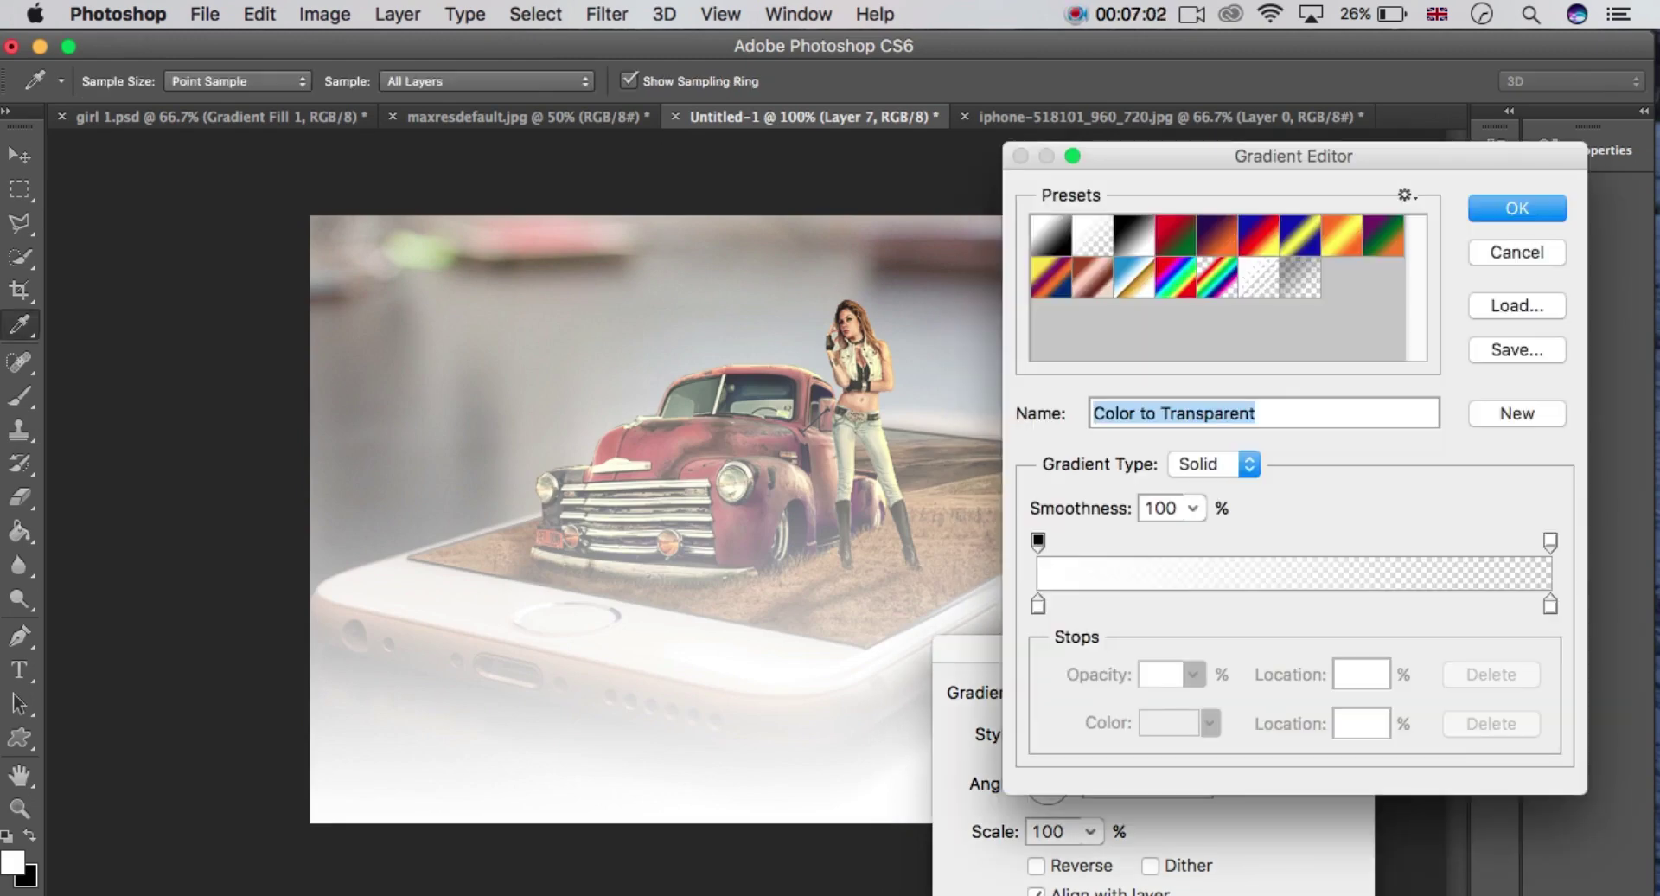
pyautogui.click(1038, 604)
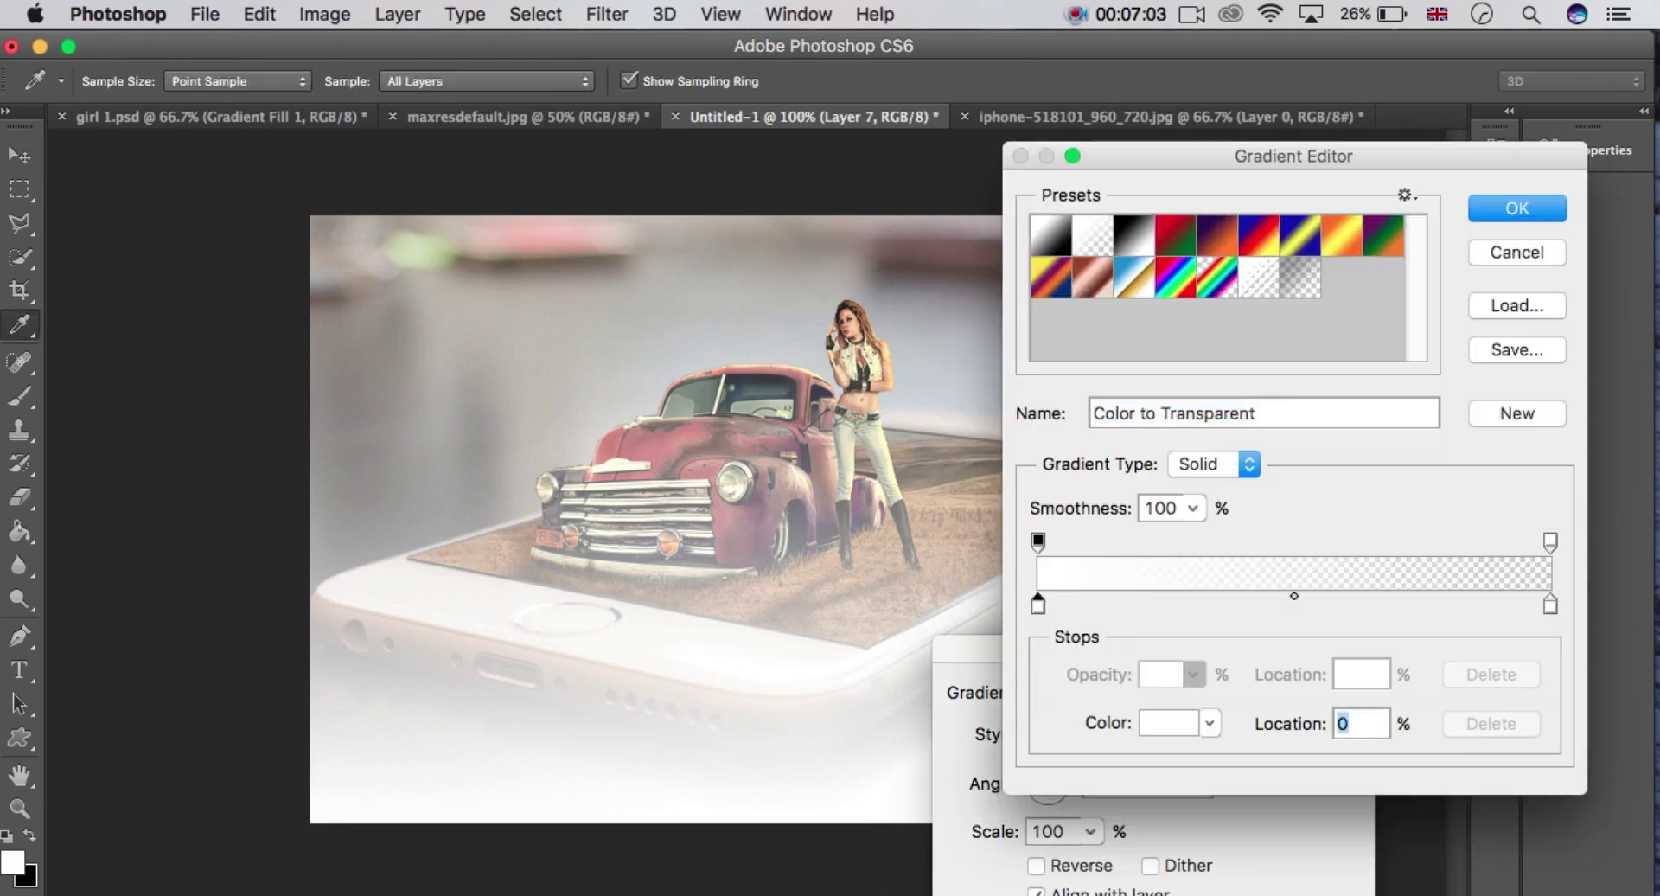
pyautogui.click(1168, 723)
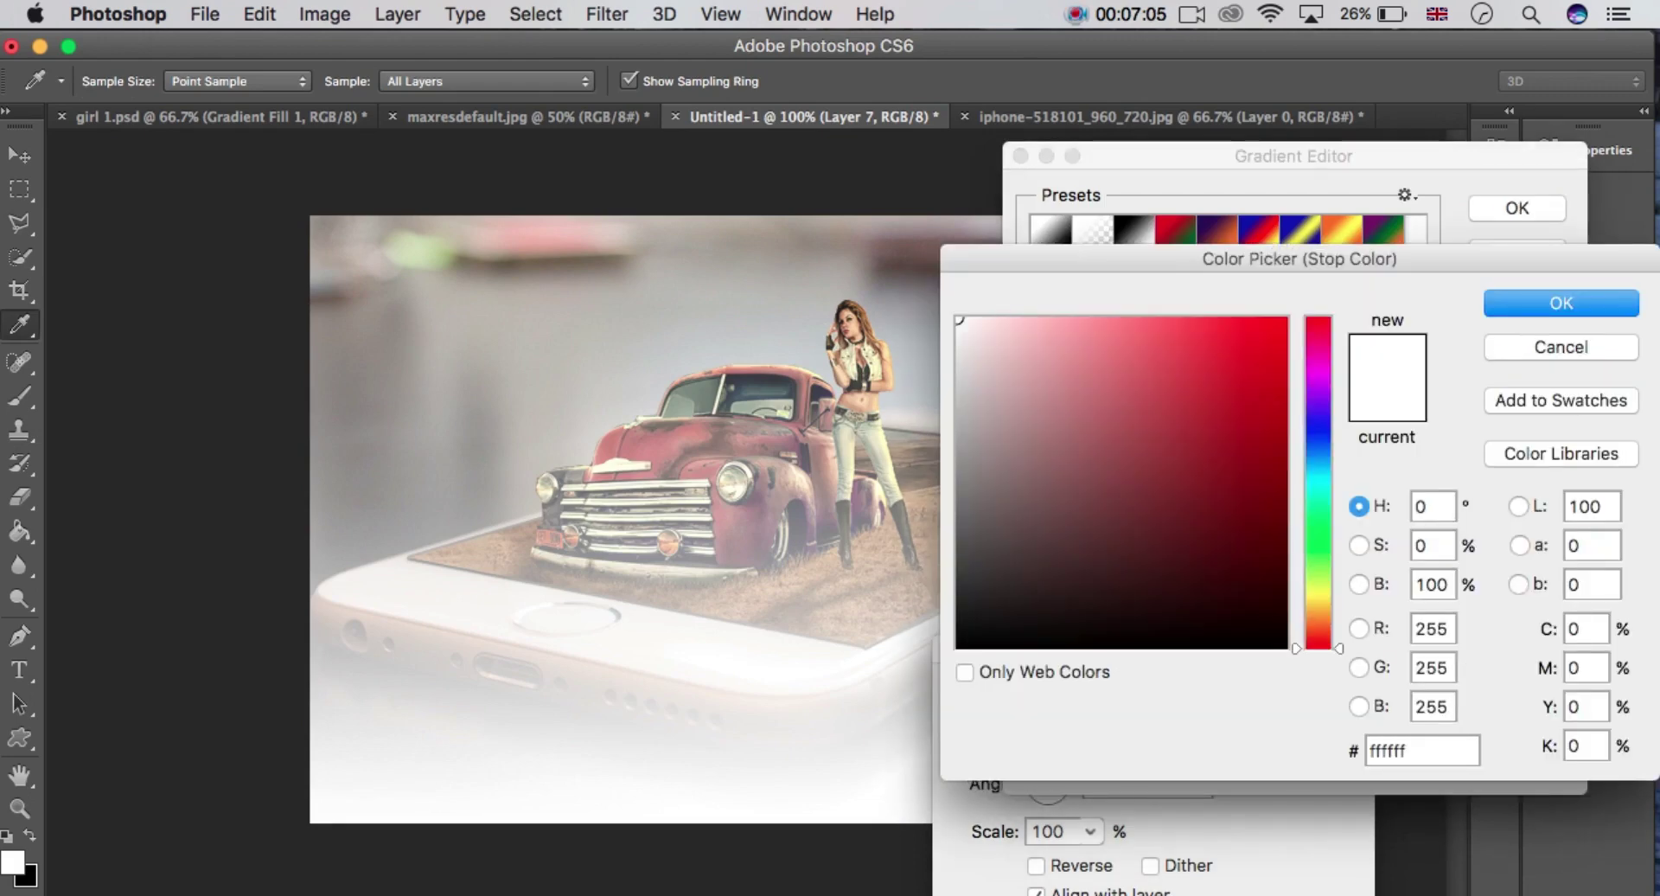
pyautogui.moveTo(1318, 647); pyautogui.dragTo(1315, 613)
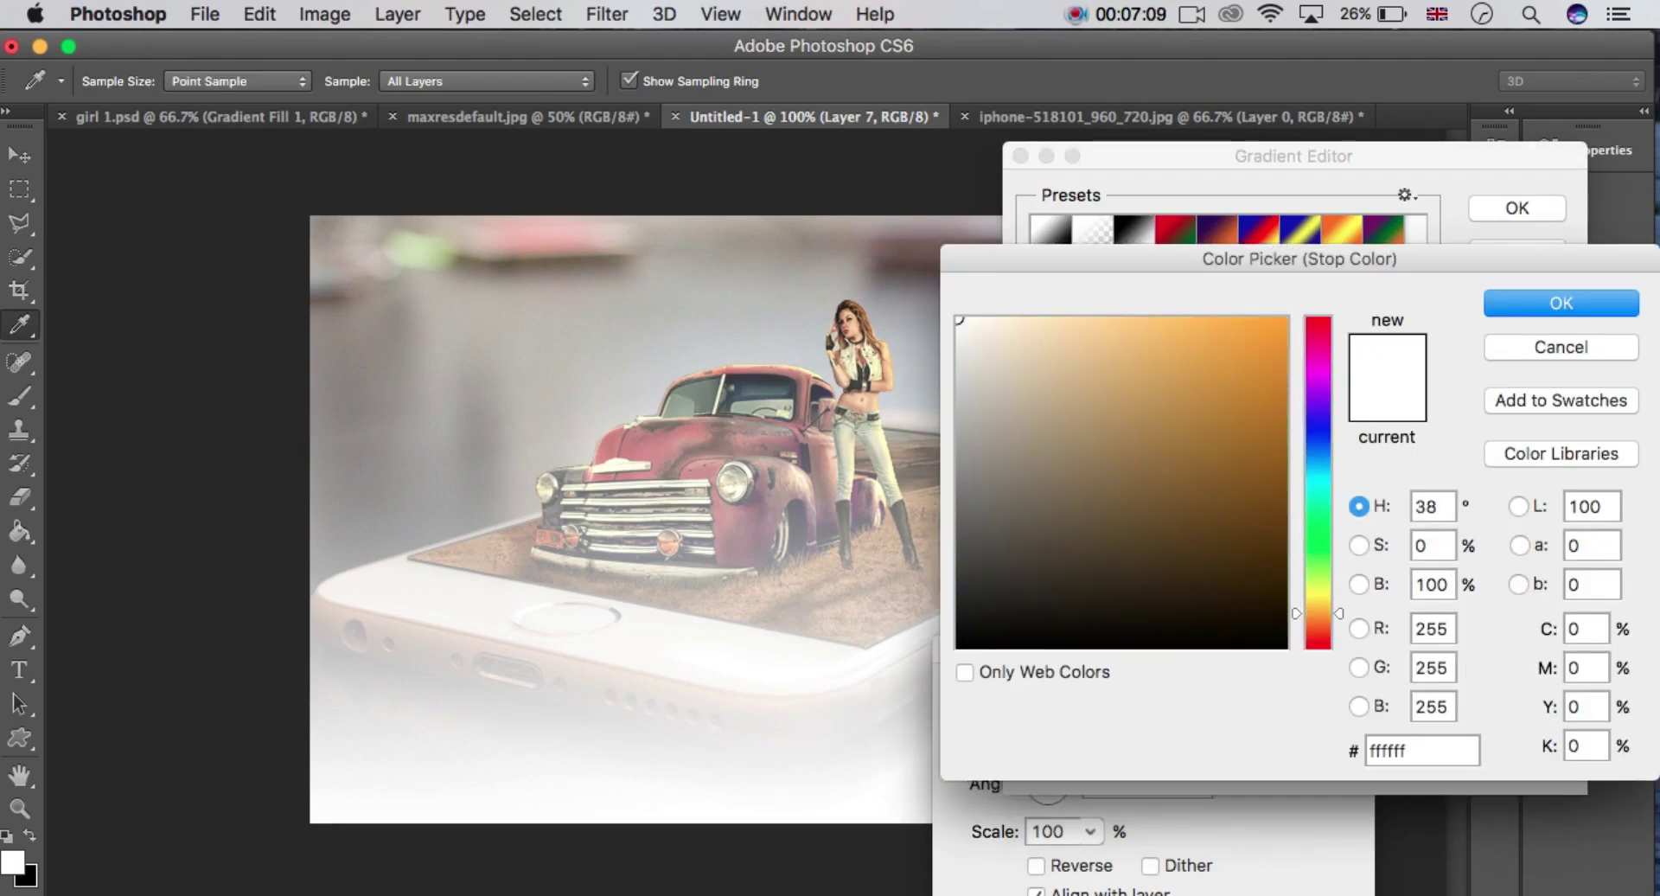
pyautogui.moveTo(1154, 322); pyautogui.dragTo(1216, 377)
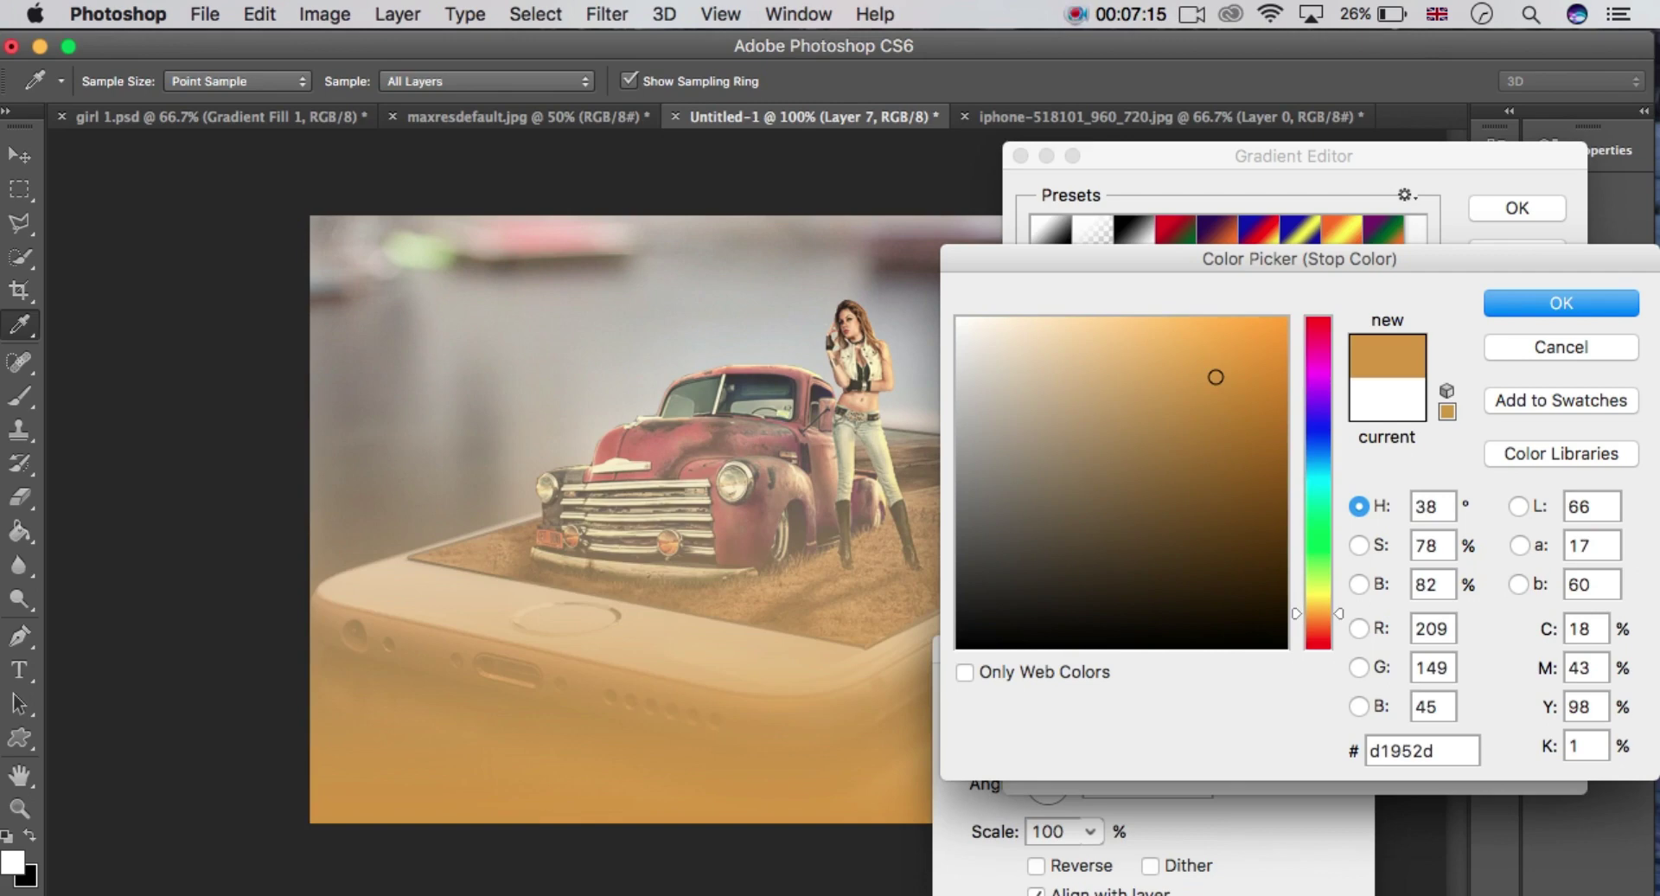
pyautogui.press('Return')
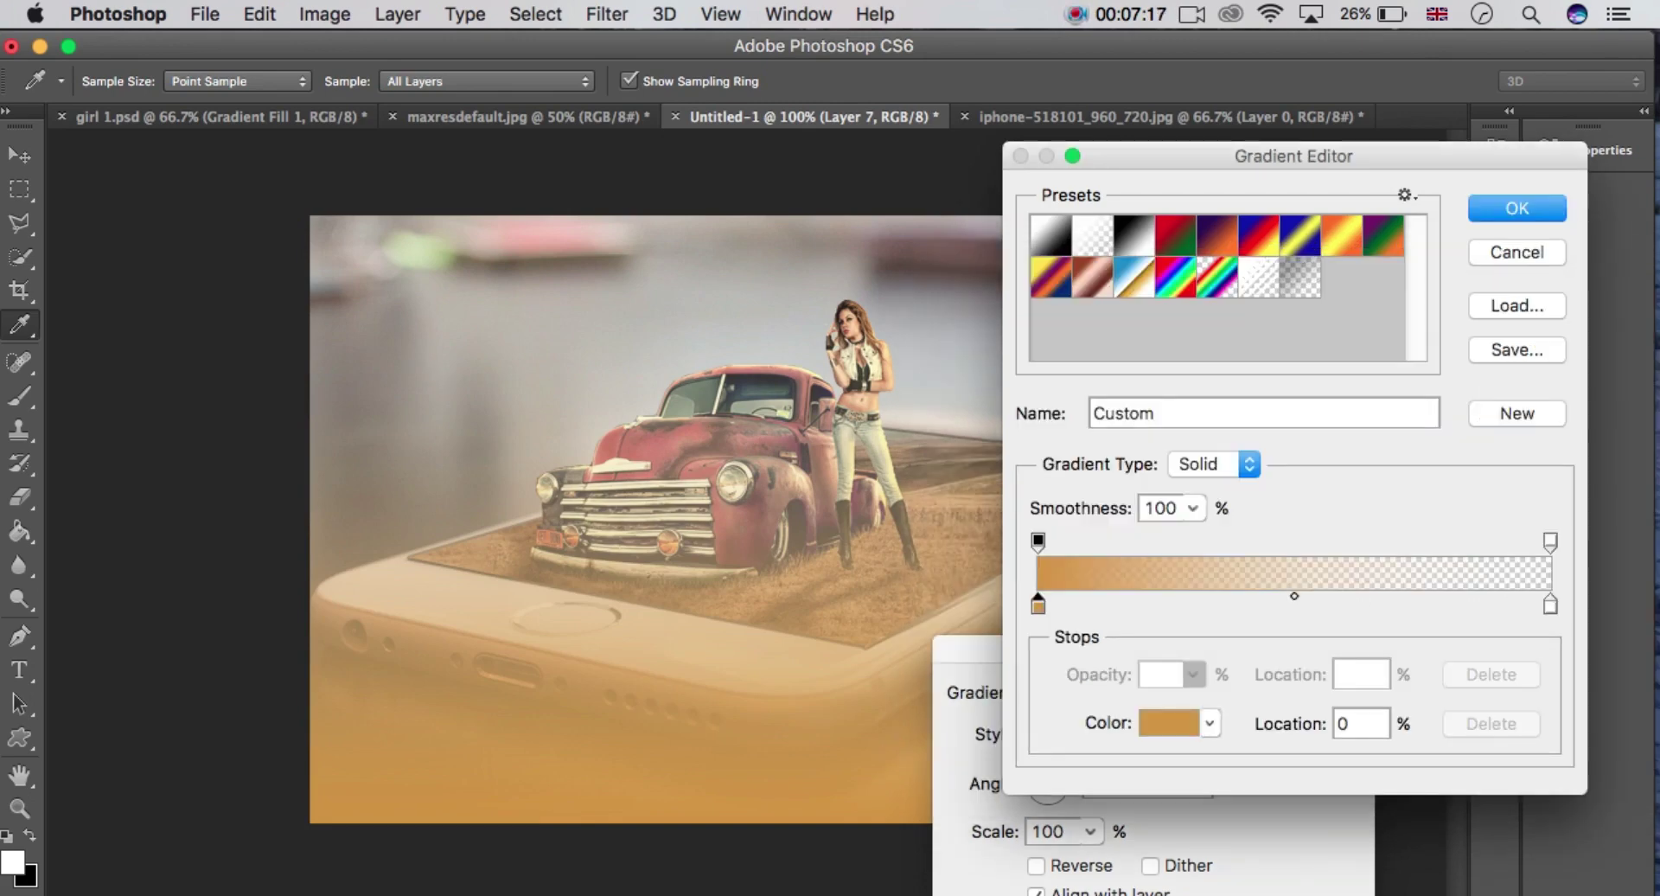
pyautogui.press('Return')
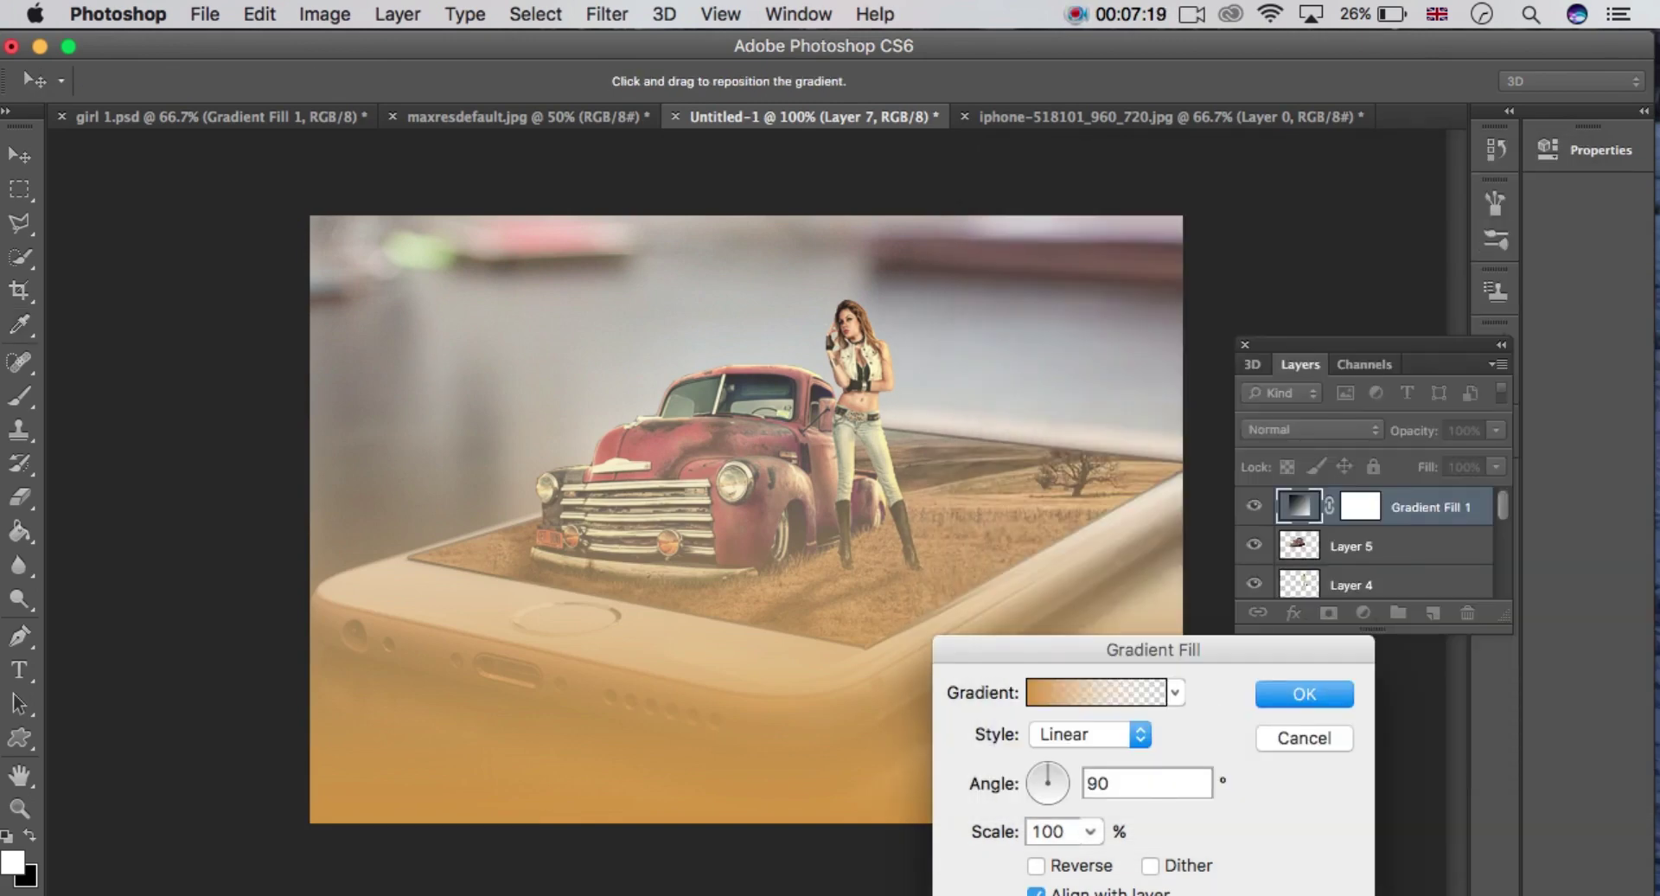
# Change the gradient style to Radial and move its centre to the upper right area of the photo.
pyautogui.click(1089, 734)
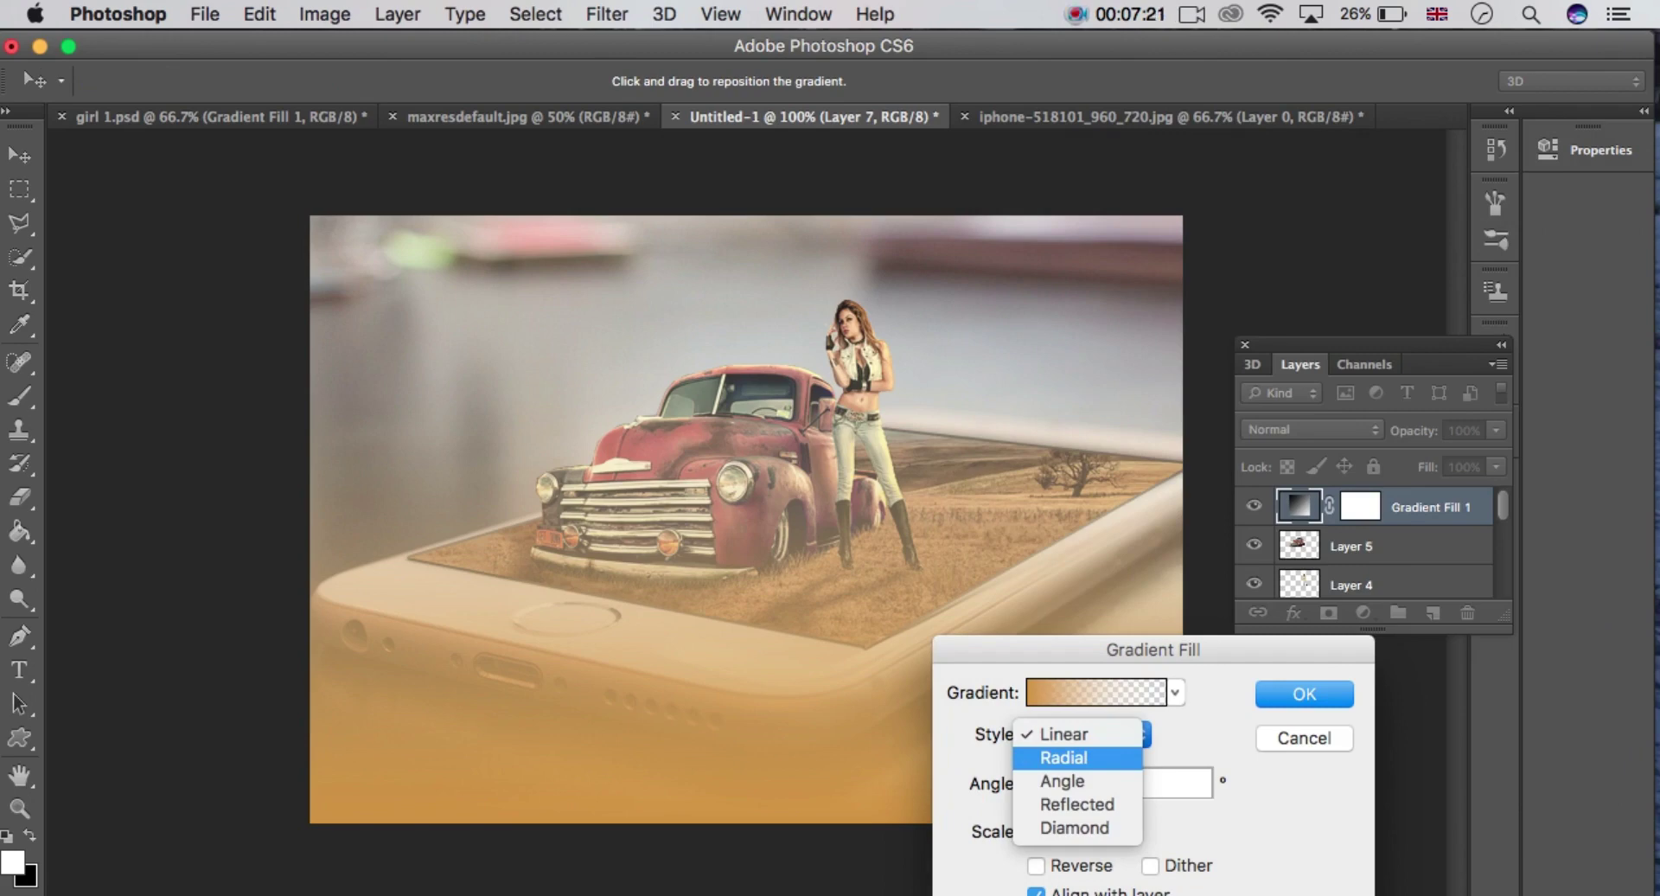
pyautogui.click(1063, 758)
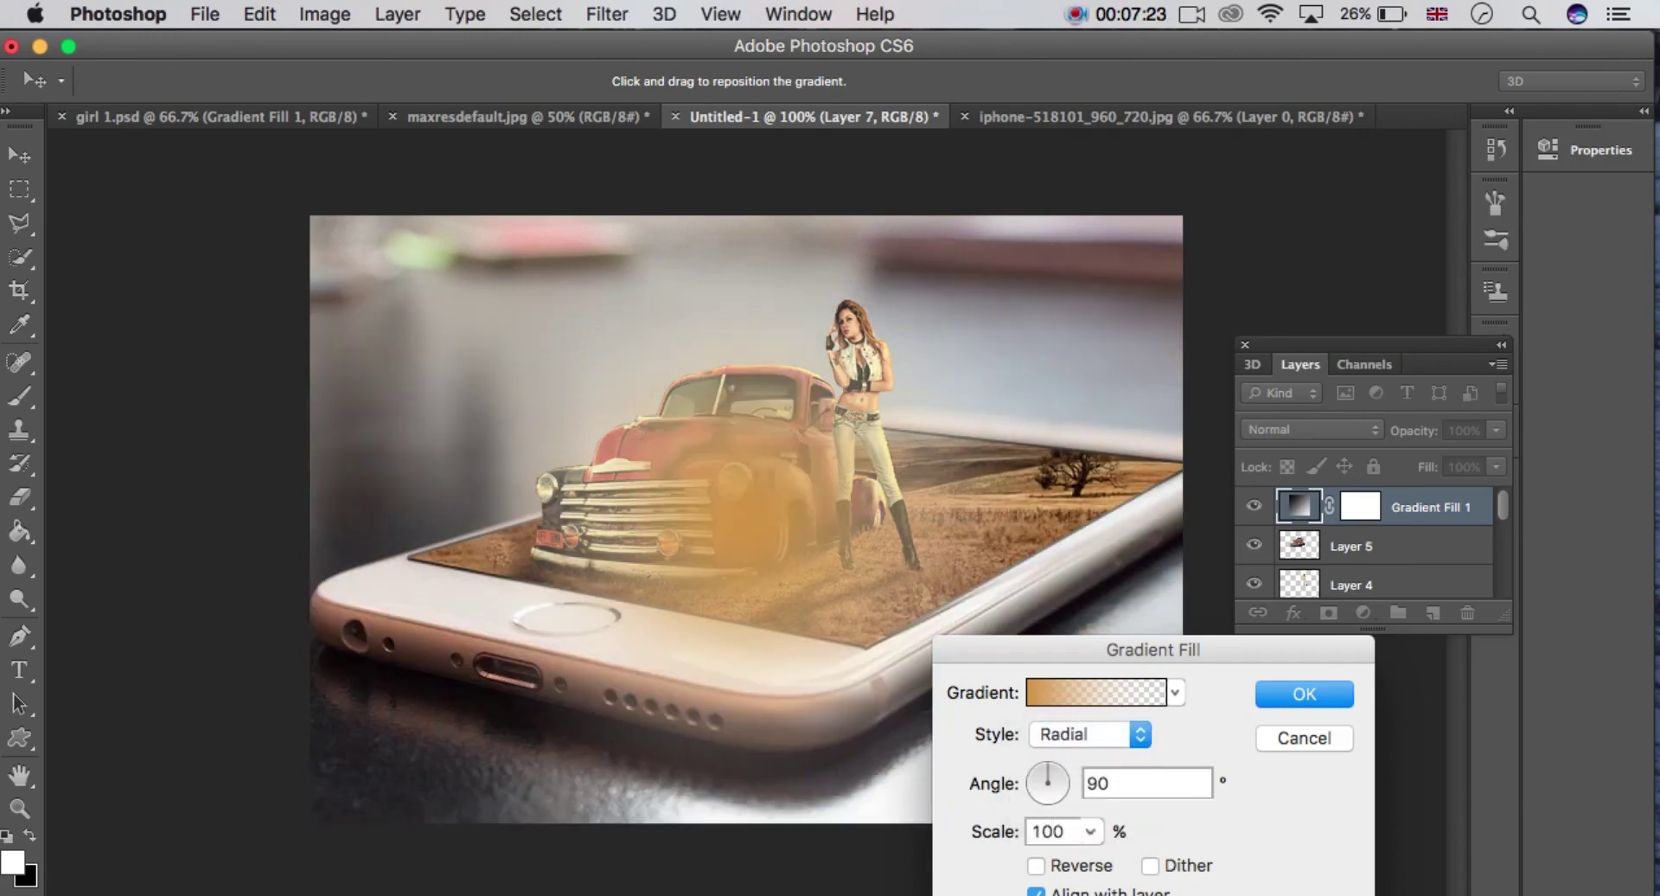
pyautogui.moveTo(746, 517); pyautogui.dragTo(1092, 273)
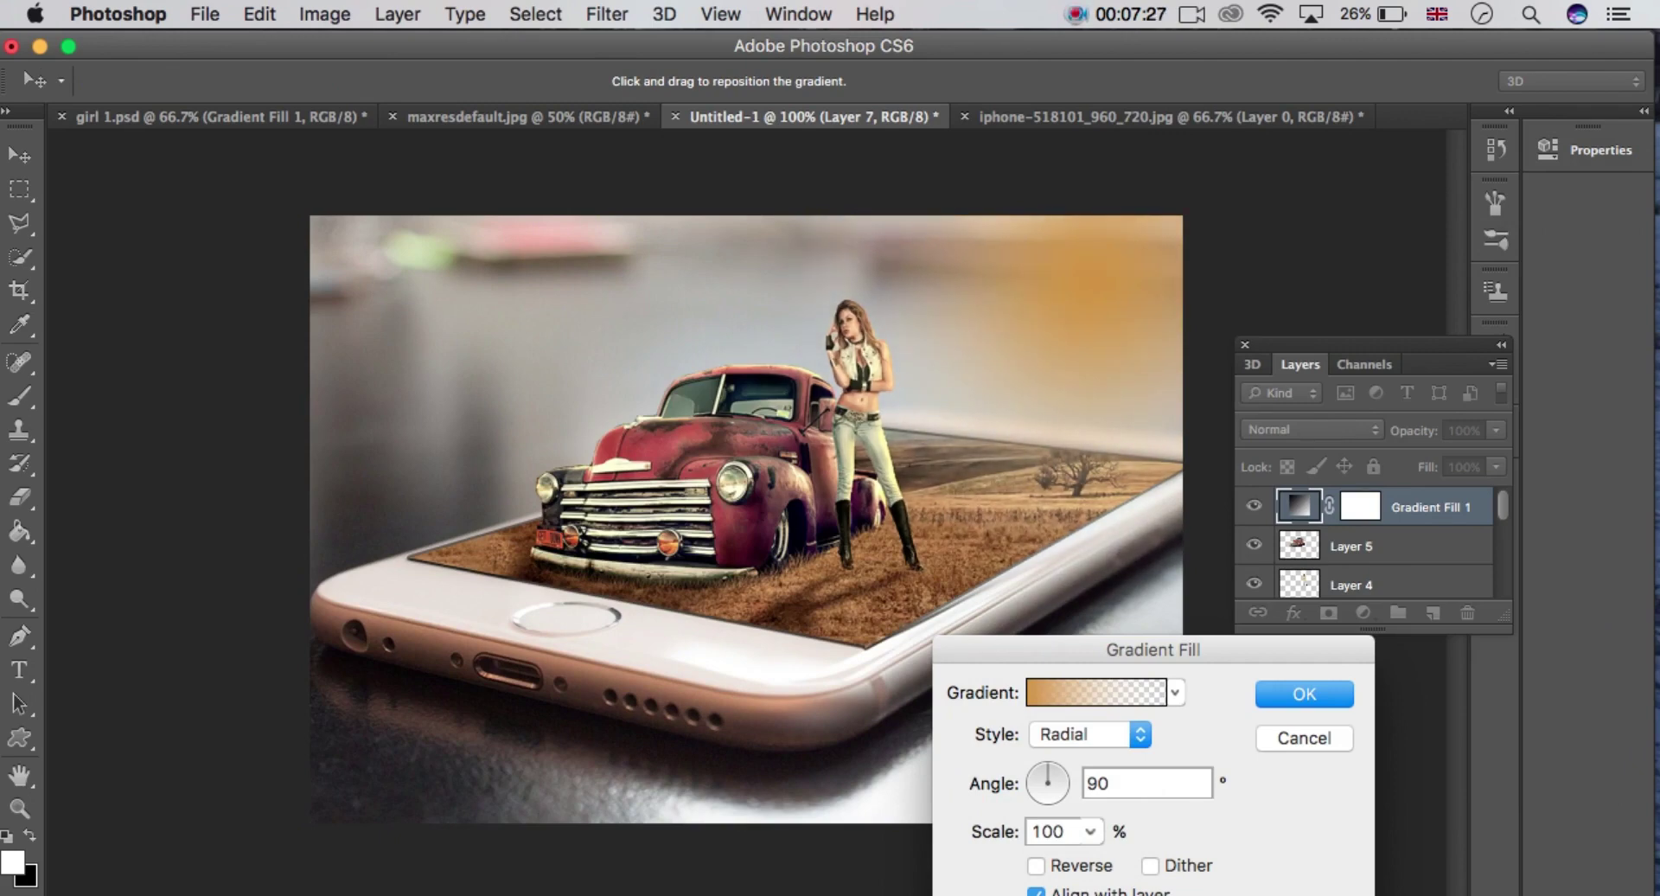
# Scale the radial gradient to 361% and set the gradient fill layer's blend mode to Soft Light.
pyautogui.click(1090, 831)
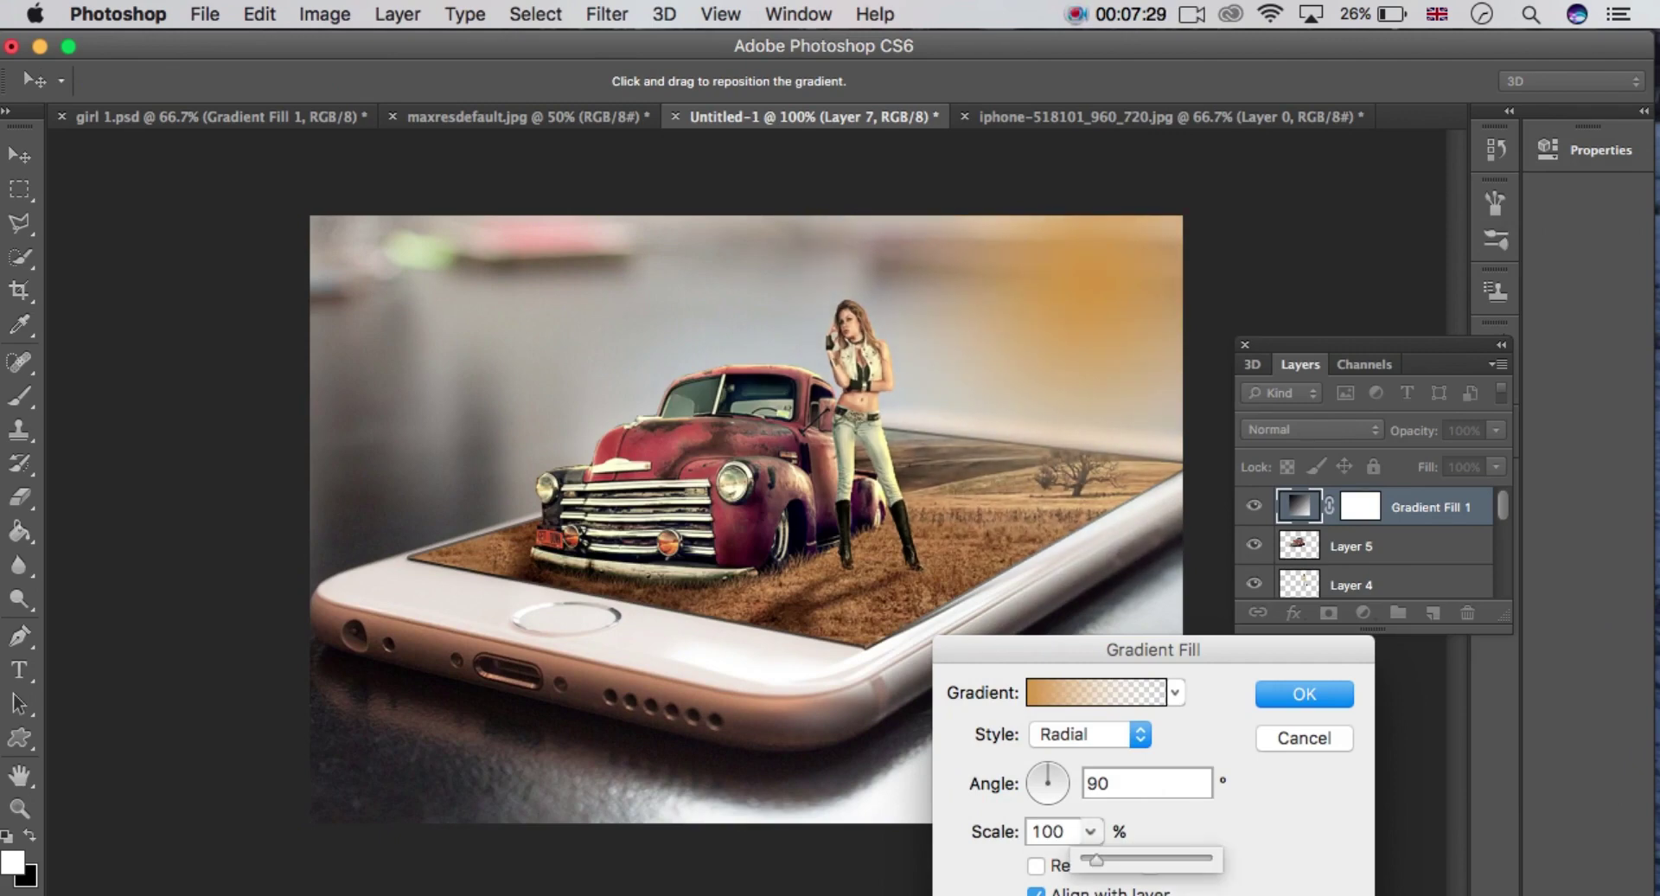
pyautogui.moveTo(1097, 859); pyautogui.dragTo(1129, 859)
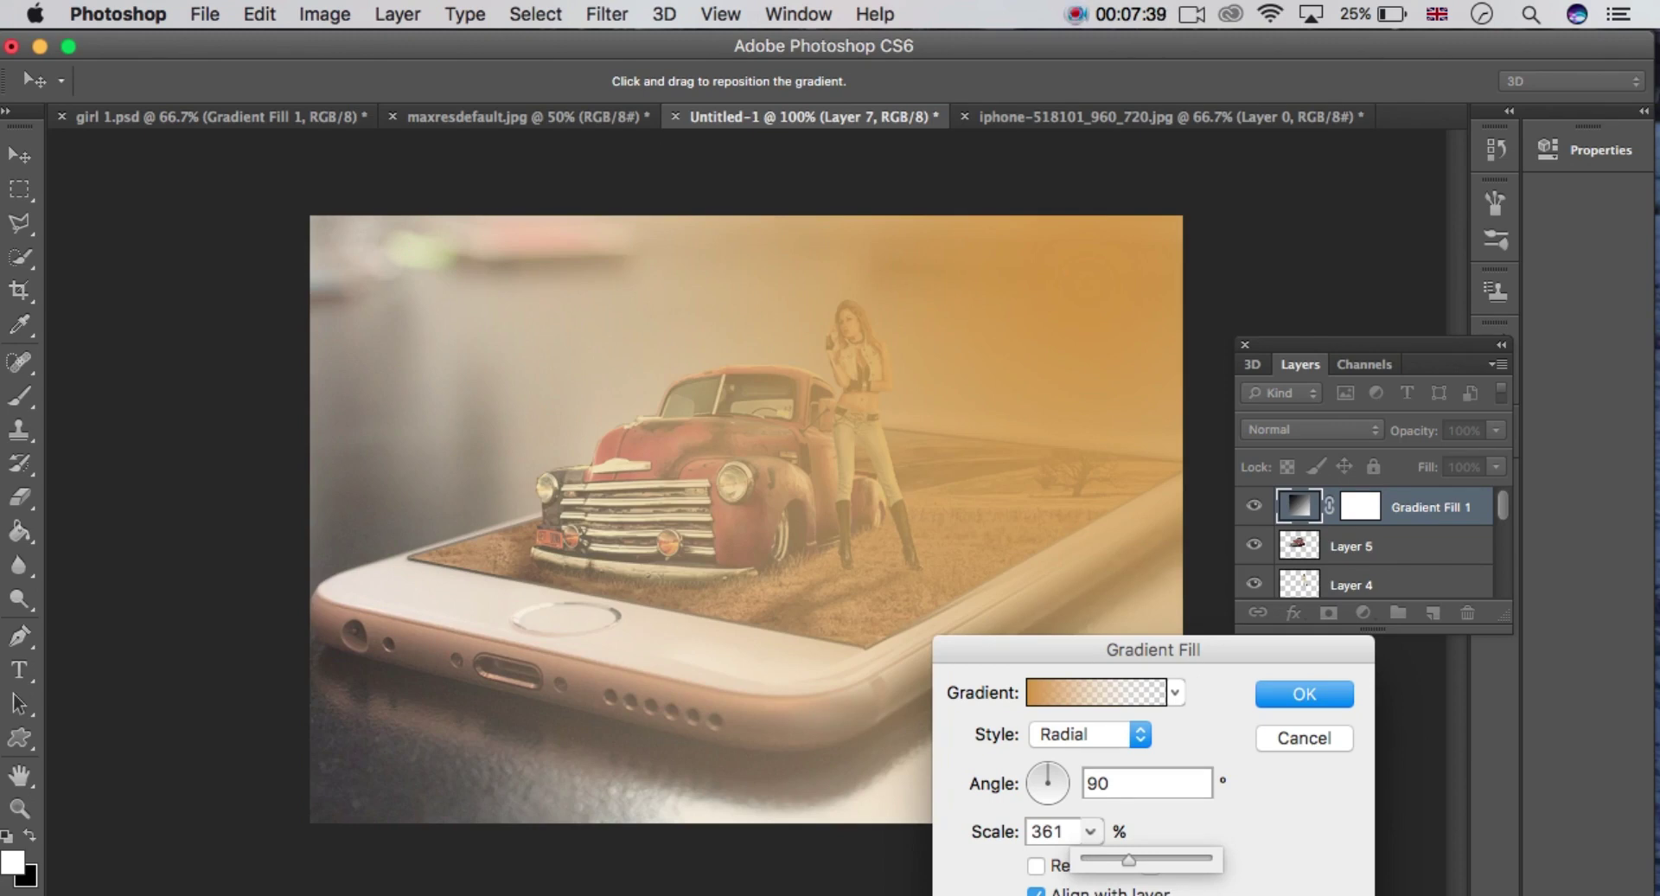
pyautogui.press('Return')
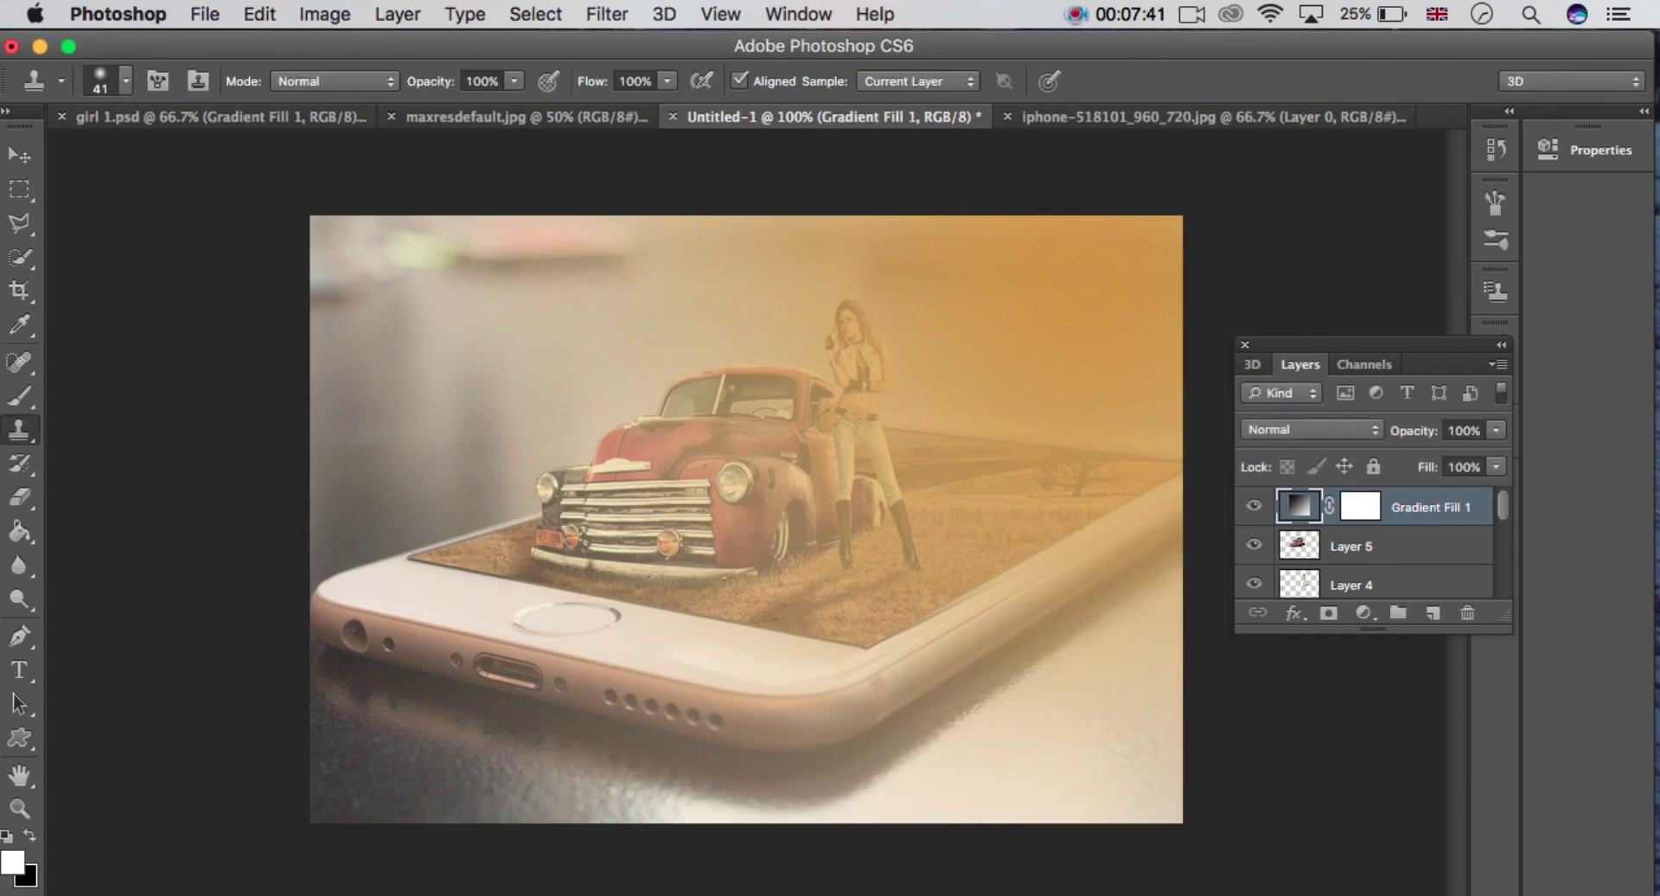
pyautogui.click(1311, 429)
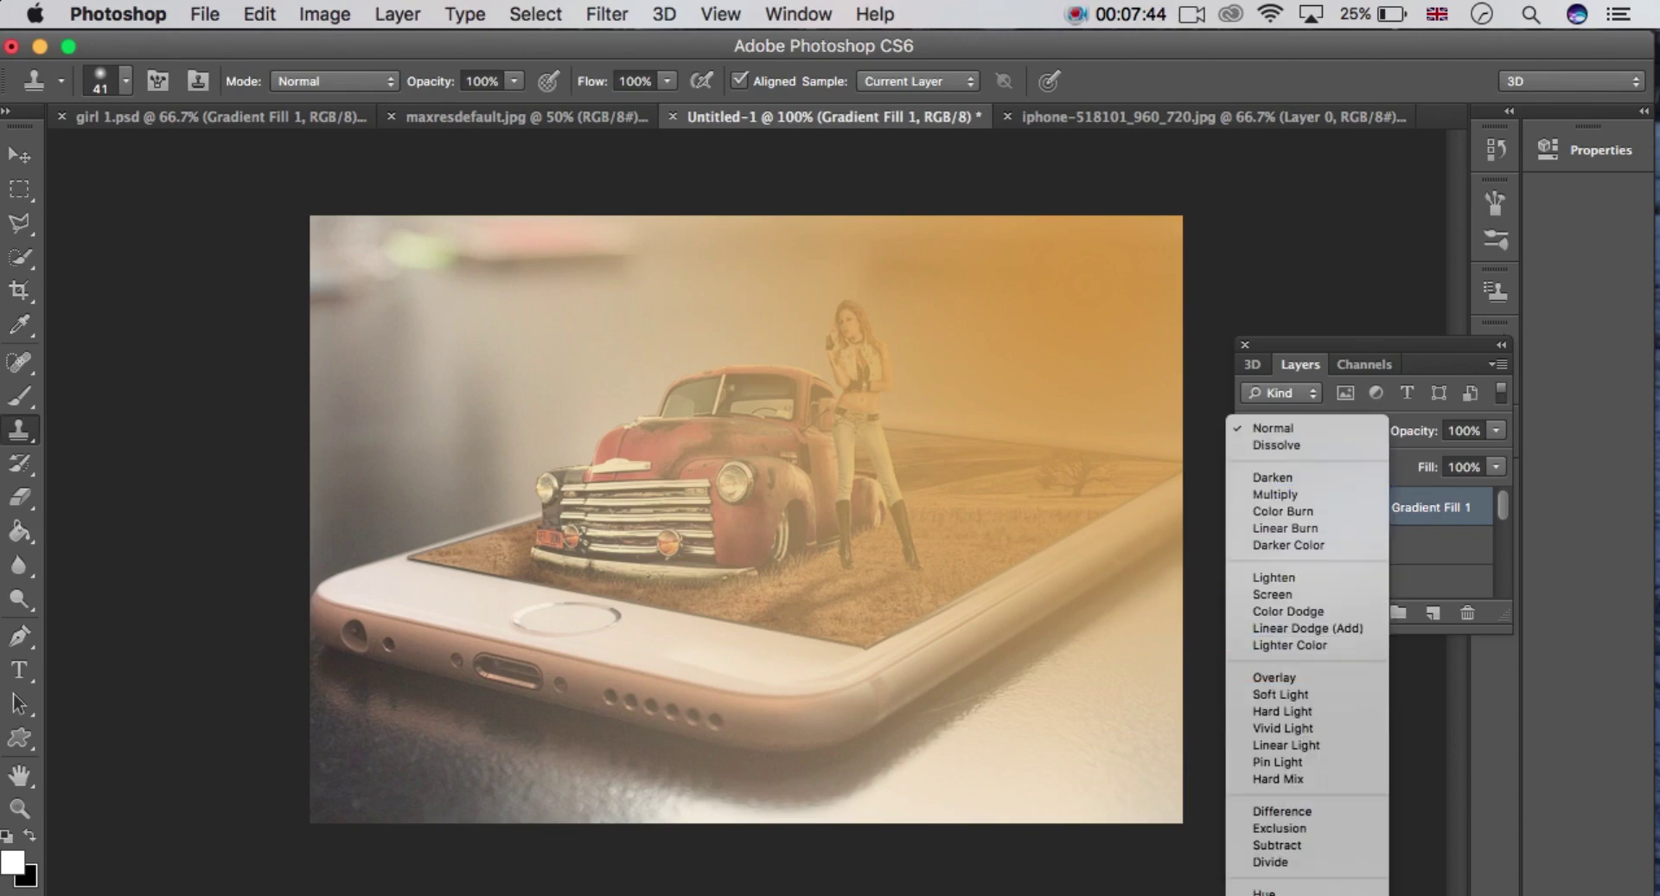
pyautogui.click(1281, 695)
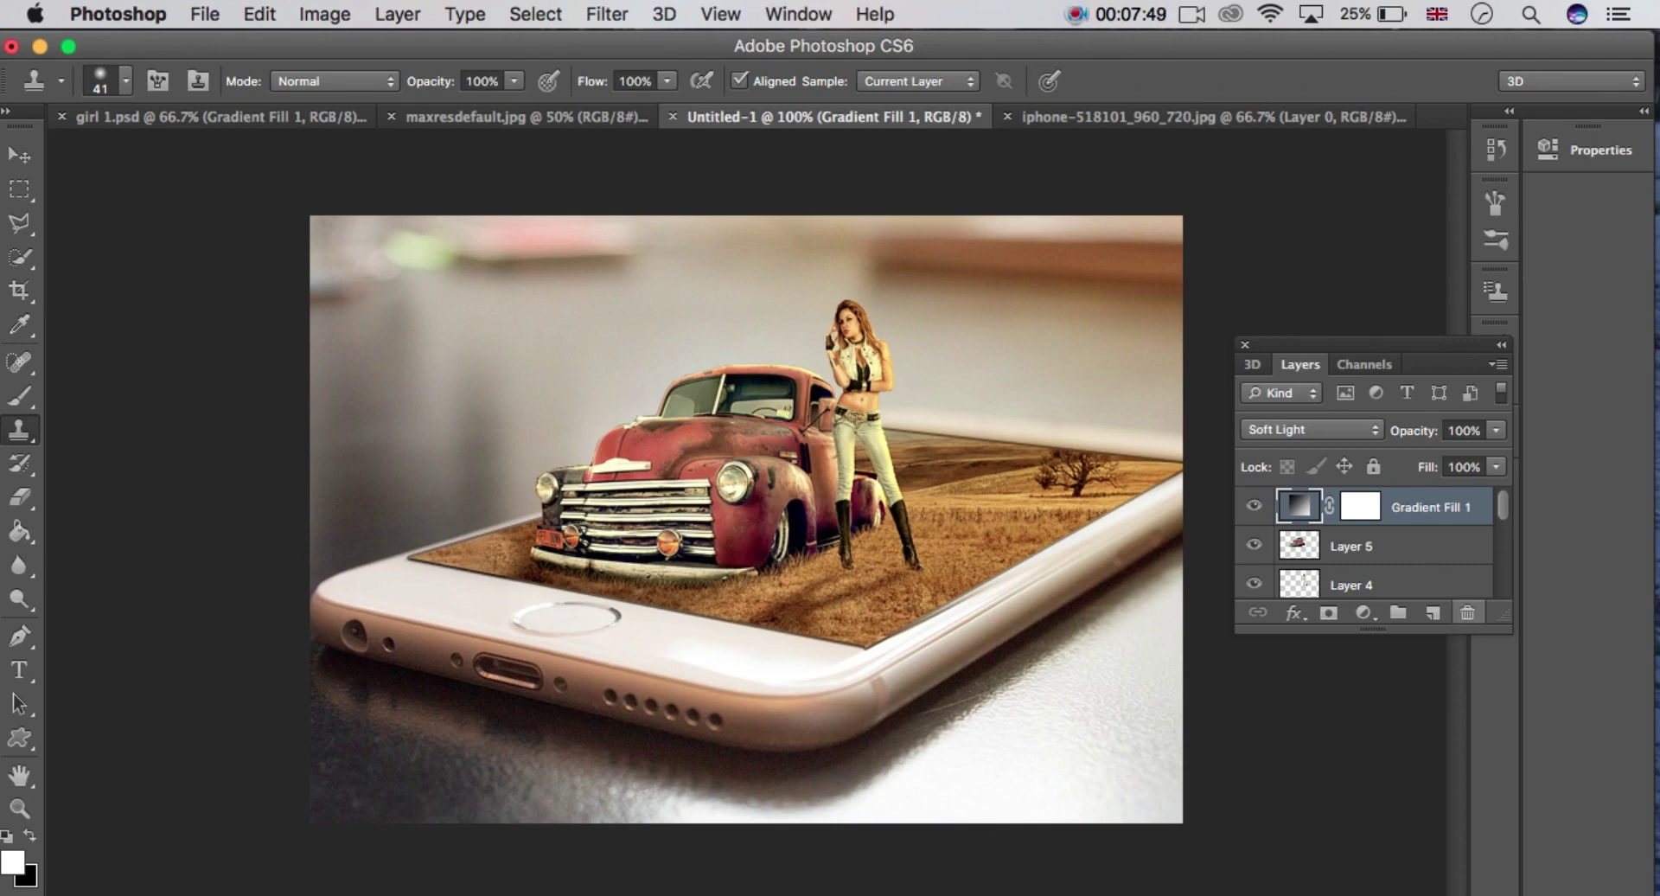
# Add a new layer above the Gradient Fill 1 layer and turn it into a Gradient fill layer.
pyautogui.click(1433, 612)
pyautogui.click(1363, 612)
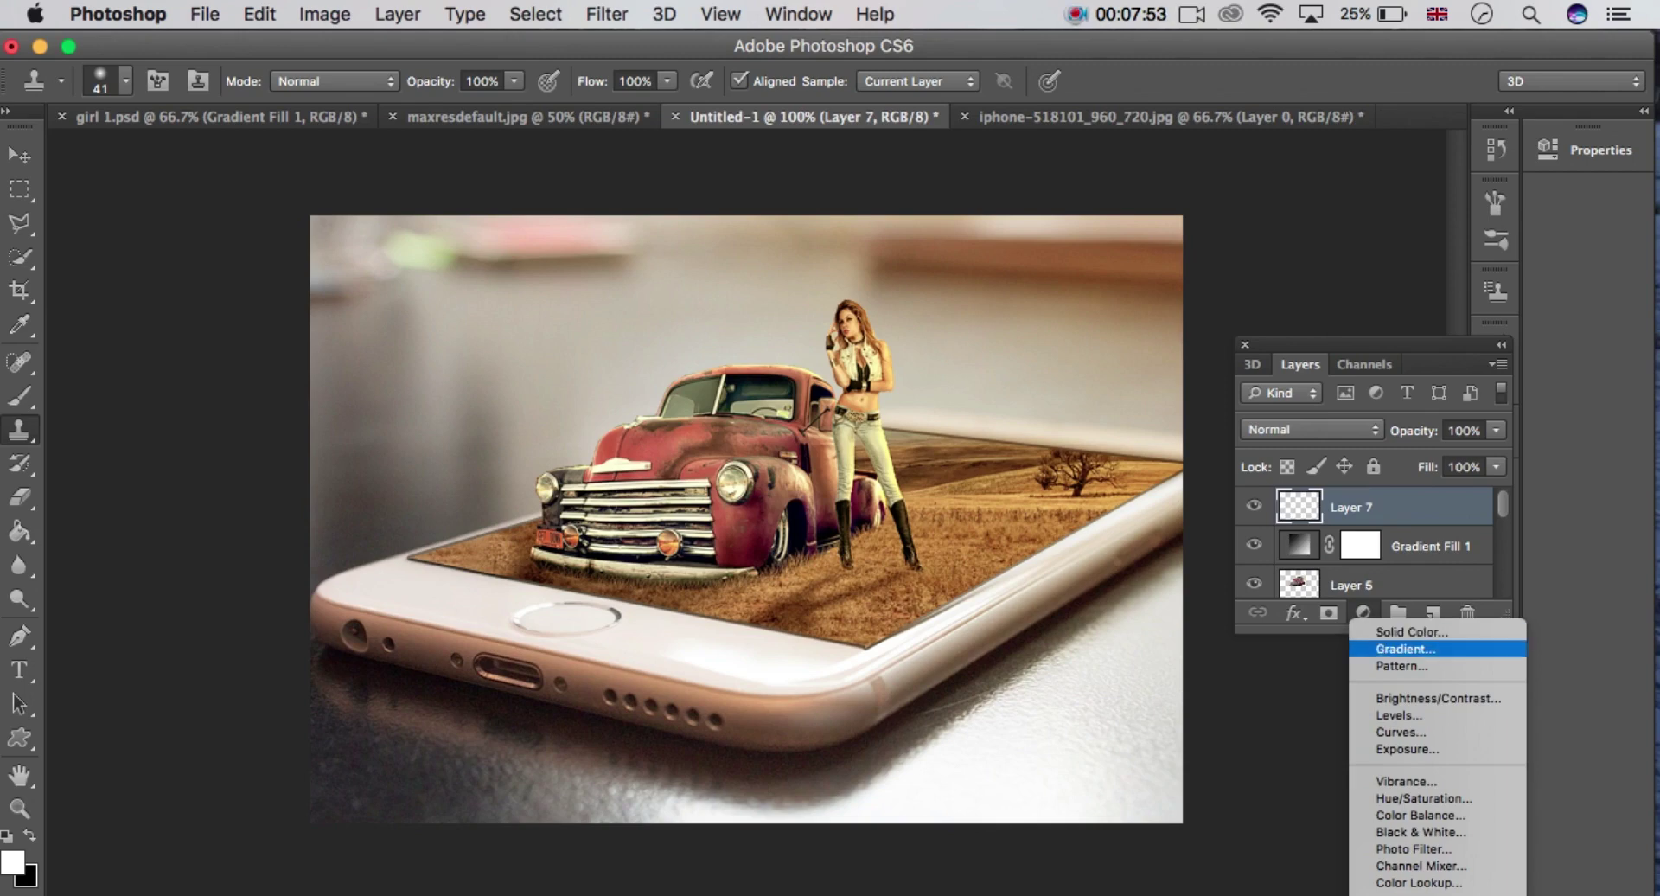
pyautogui.click(1405, 649)
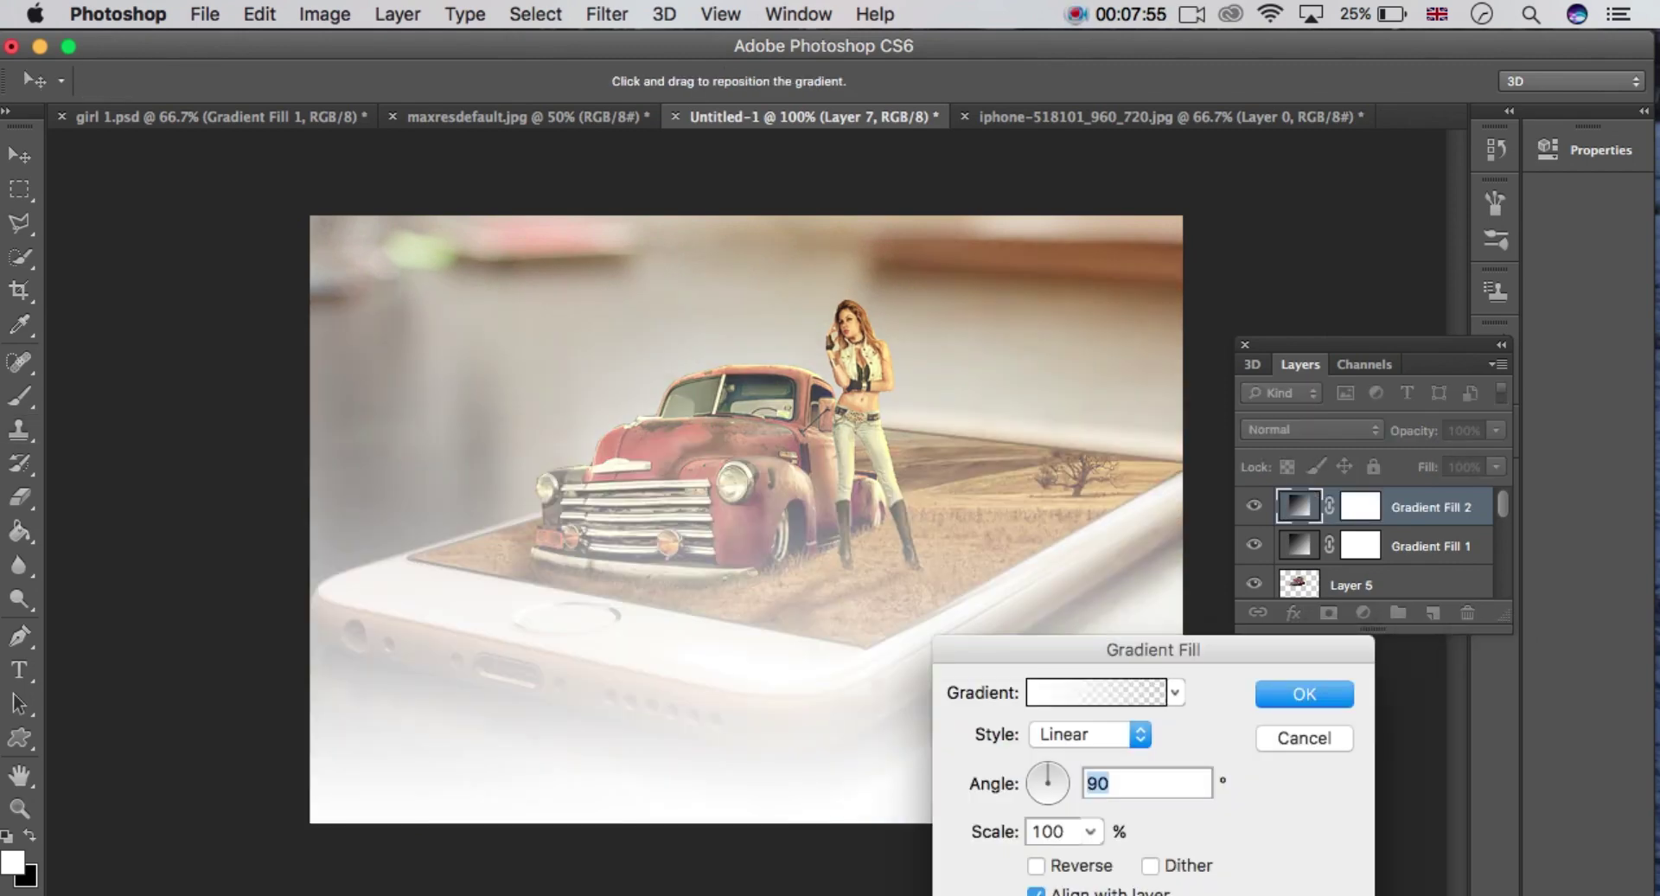
# Set the starting colour stop of the new color-to-transparent gradient to golden yellow #e9bb57.
pyautogui.click(1096, 692)
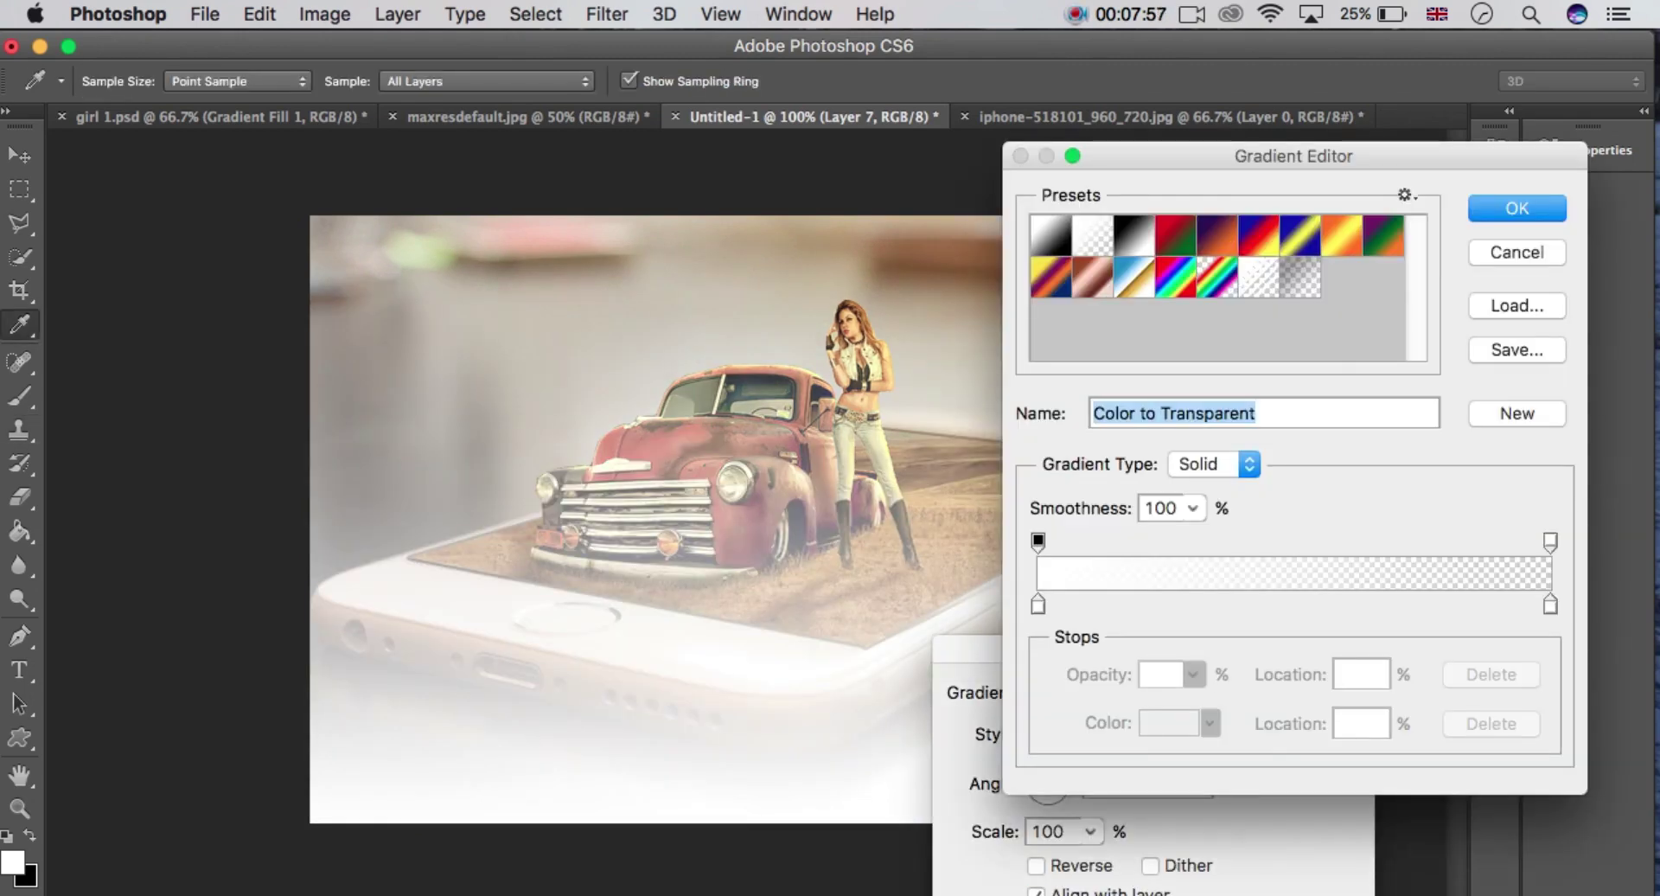
pyautogui.click(1039, 603)
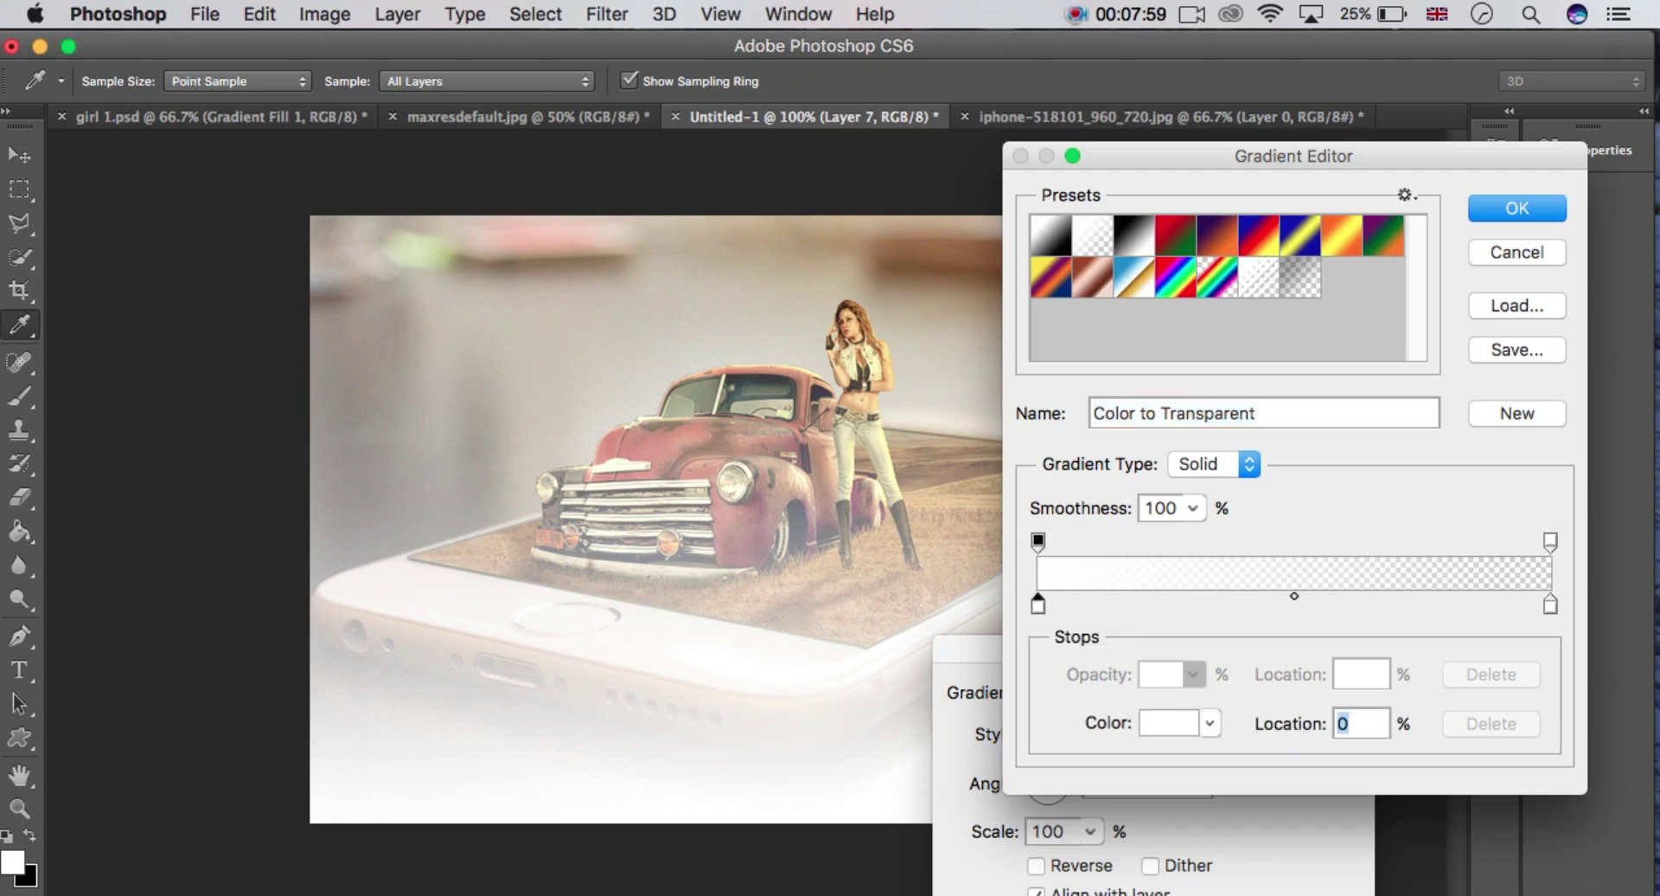
pyautogui.click(1168, 723)
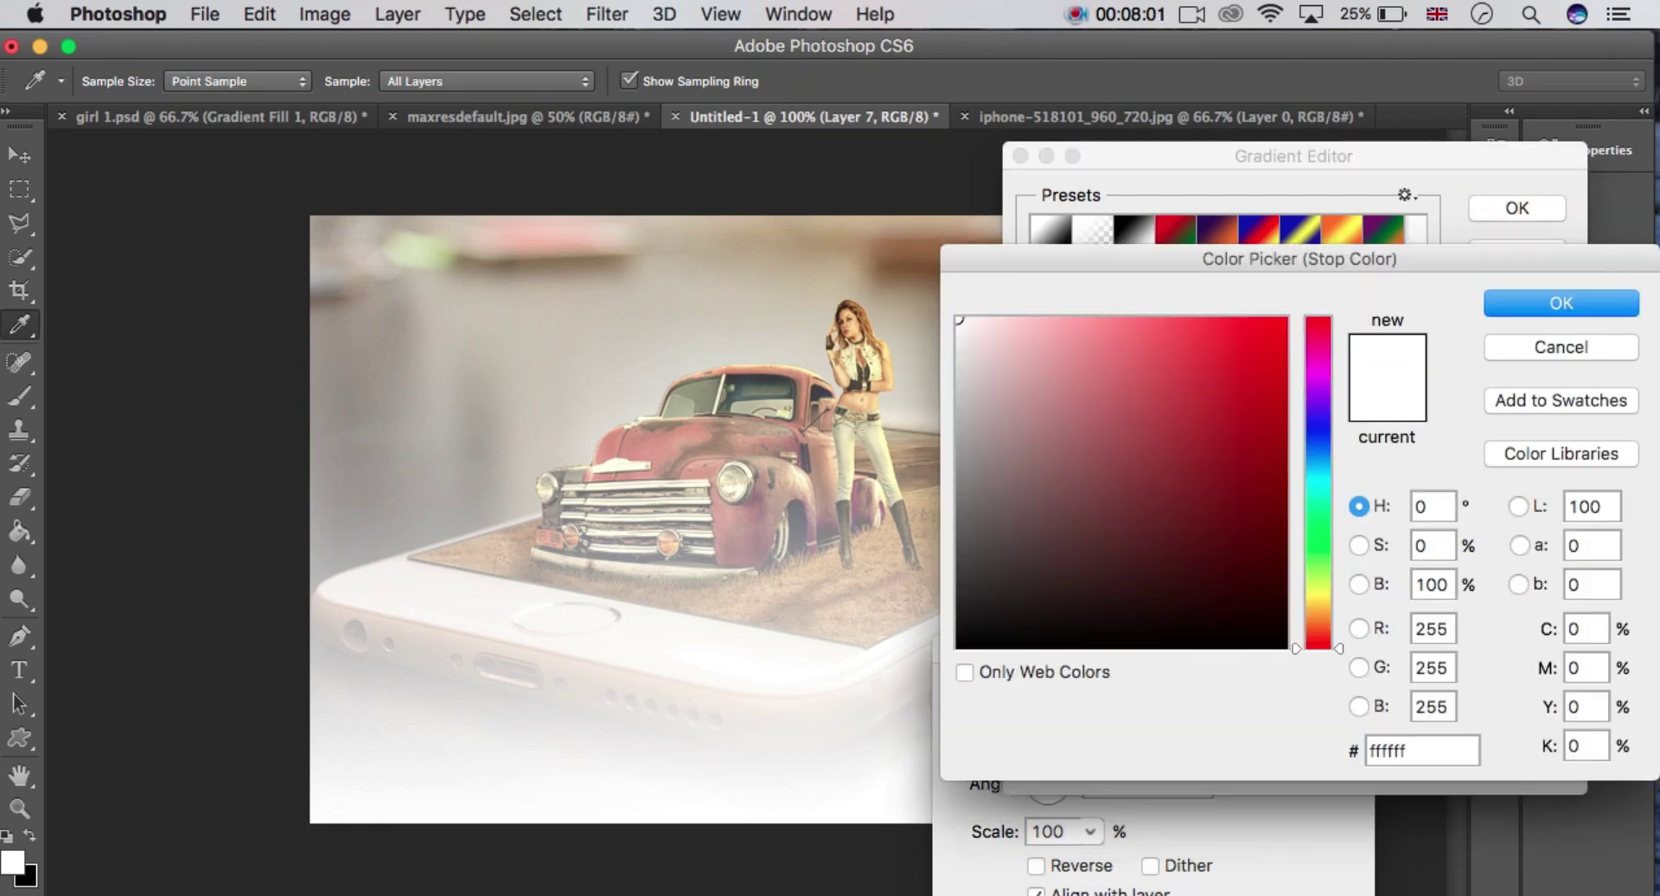
pyautogui.moveTo(1318, 640)
pyautogui.mouseDown()
pyautogui.moveTo(1314, 600)
pyautogui.moveTo(1316, 614)
pyautogui.mouseUp()
pyautogui.click(1106, 320)
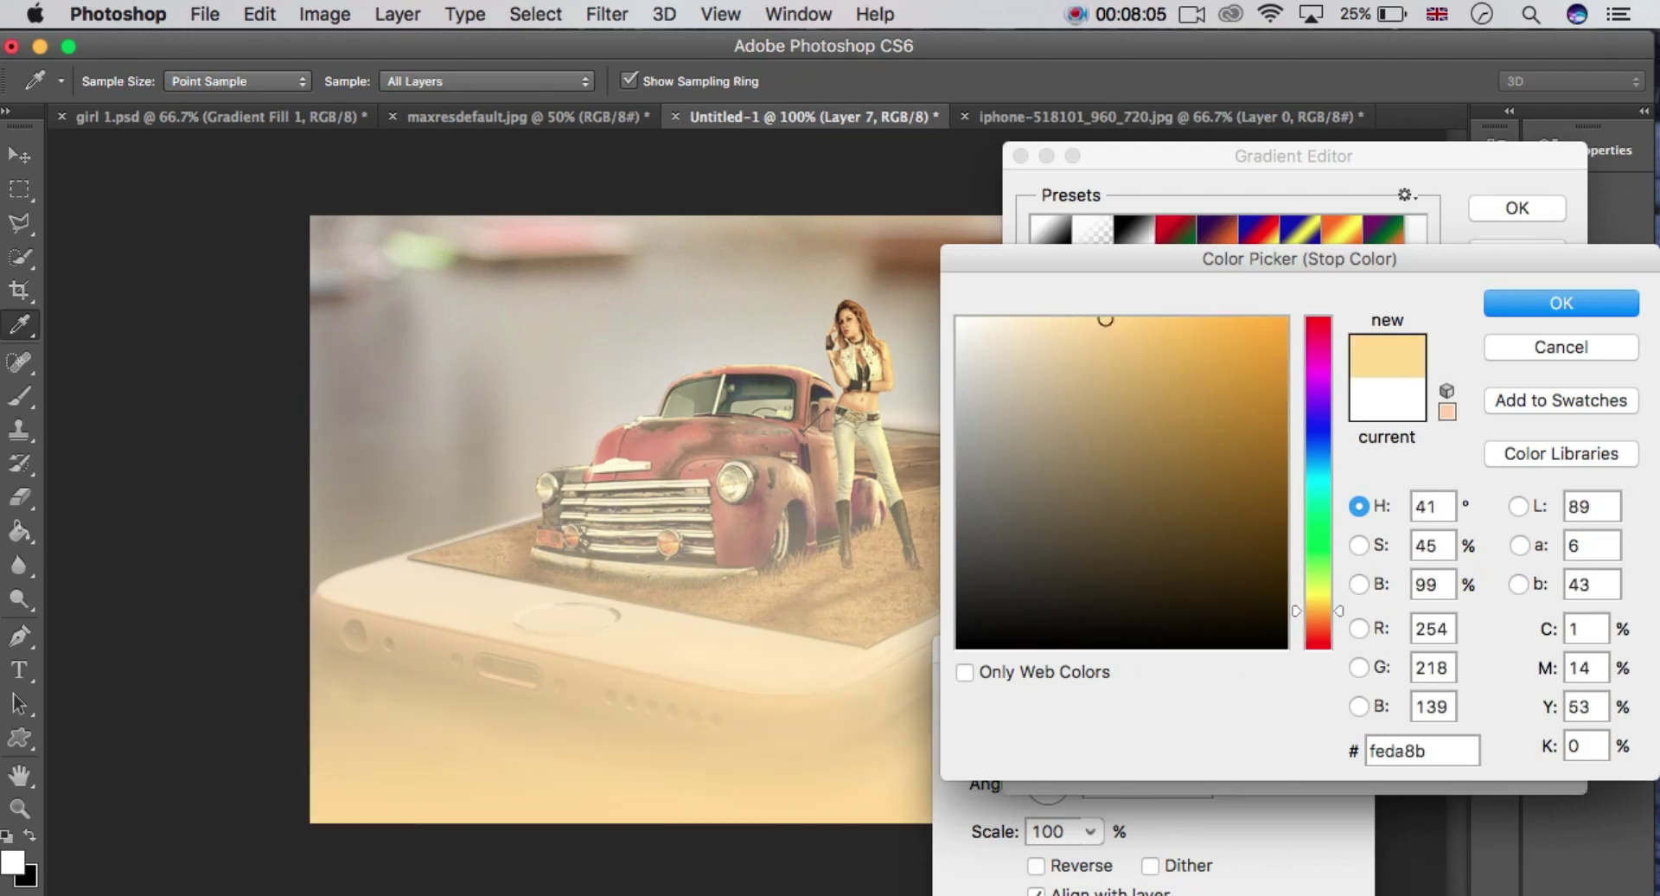
pyautogui.moveTo(1106, 320); pyautogui.dragTo(1143, 338)
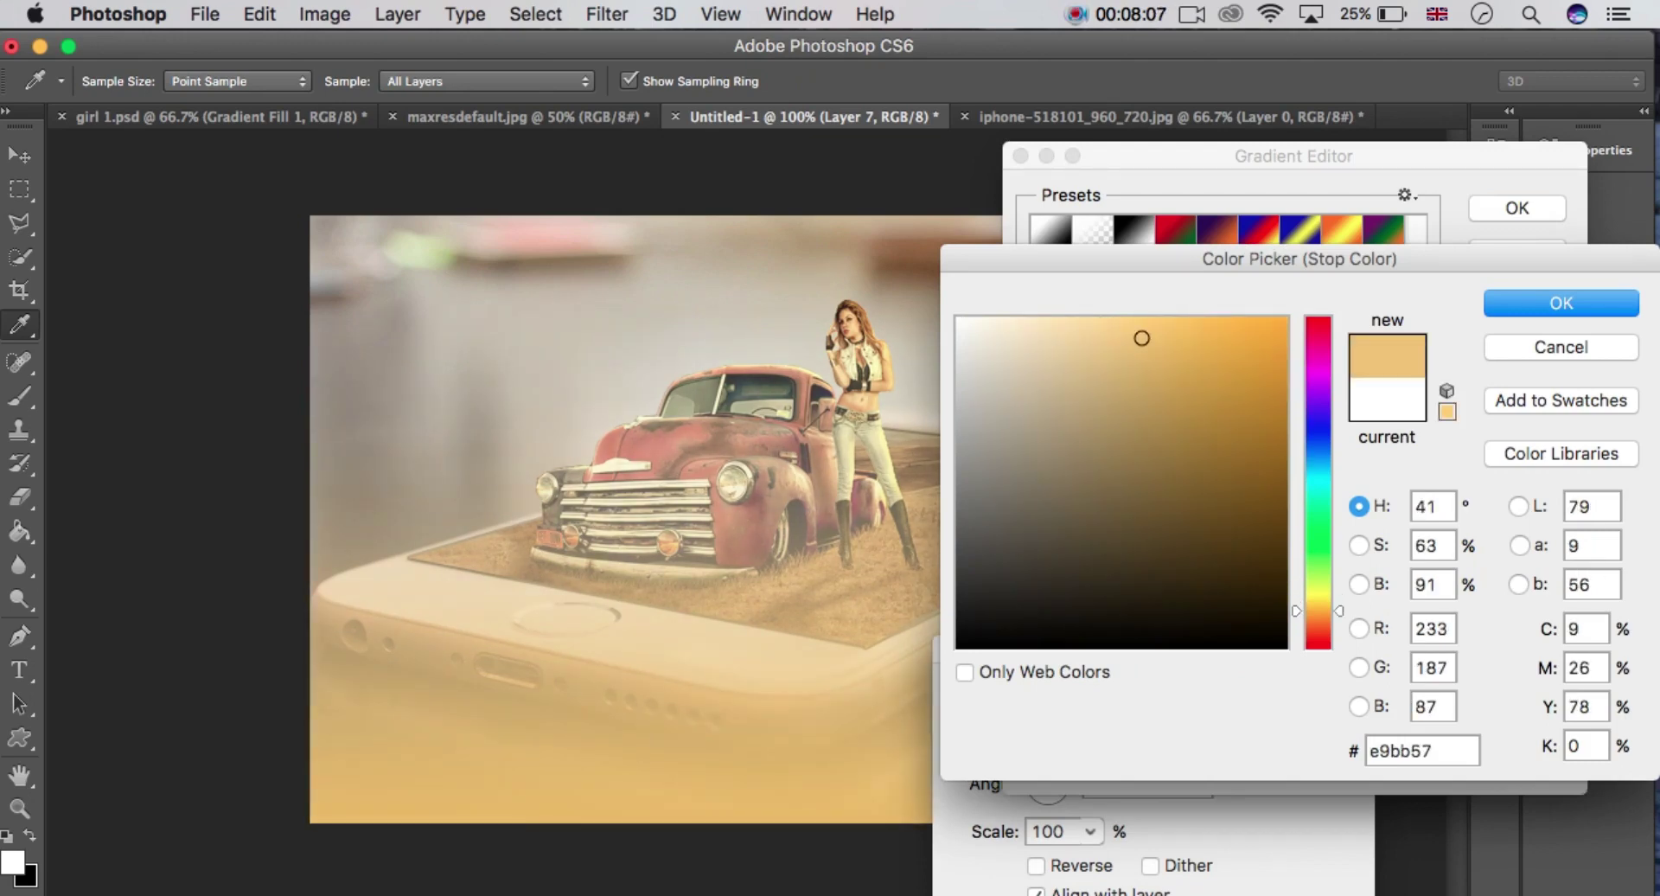
pyautogui.press('Return')
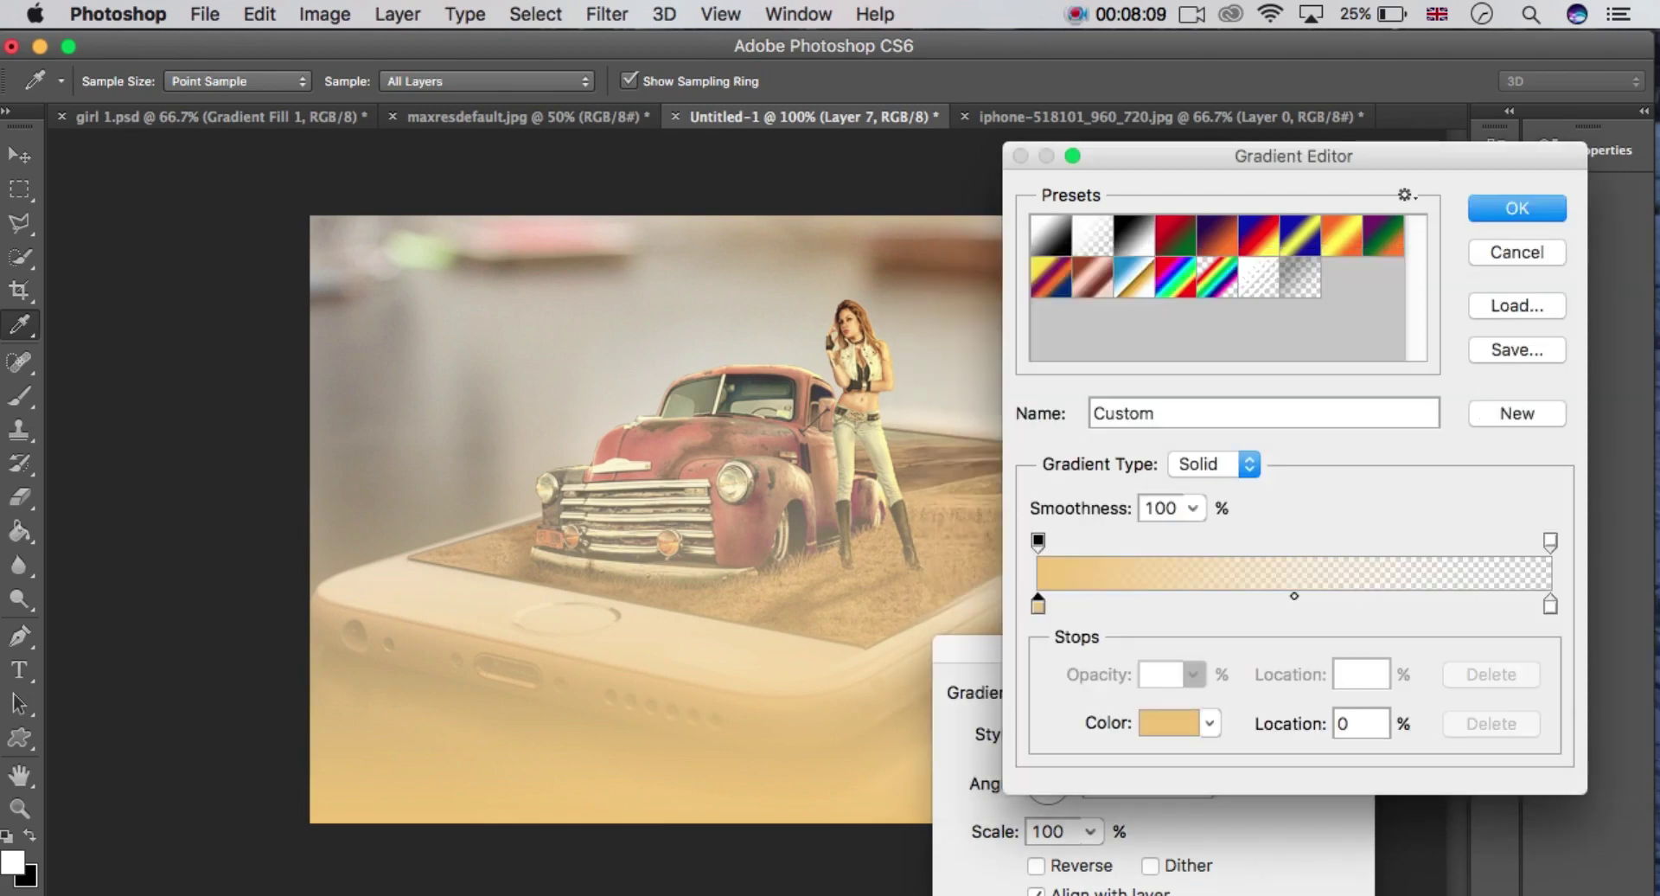
pyautogui.press('Return')
# Change the gradient style to Radial and move its centre onto the truck headlight nearest the woman.
pyautogui.click(1081, 734)
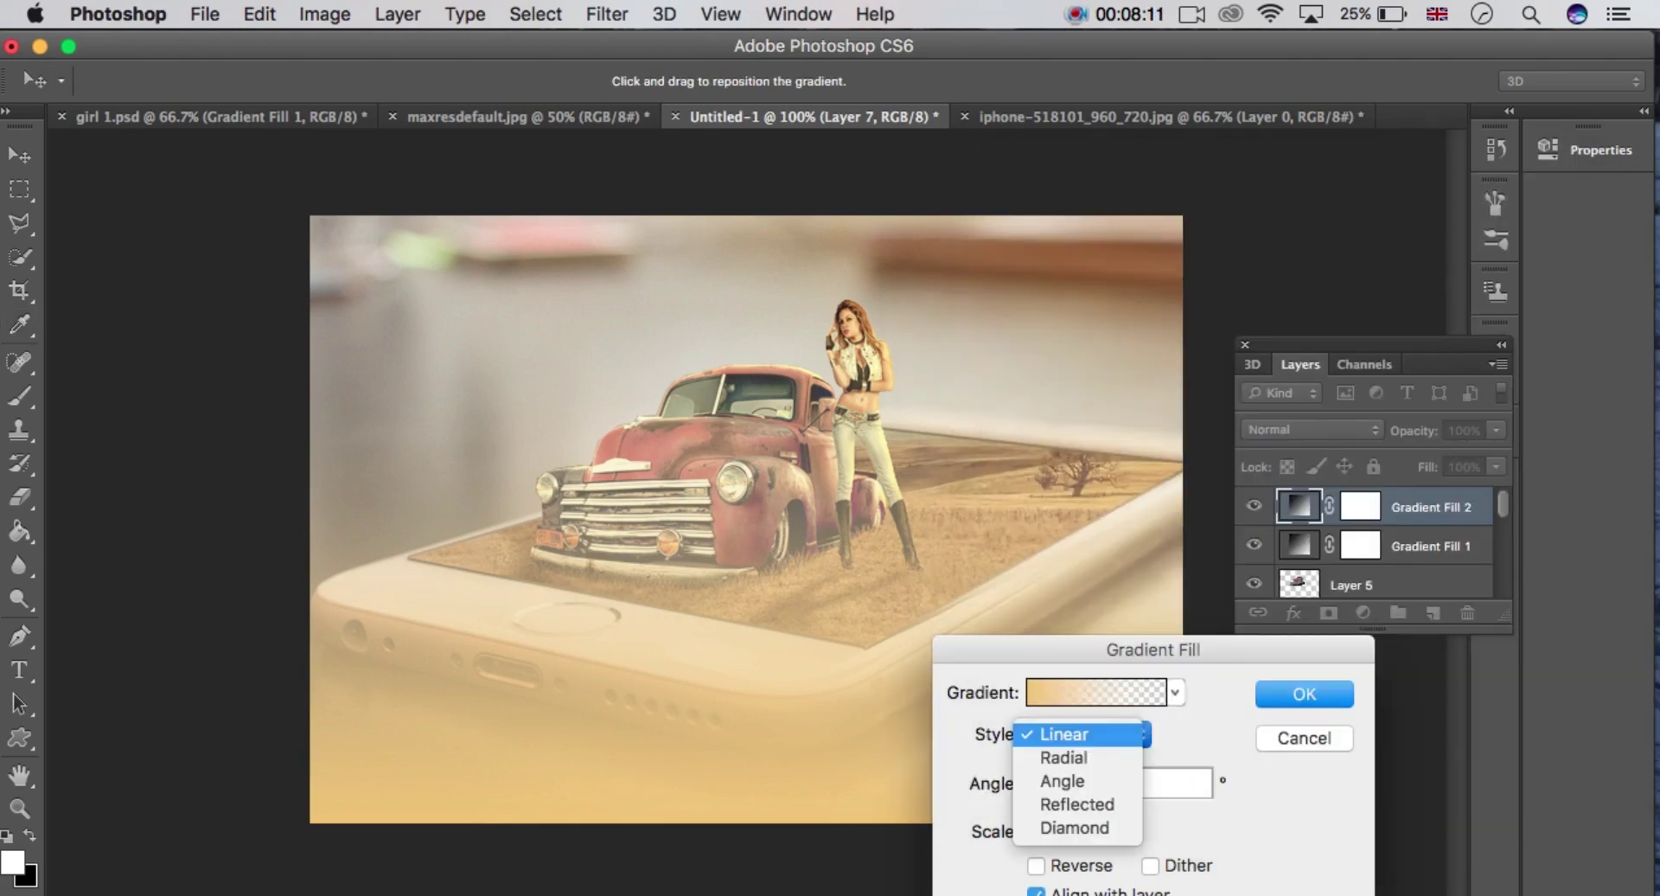
pyautogui.click(1064, 757)
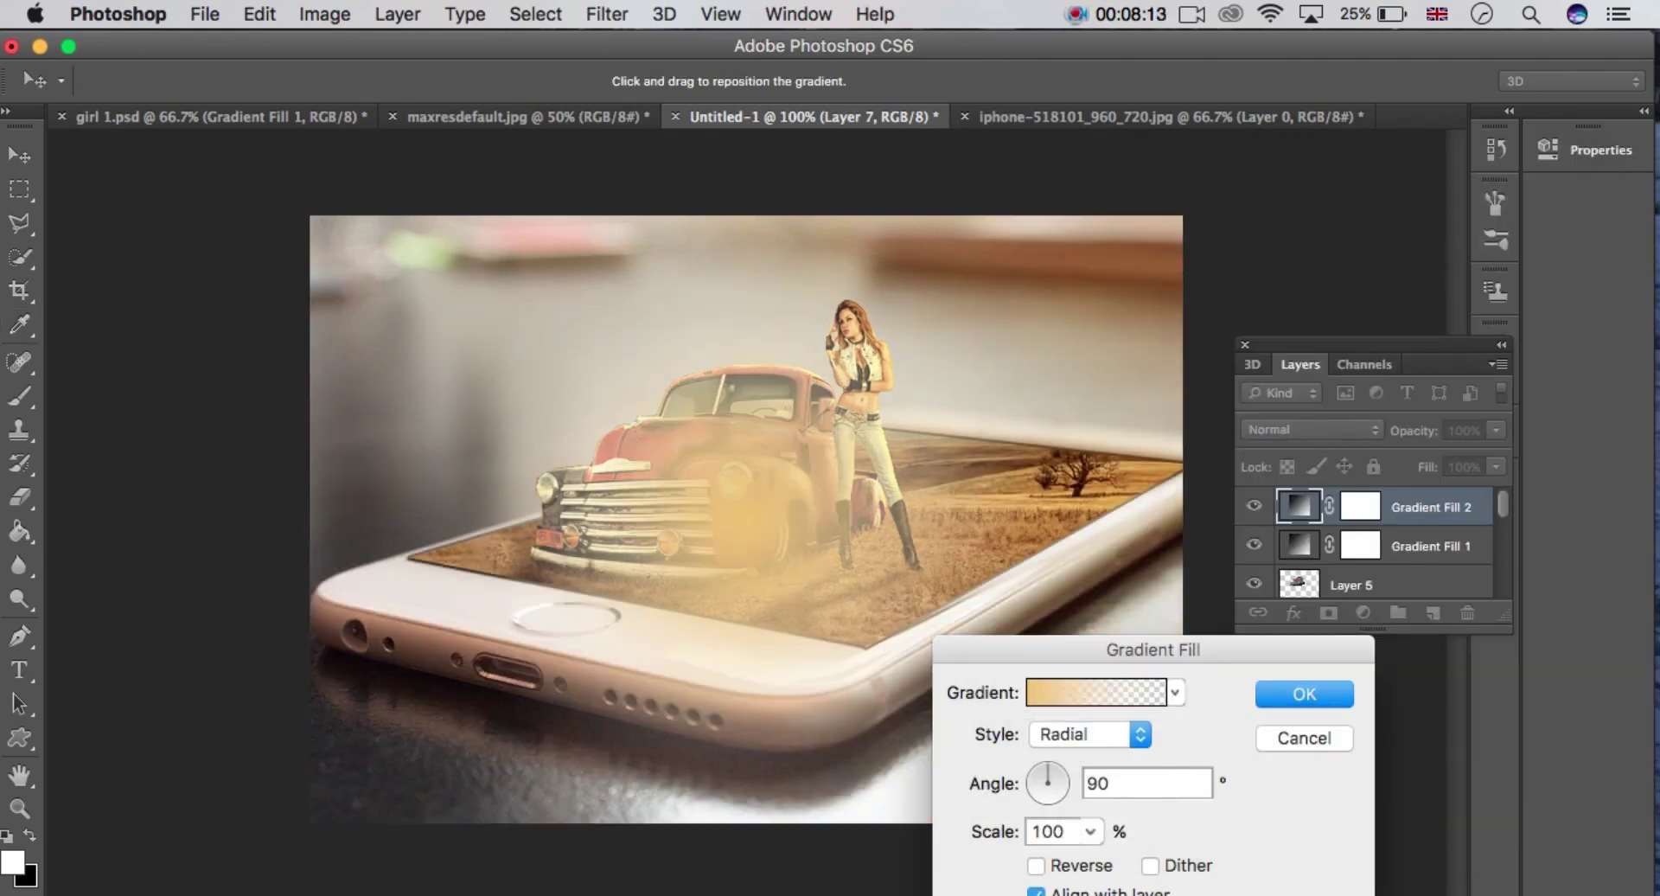
pyautogui.moveTo(741, 519); pyautogui.dragTo(742, 497)
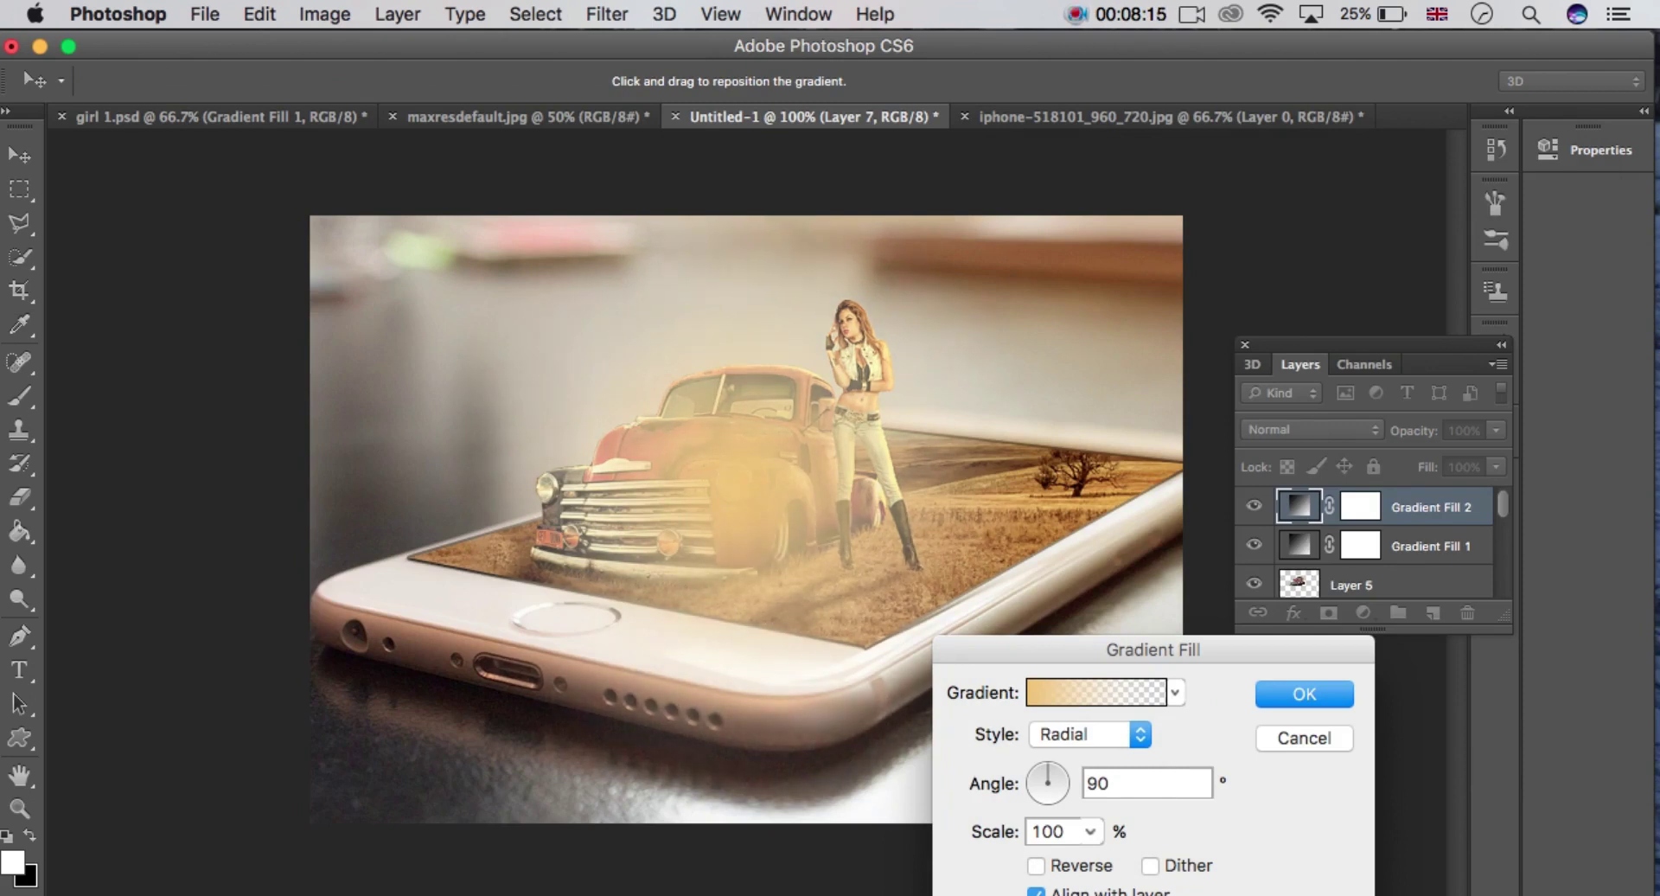
# Scale the radial gradient down to 17% so it forms a small glow over the headlight.
pyautogui.click(1090, 831)
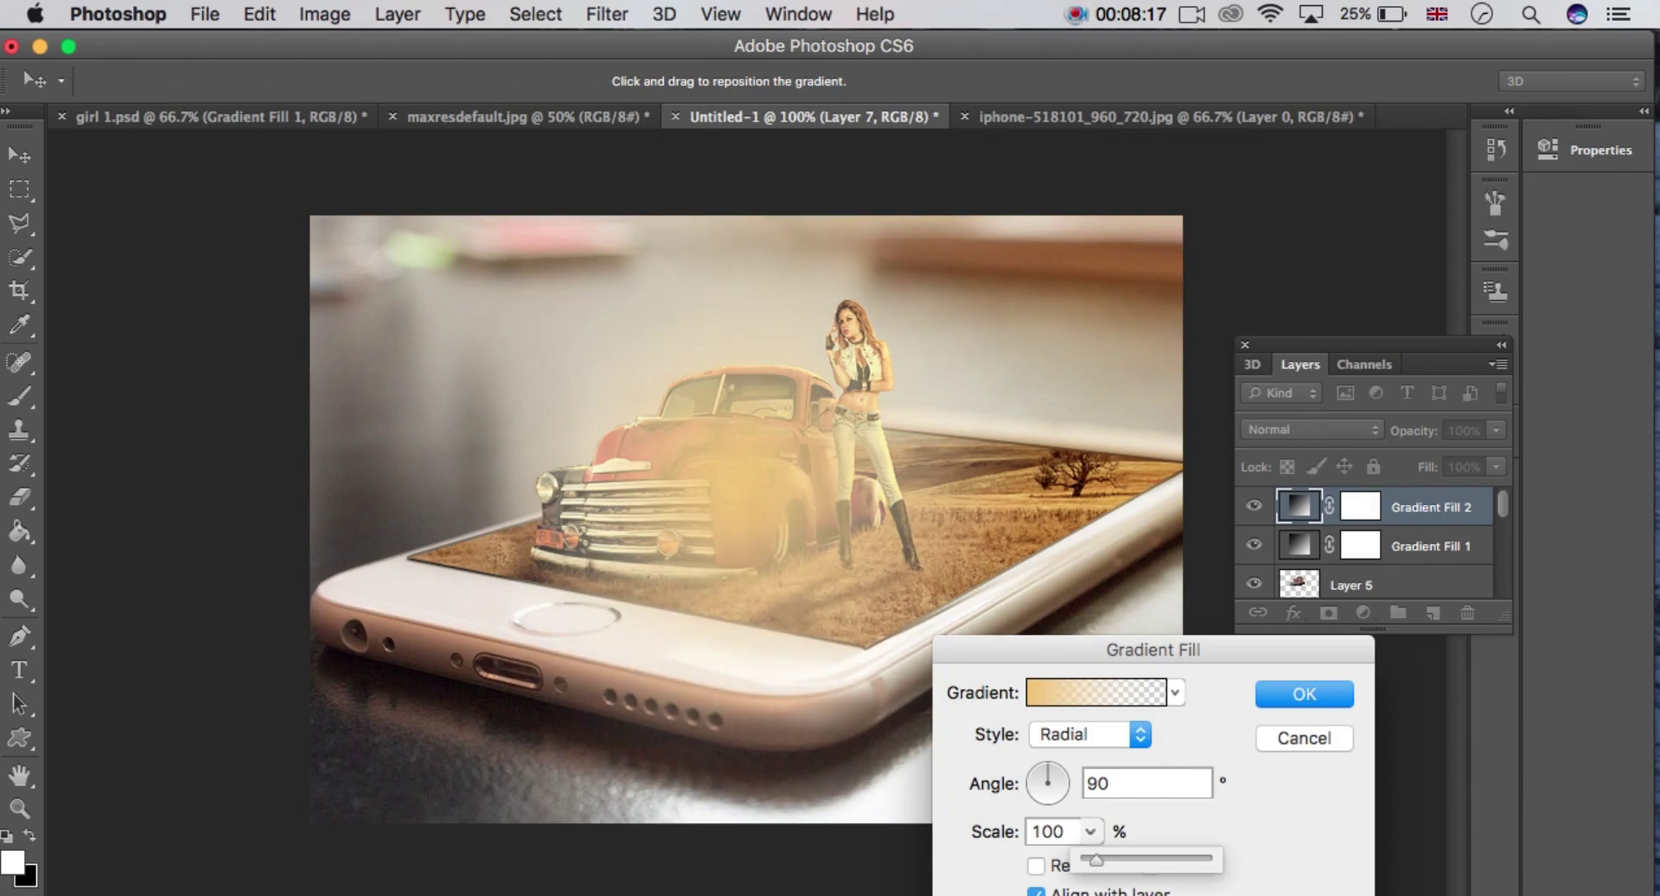
pyautogui.click(1064, 831)
pyautogui.doubleClick(1048, 830)
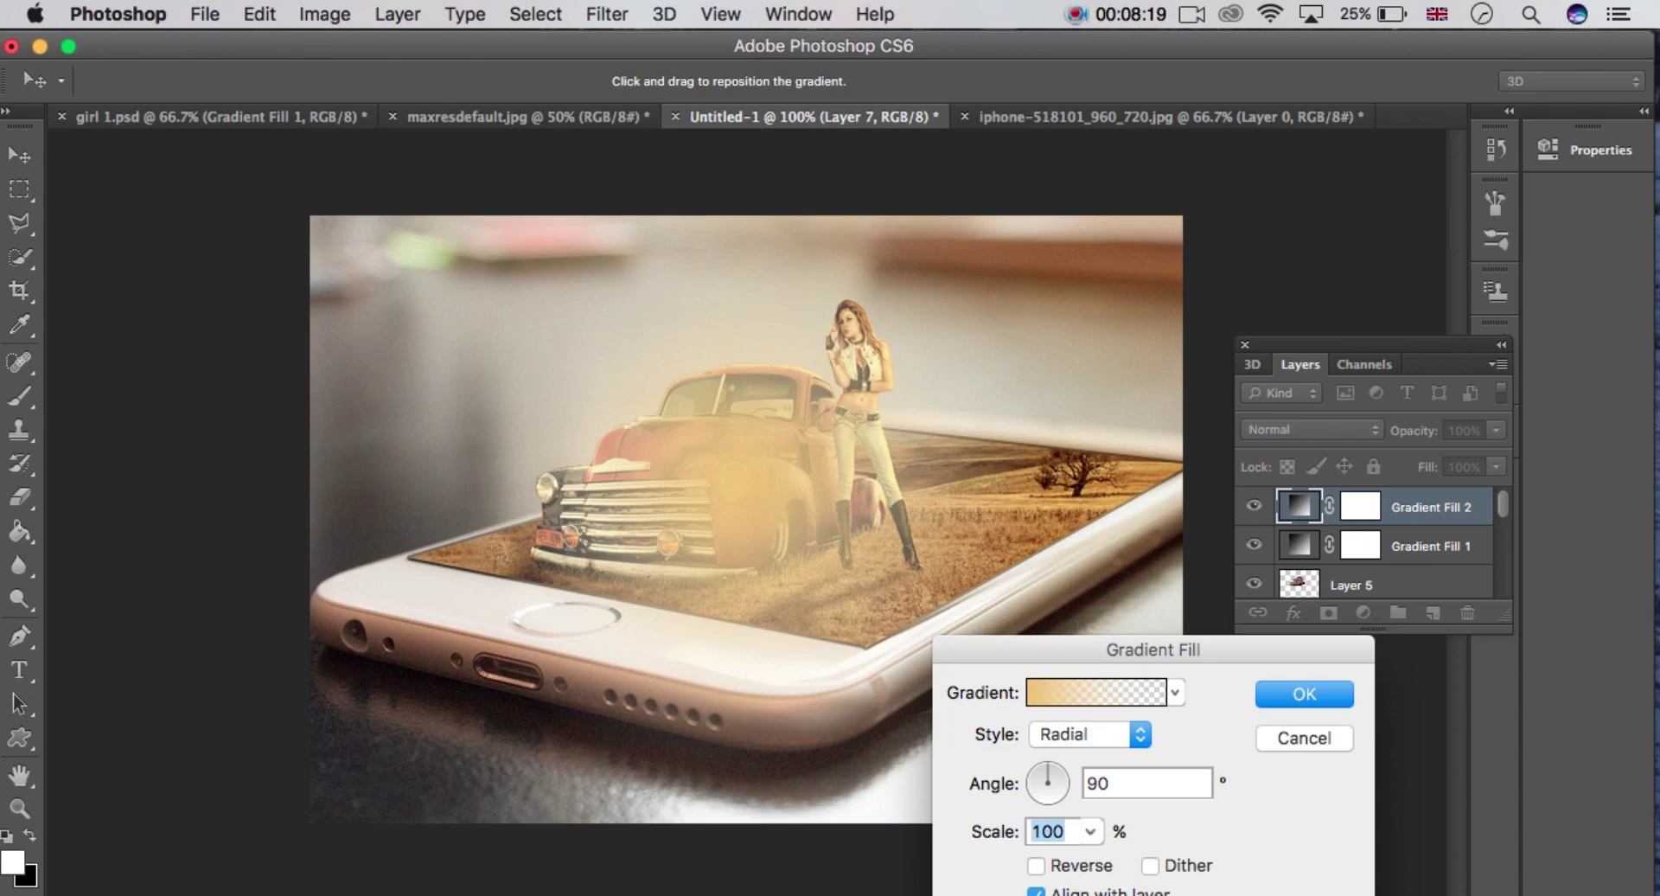
pyautogui.write('17')
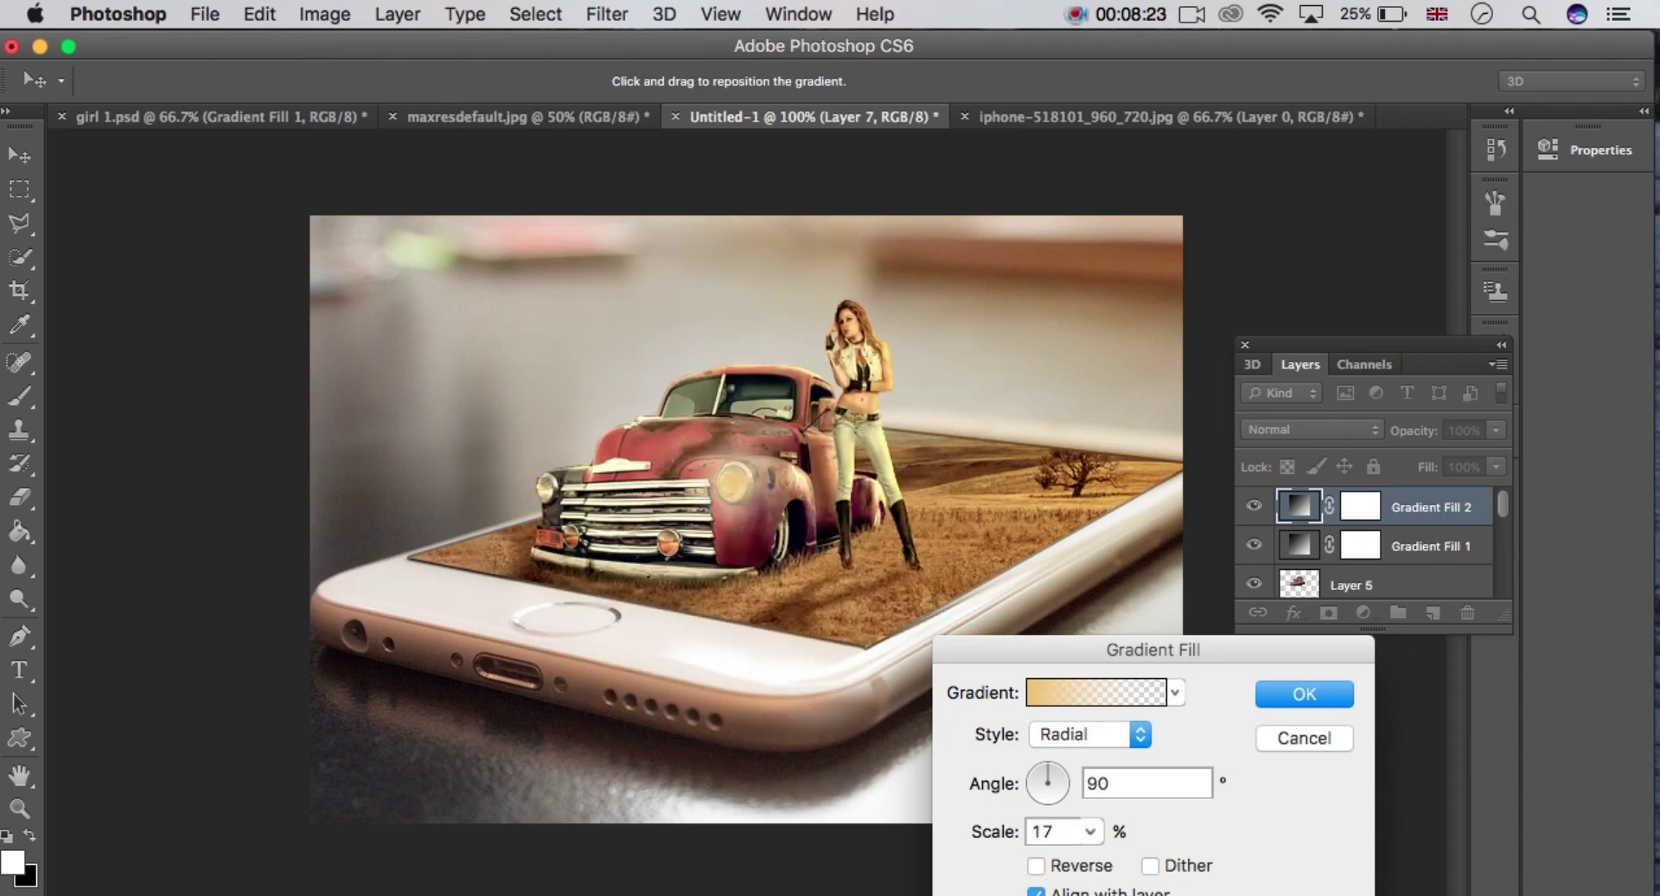
pyautogui.press('Return')
pyautogui.press('s')
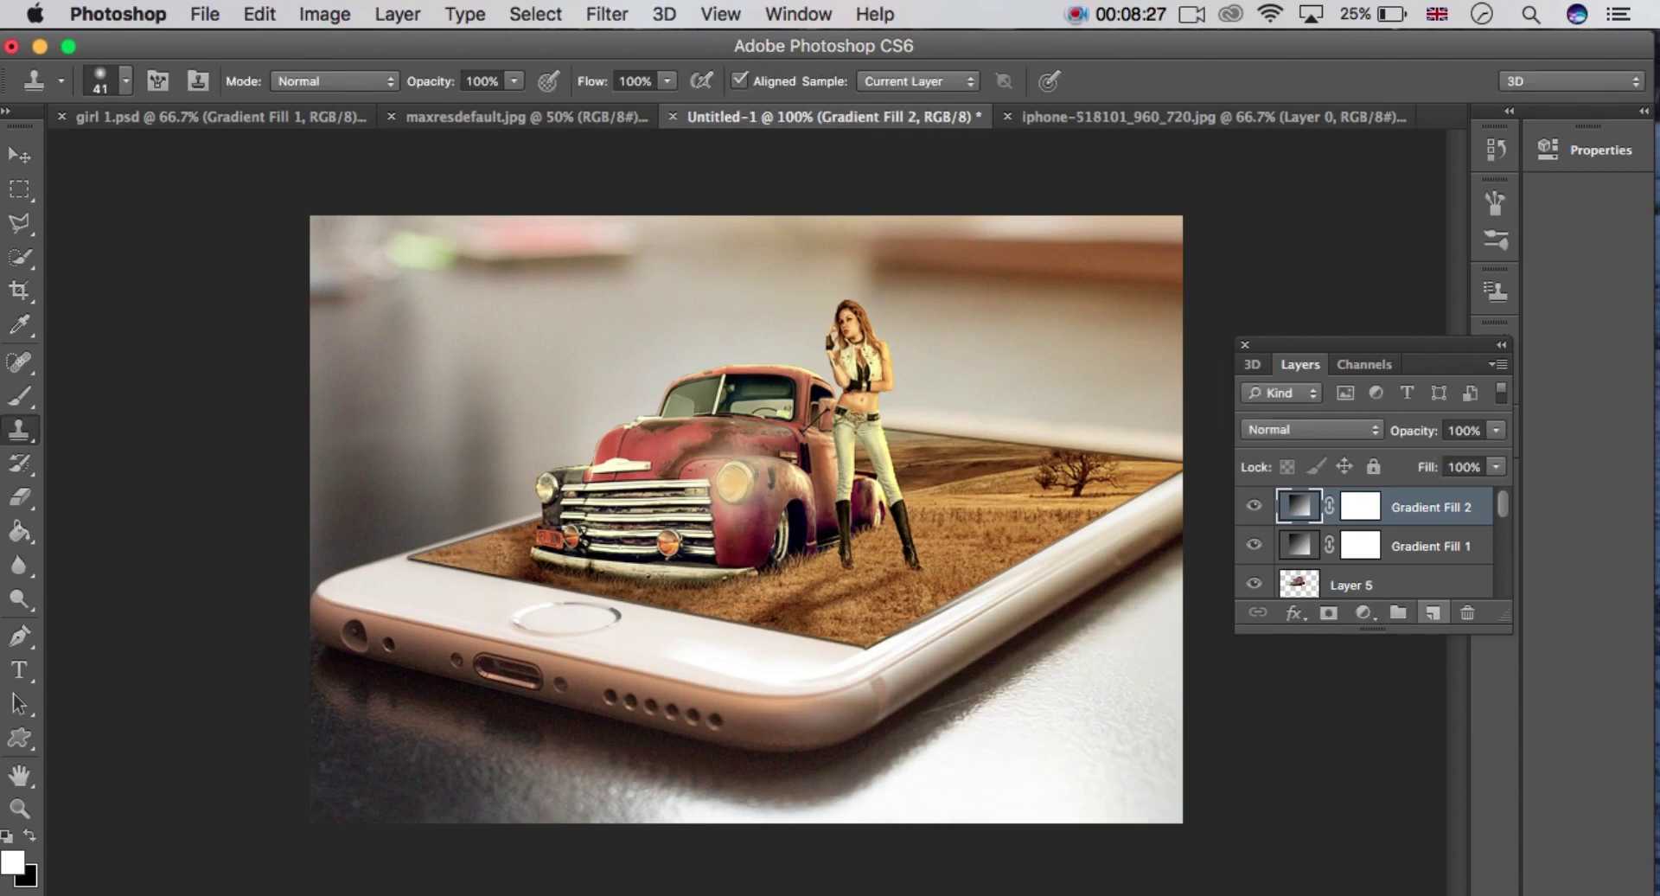
# Add another new layer above Gradient Fill 2 and turn it into a Gradient fill layer.
pyautogui.click(1433, 613)
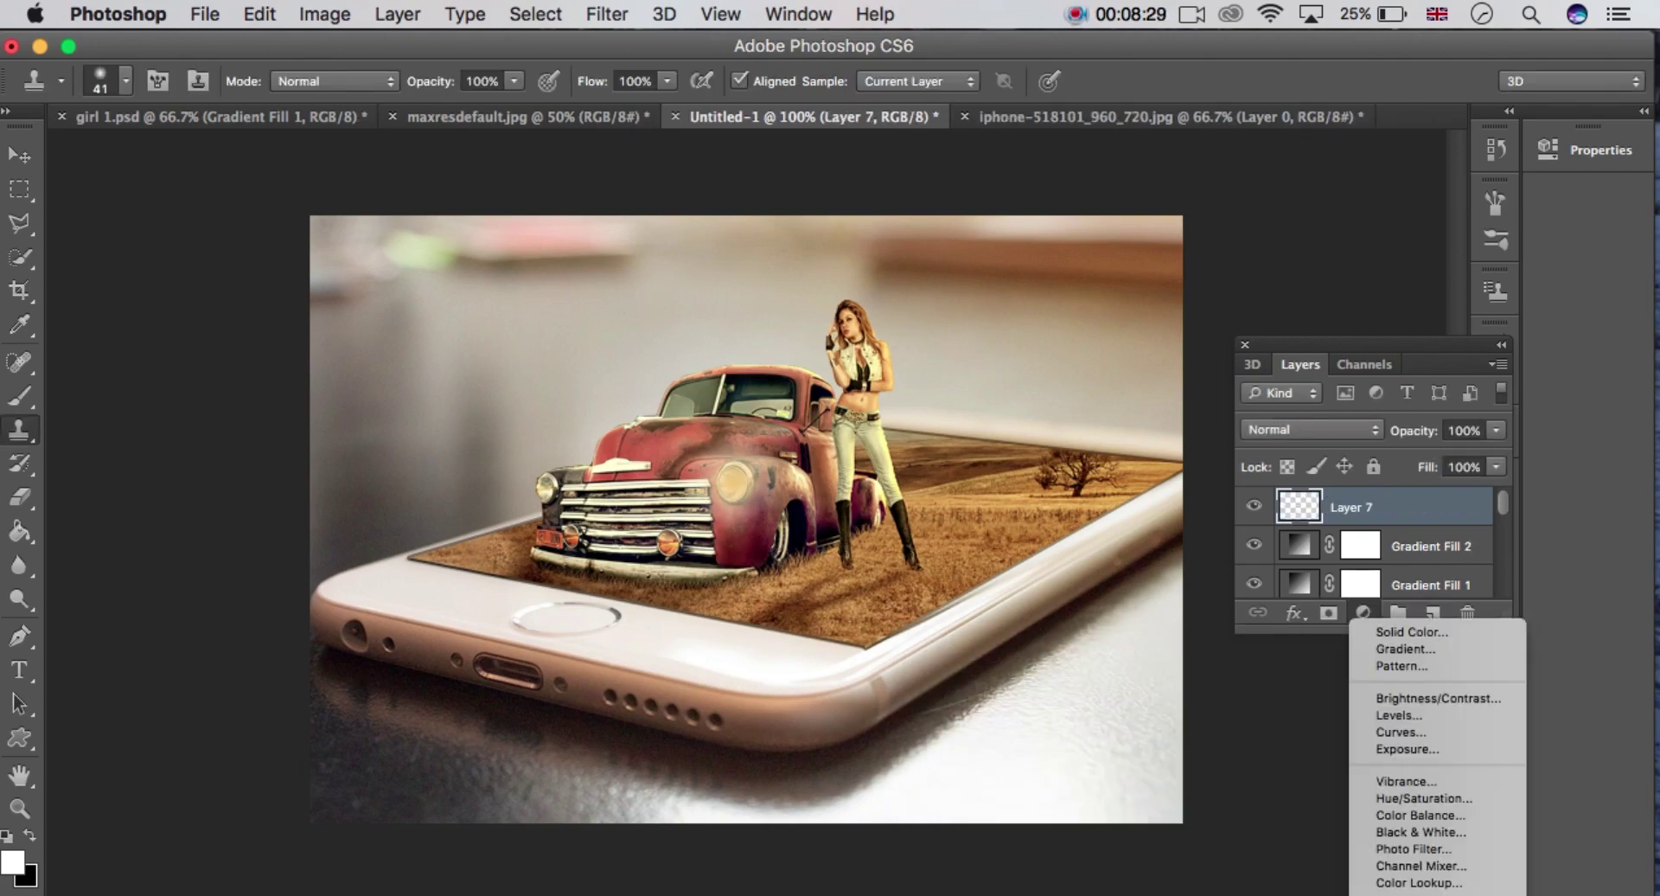
pyautogui.click(1363, 612)
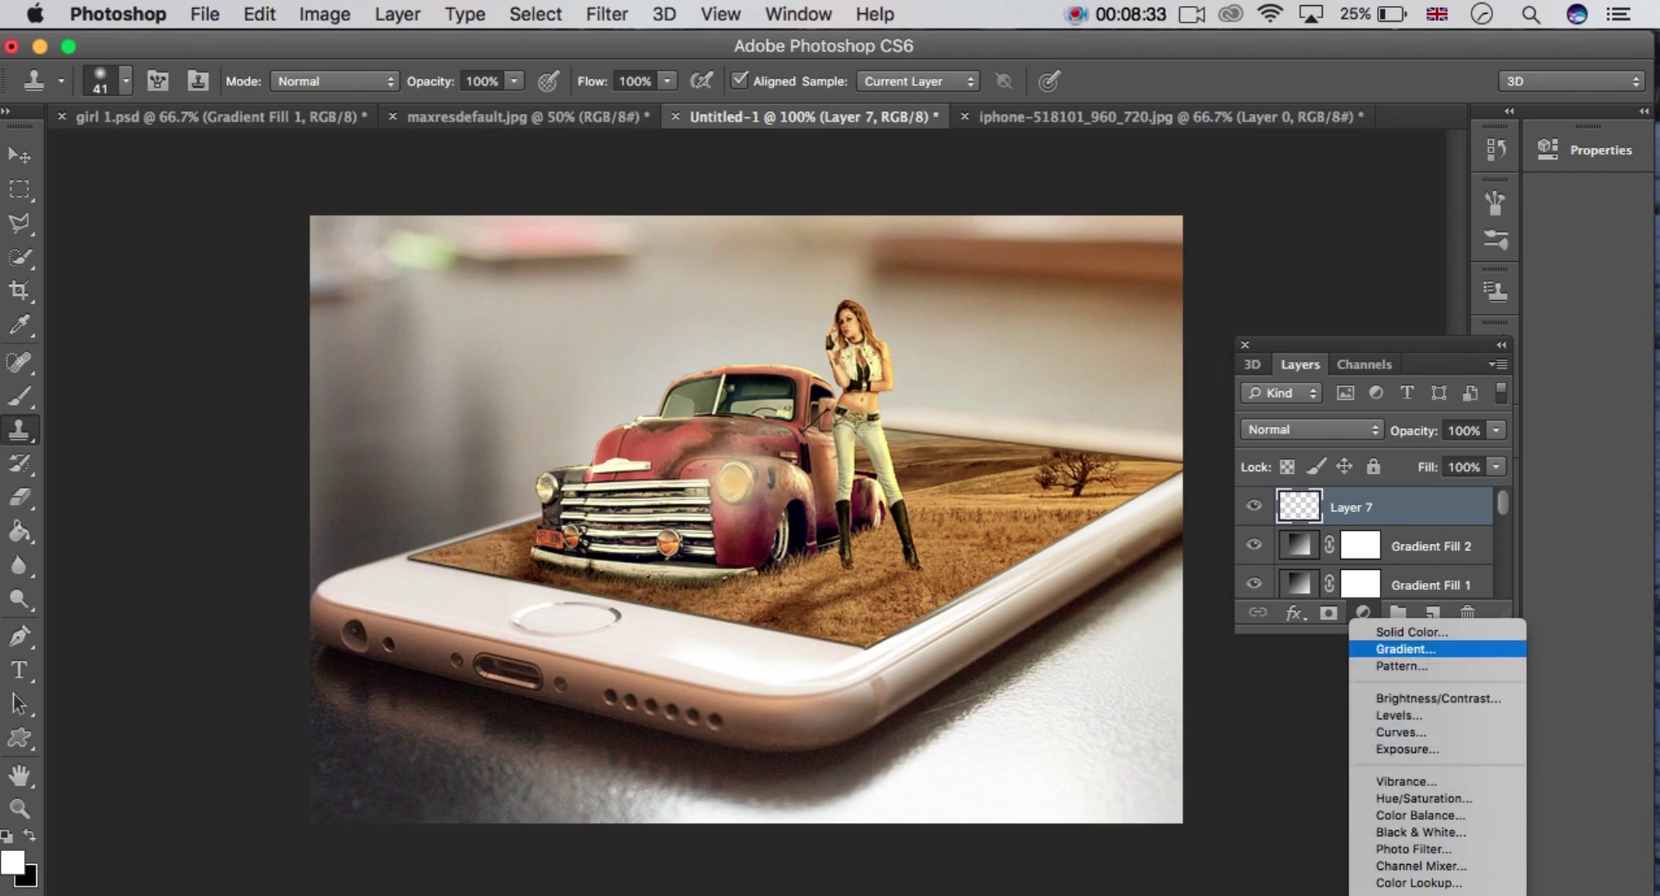
pyautogui.click(1405, 648)
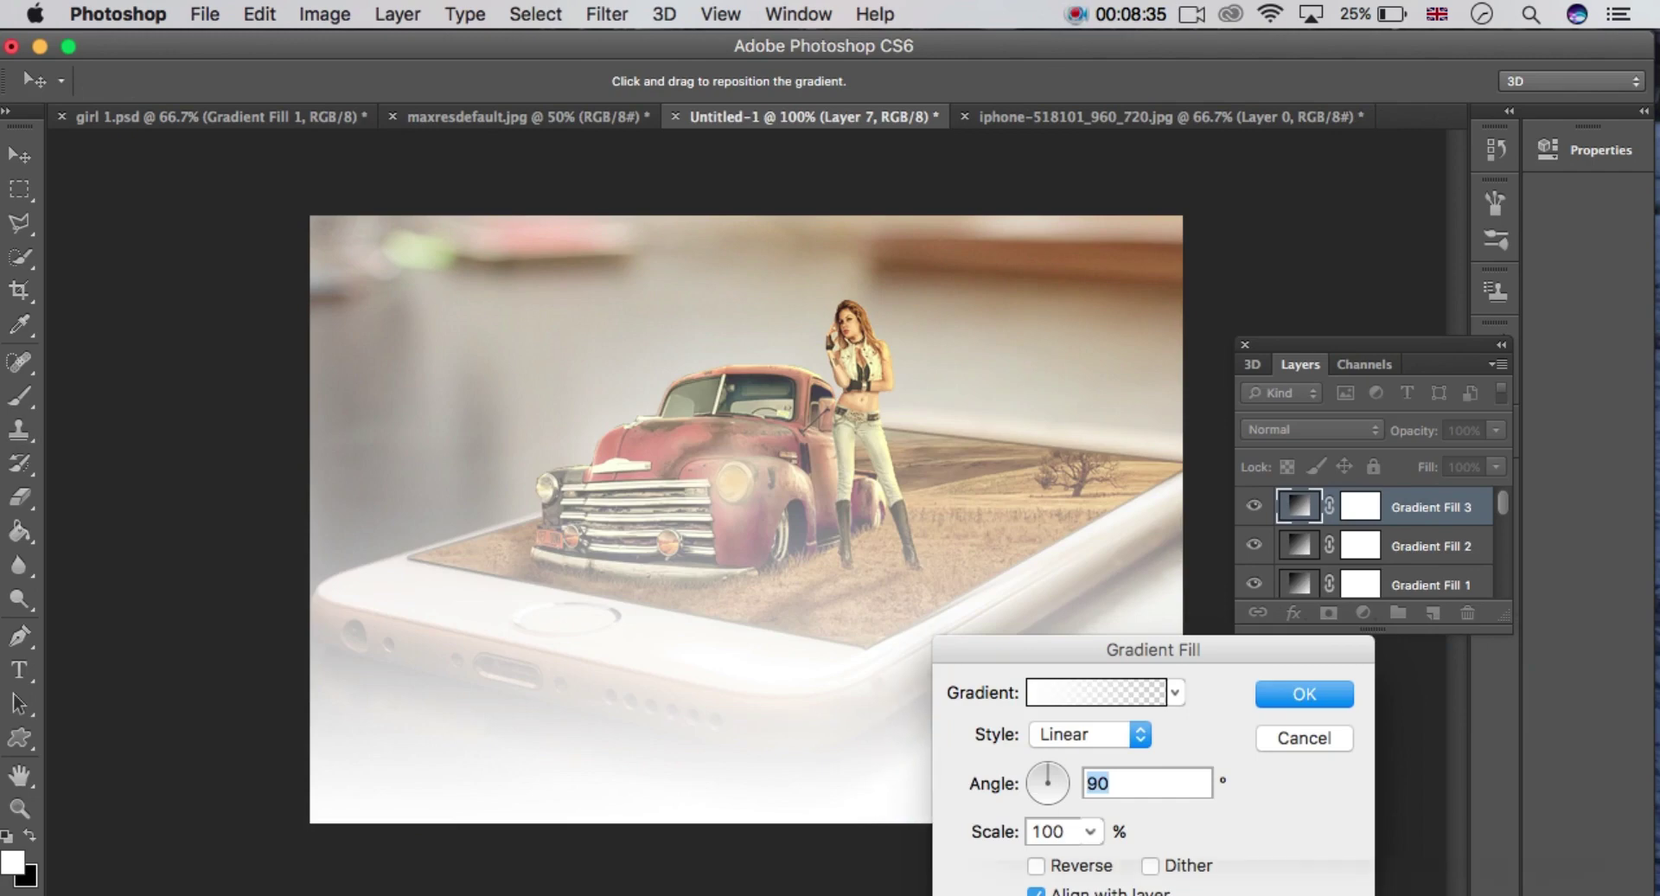
# Set the starting colour stop of this color-to-transparent gradient to pale yellow #f4da8a.
pyautogui.click(1096, 691)
pyautogui.click(1038, 604)
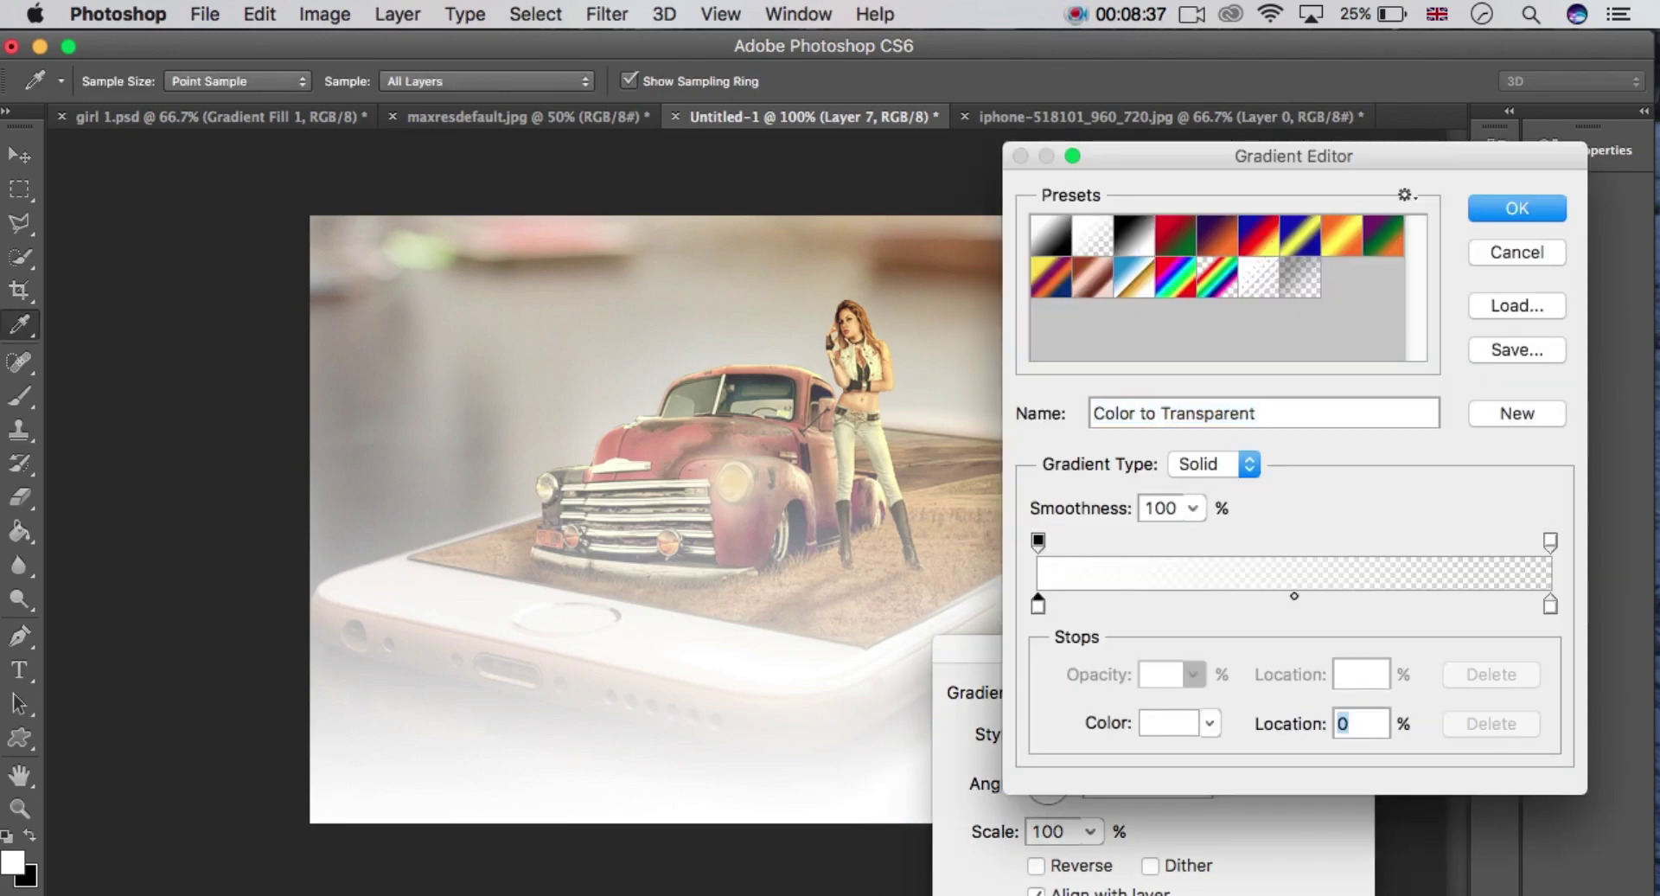
pyautogui.click(1168, 723)
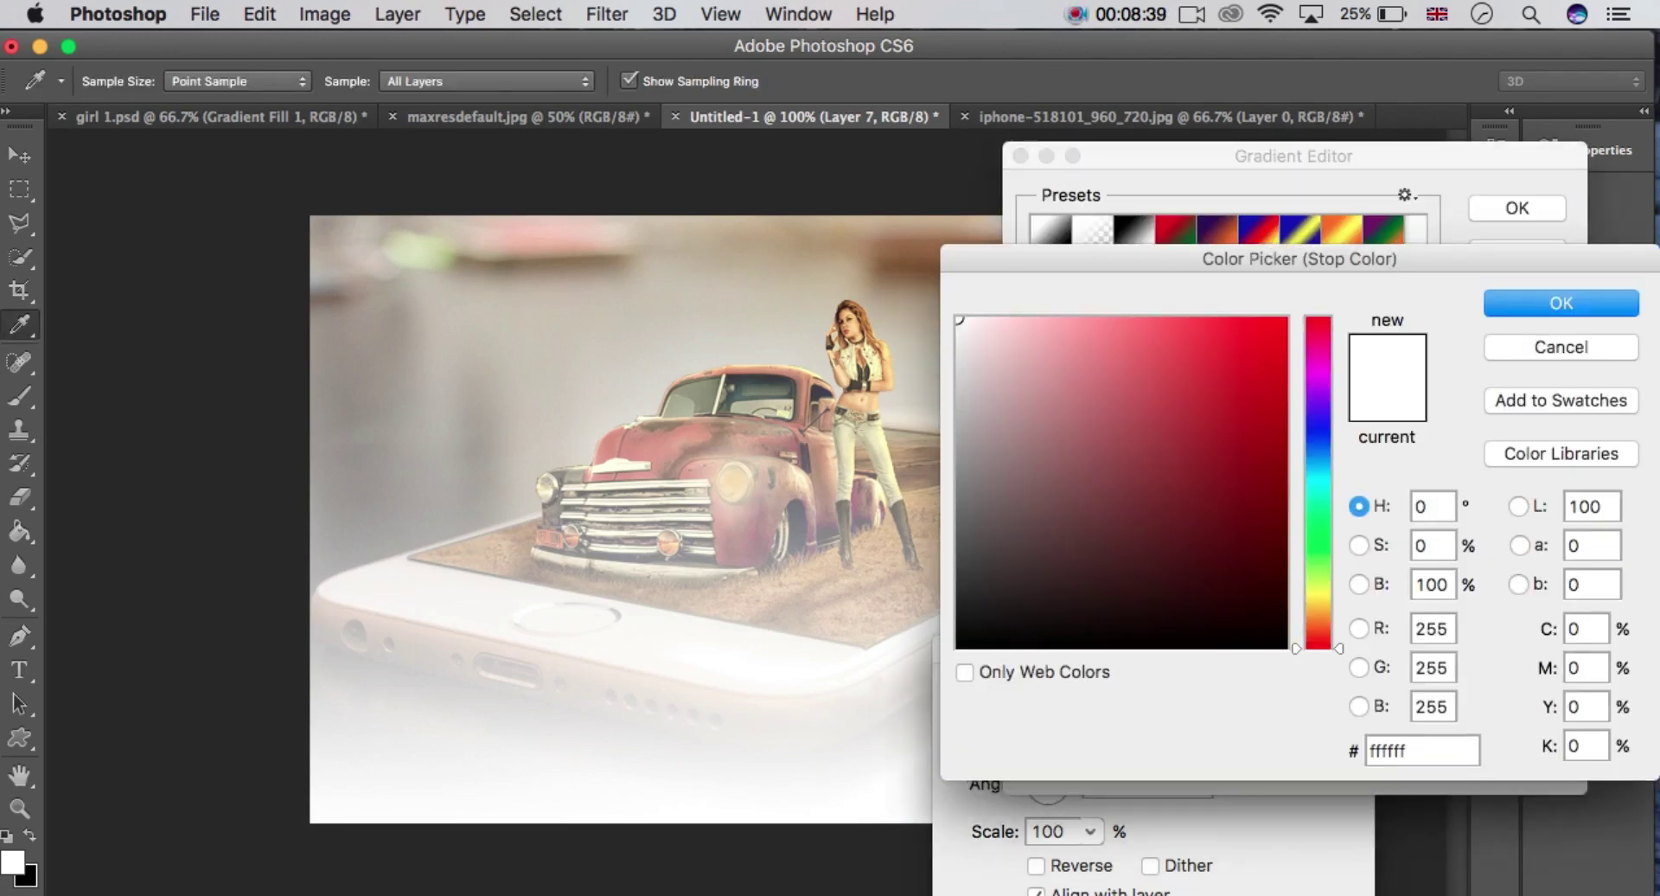
pyautogui.moveTo(1316, 614); pyautogui.dragTo(1316, 606)
pyautogui.click(1149, 339)
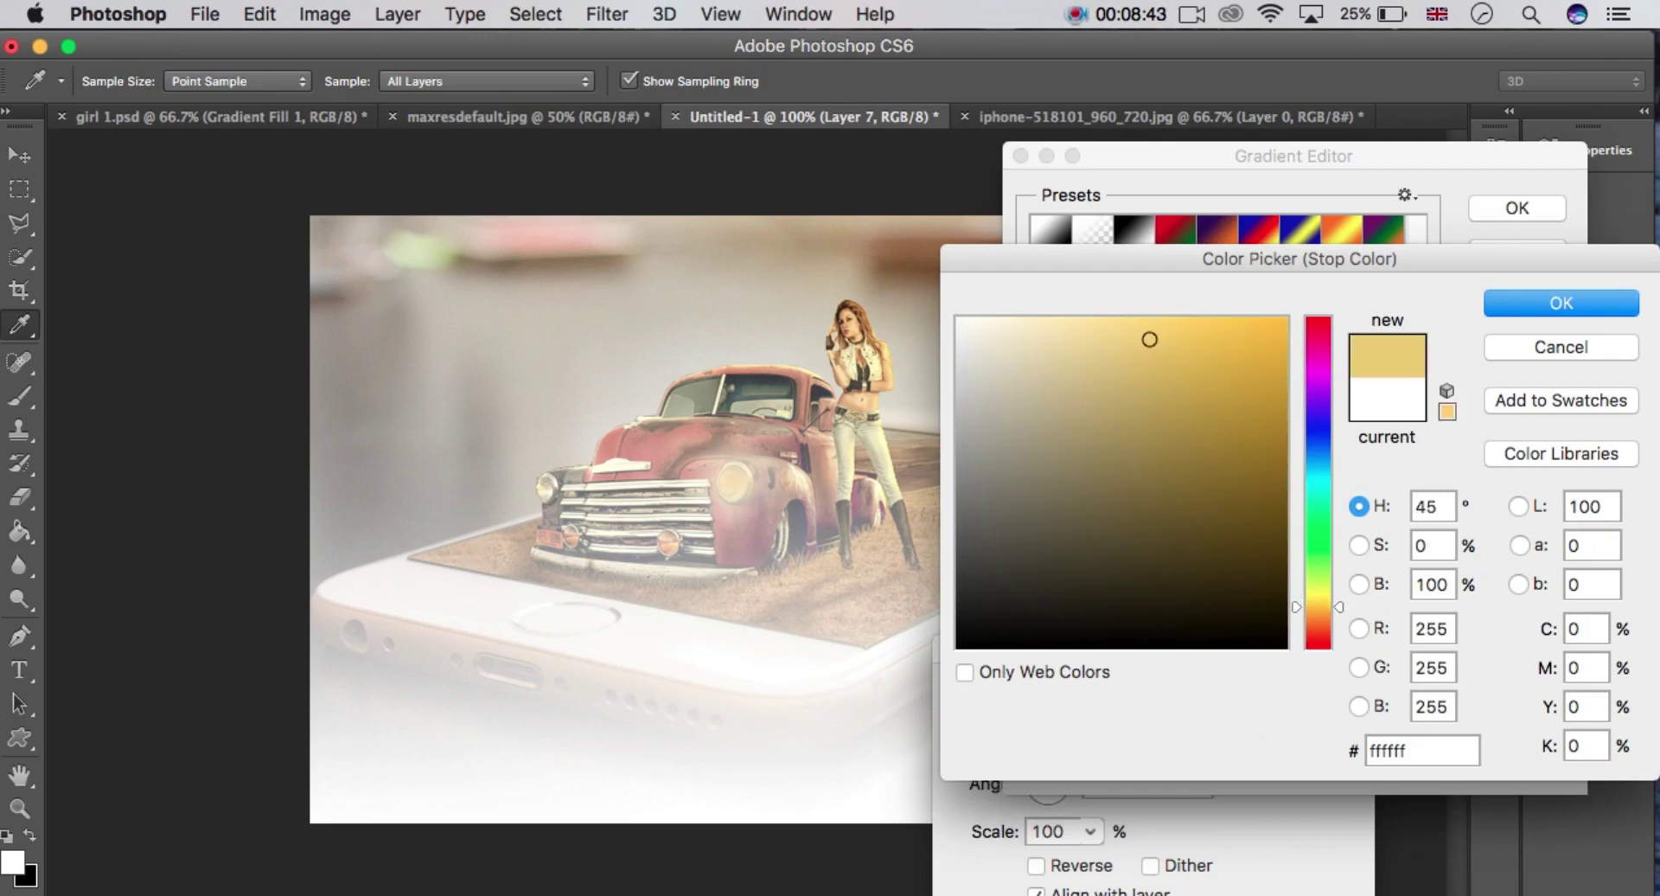
pyautogui.moveTo(1149, 339)
pyautogui.mouseDown()
pyautogui.moveTo(1138, 320)
pyautogui.moveTo(1149, 339)
pyautogui.moveTo(1179, 332)
pyautogui.moveTo(1085, 329)
pyautogui.moveTo(1100, 332)
pyautogui.mouseUp()
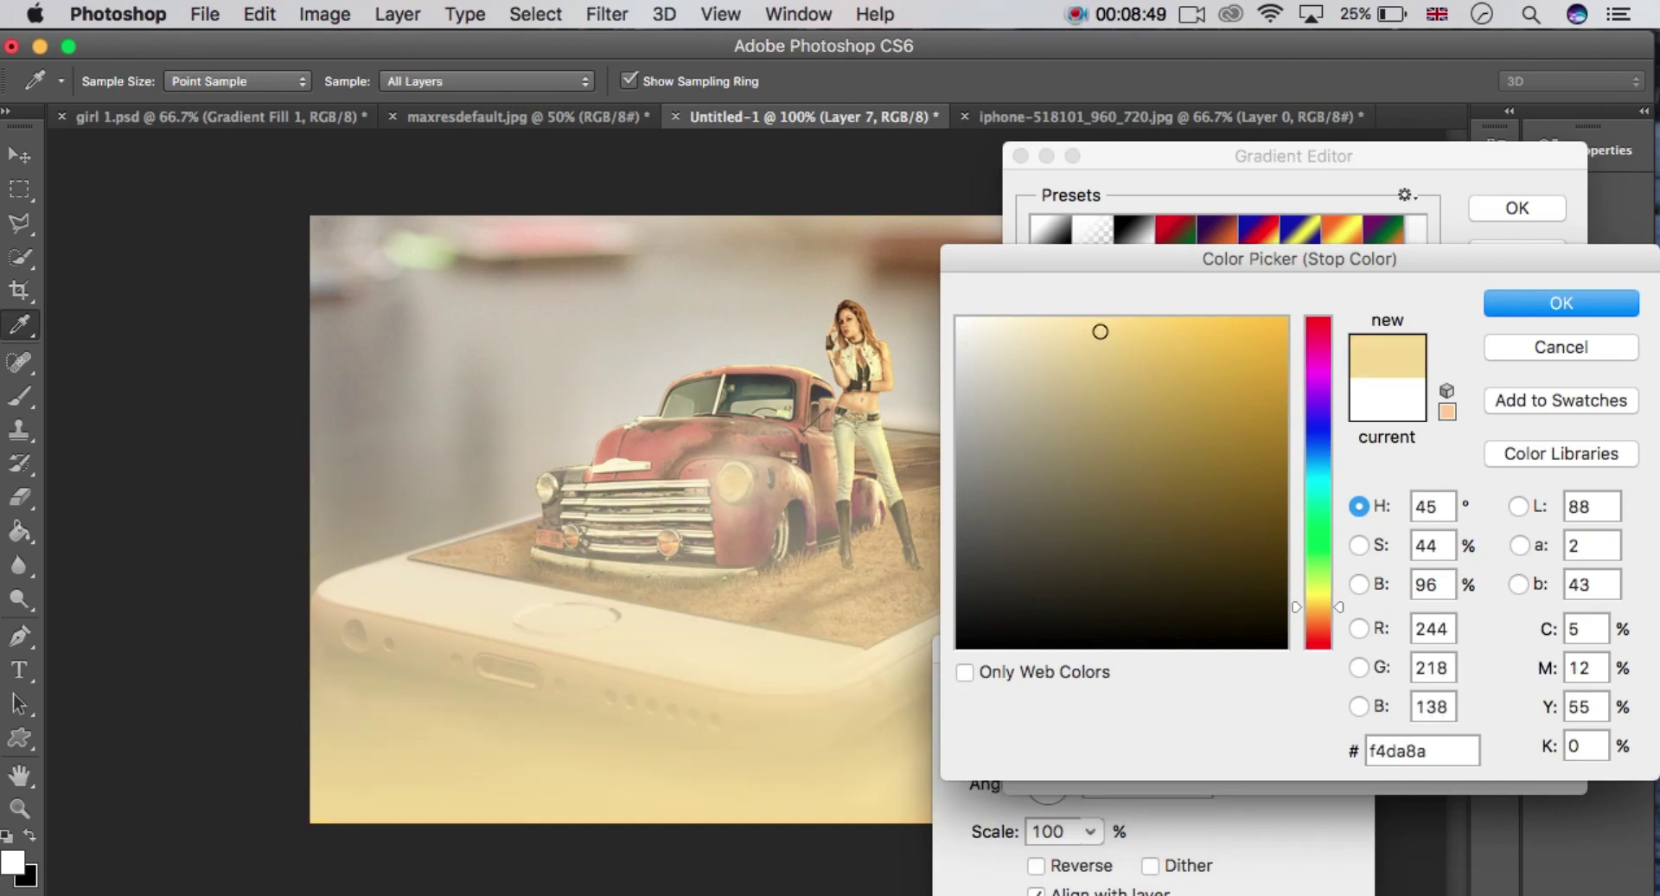
pyautogui.press('Tab')
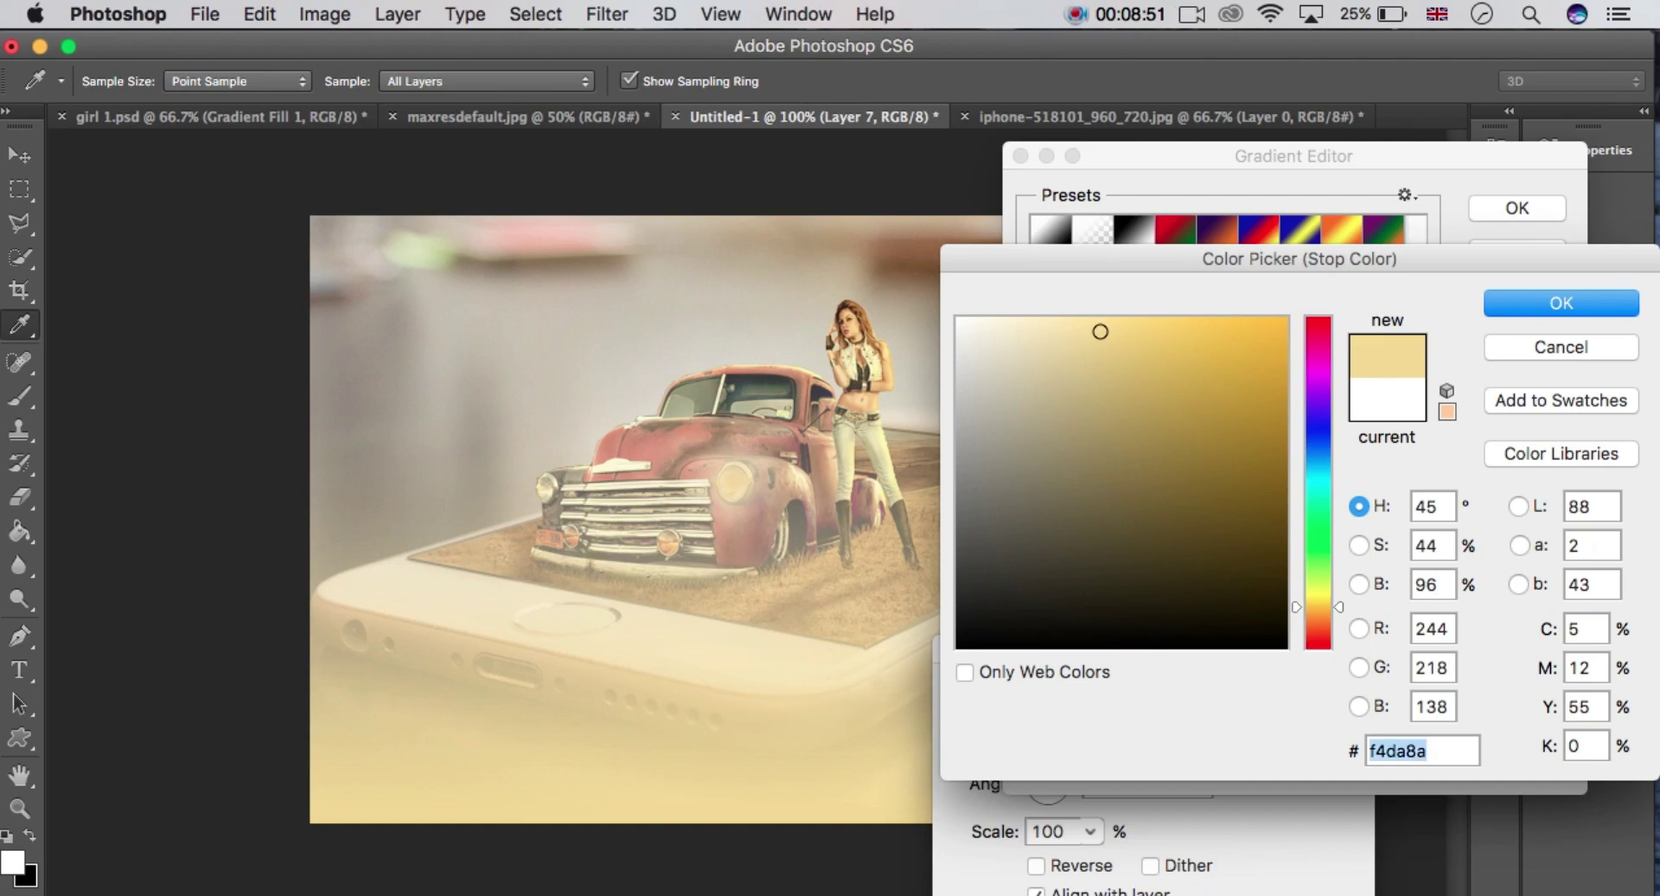
pyautogui.press('Return')
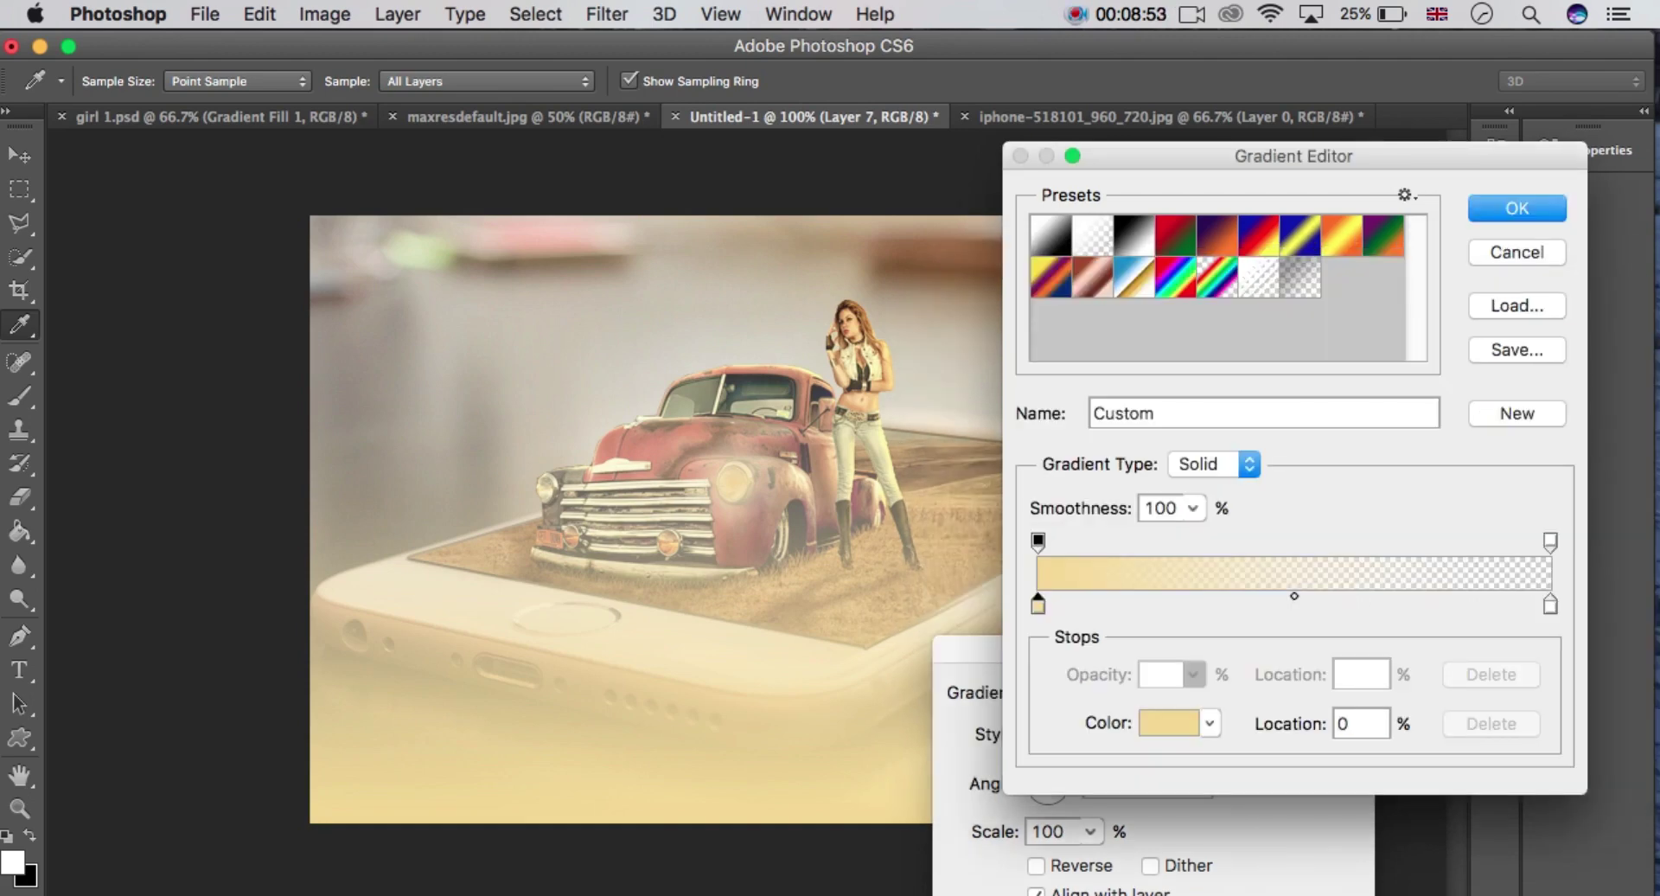
pyautogui.press('Return')
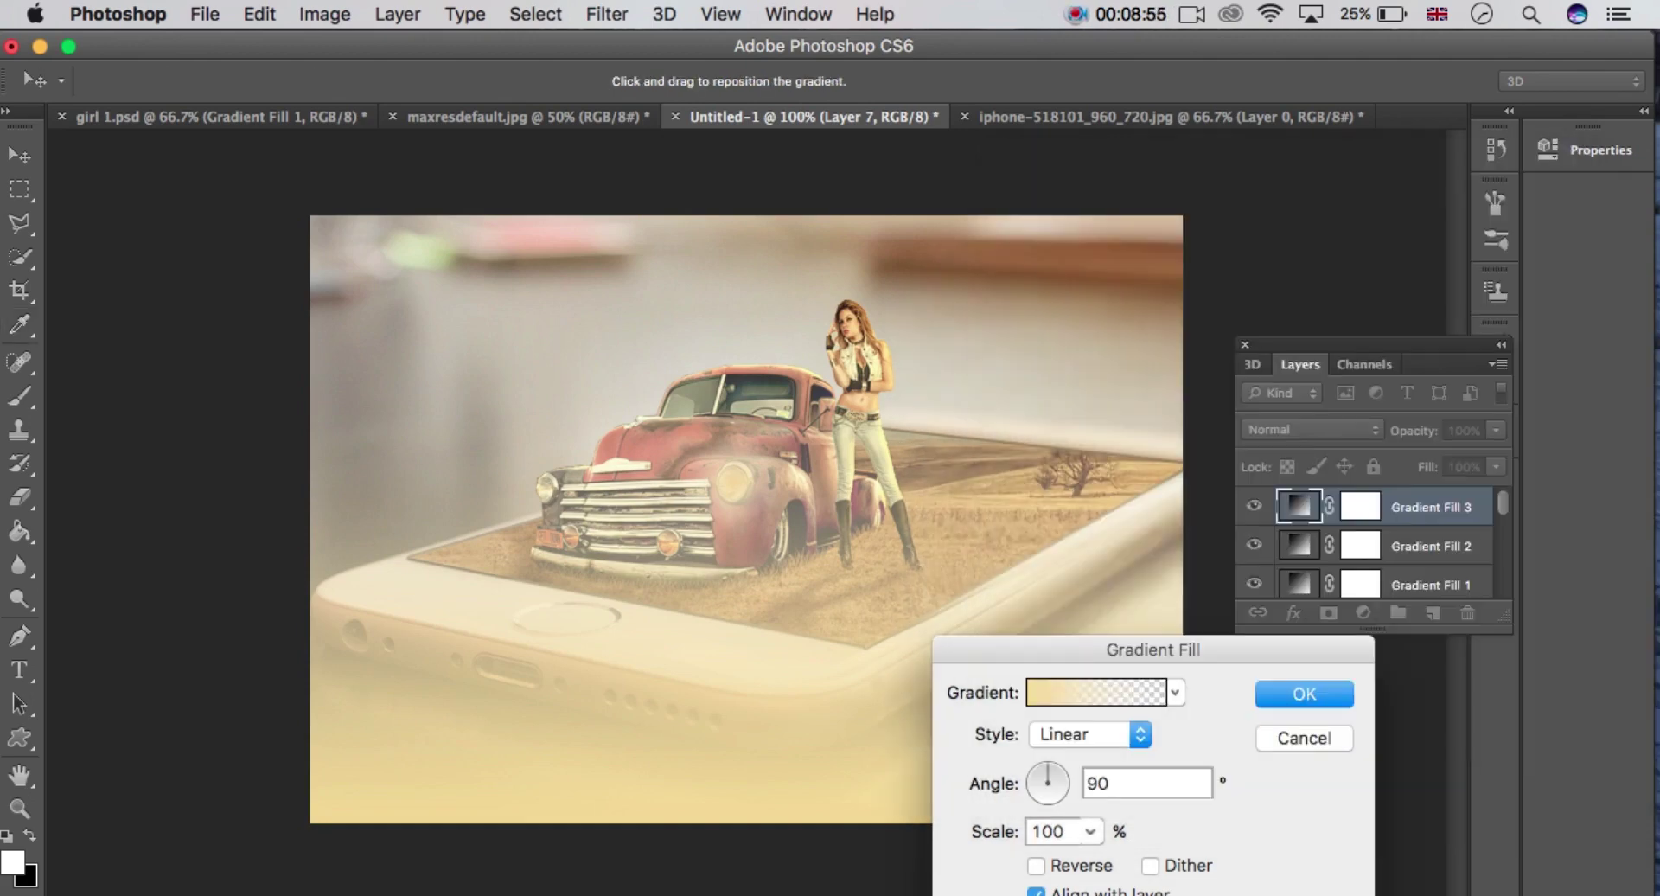
# Make the pale yellow gradient Radial at 10% scale and centre it on the truck's other headlight.
pyautogui.click(1080, 734)
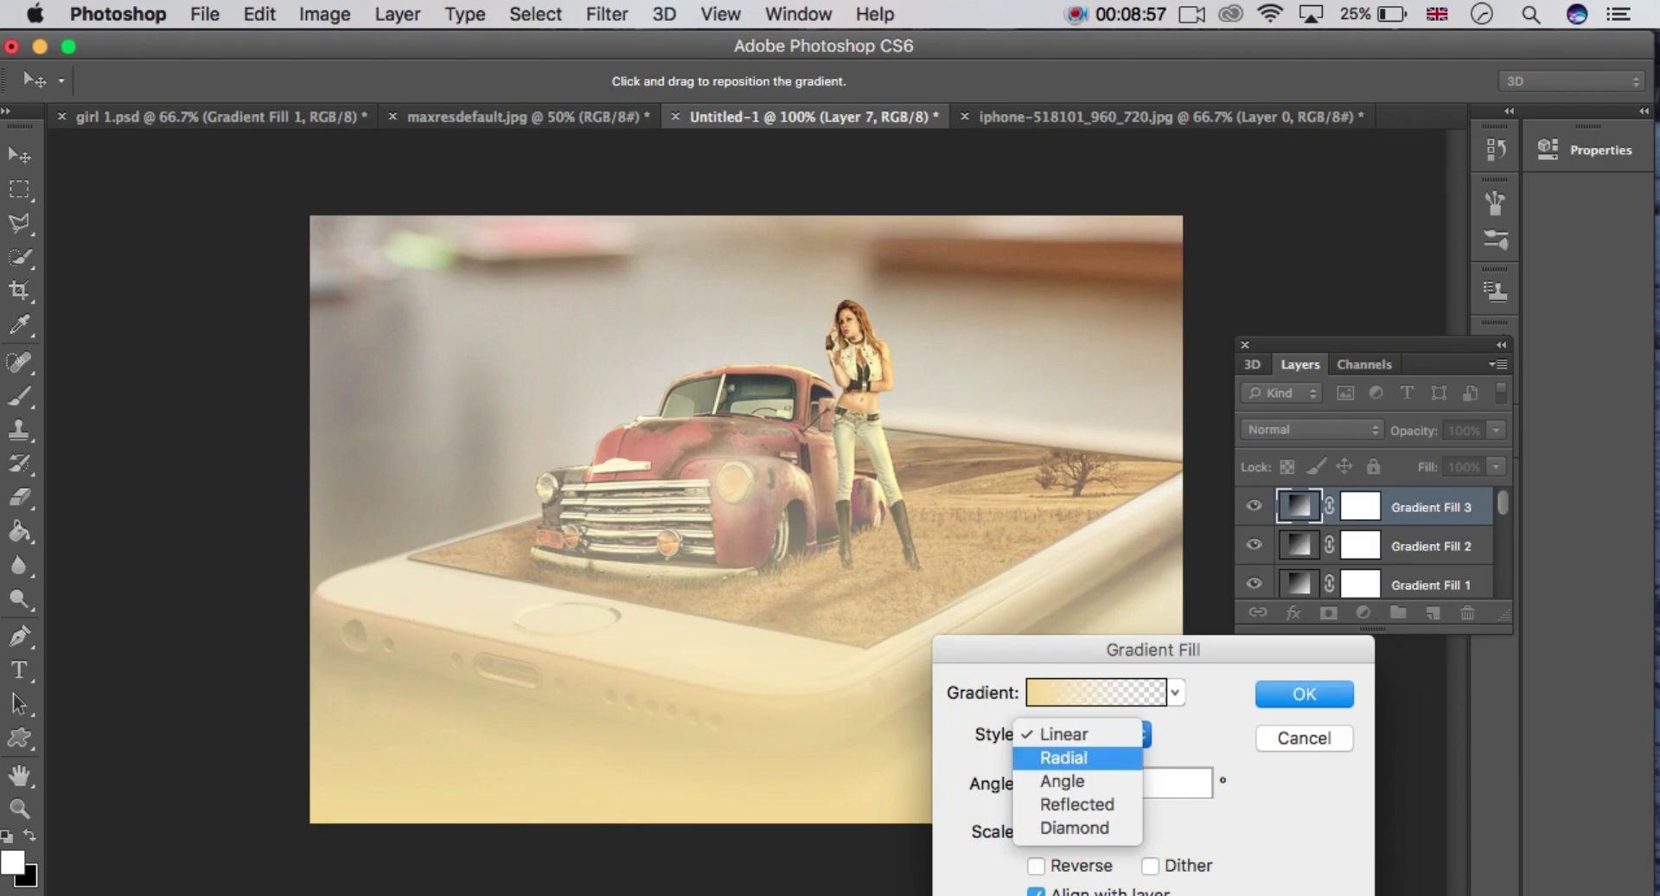
pyautogui.click(1063, 757)
pyautogui.click(1090, 831)
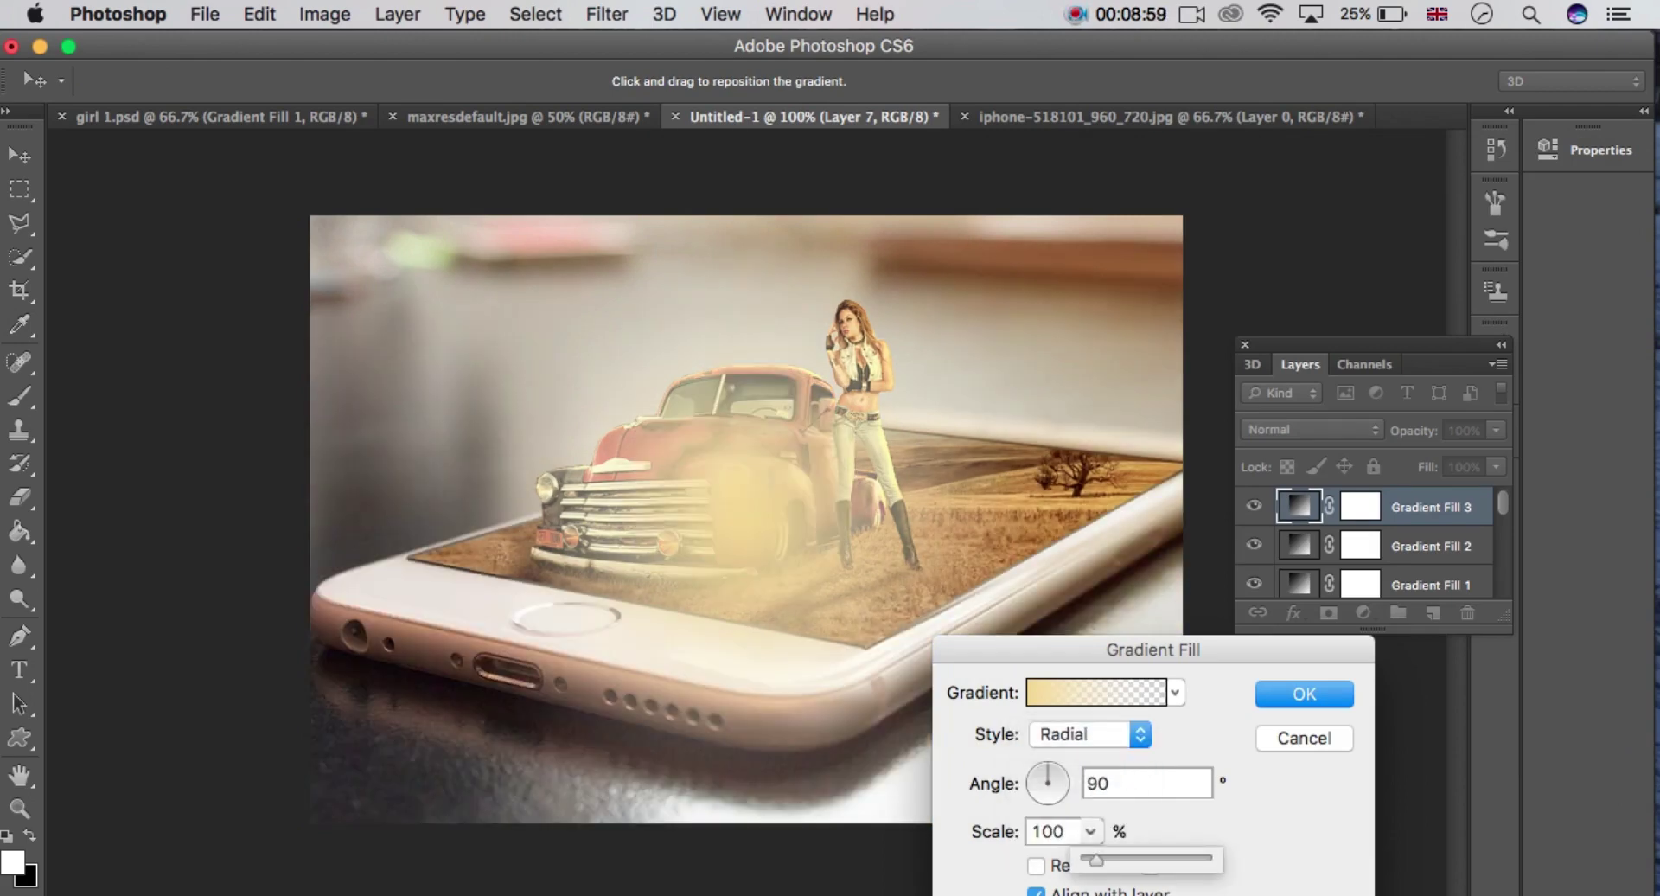
pyautogui.moveTo(1066, 831); pyautogui.dragTo(1030, 831)
pyautogui.write('10')
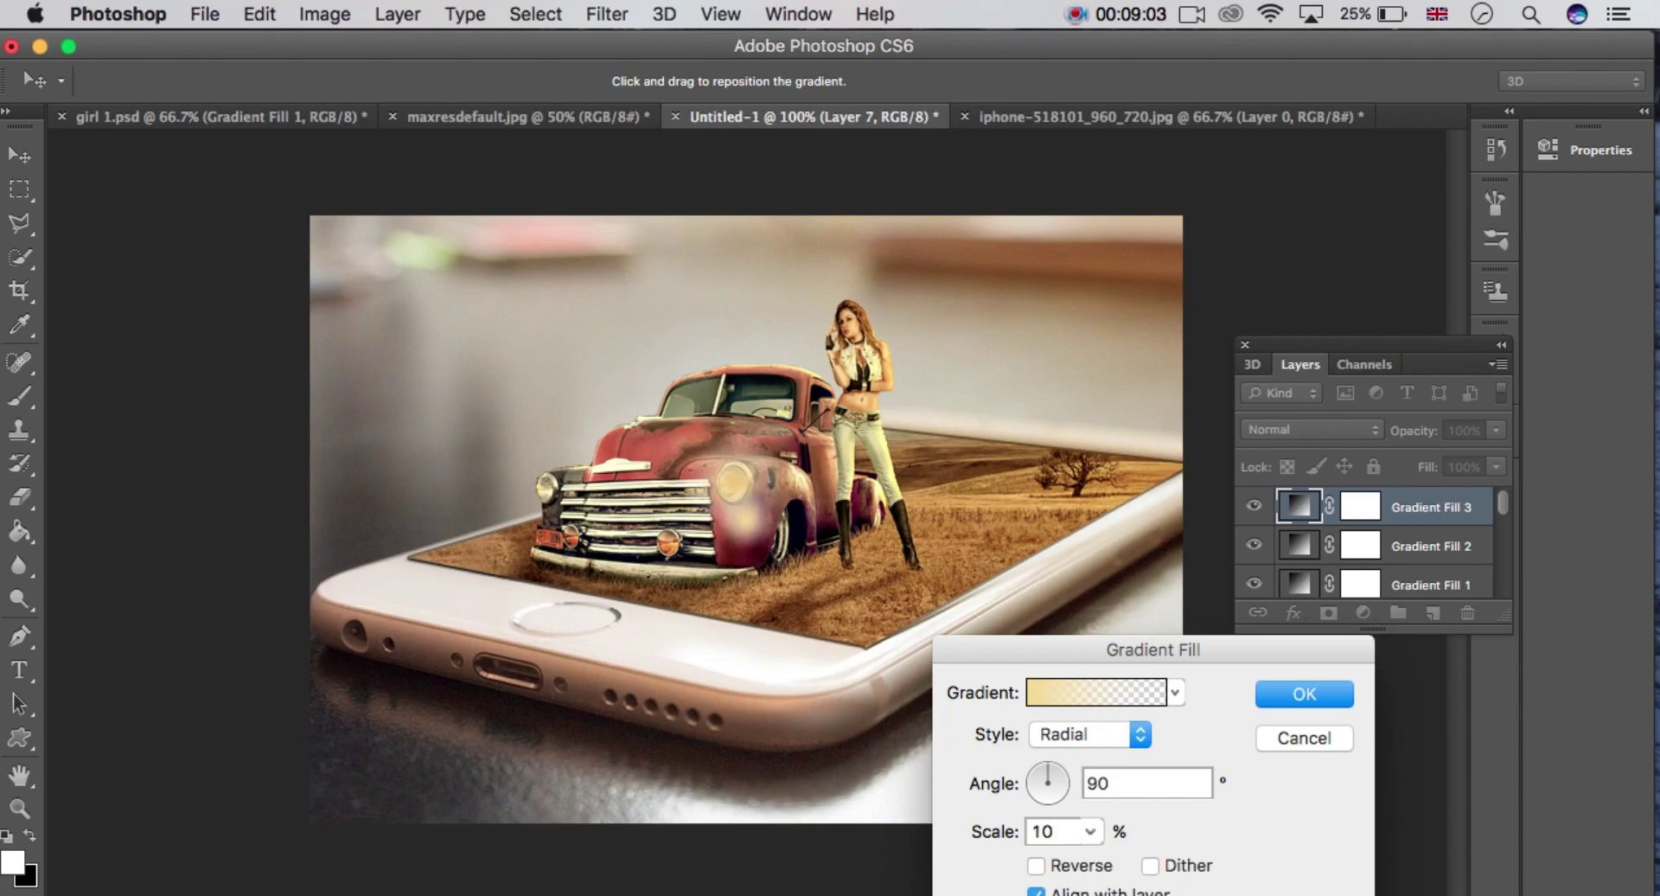
pyautogui.moveTo(746, 521); pyautogui.dragTo(558, 484)
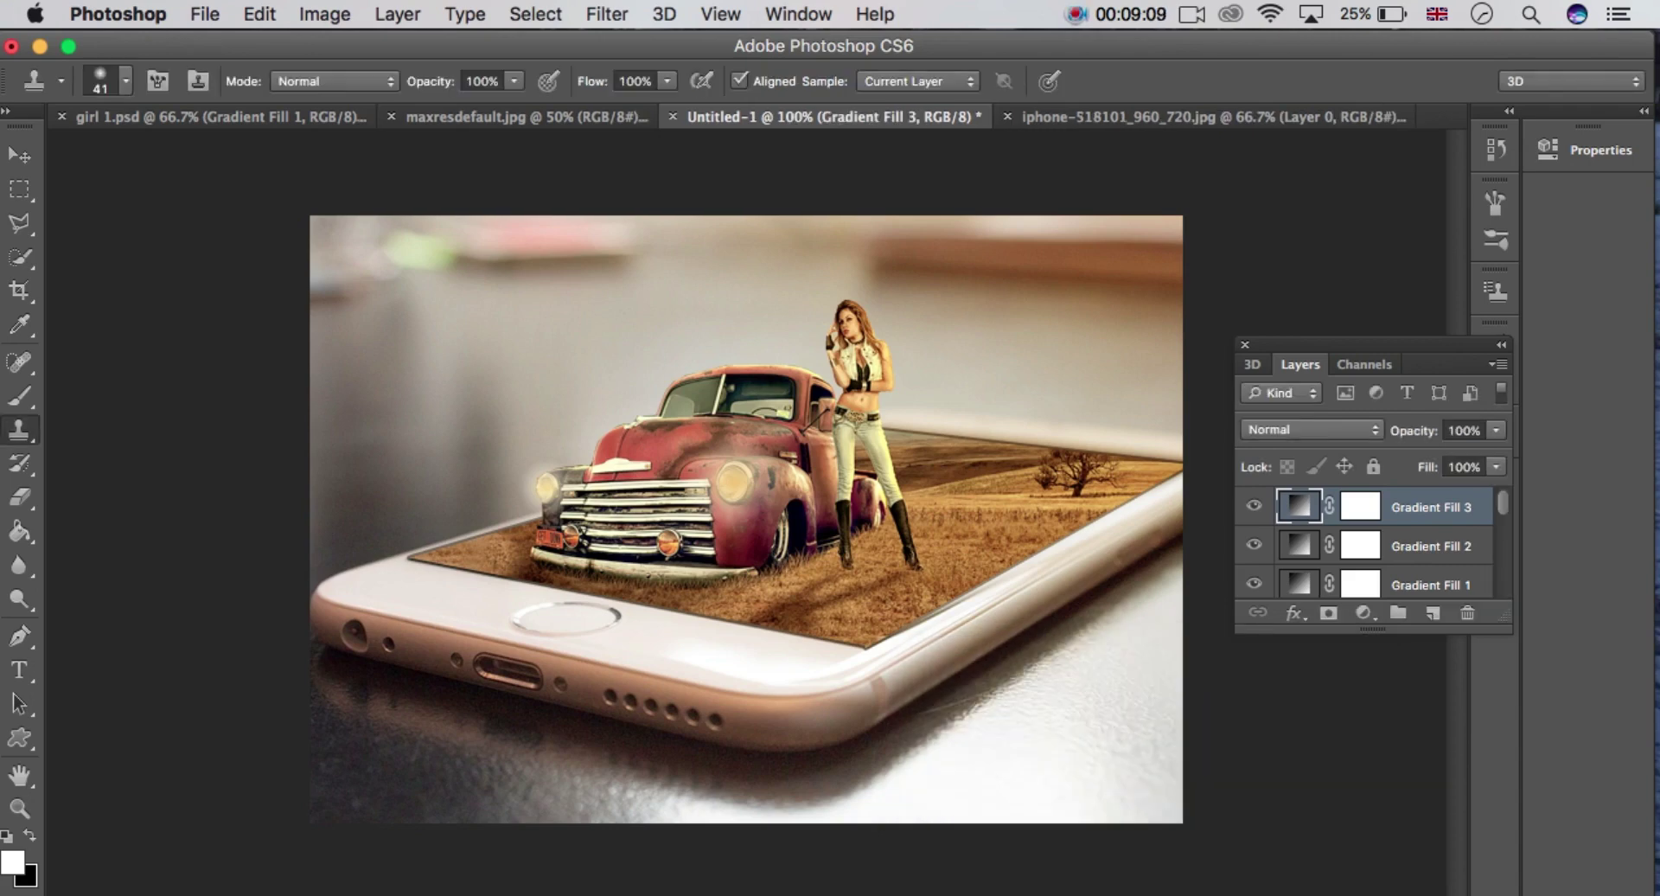
# Merge the Gradient Fill 3, Gradient Fill 2, Layer 5 and Layer 4 layers into one and check the result by toggling its visibility.
pyautogui.press('w')
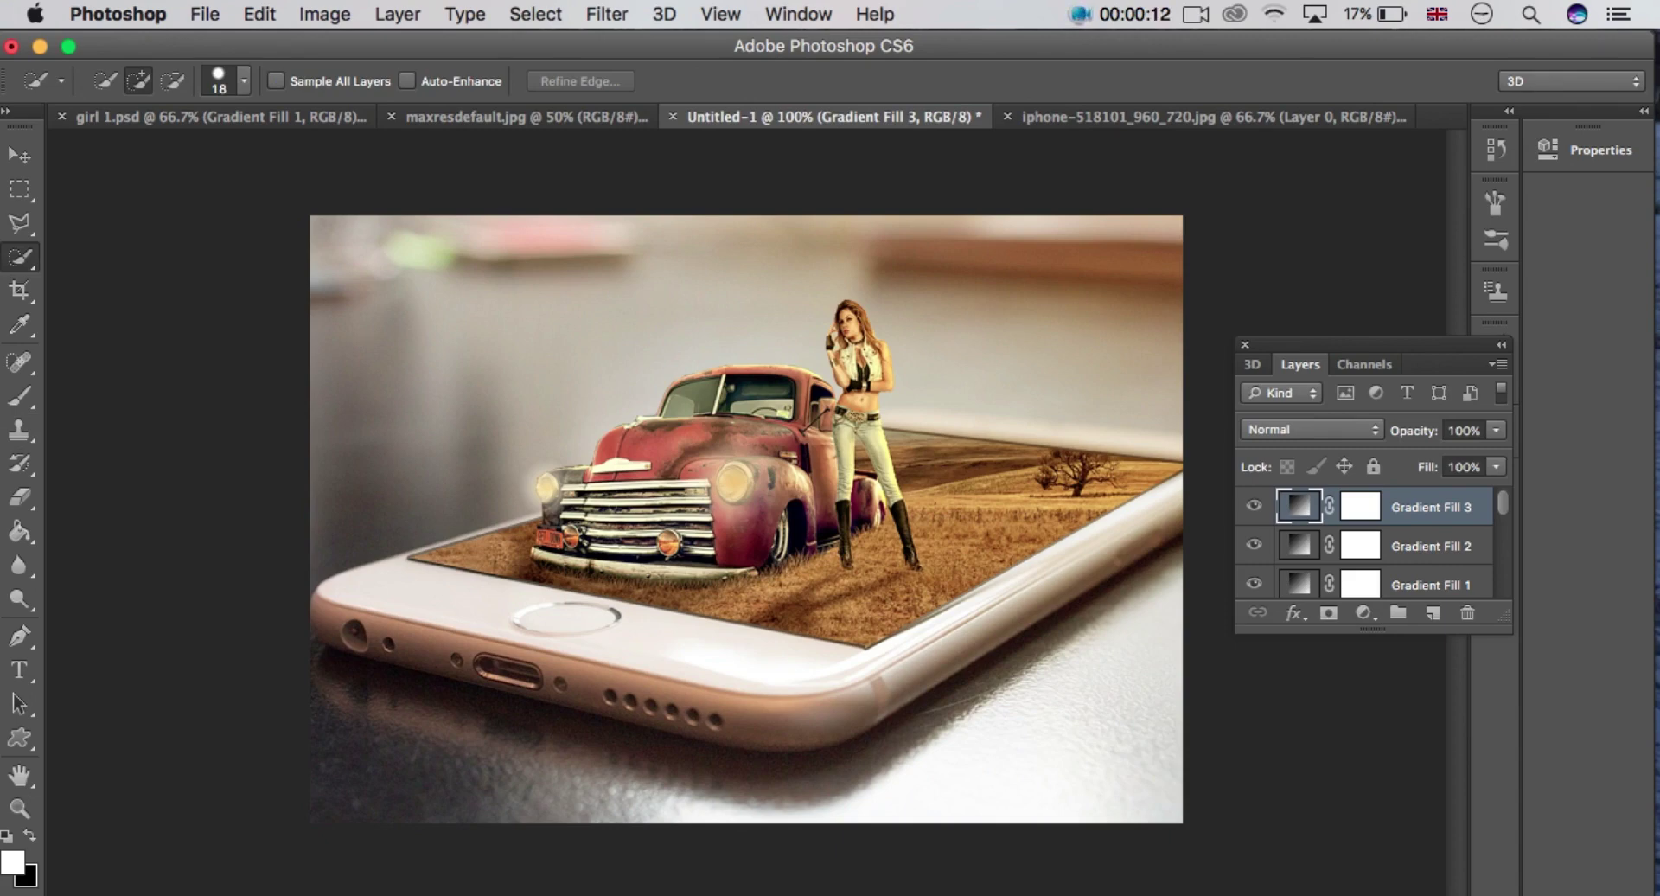
pyautogui.rightClick(1439, 545)
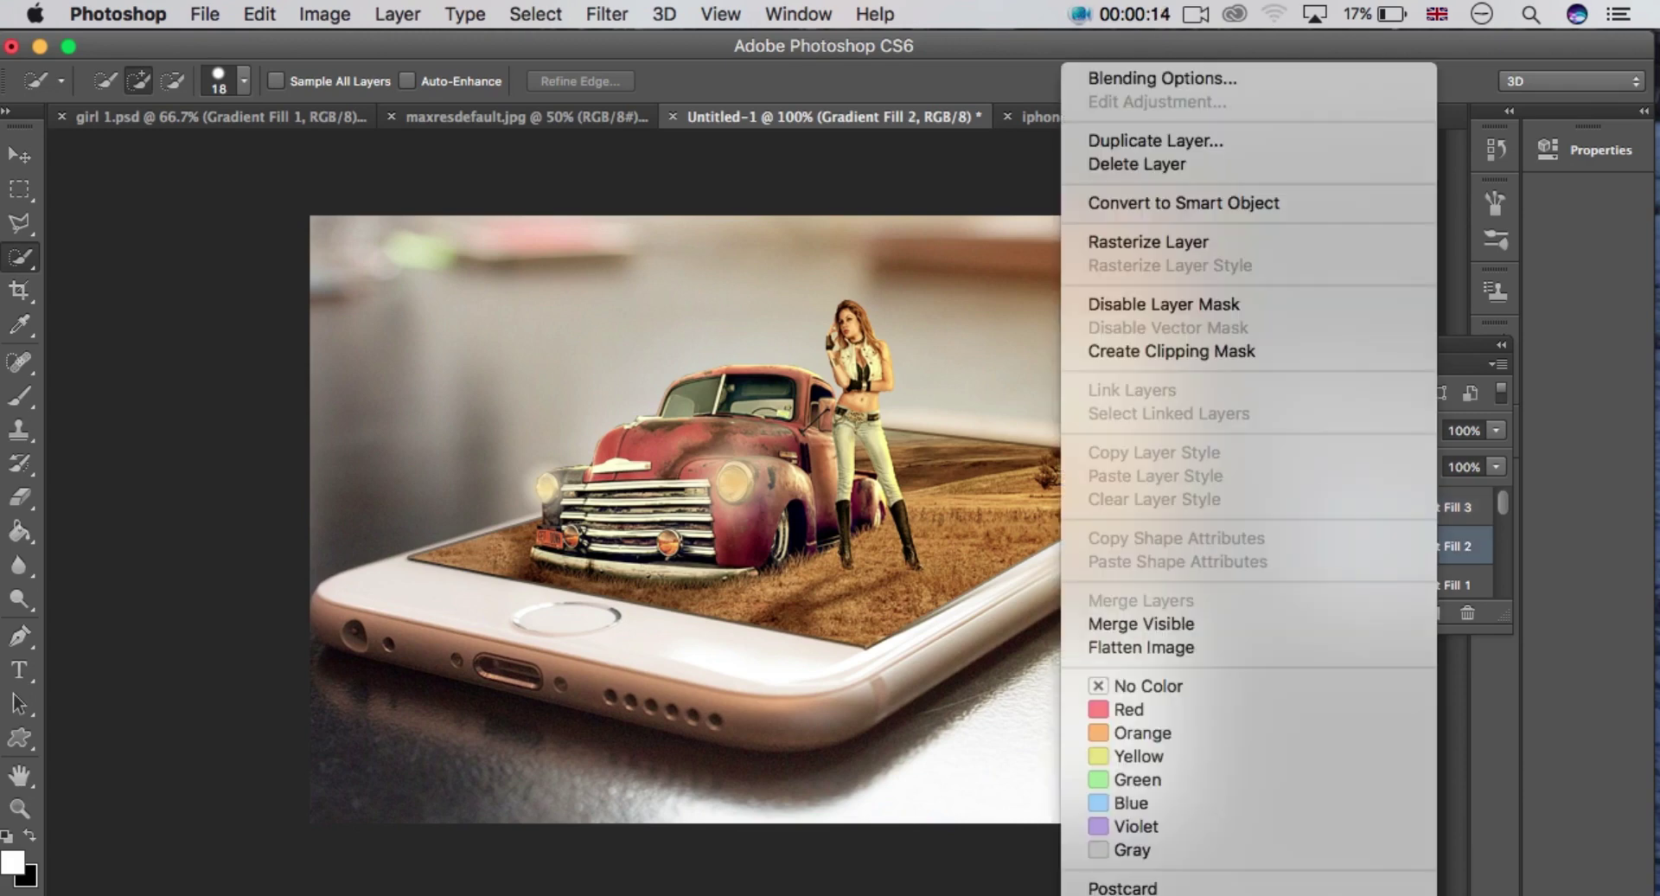
pyautogui.press('Escape')
pyautogui.keyDown('shift'); pyautogui.click(1431, 507); pyautogui.keyUp('shift')
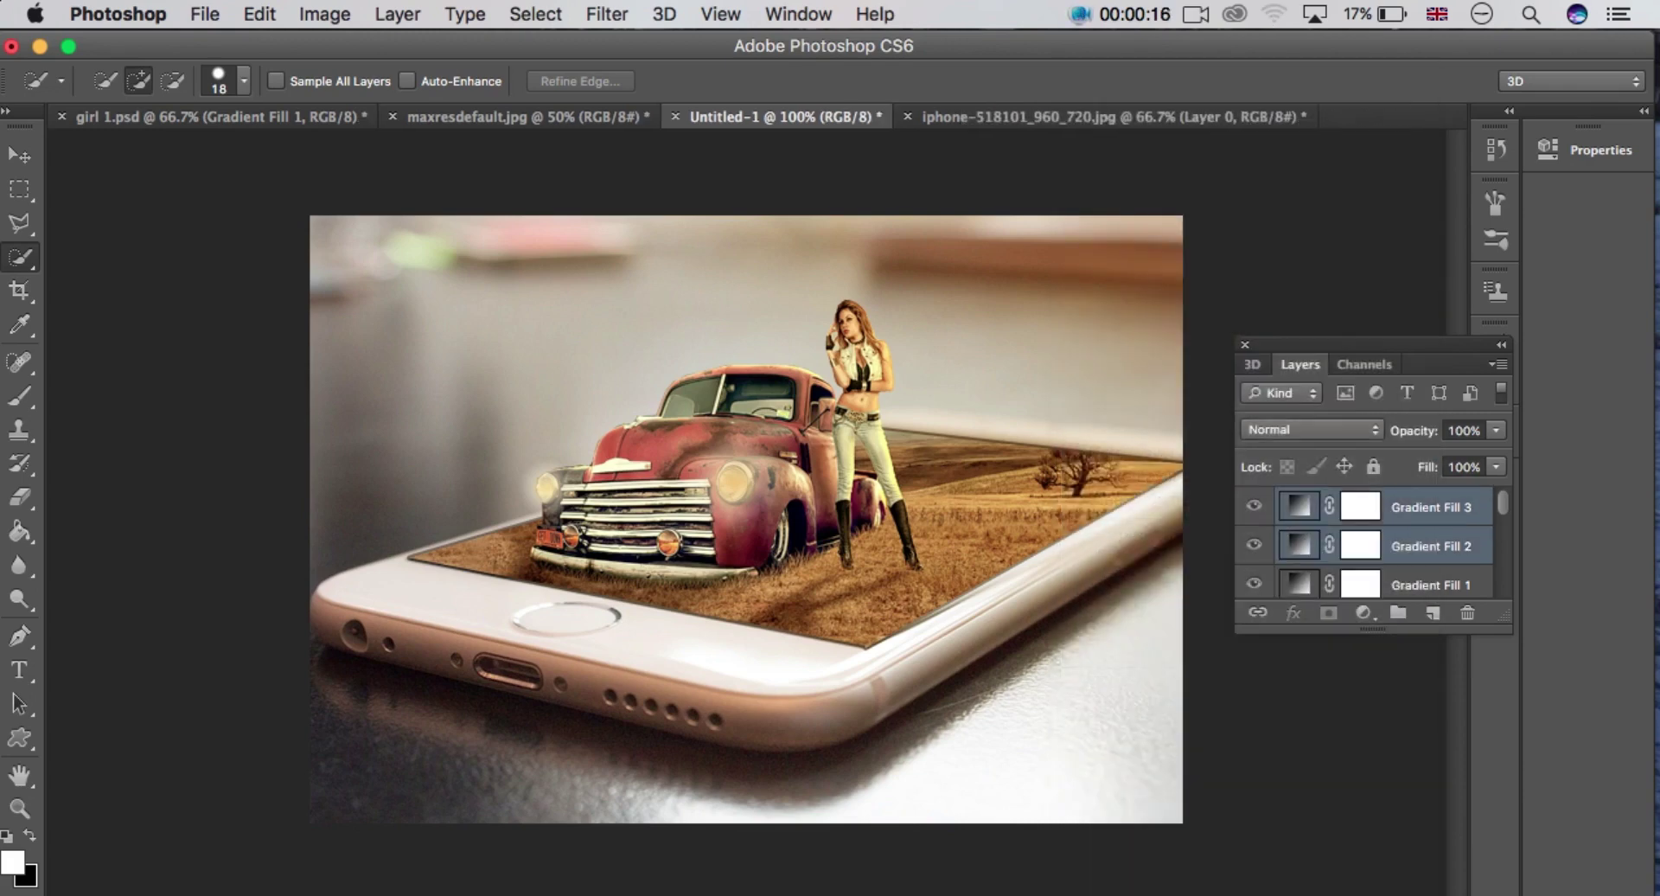
pyautogui.scroll(-3, 1367, 545)
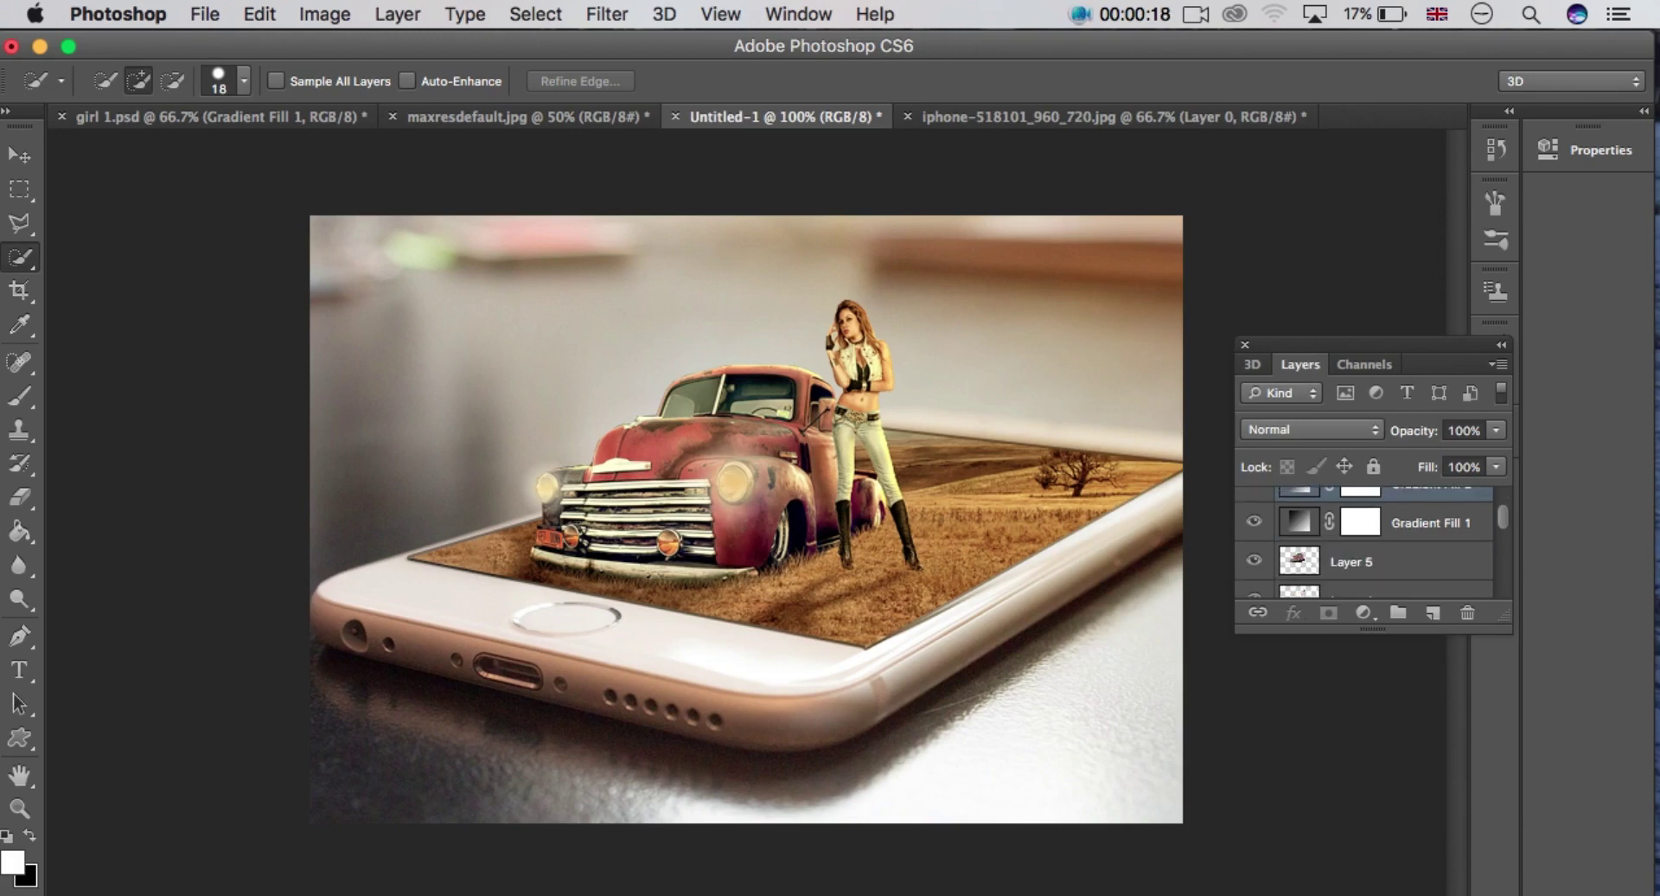
pyautogui.keyDown('super'); pyautogui.click(1384, 527); pyautogui.keyUp('super')
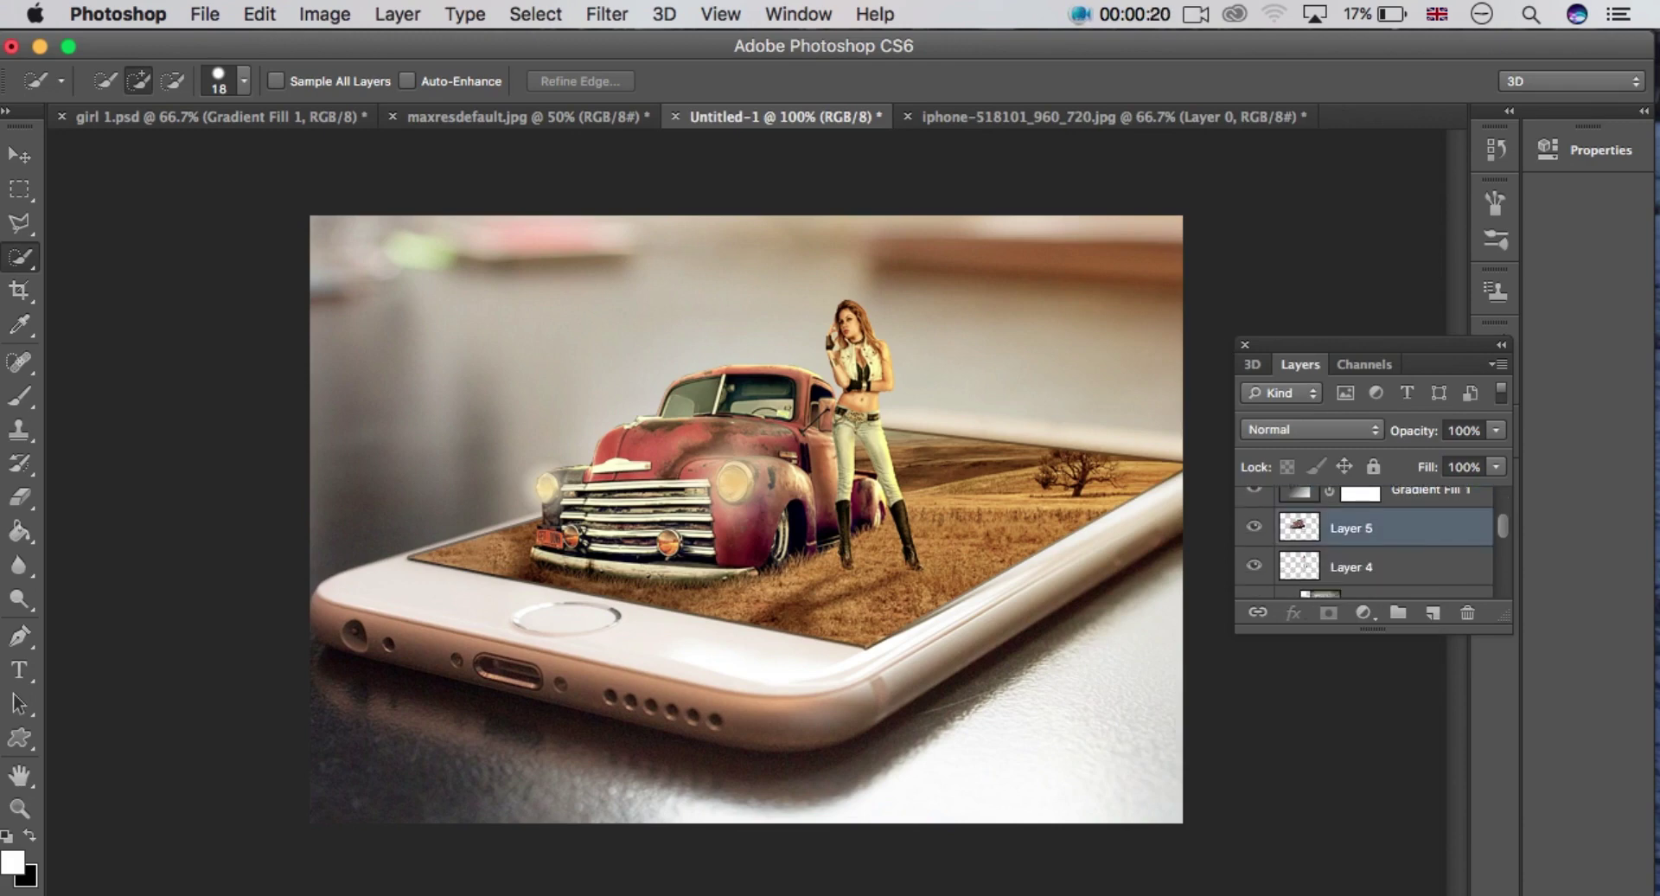
pyautogui.keyDown('super'); pyautogui.click(1383, 566); pyautogui.keyUp('super')
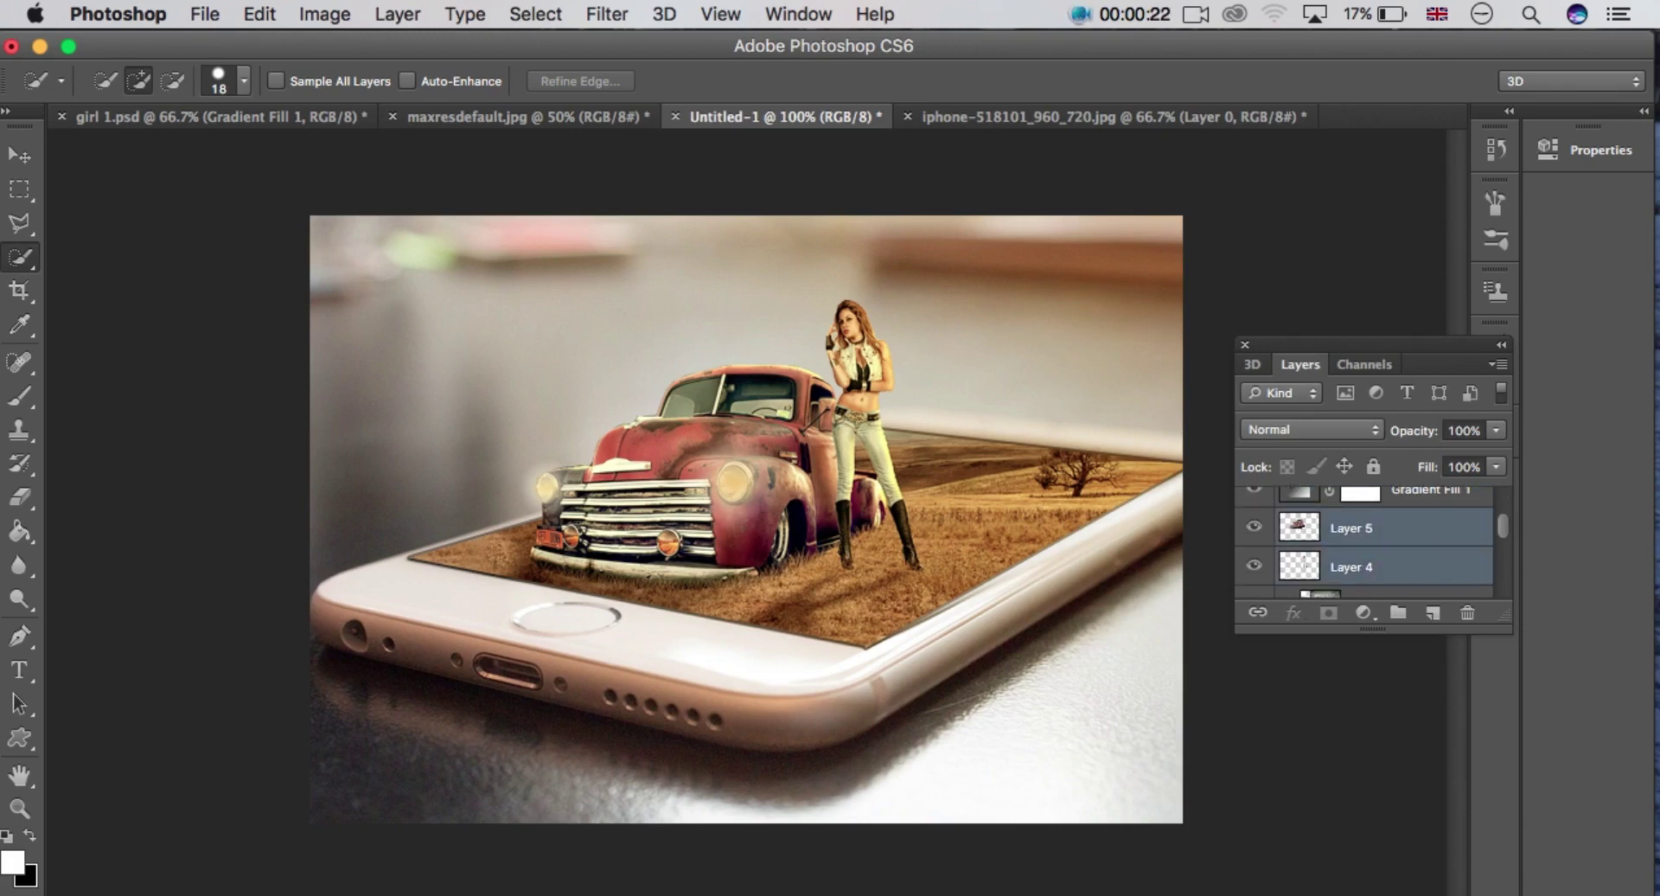
pyautogui.scroll(3, 1364, 543)
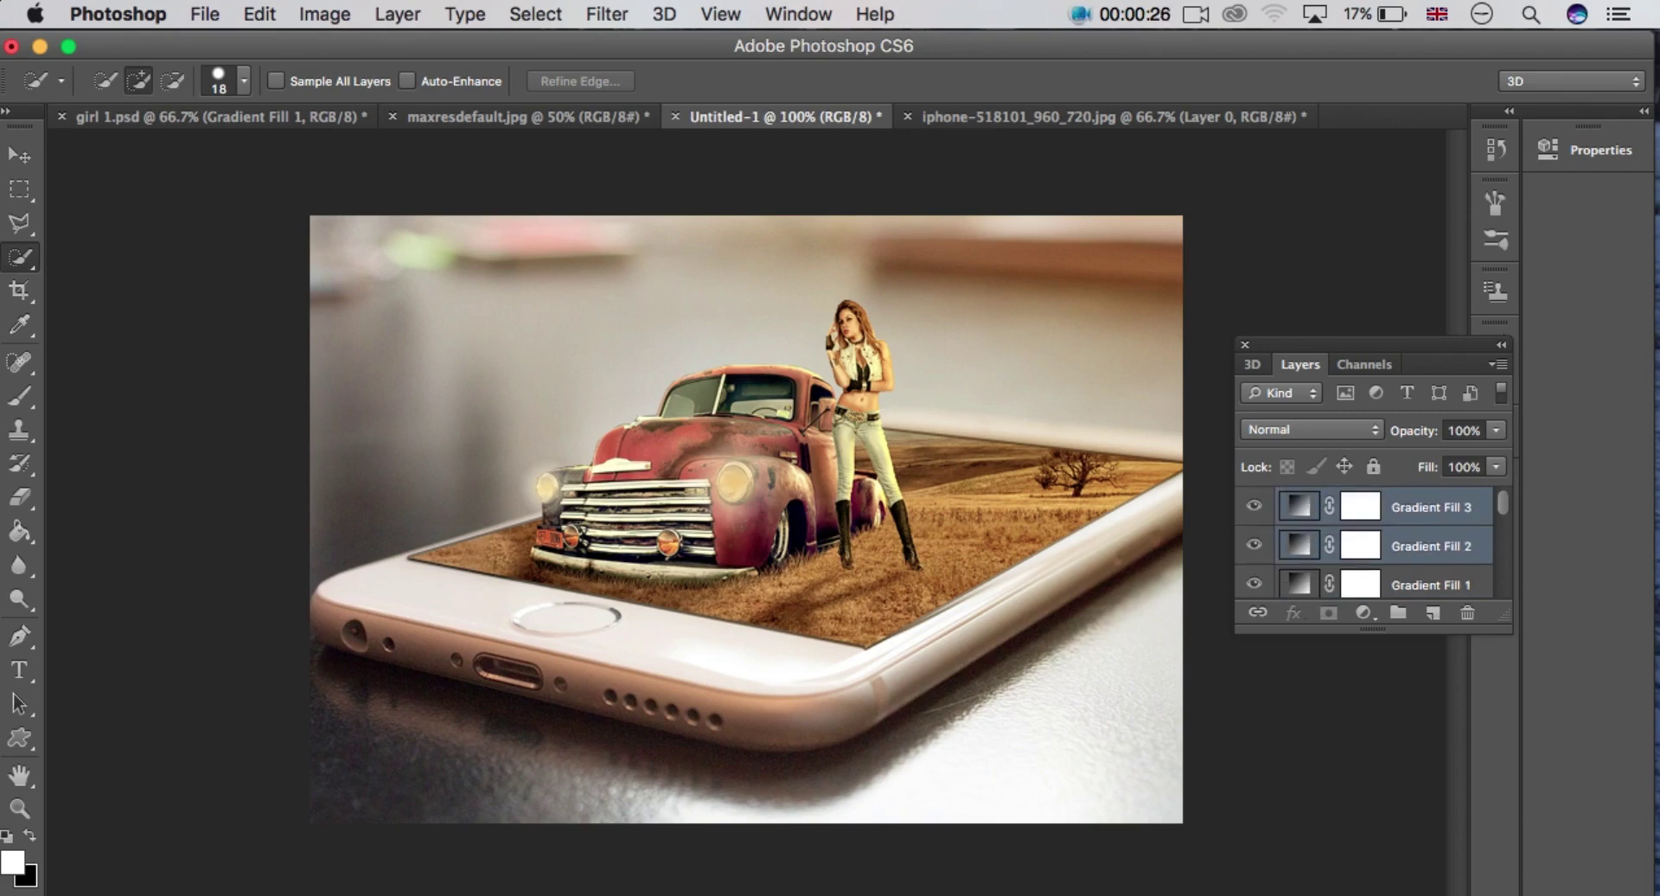
pyautogui.rightClick(1432, 546)
pyautogui.click(1135, 600)
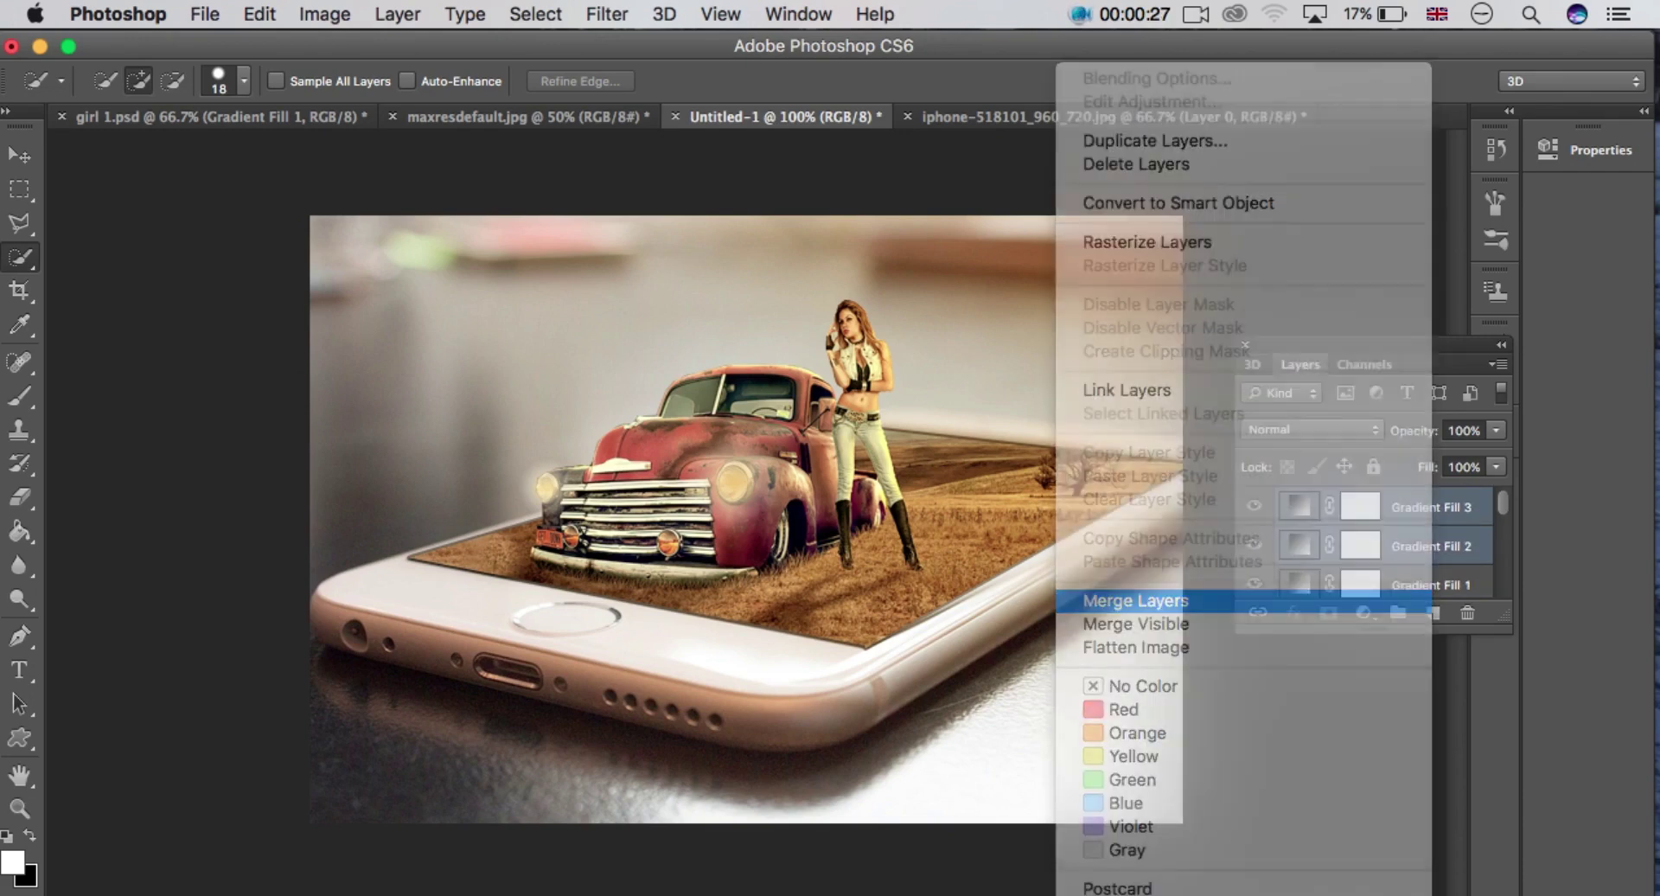
pyautogui.click(1253, 506)
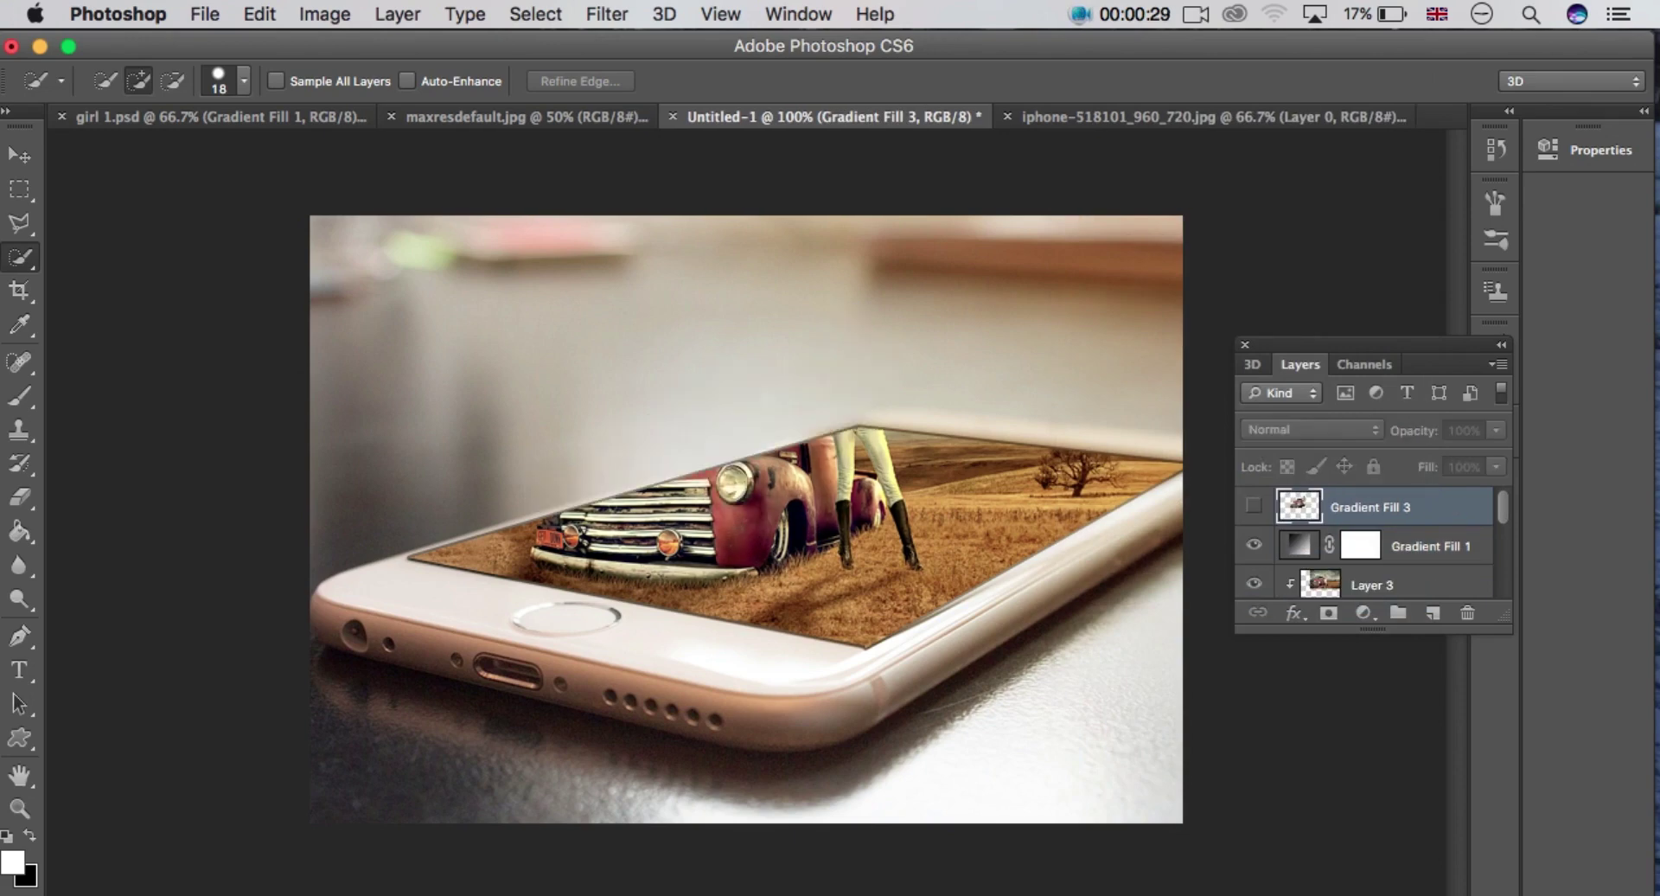
pyautogui.click(1253, 506)
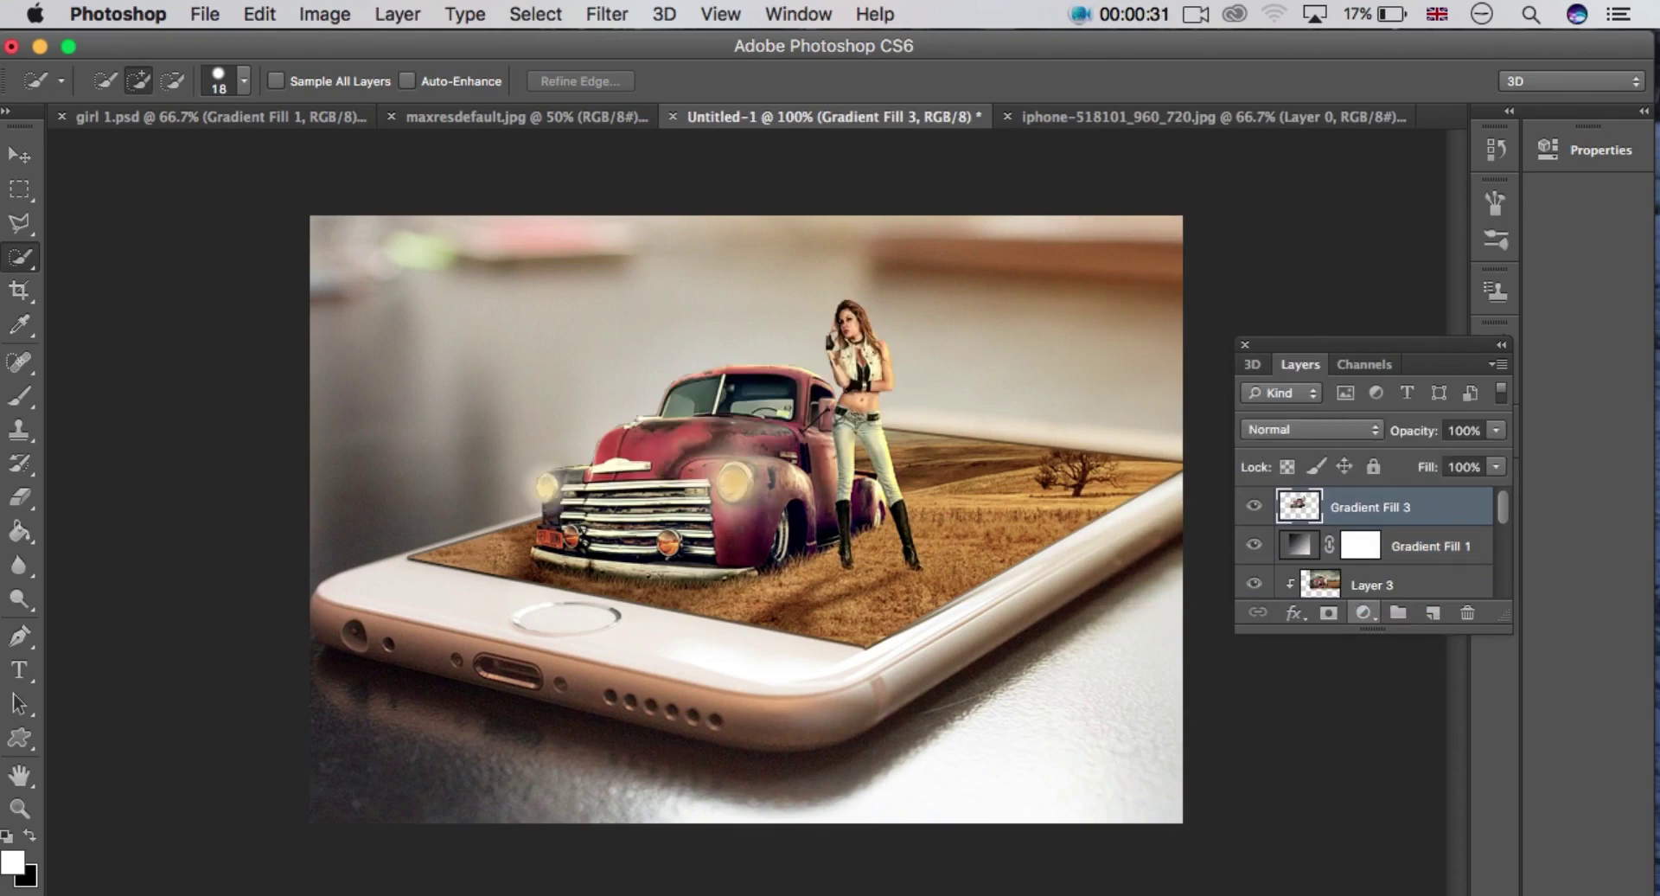
# Add a Gradient fill layer above the merged truck and woman layer, with its starting colour stop set to orange #fbb233.
pyautogui.click(1365, 612)
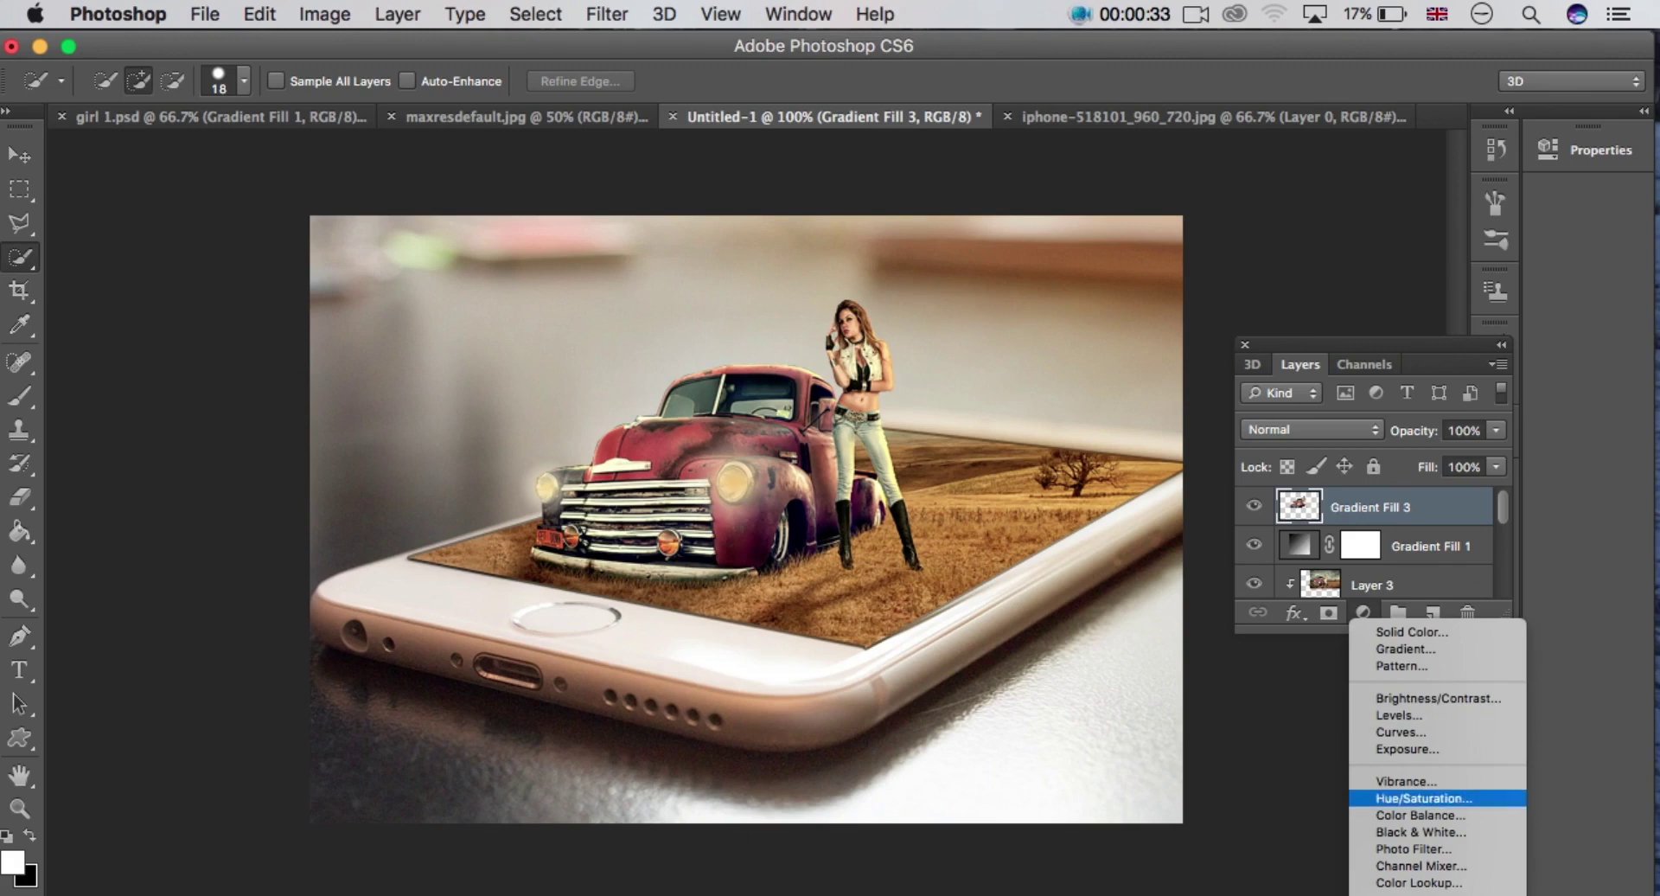
pyautogui.click(1406, 649)
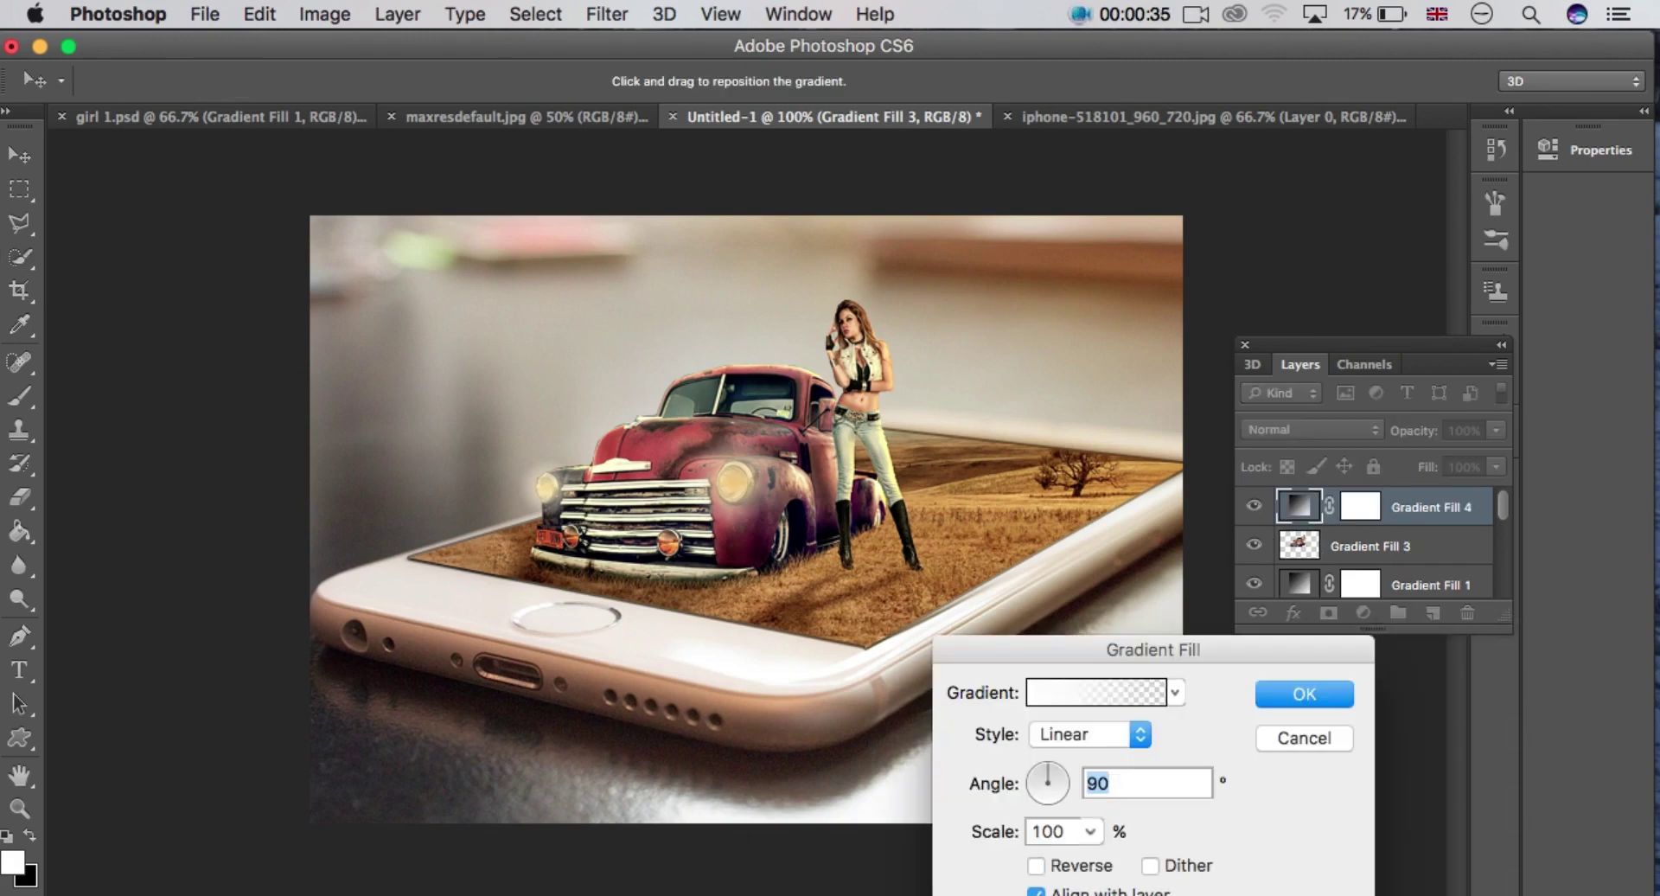
pyautogui.click(1095, 691)
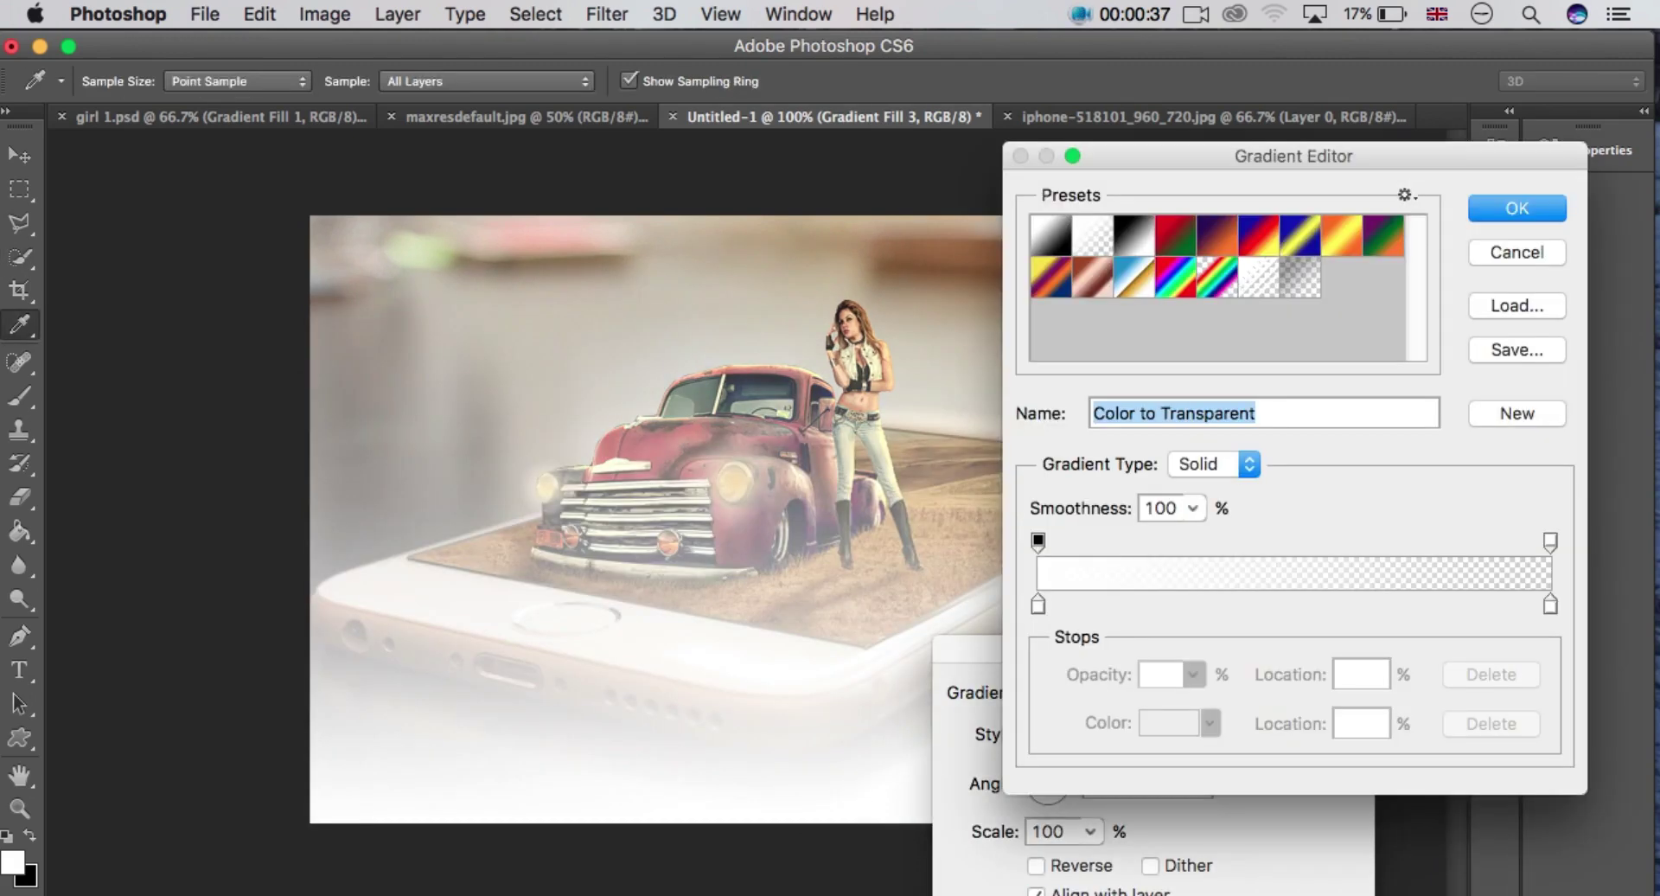
pyautogui.click(1037, 604)
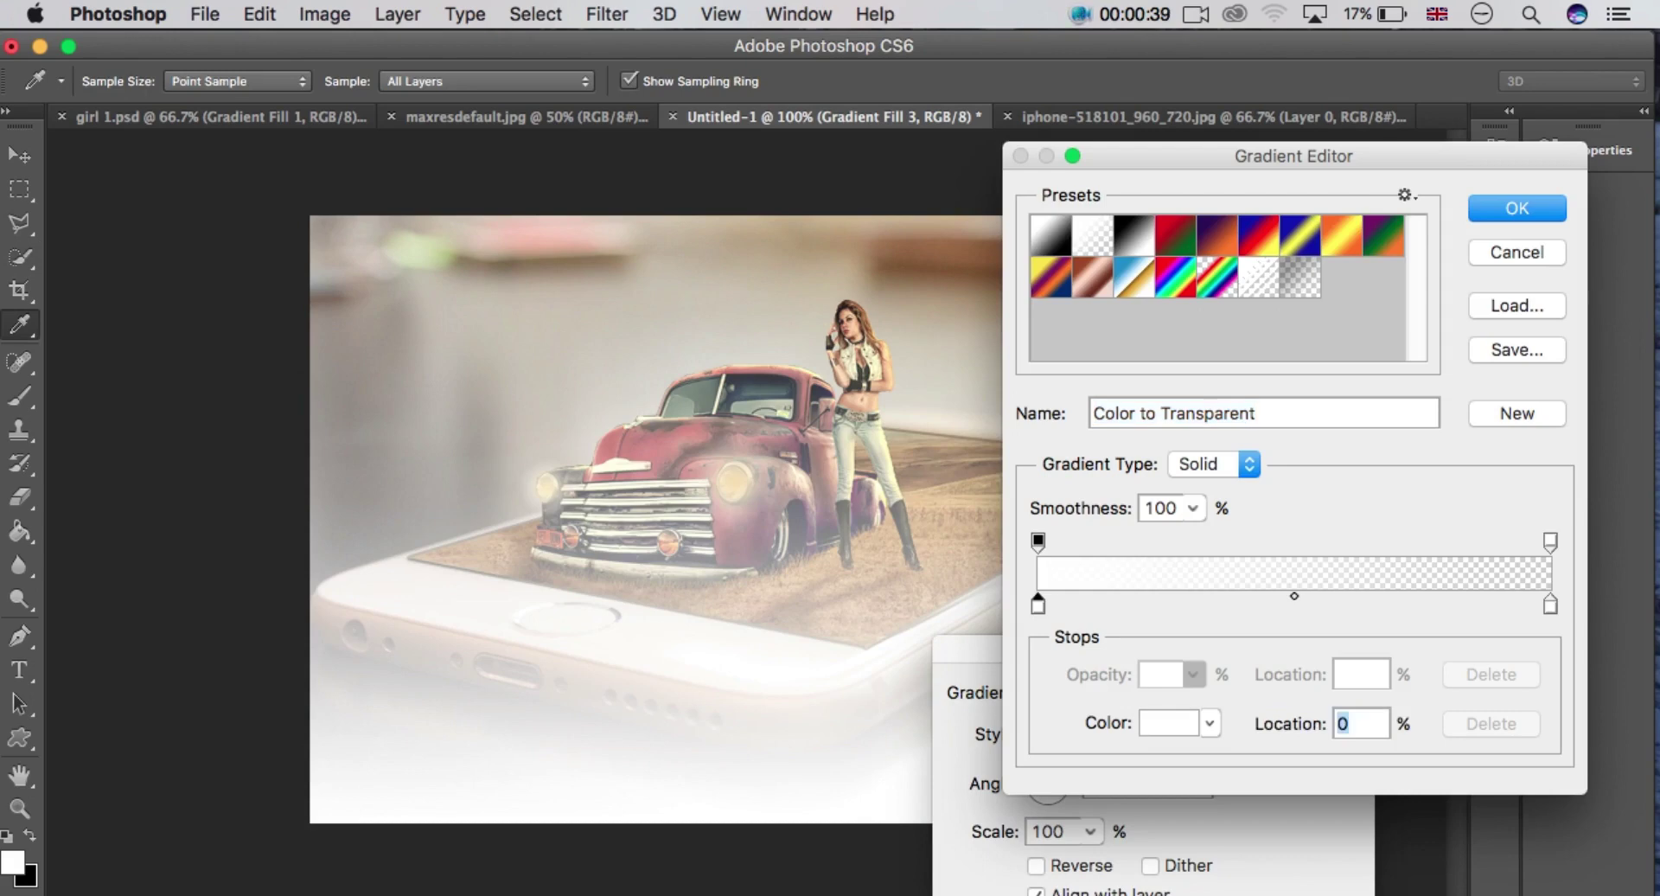
pyautogui.click(1169, 723)
pyautogui.click(1317, 614)
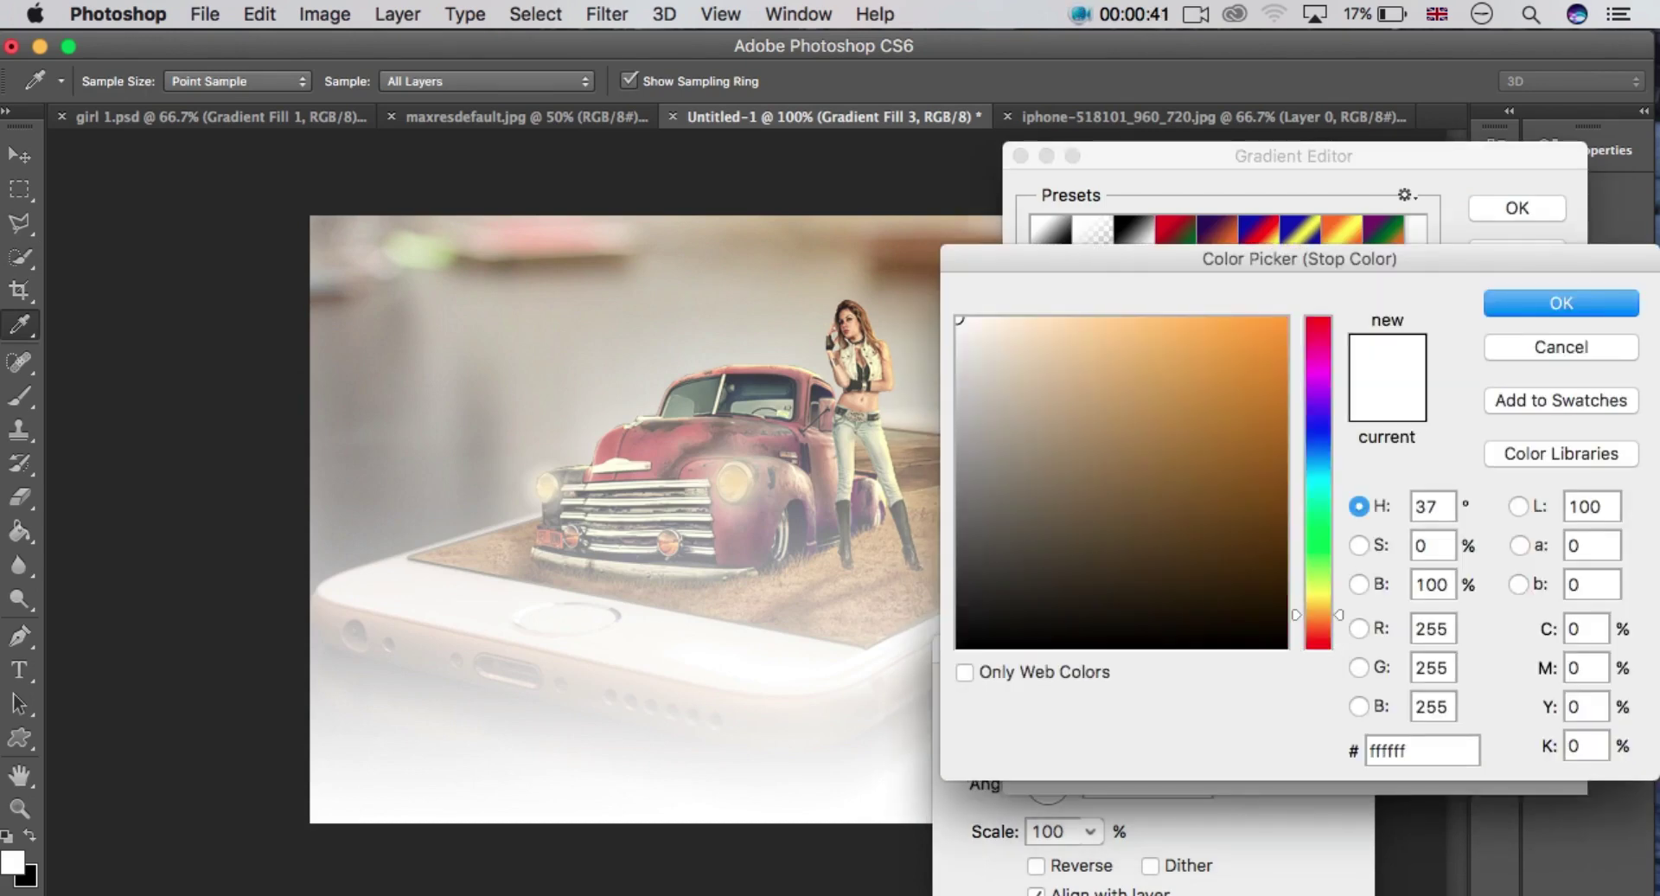
pyautogui.moveTo(1314, 614); pyautogui.dragTo(1315, 617)
pyautogui.moveTo(1168, 370); pyautogui.dragTo(1219, 323)
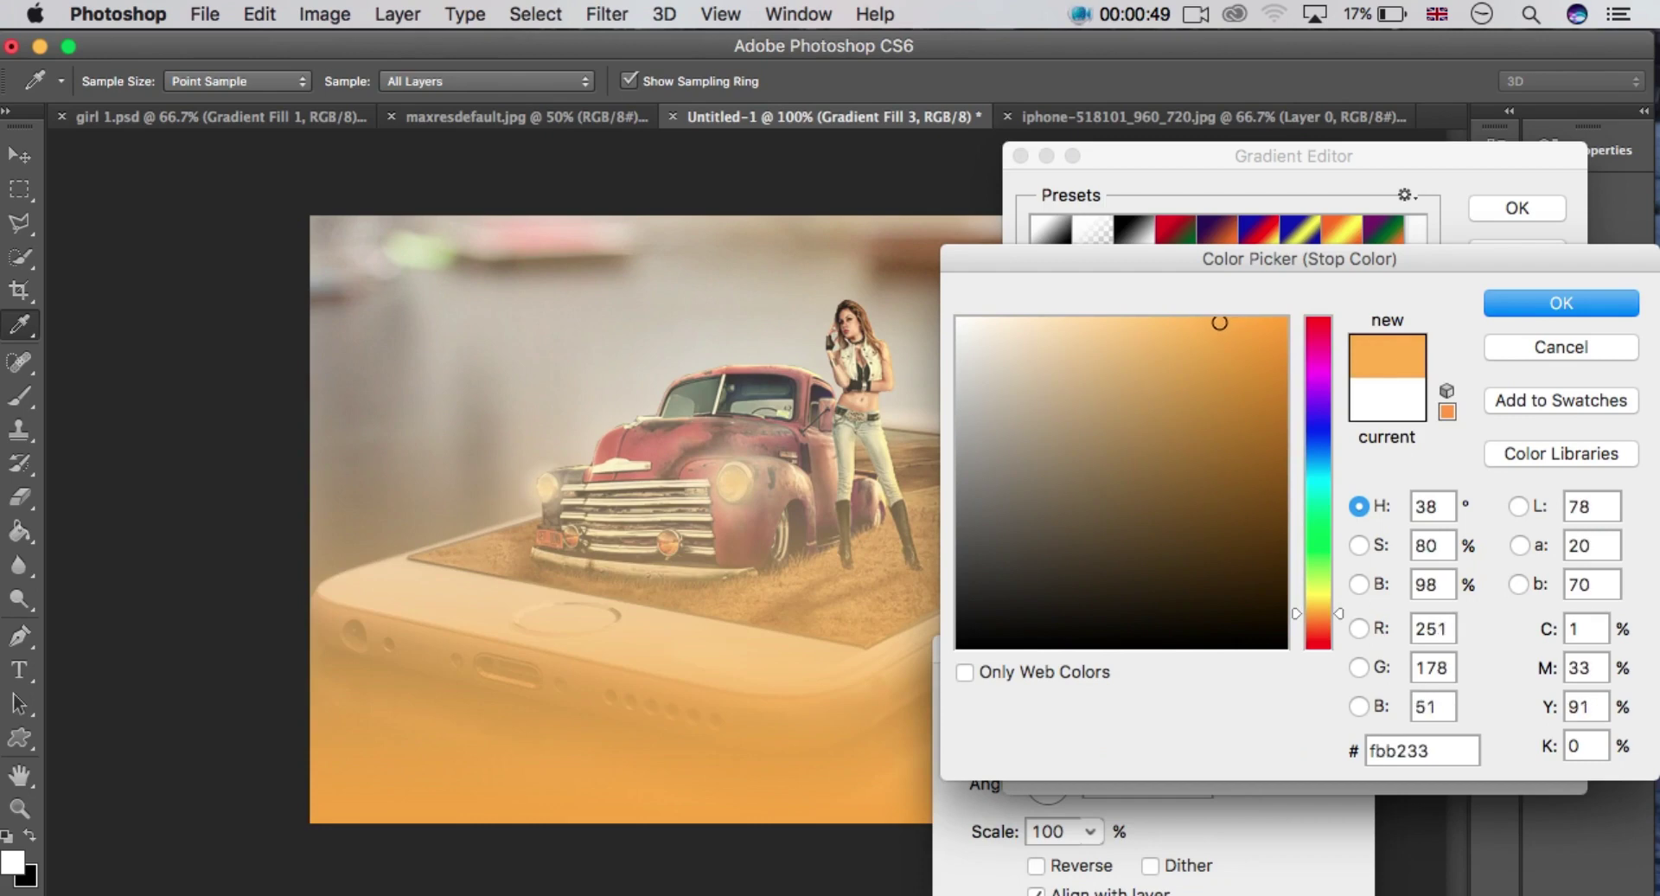
pyautogui.press('Return')
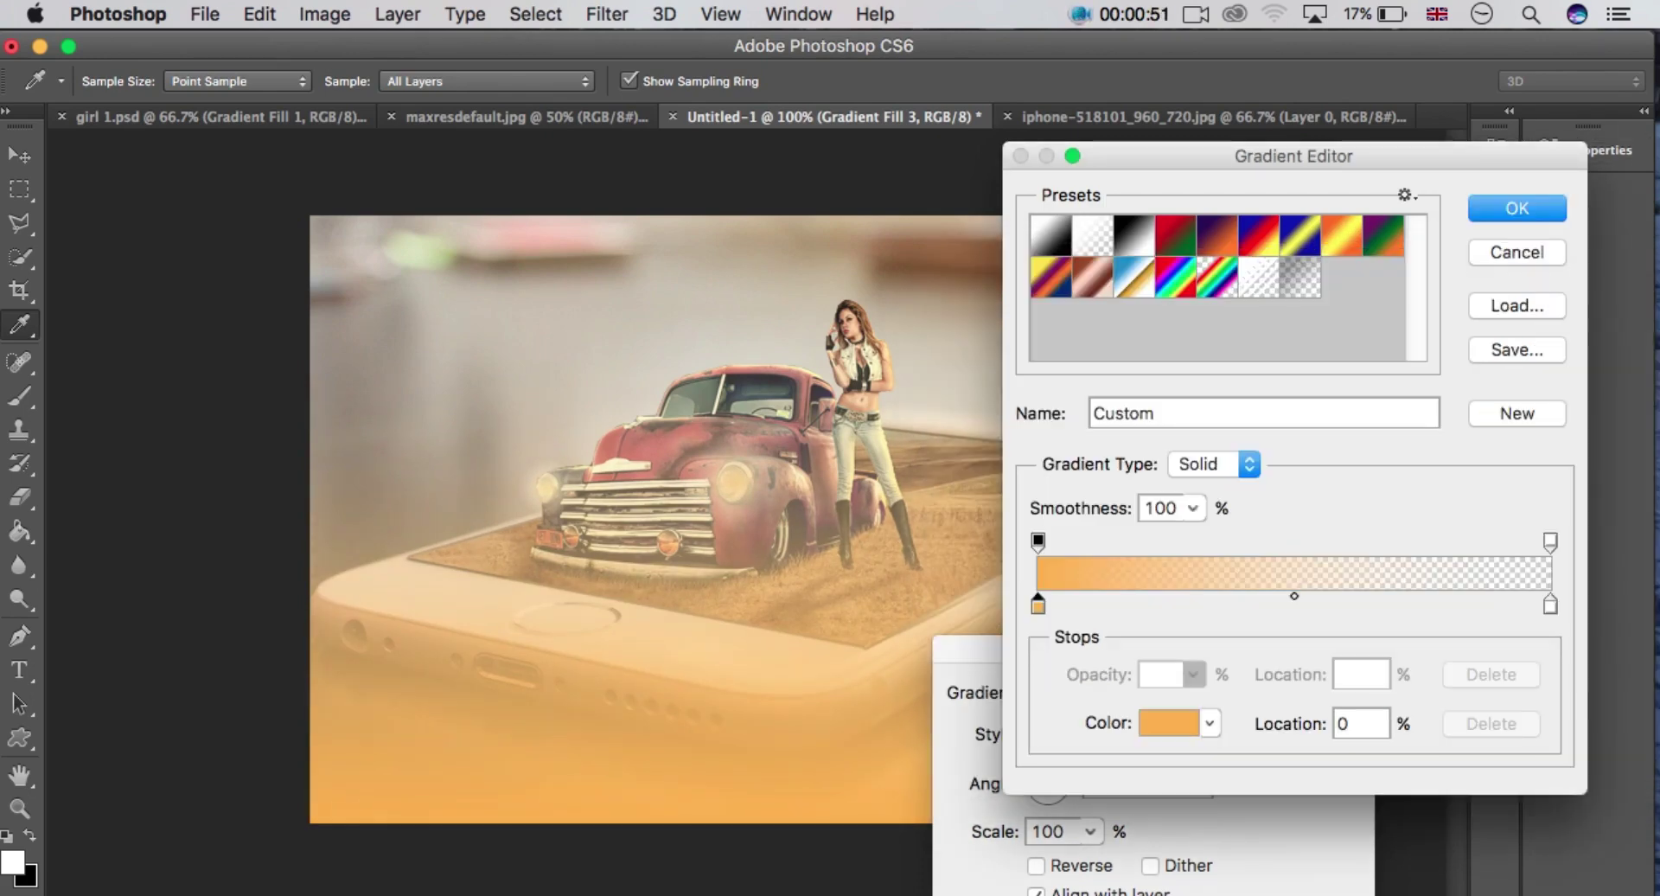
pyautogui.press('Return')
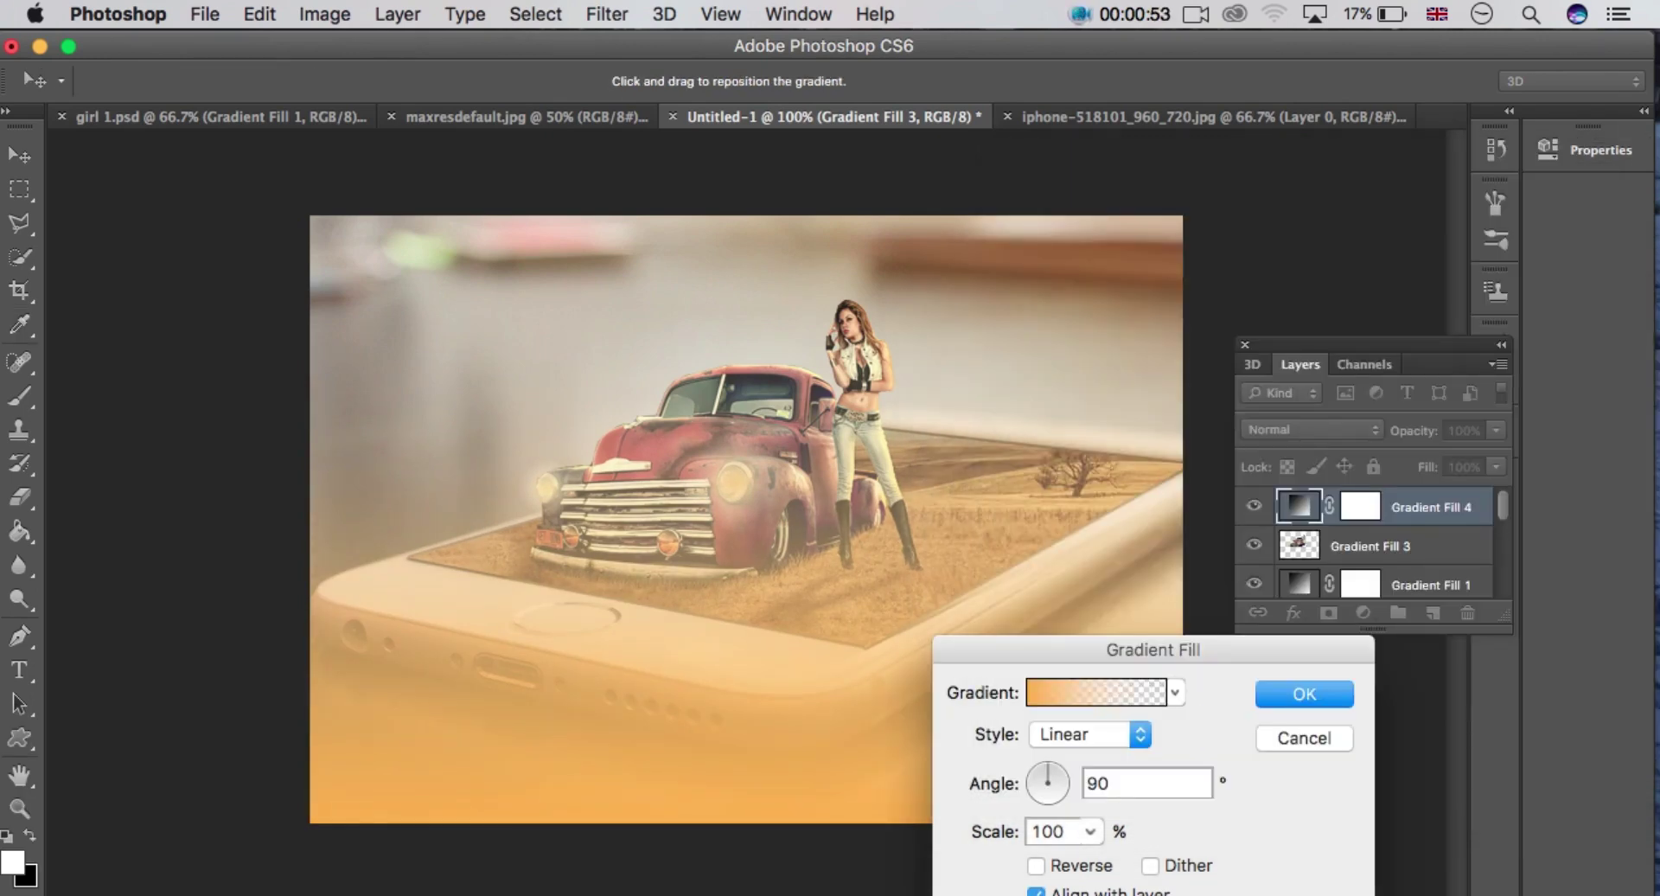
# Make the orange gradient Radial at 100% scale and move its centre up onto the truck's cab beside the woman.
pyautogui.click(1088, 735)
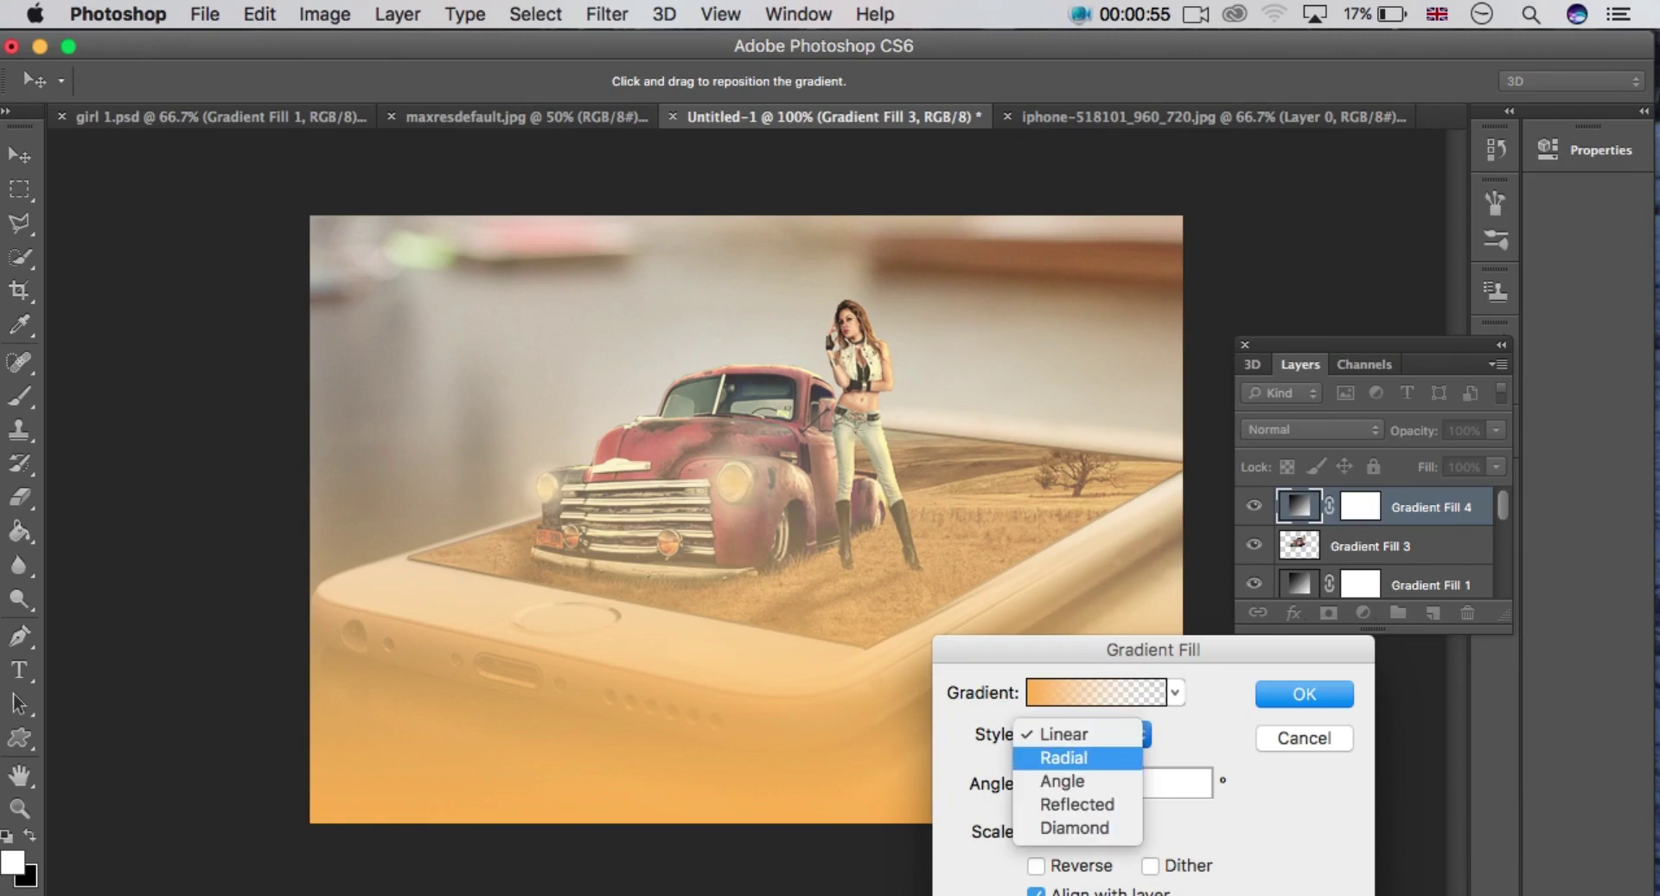
pyautogui.click(1063, 758)
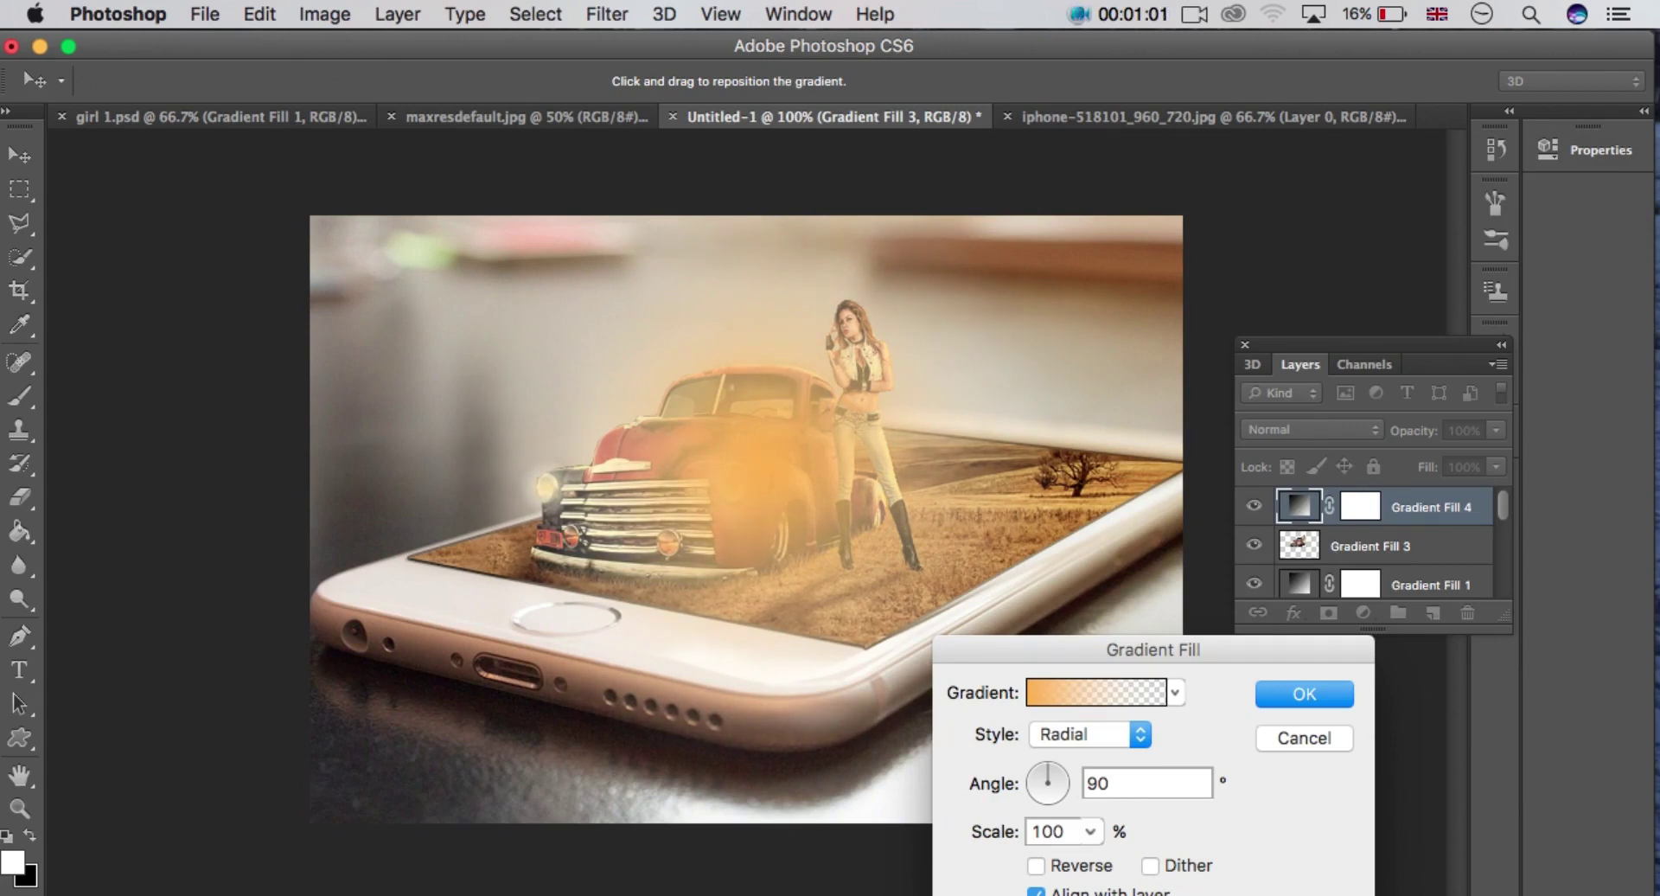
pyautogui.moveTo(744, 485); pyautogui.dragTo(782, 419)
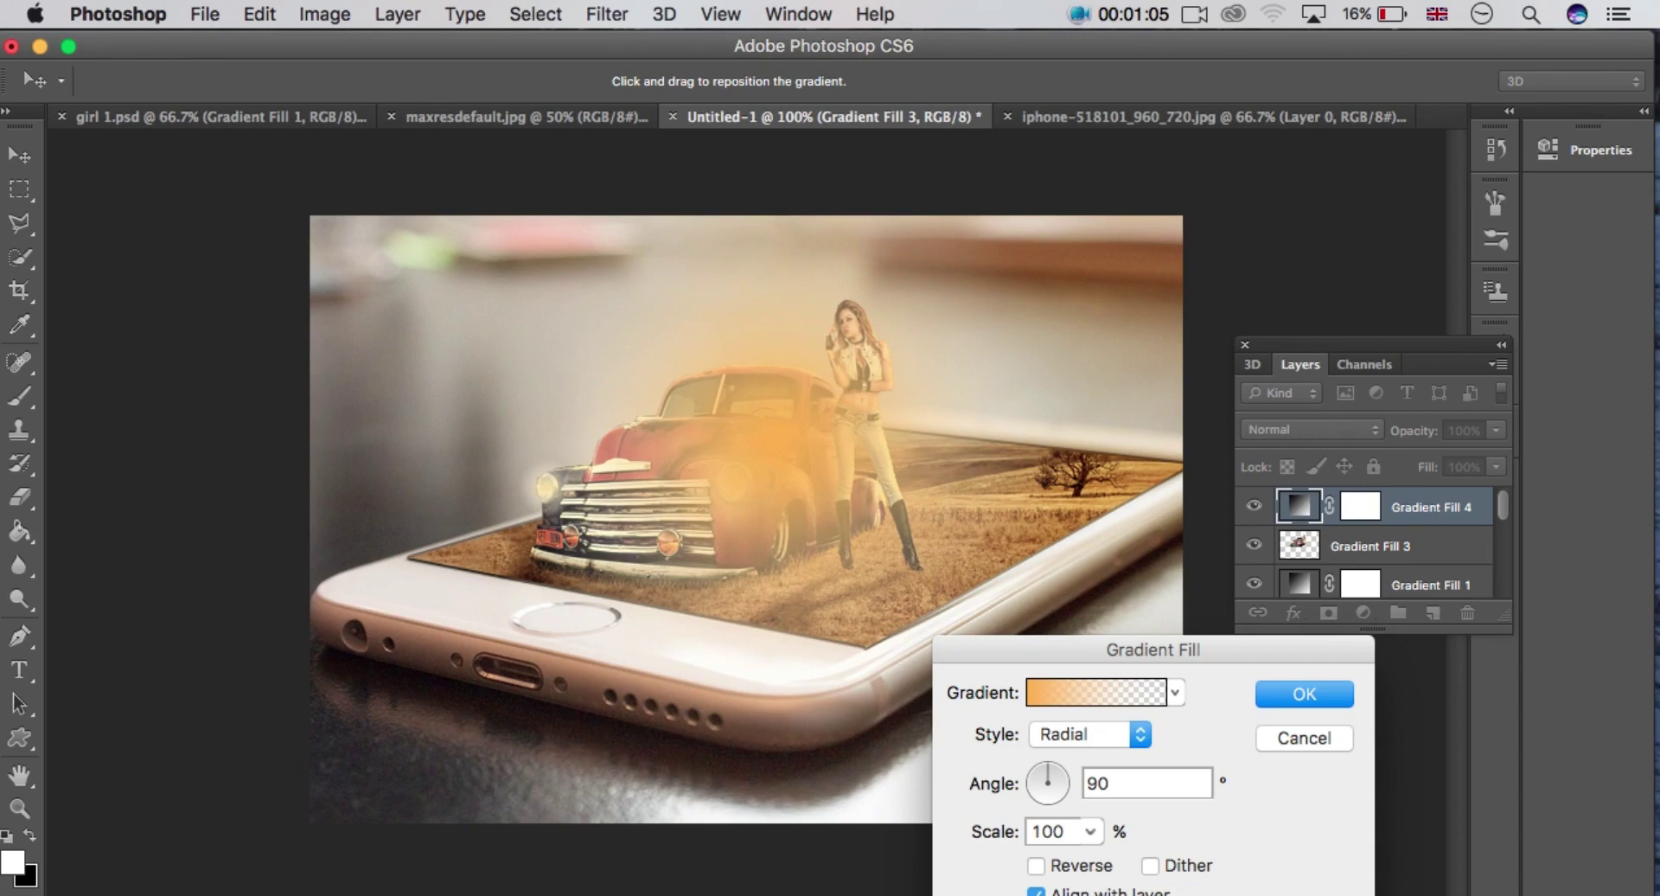
pyautogui.press('Return')
# Set the blend mode of the orange Gradient Fill 4 layer to Soft Light.
pyautogui.press('w')
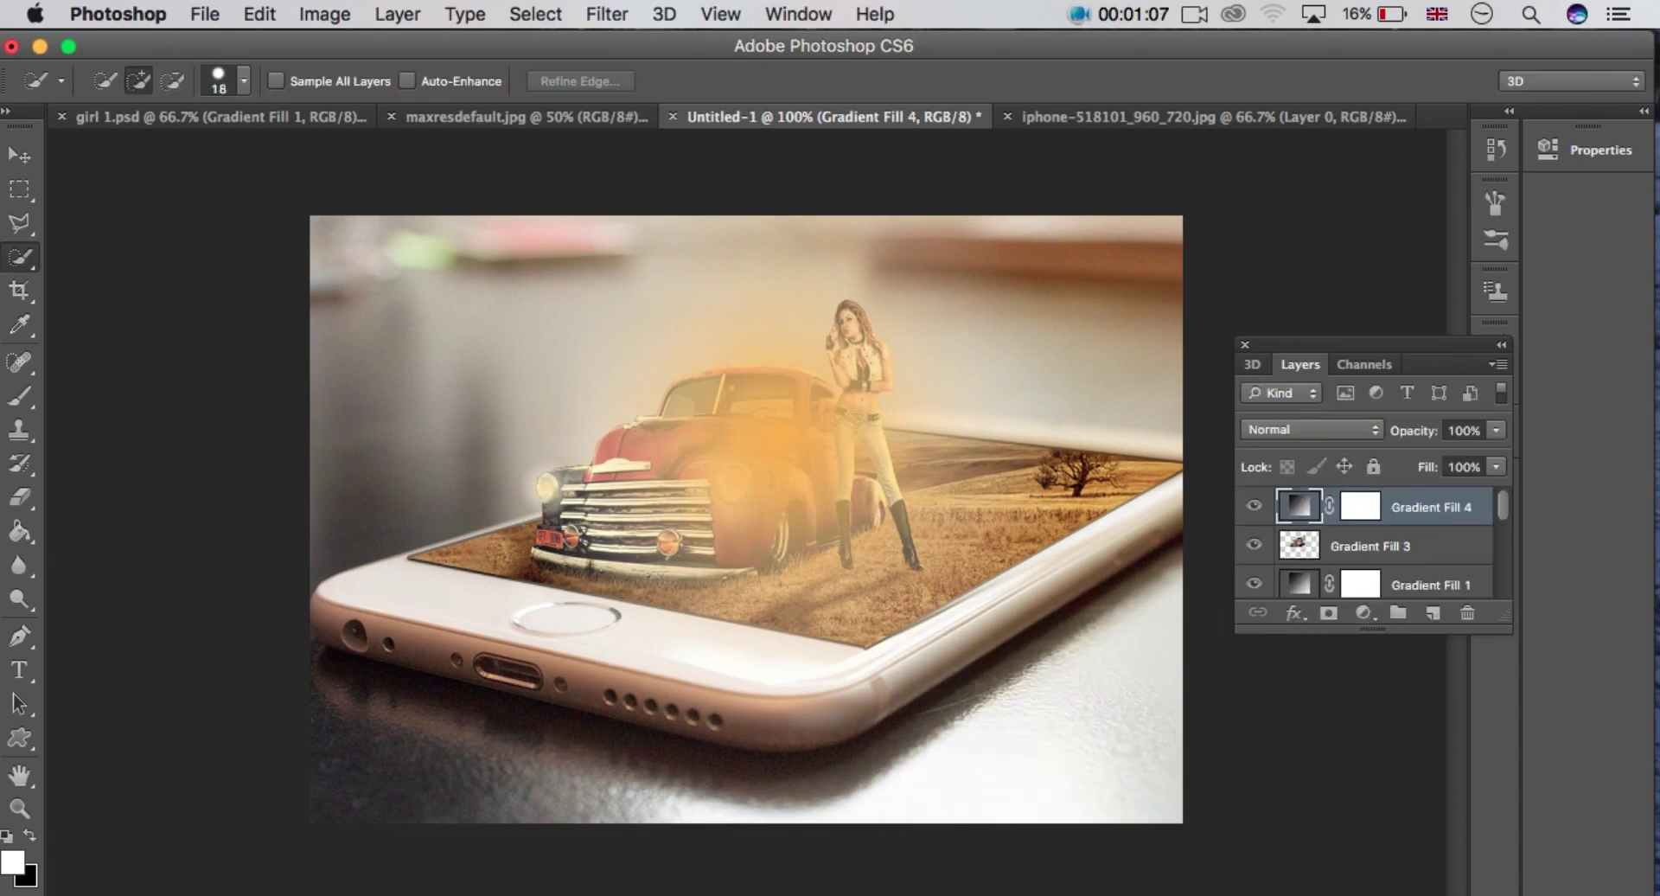
pyautogui.click(1311, 429)
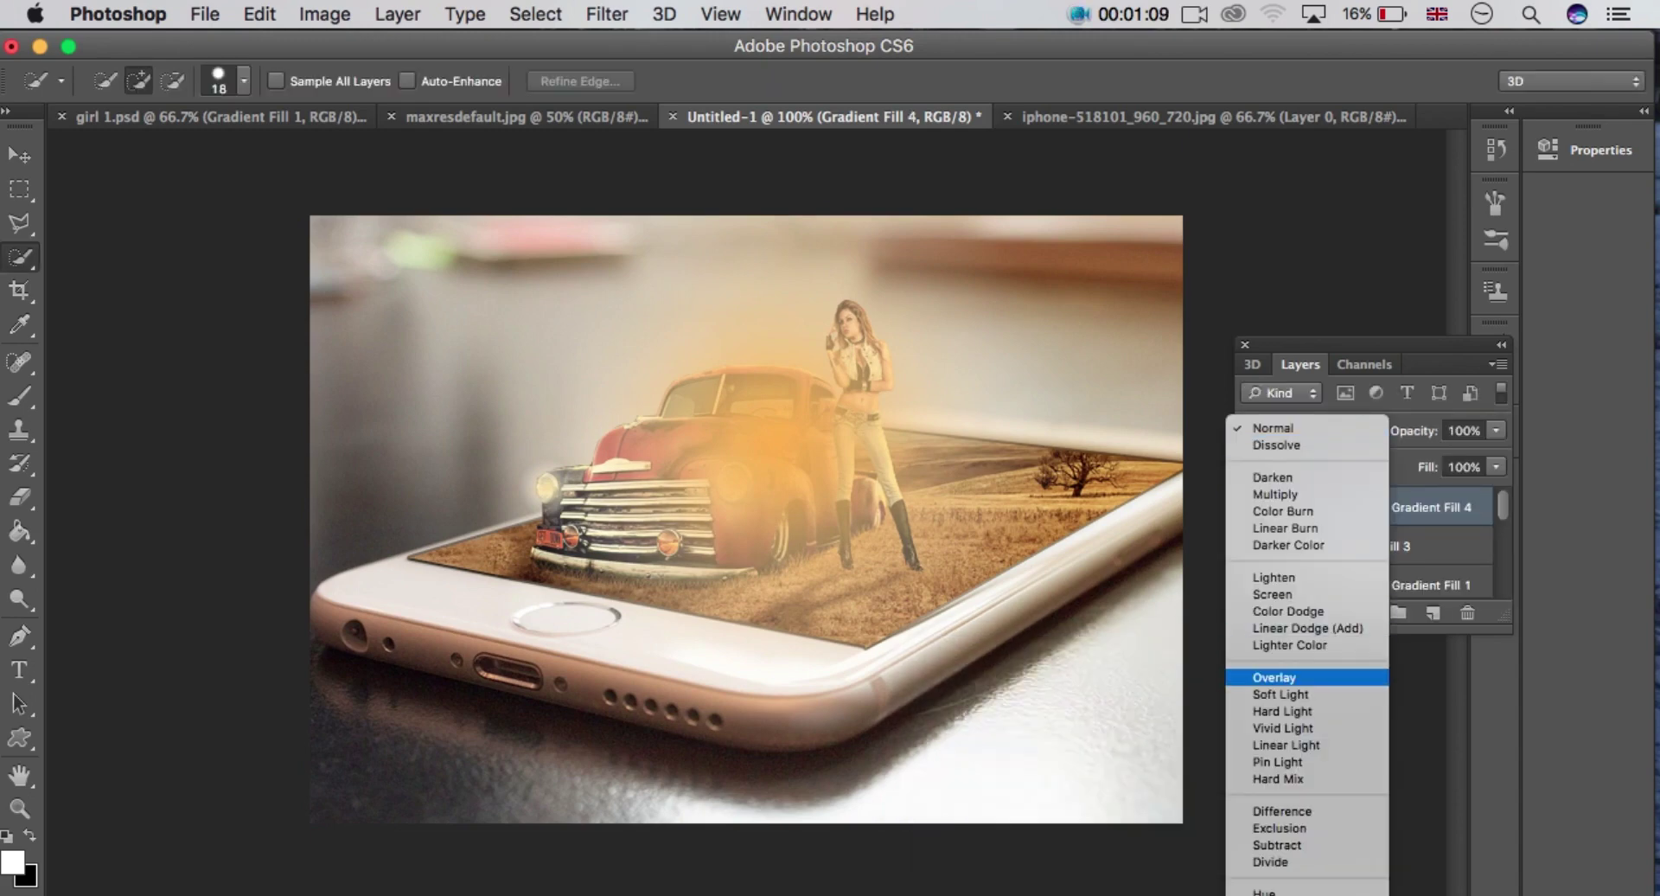
pyautogui.click(1280, 694)
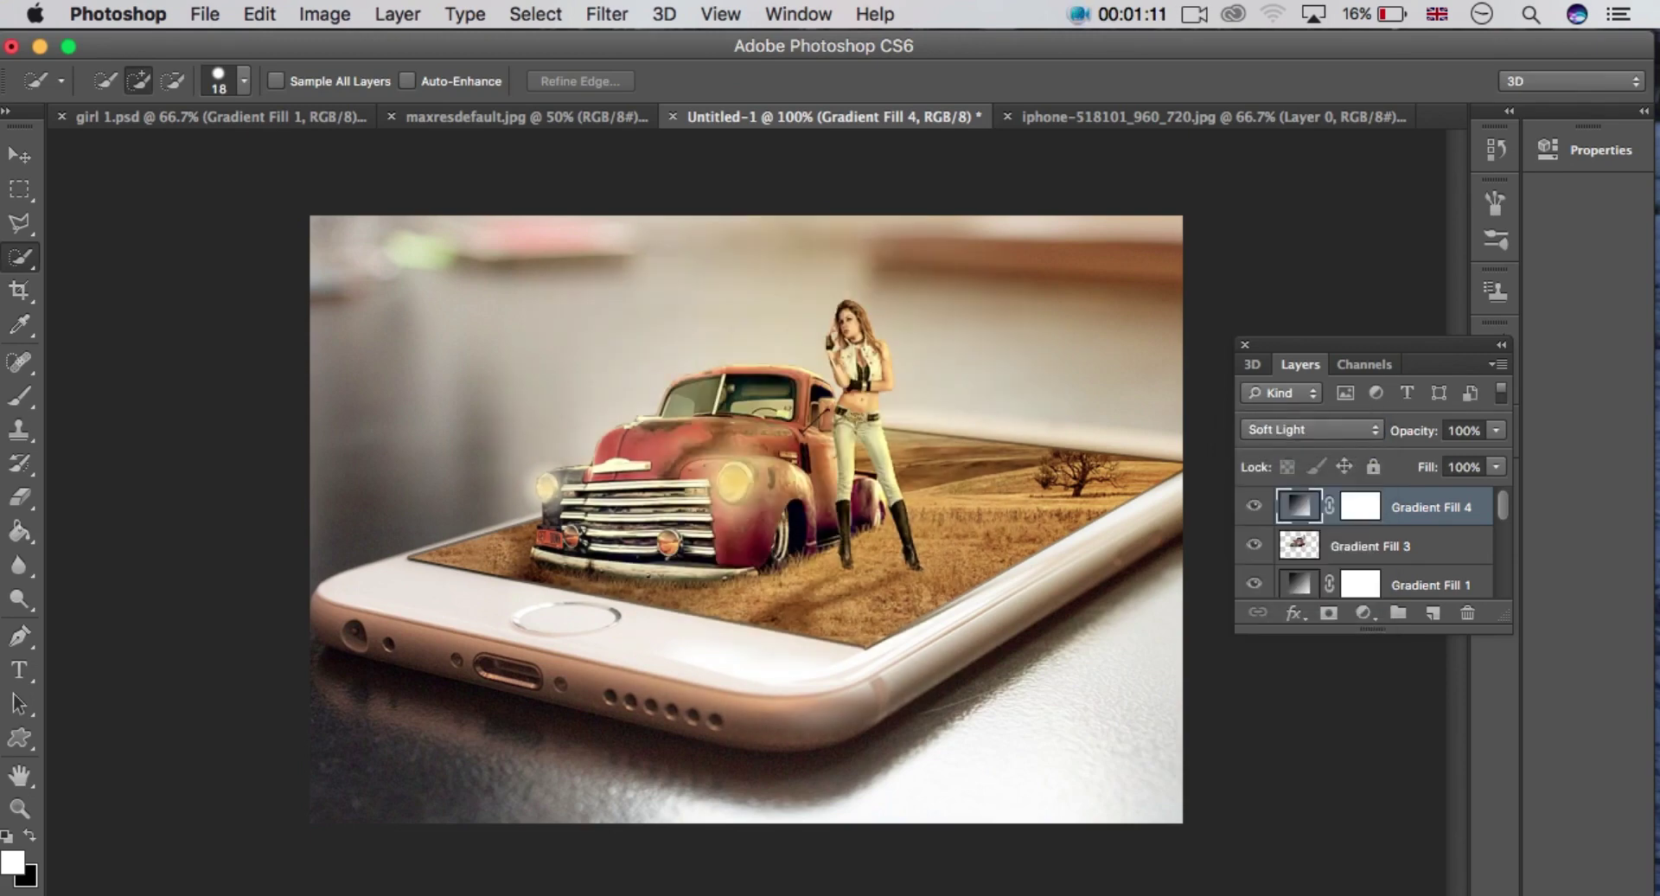
# Transform the merged Gradient Fill 3 layer with the truck and woman to about 101.28% width and 86.70% height.
pyautogui.click(1371, 546)
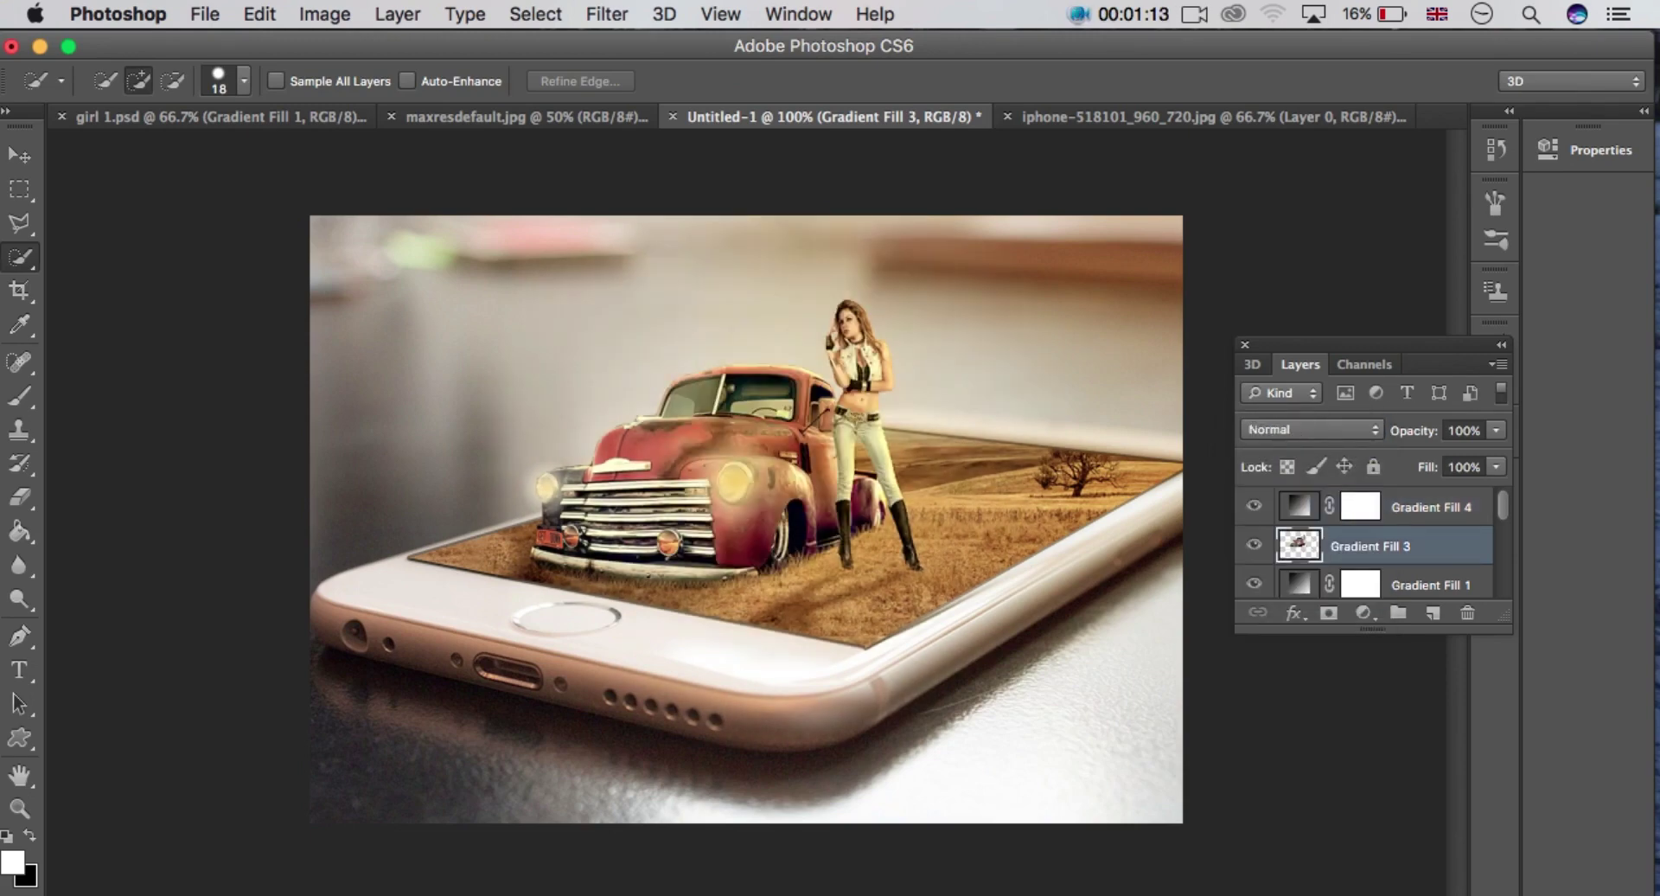
pyautogui.click(1254, 545)
pyautogui.click(1254, 545)
pyautogui.hotkey('shift', '+')
pyautogui.hotkey('shift', '-')
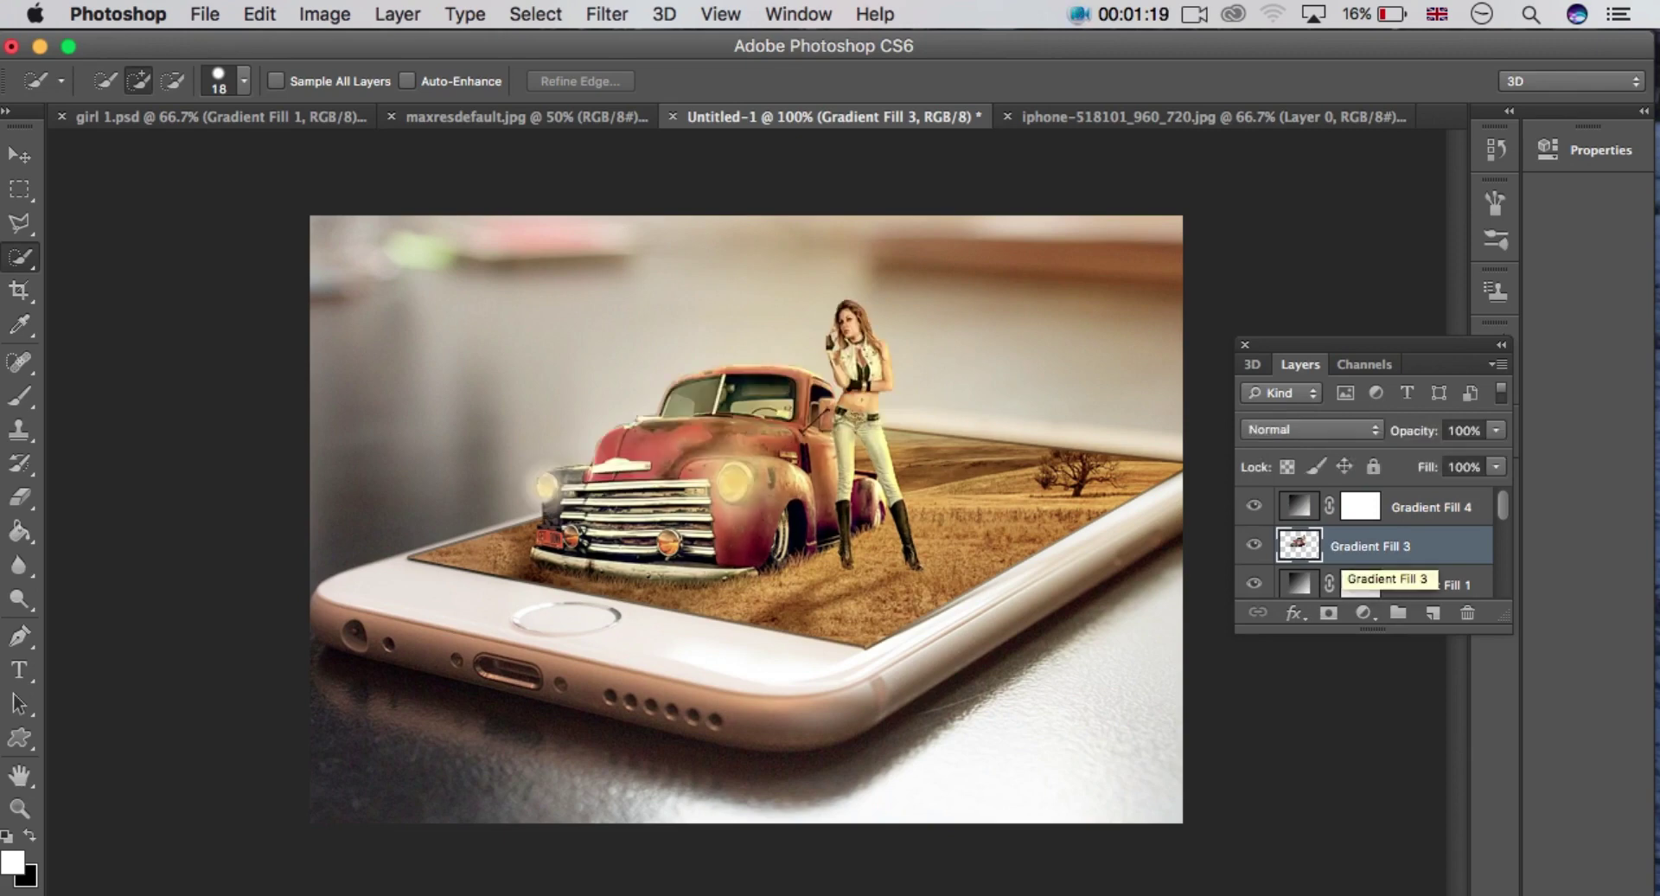
pyautogui.press('super+t')
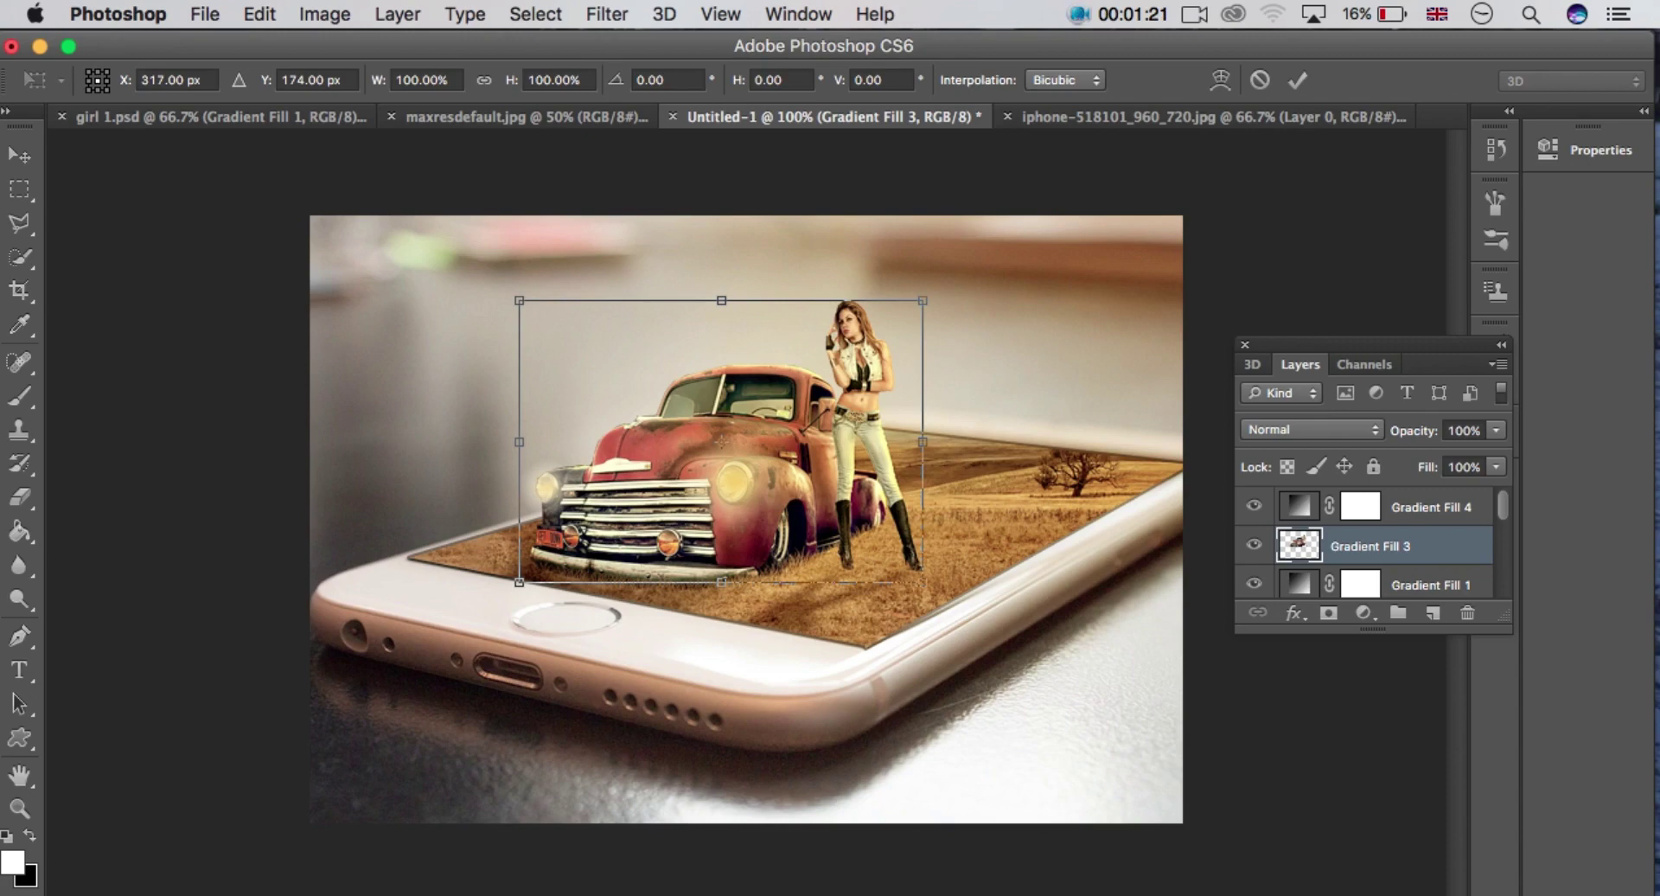
pyautogui.moveTo(923, 300); pyautogui.dragTo(927, 338)
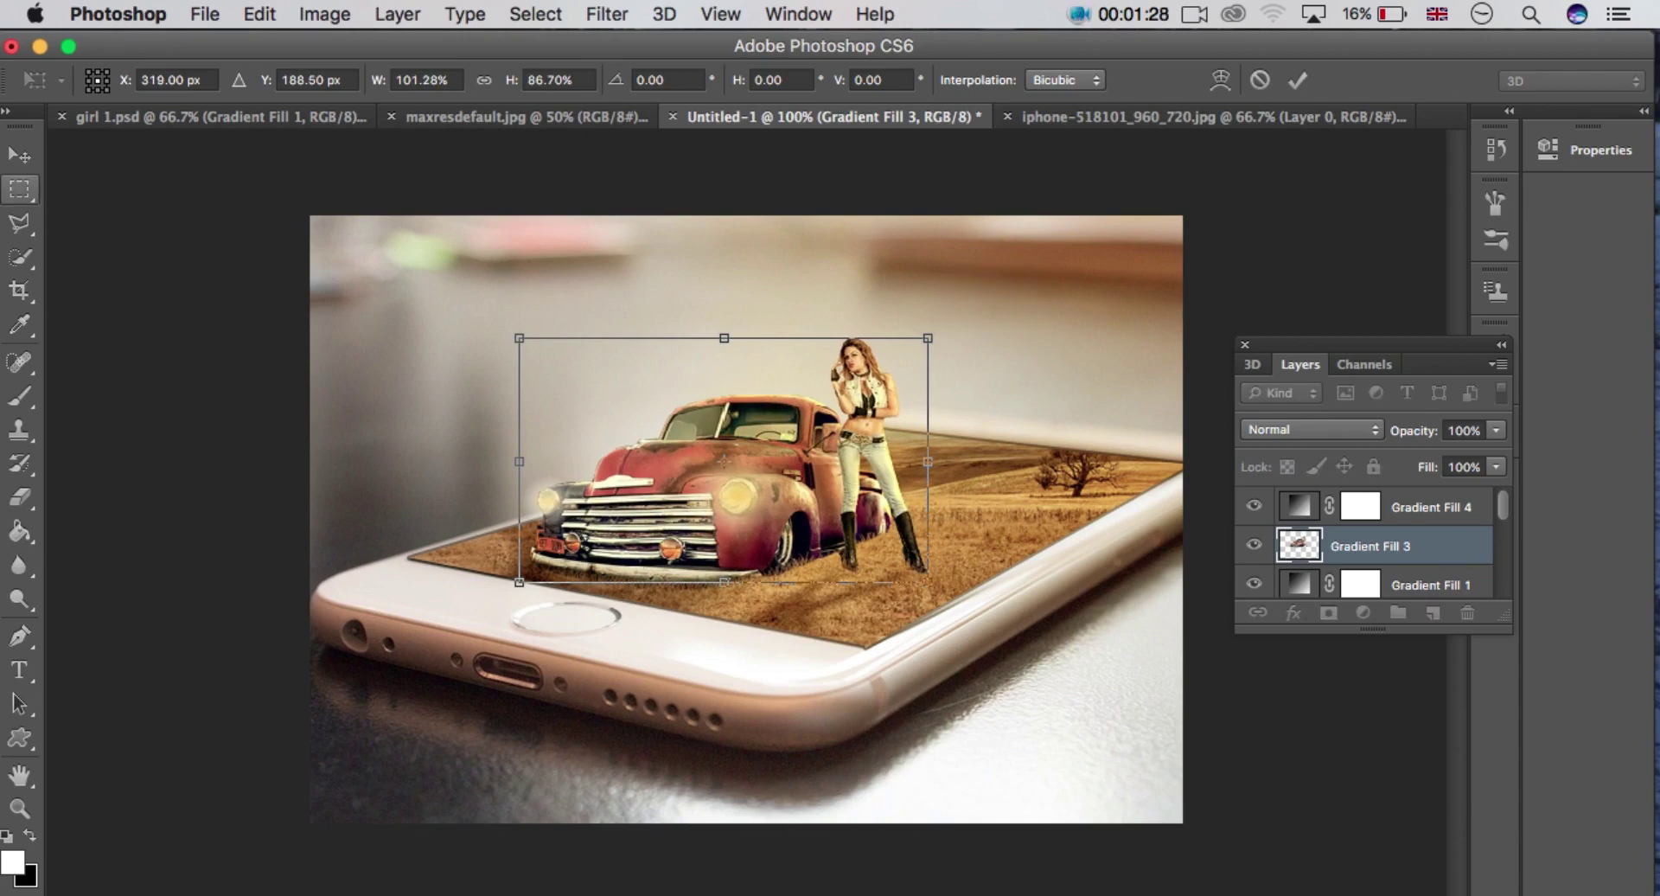
pyautogui.press('v')
pyautogui.press('Return')
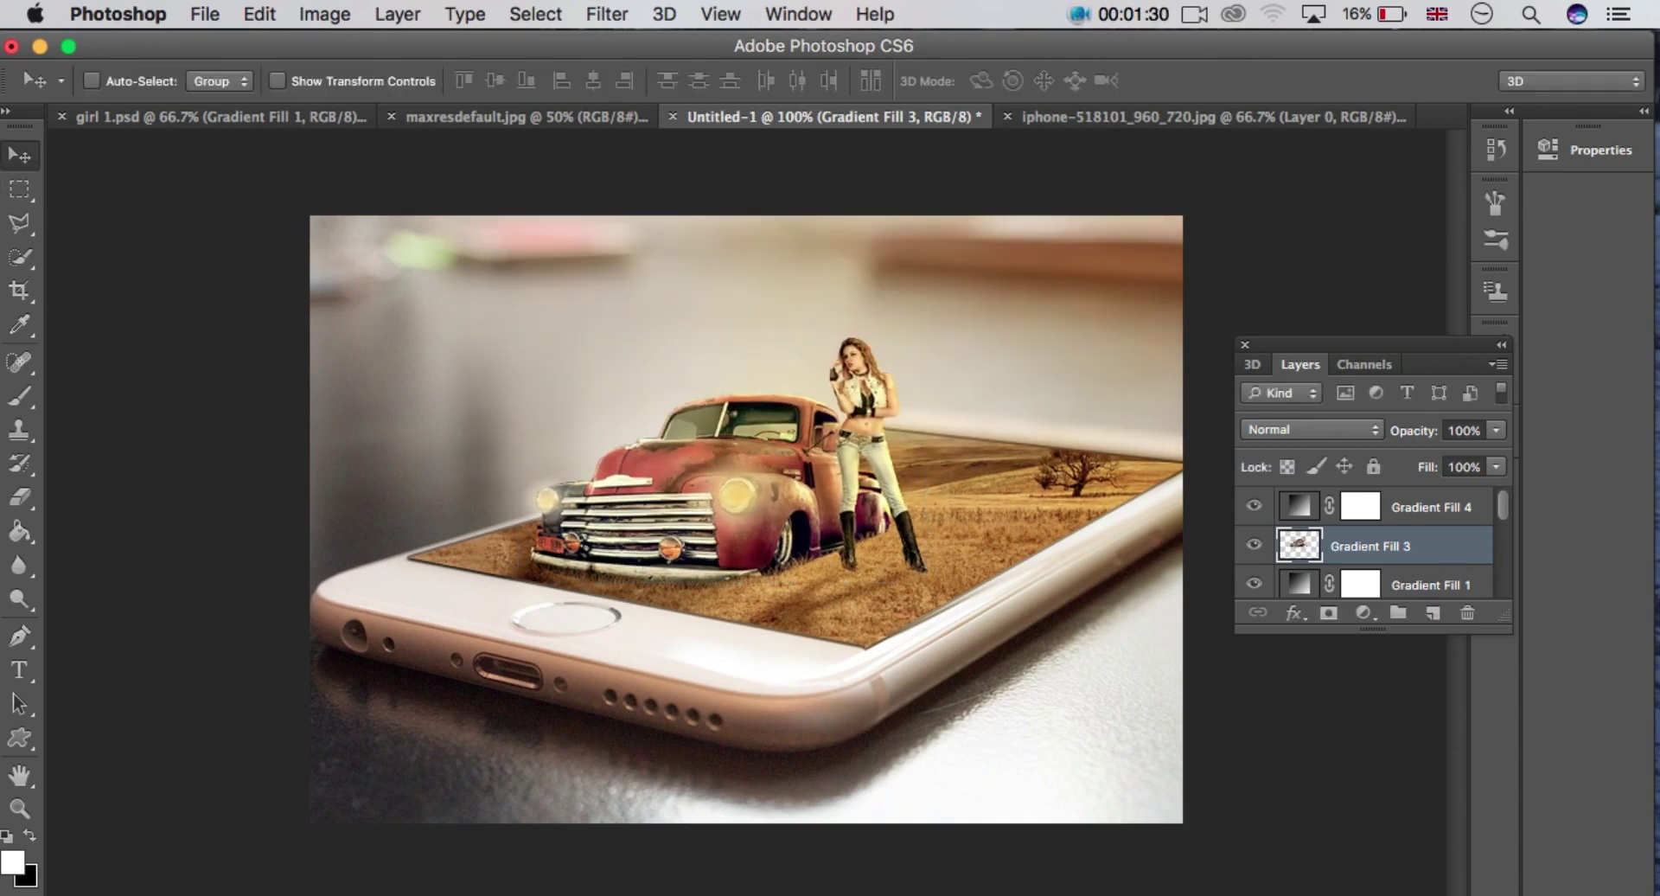